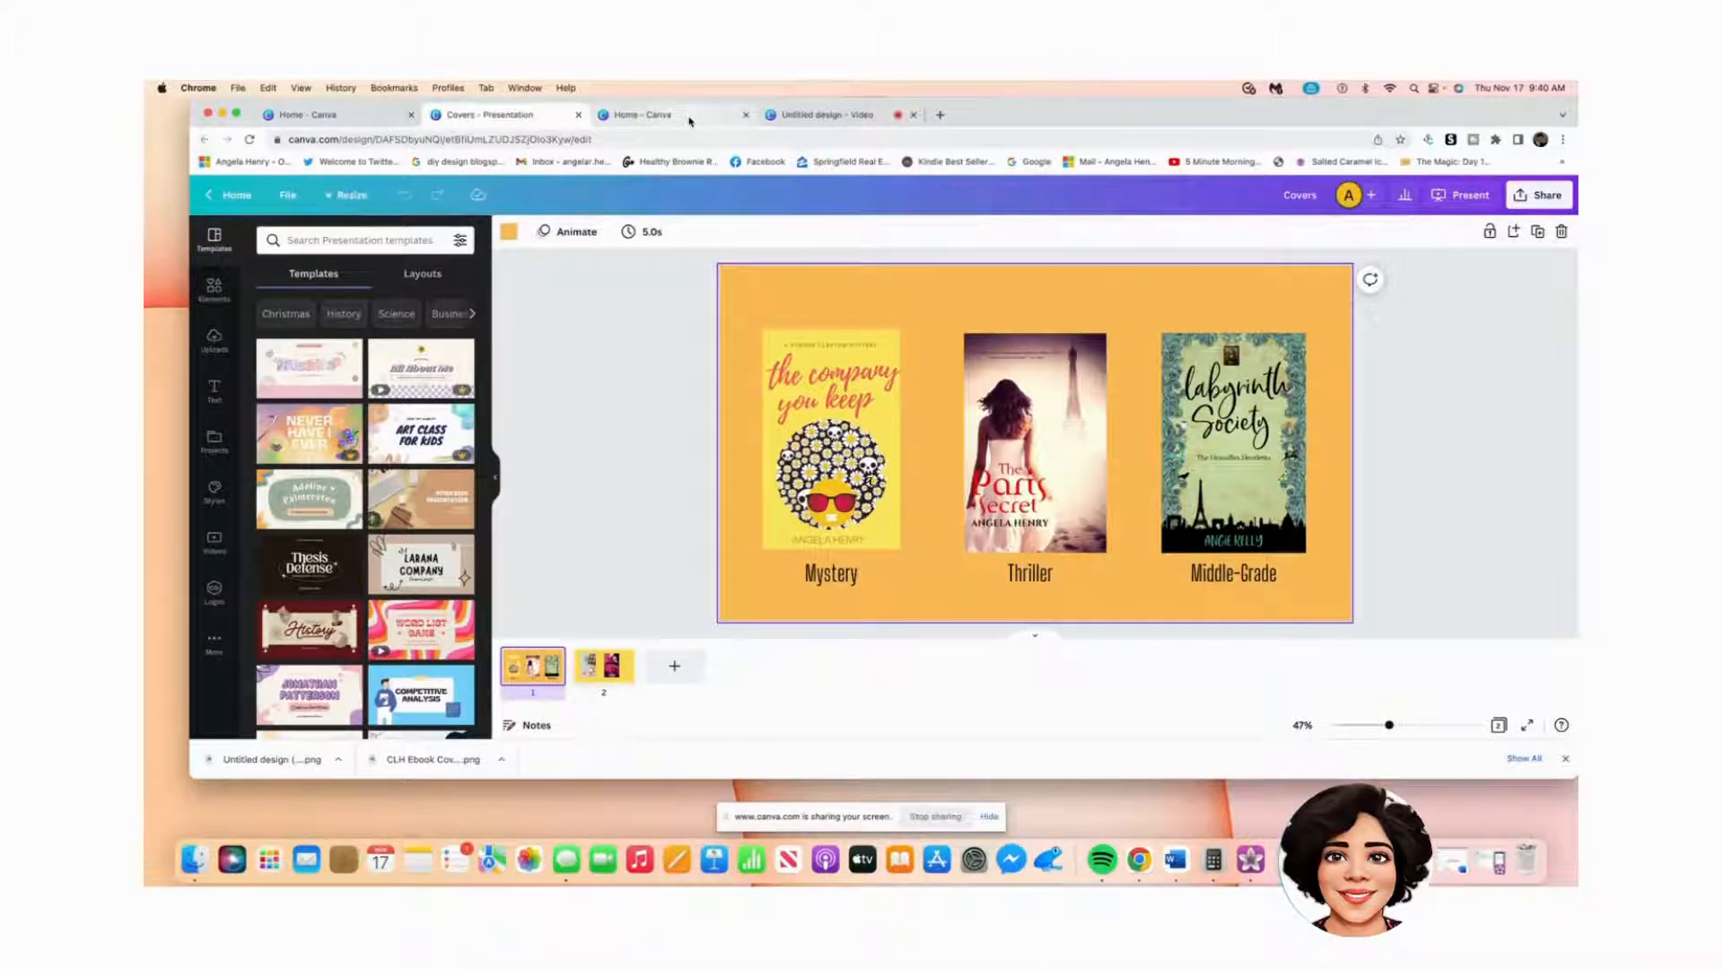
# Step: Switch from the Covers presentation to the Canva home page tab
pyautogui.click(689, 120)
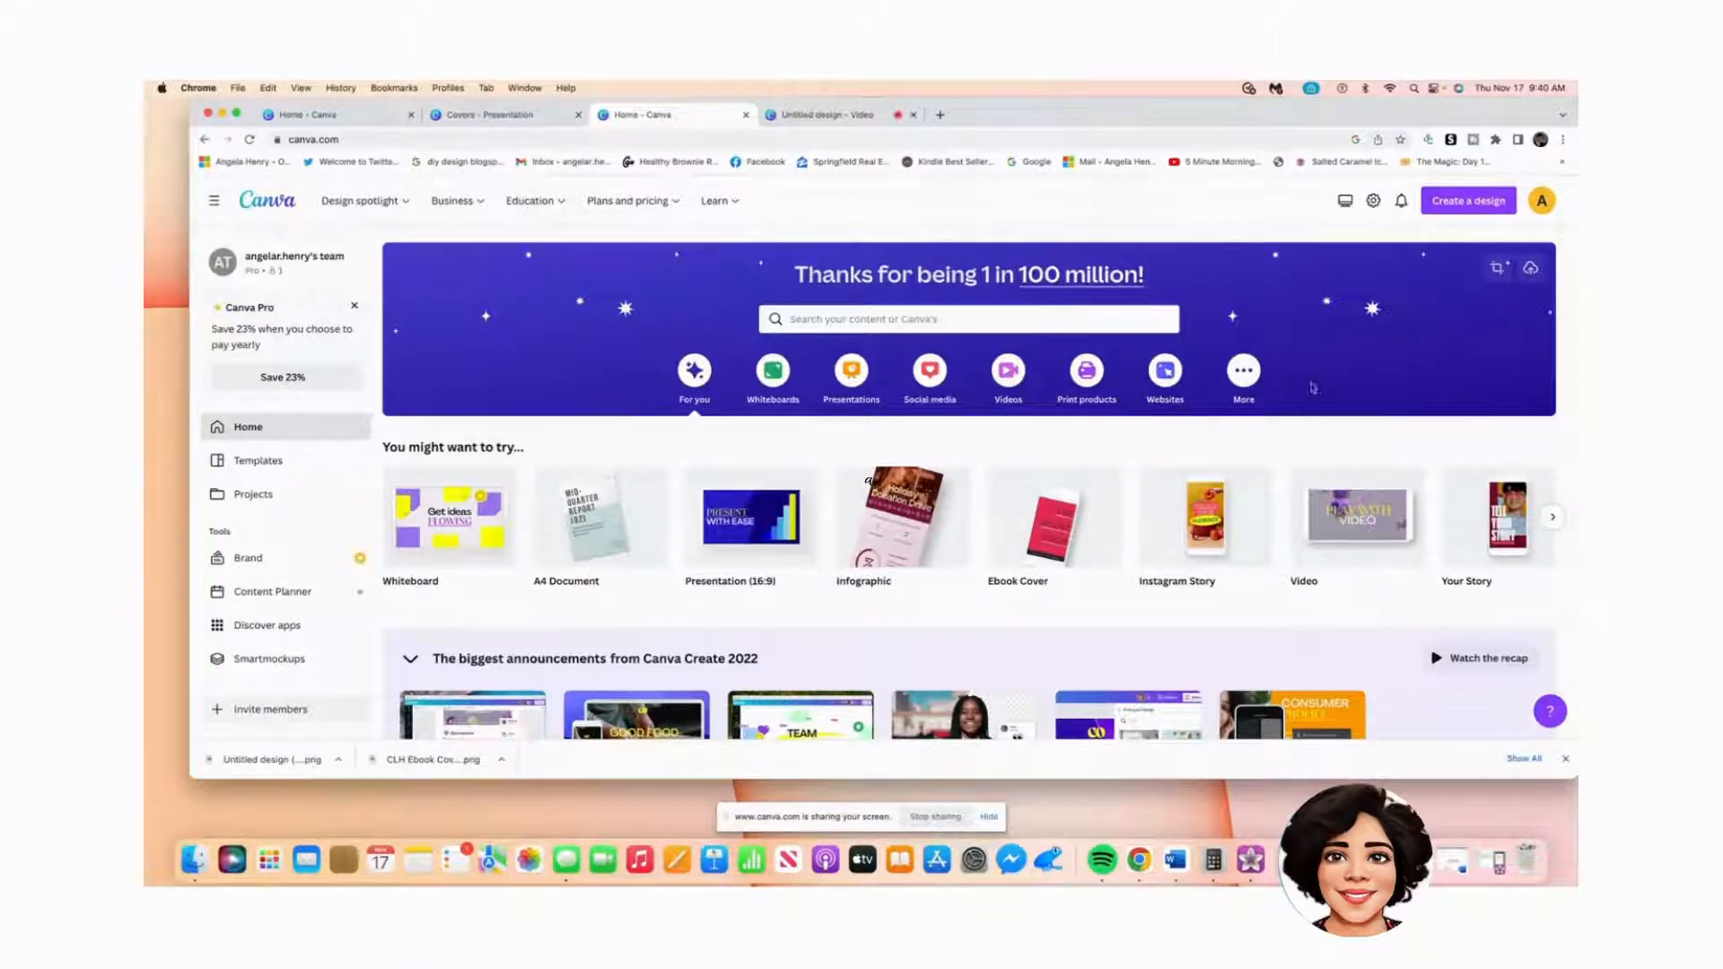
# Step: Create a blank Ebook Cover design from the home page
pyautogui.moveTo(1051, 543)
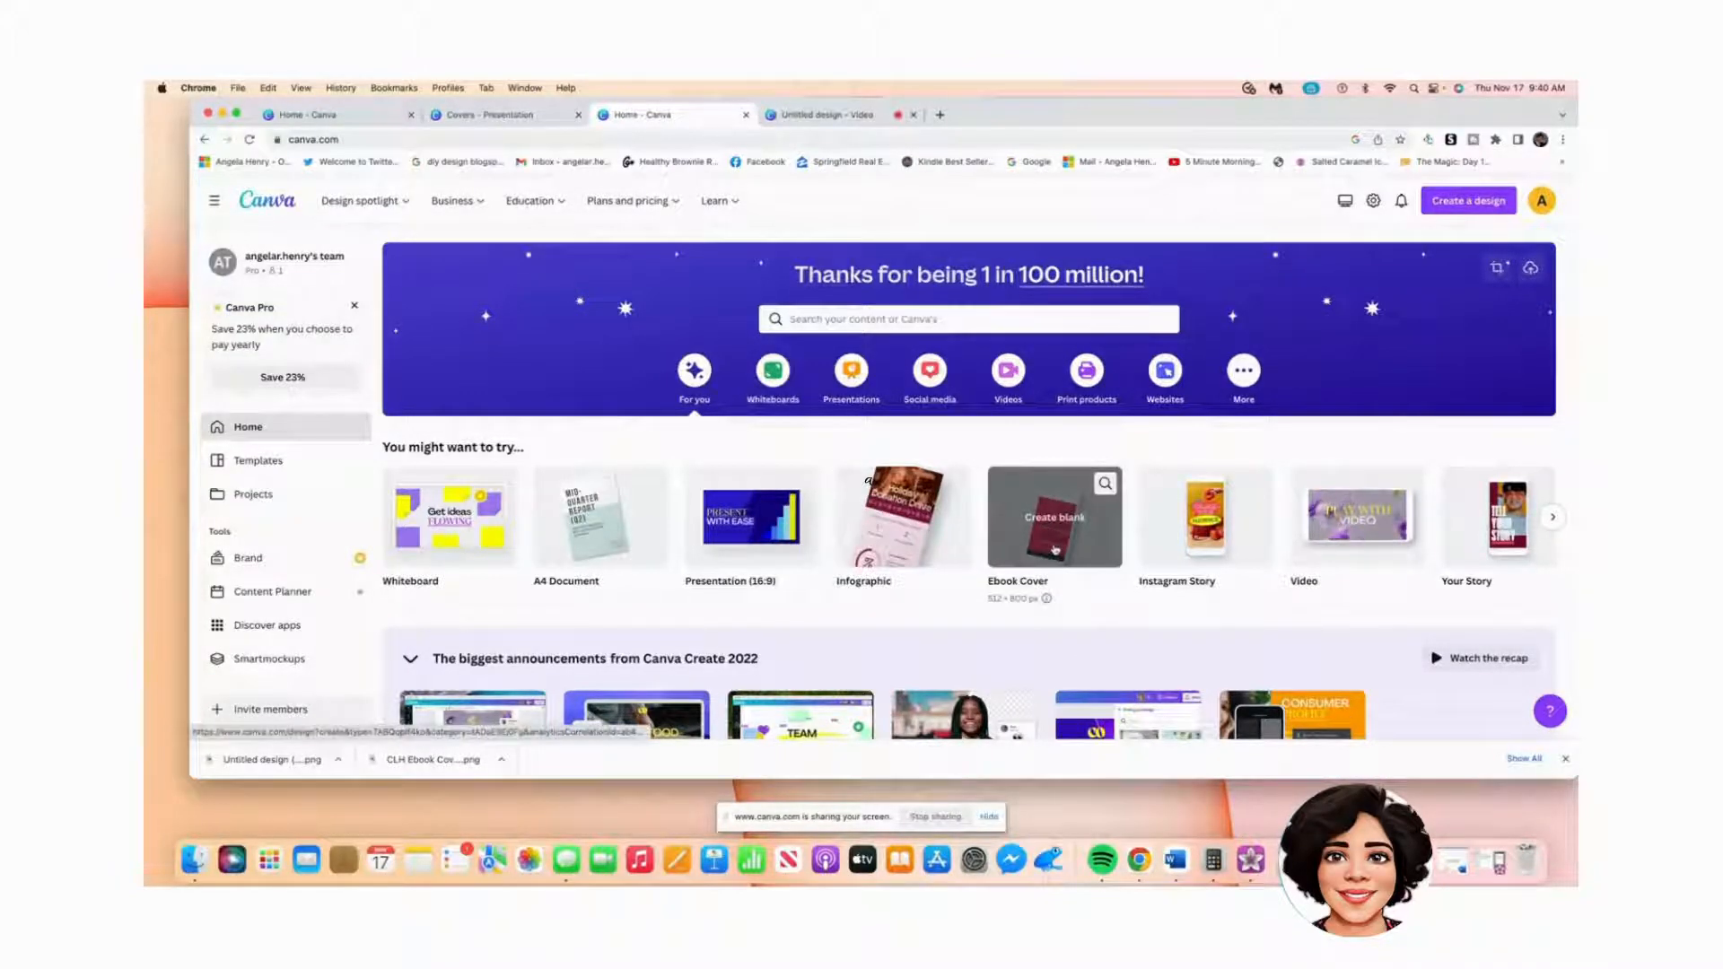
pyautogui.click(1055, 549)
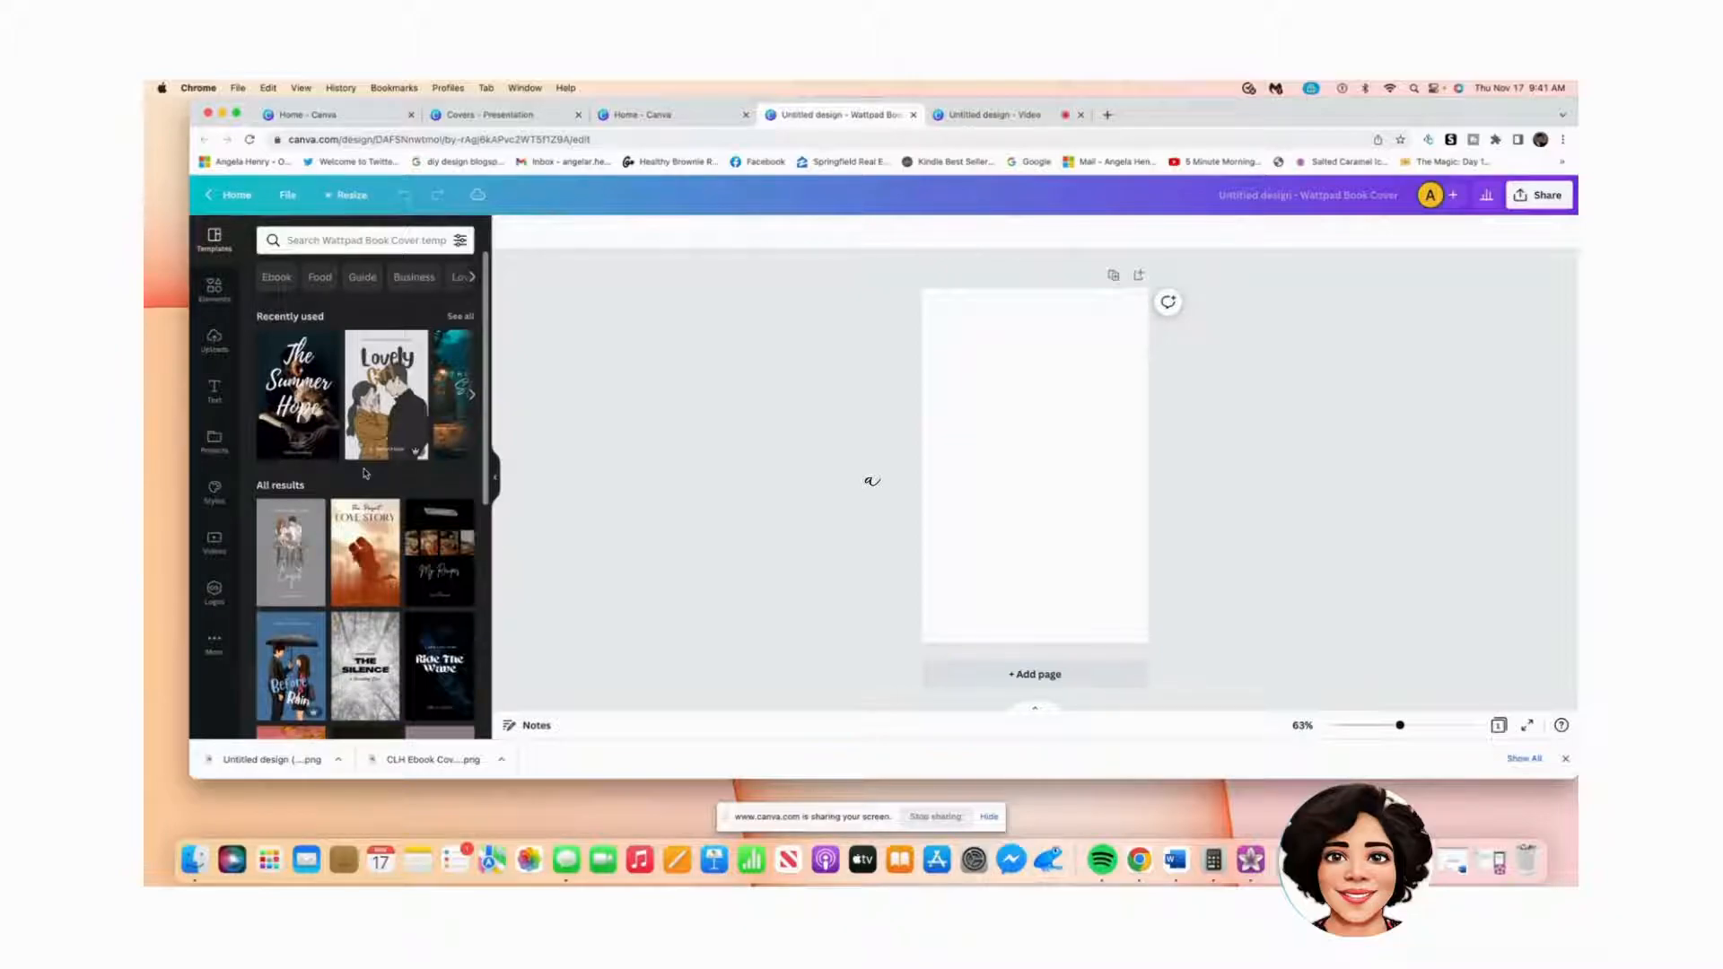
# Step: Apply the dark misty '13th Street' cover template to the blank page
pyautogui.moveTo(486, 318); pyautogui.dragTo(490, 585)
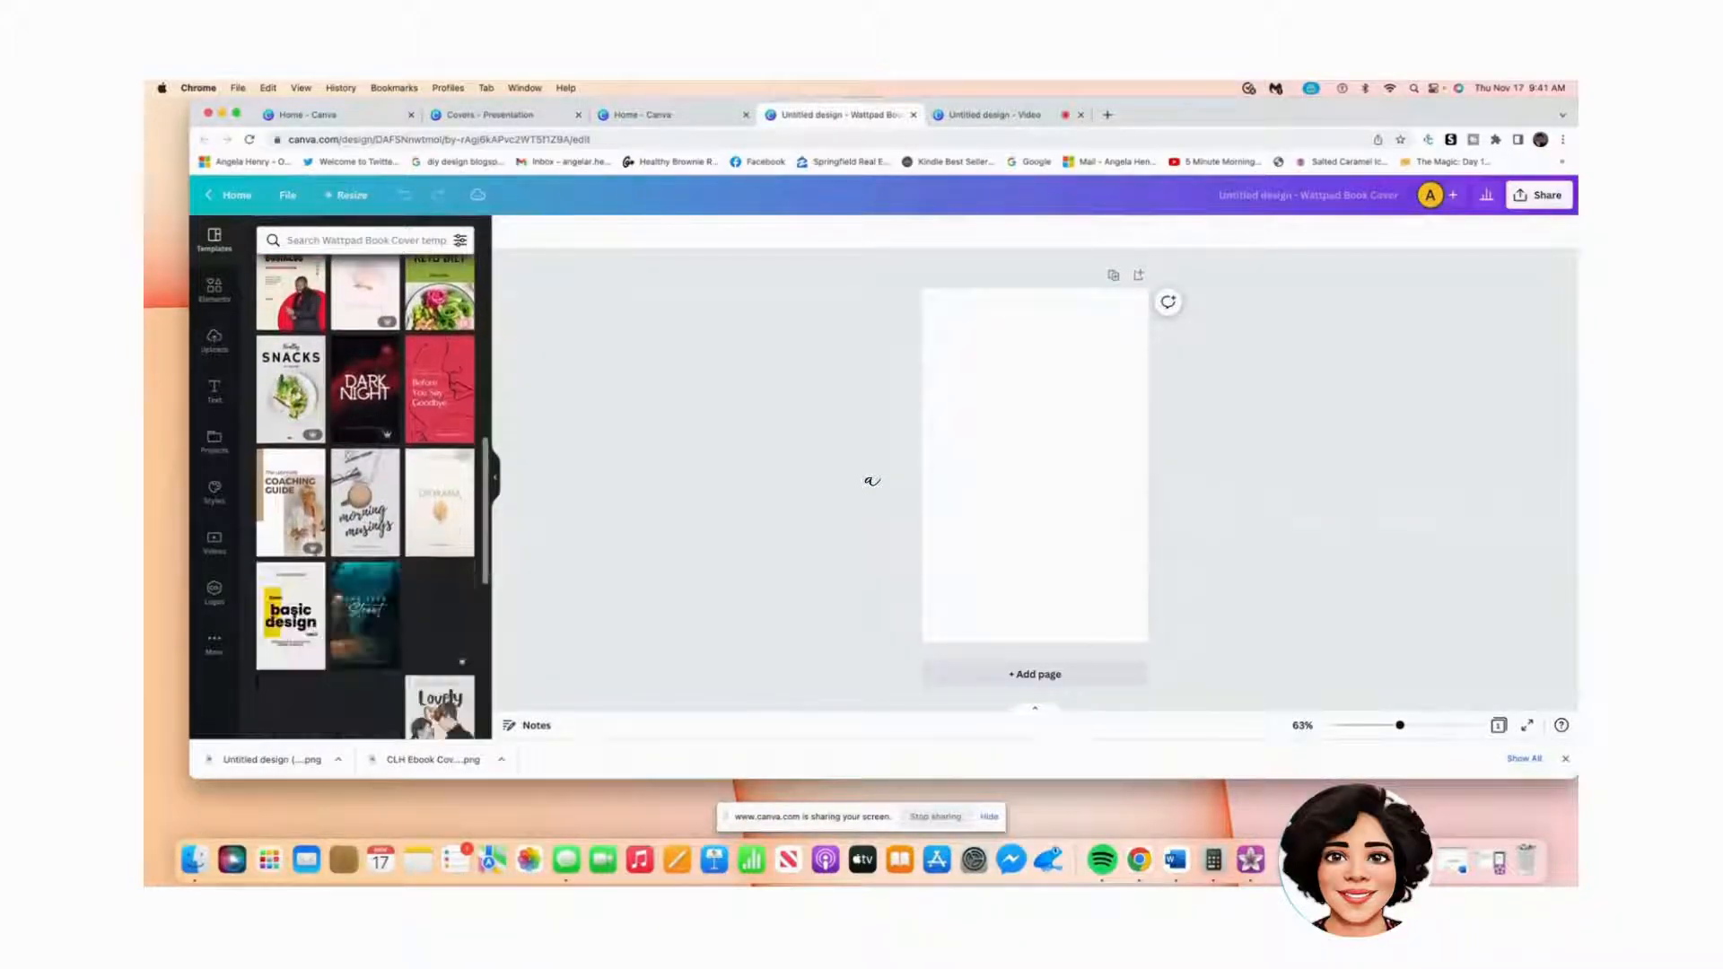
pyautogui.moveTo(486, 450); pyautogui.dragTo(500, 530)
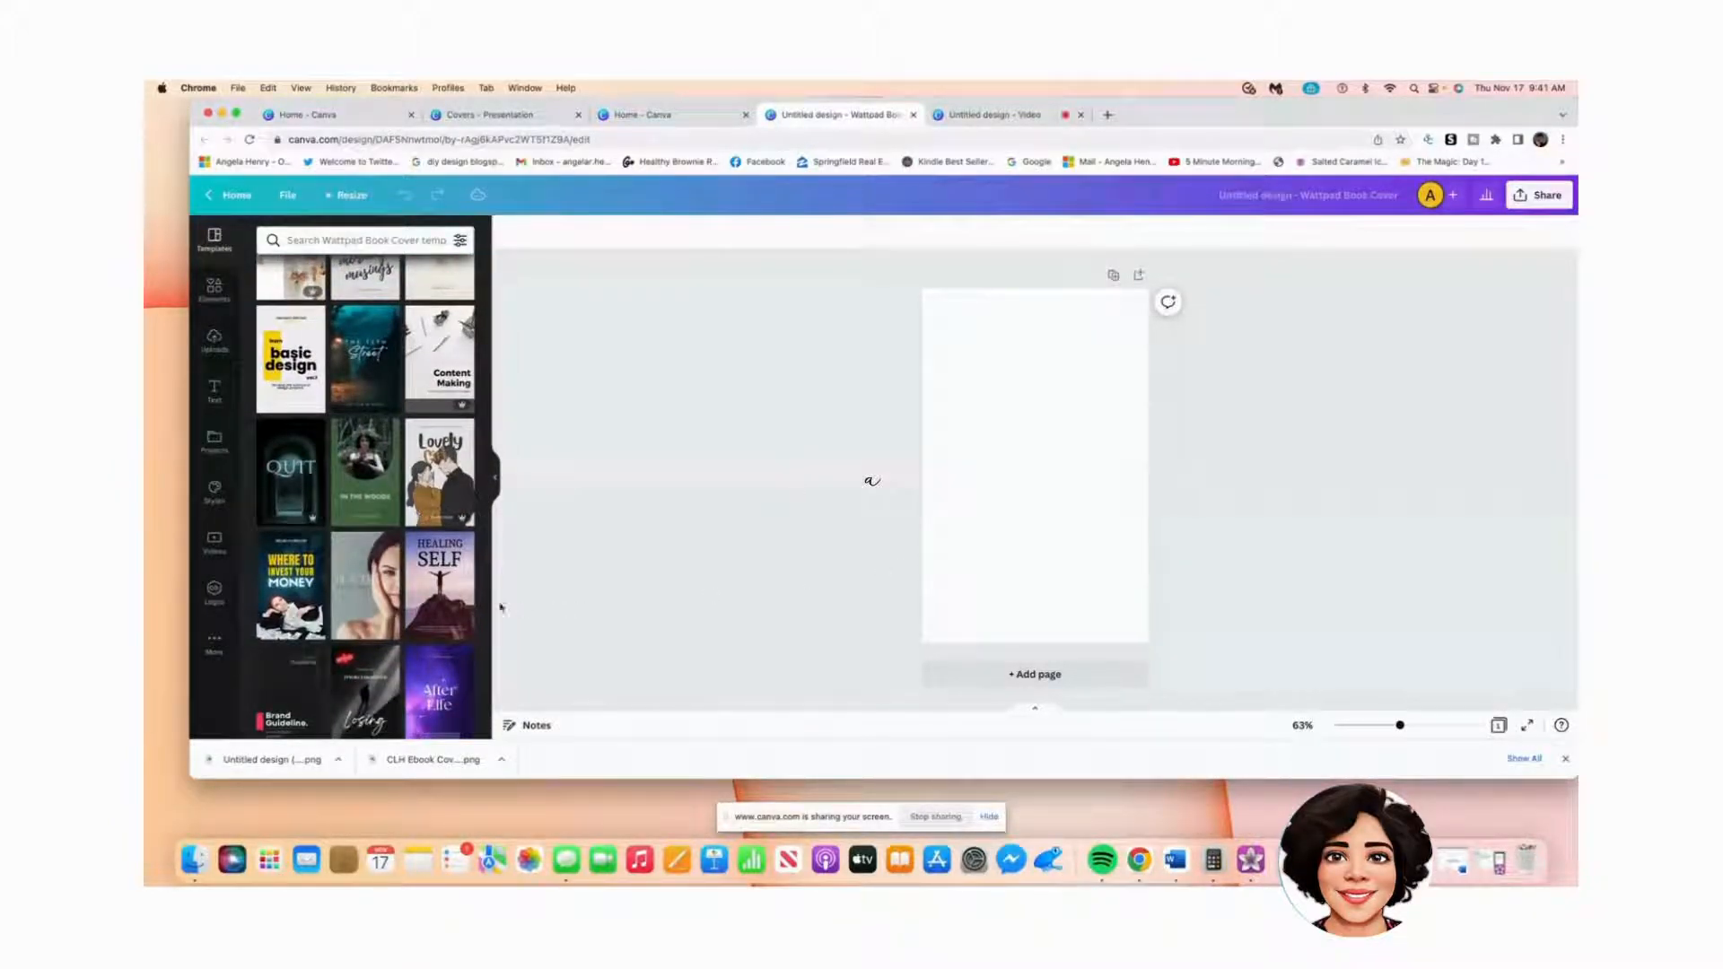
pyautogui.click(356, 370)
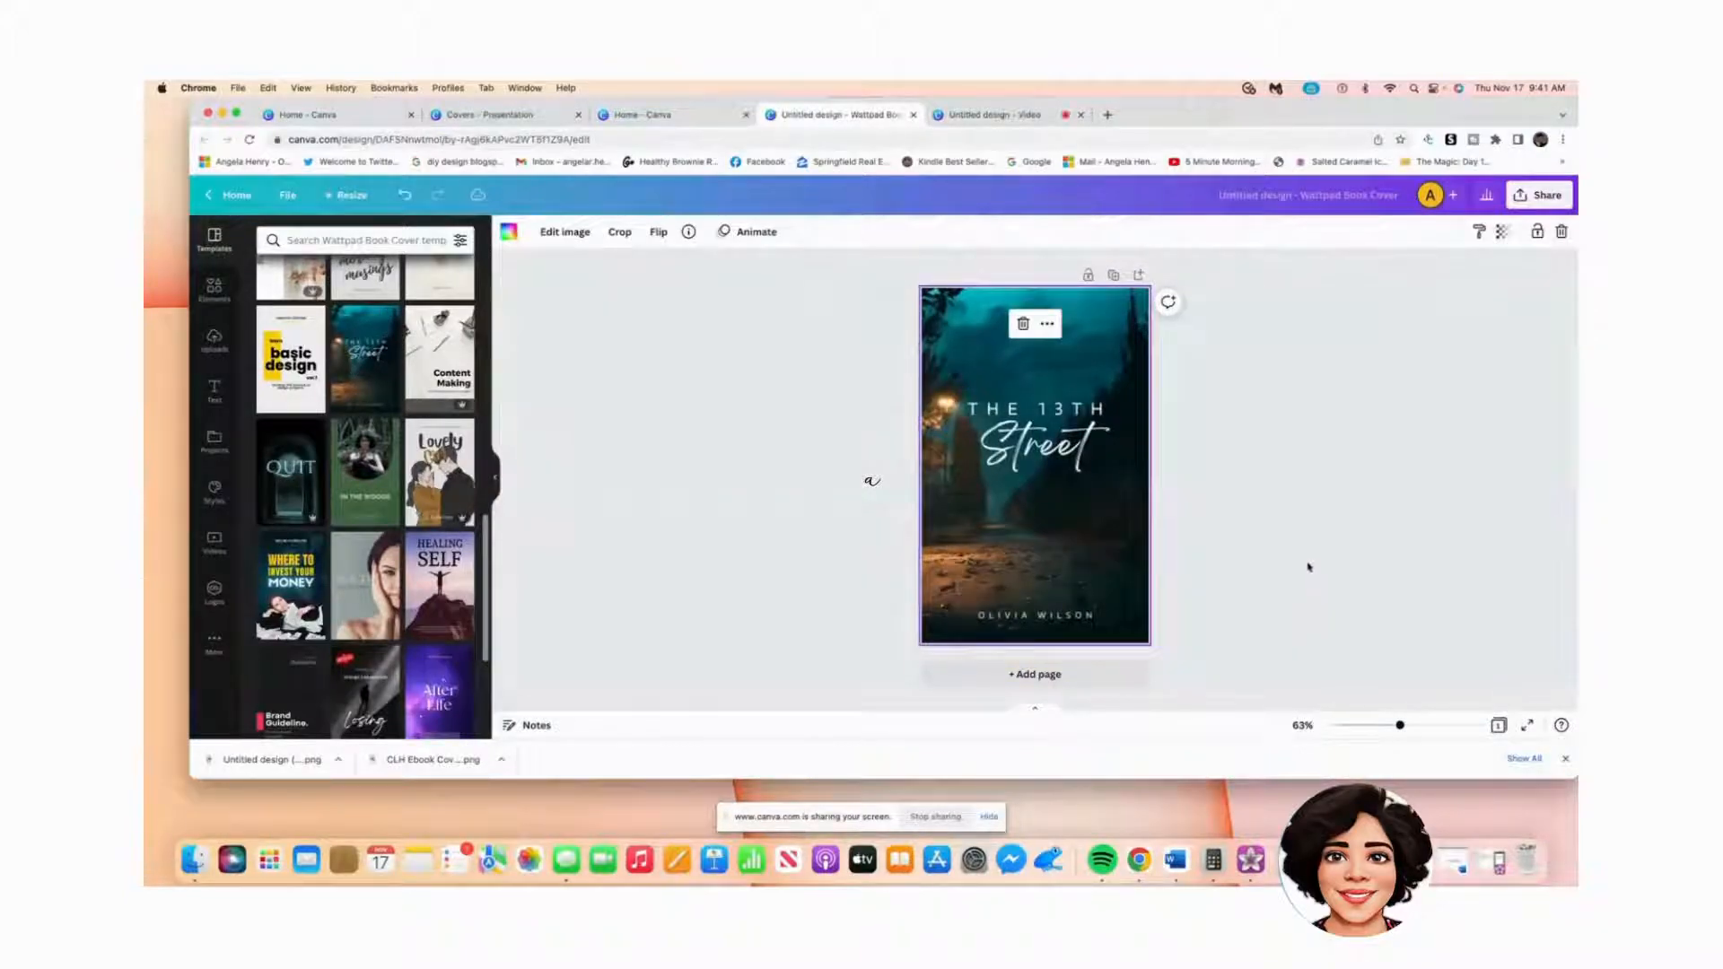
# Step: Replace the title line 'THE 13TH' with 'DARK'
pyautogui.click(1090, 413)
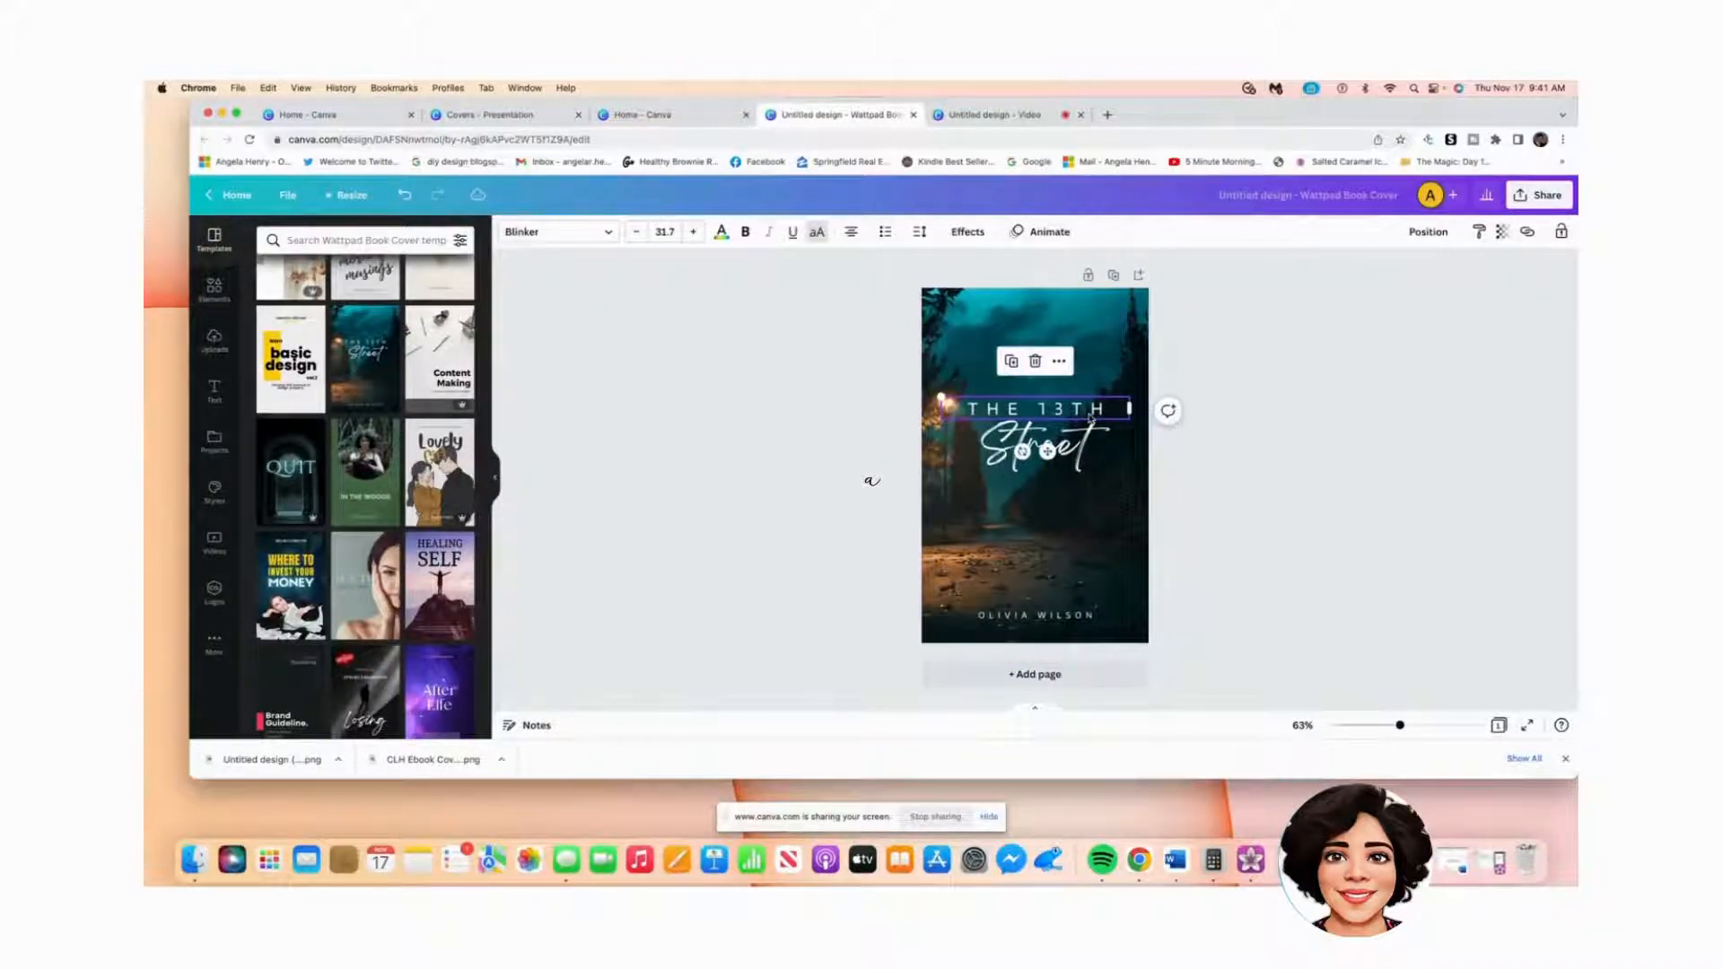
pyautogui.click(1084, 447)
pyautogui.click(1094, 413)
pyautogui.doubleClick(1095, 411)
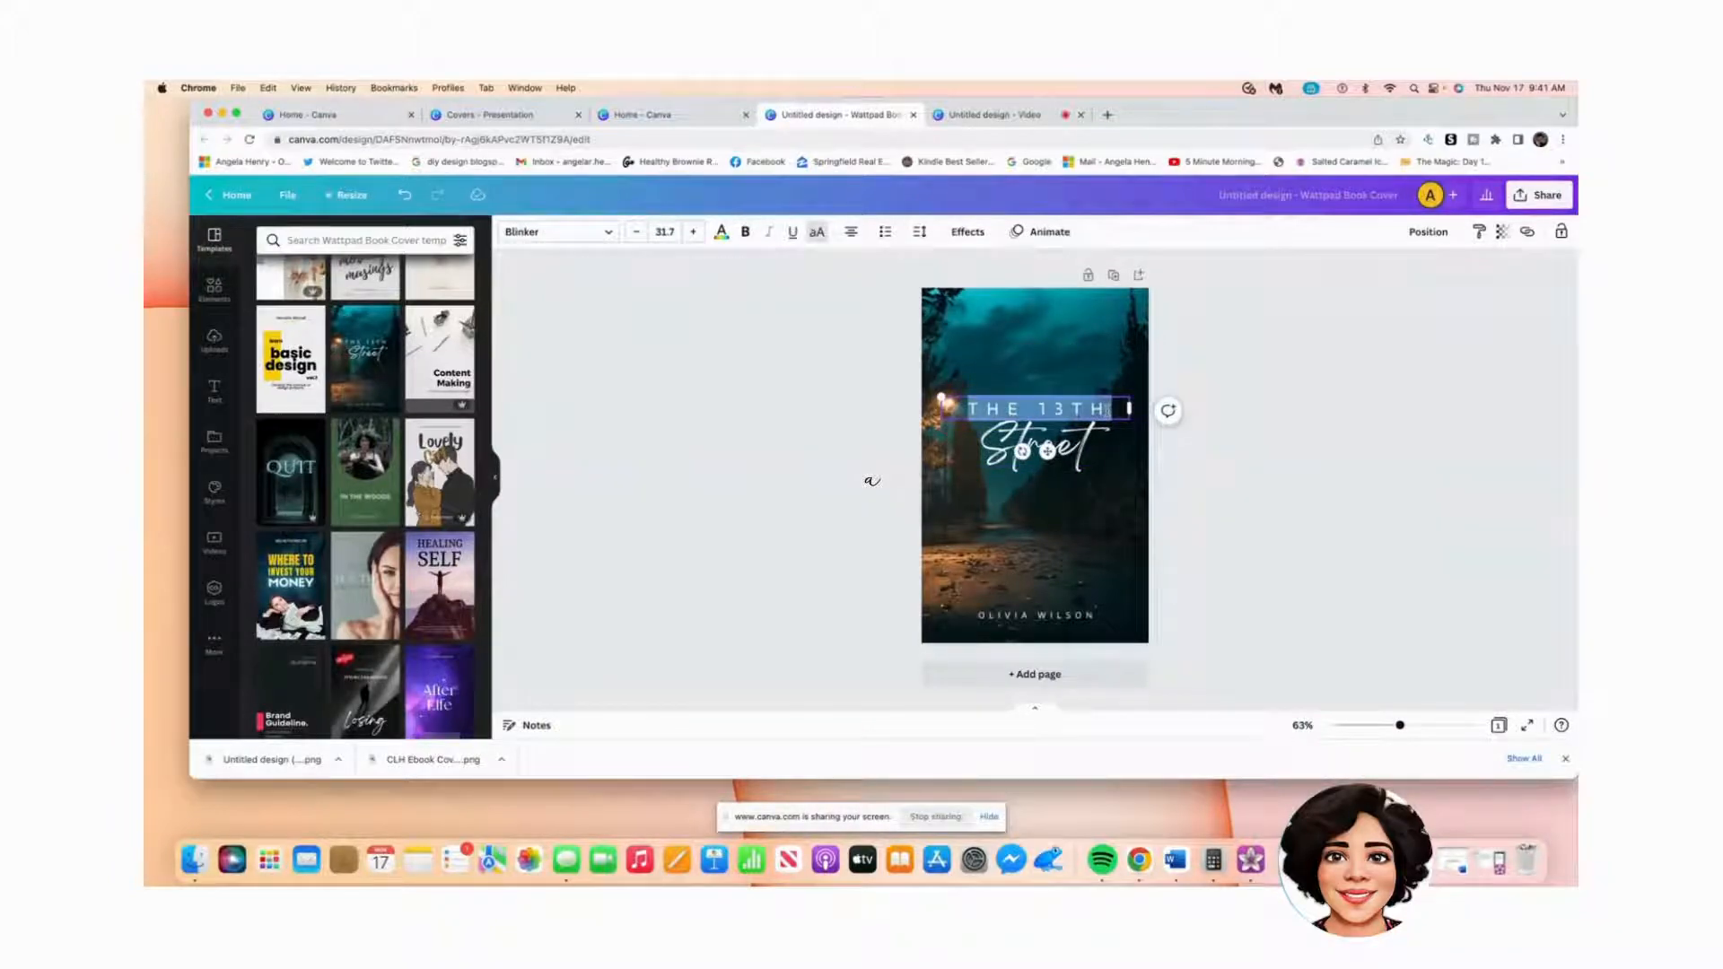
pyautogui.write('DARK')
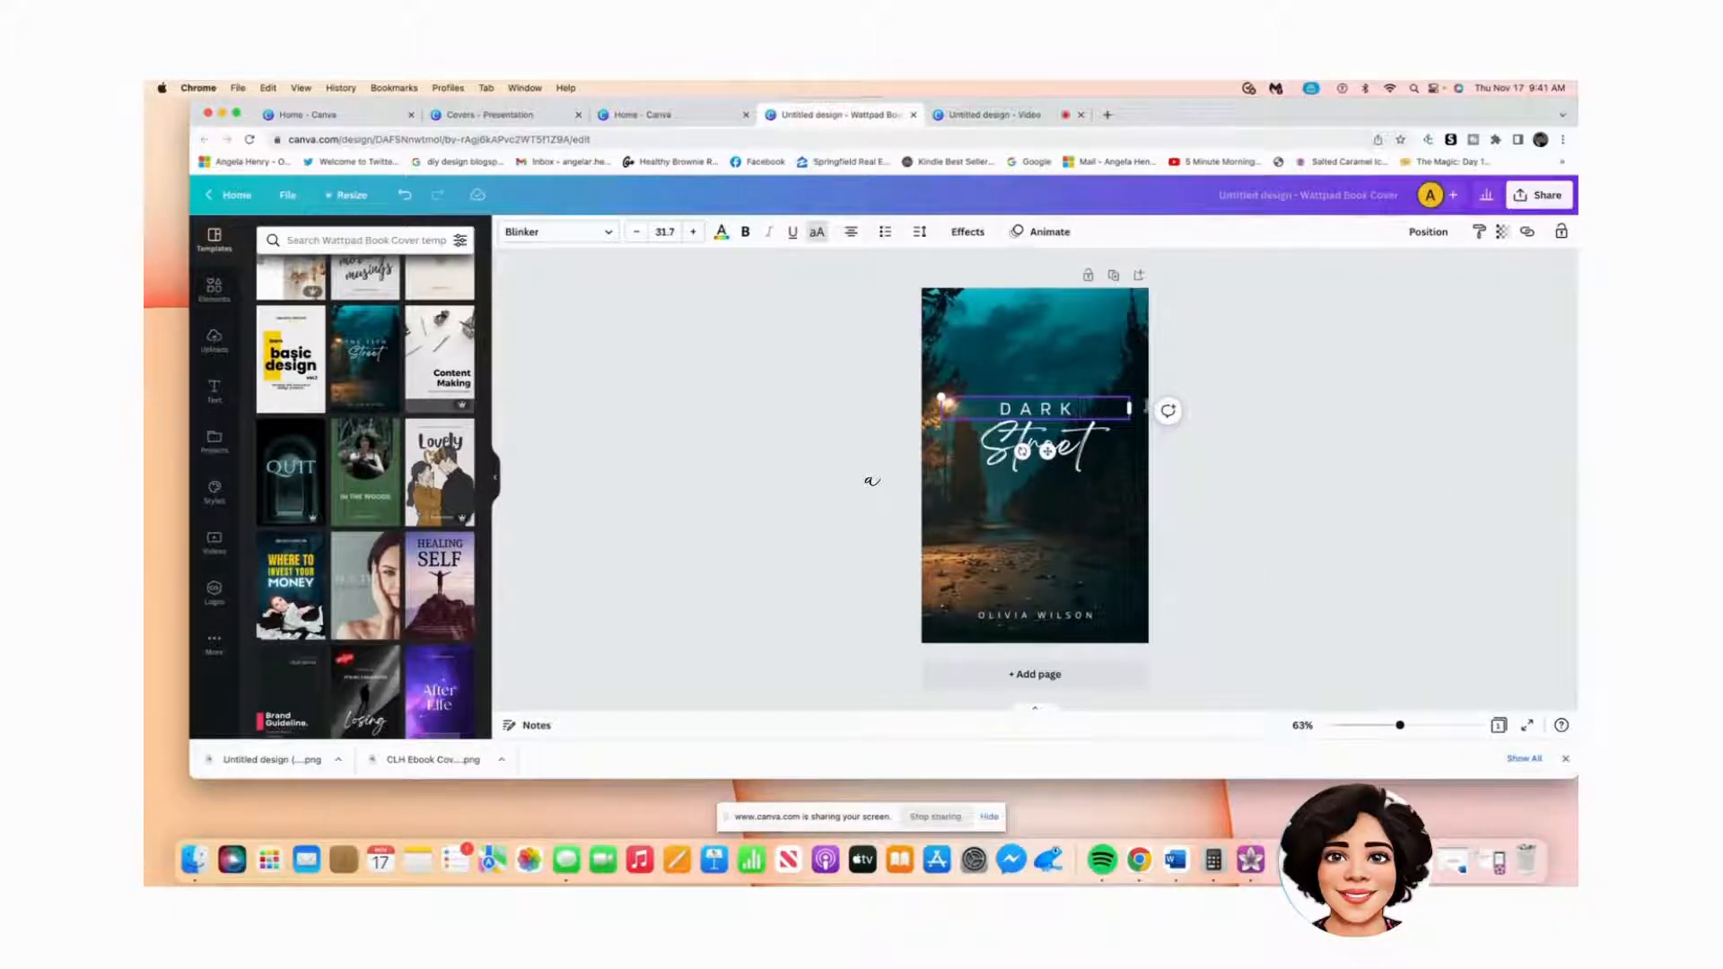
pyautogui.click(610, 235)
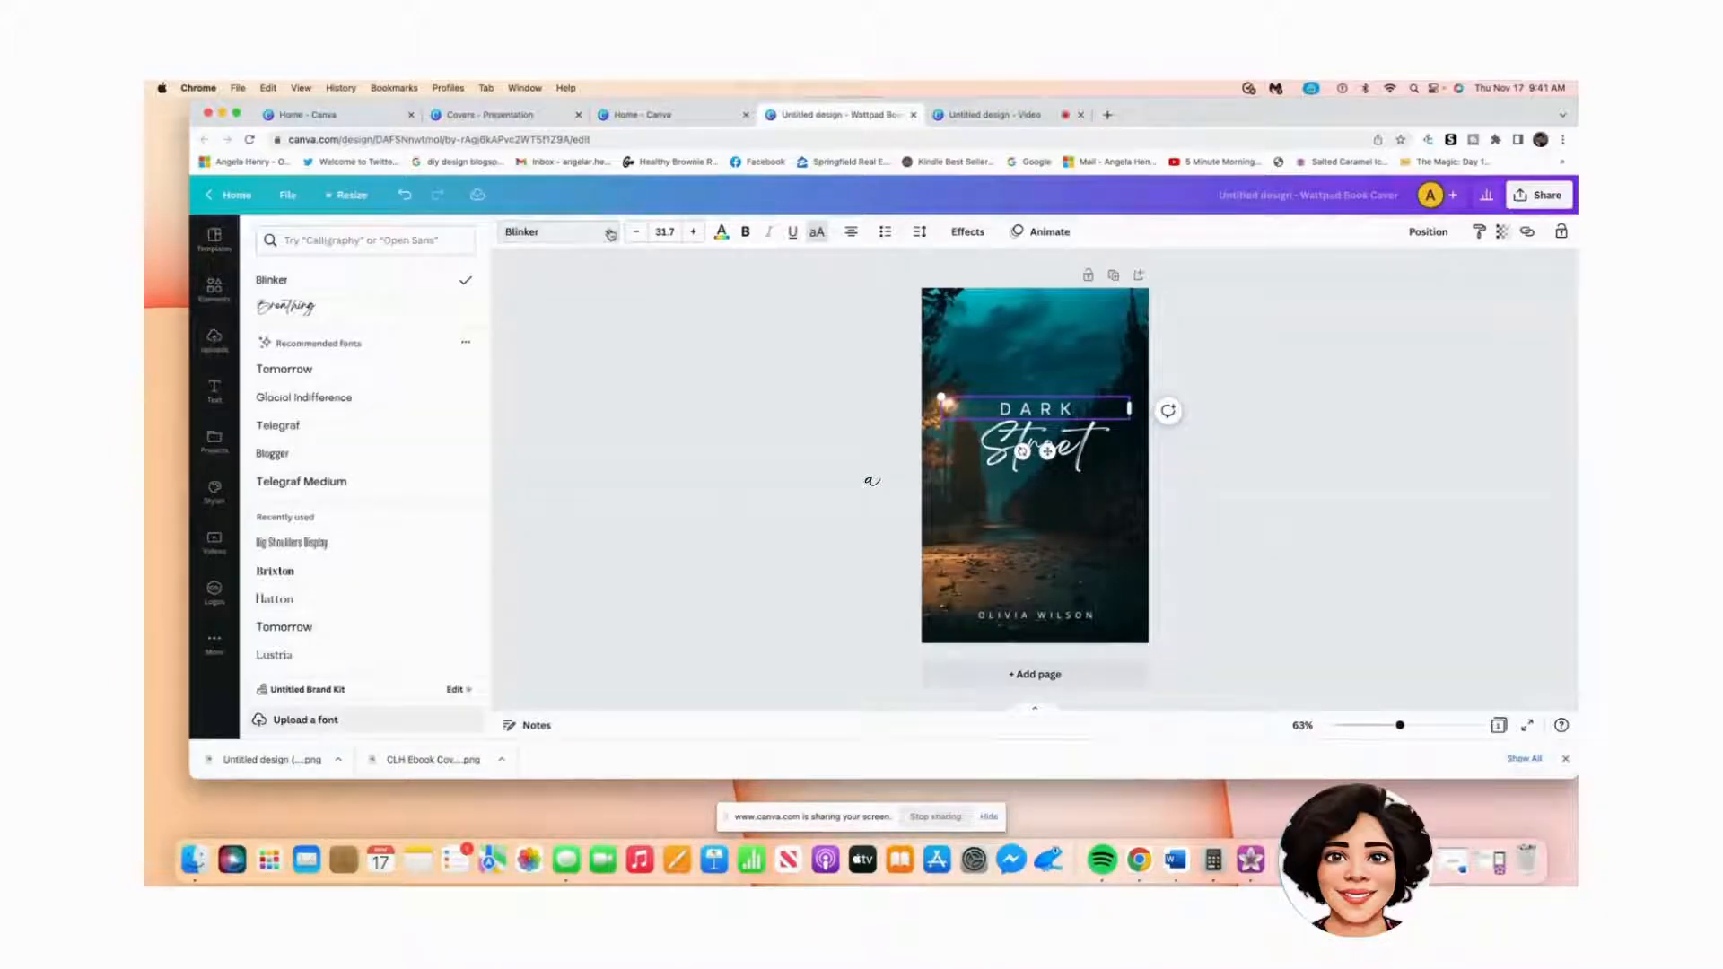
# Step: Set the DARK title in the Tomorrow font and enlarge it to 40.7
pyautogui.click(301, 370)
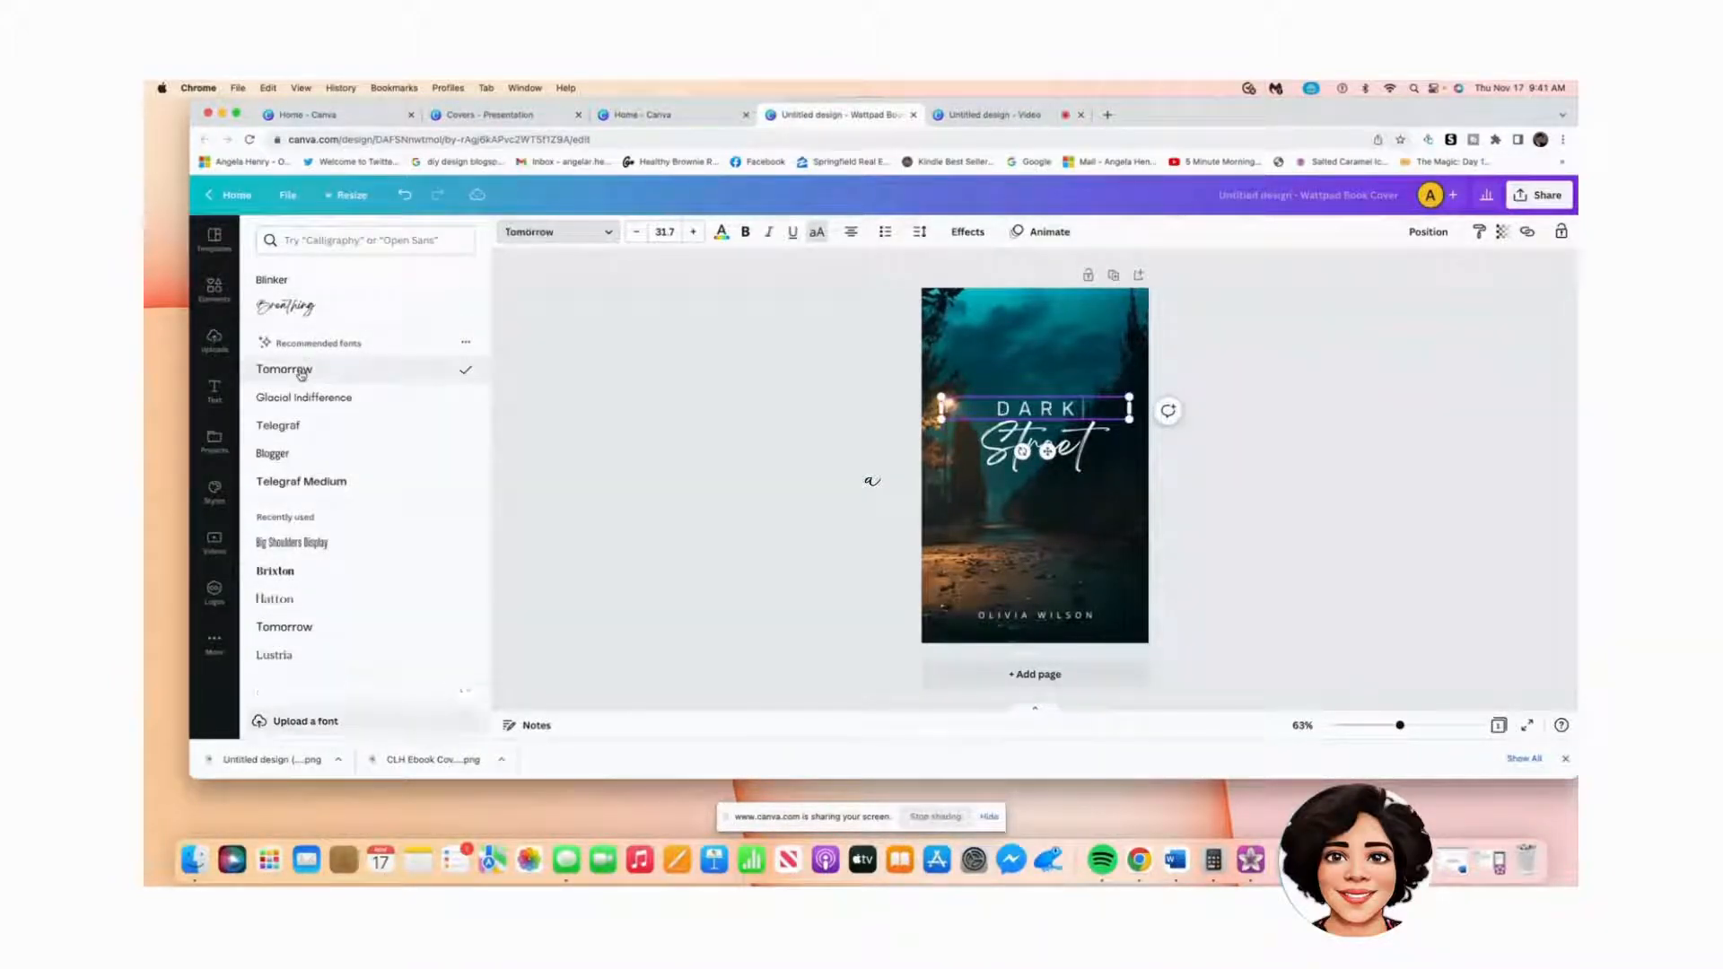
pyautogui.click(694, 232)
pyautogui.click(694, 233)
pyautogui.click(693, 233)
pyautogui.click(694, 233)
pyautogui.click(694, 232)
pyautogui.click(694, 233)
pyautogui.click(694, 233)
pyautogui.click(694, 232)
pyautogui.click(694, 232)
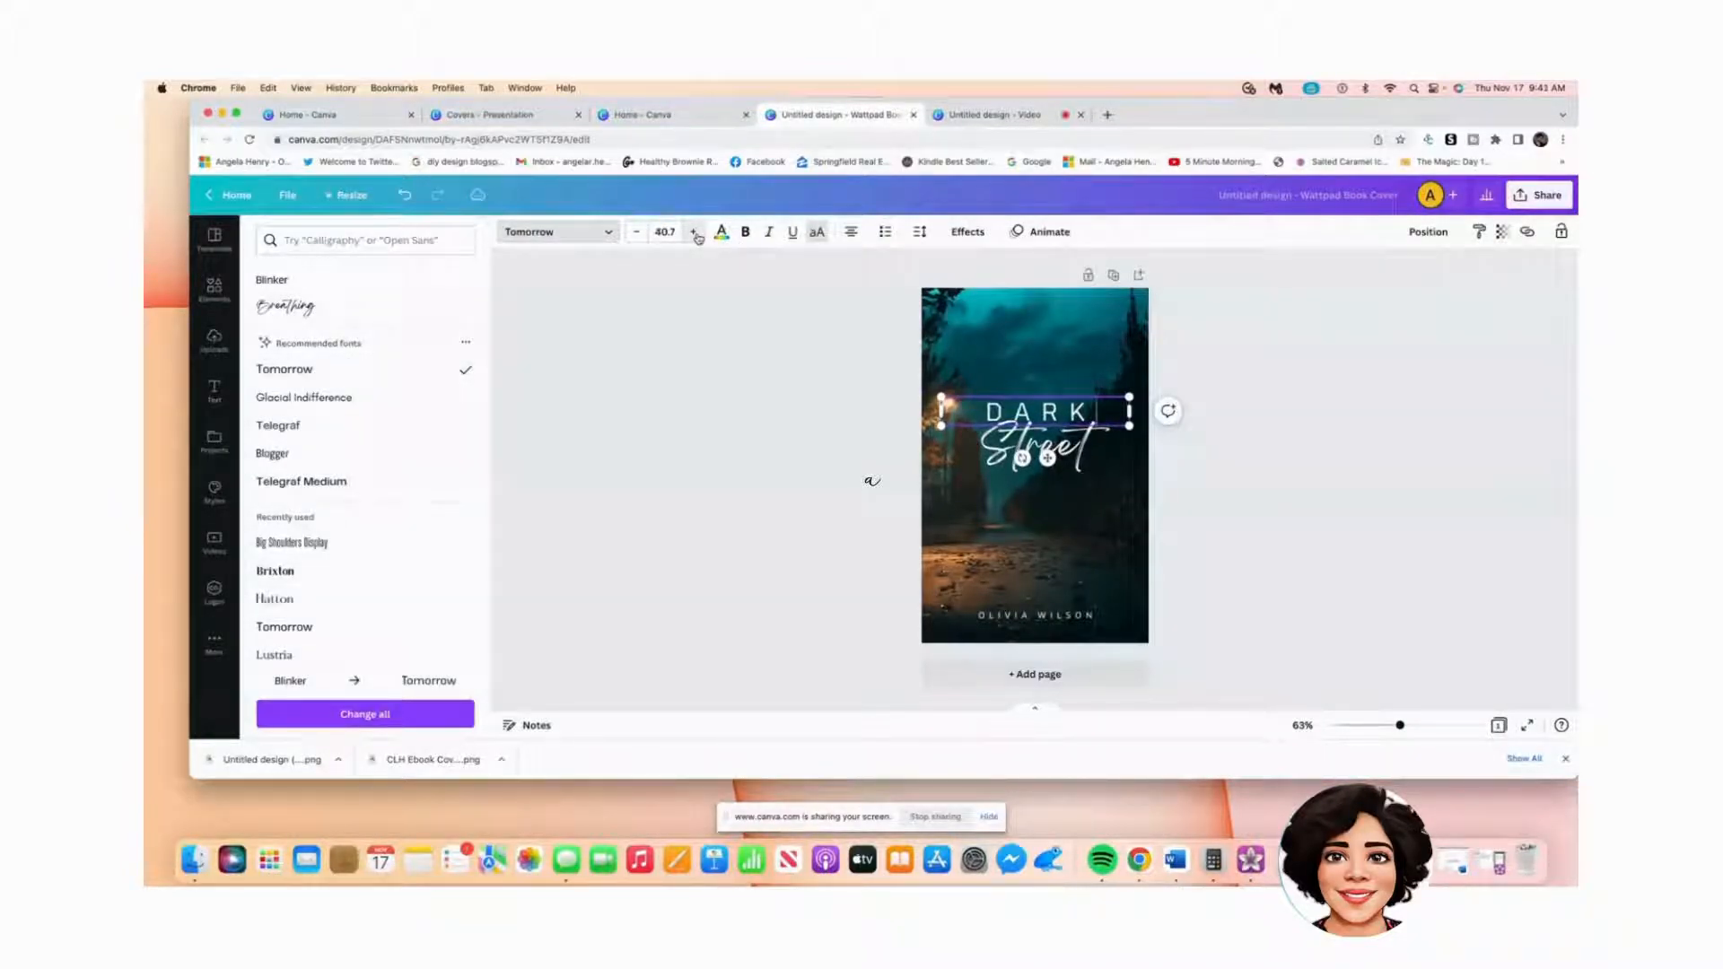
# Step: Colour the DARK title dark brown and make it uppercase
pyautogui.click(721, 233)
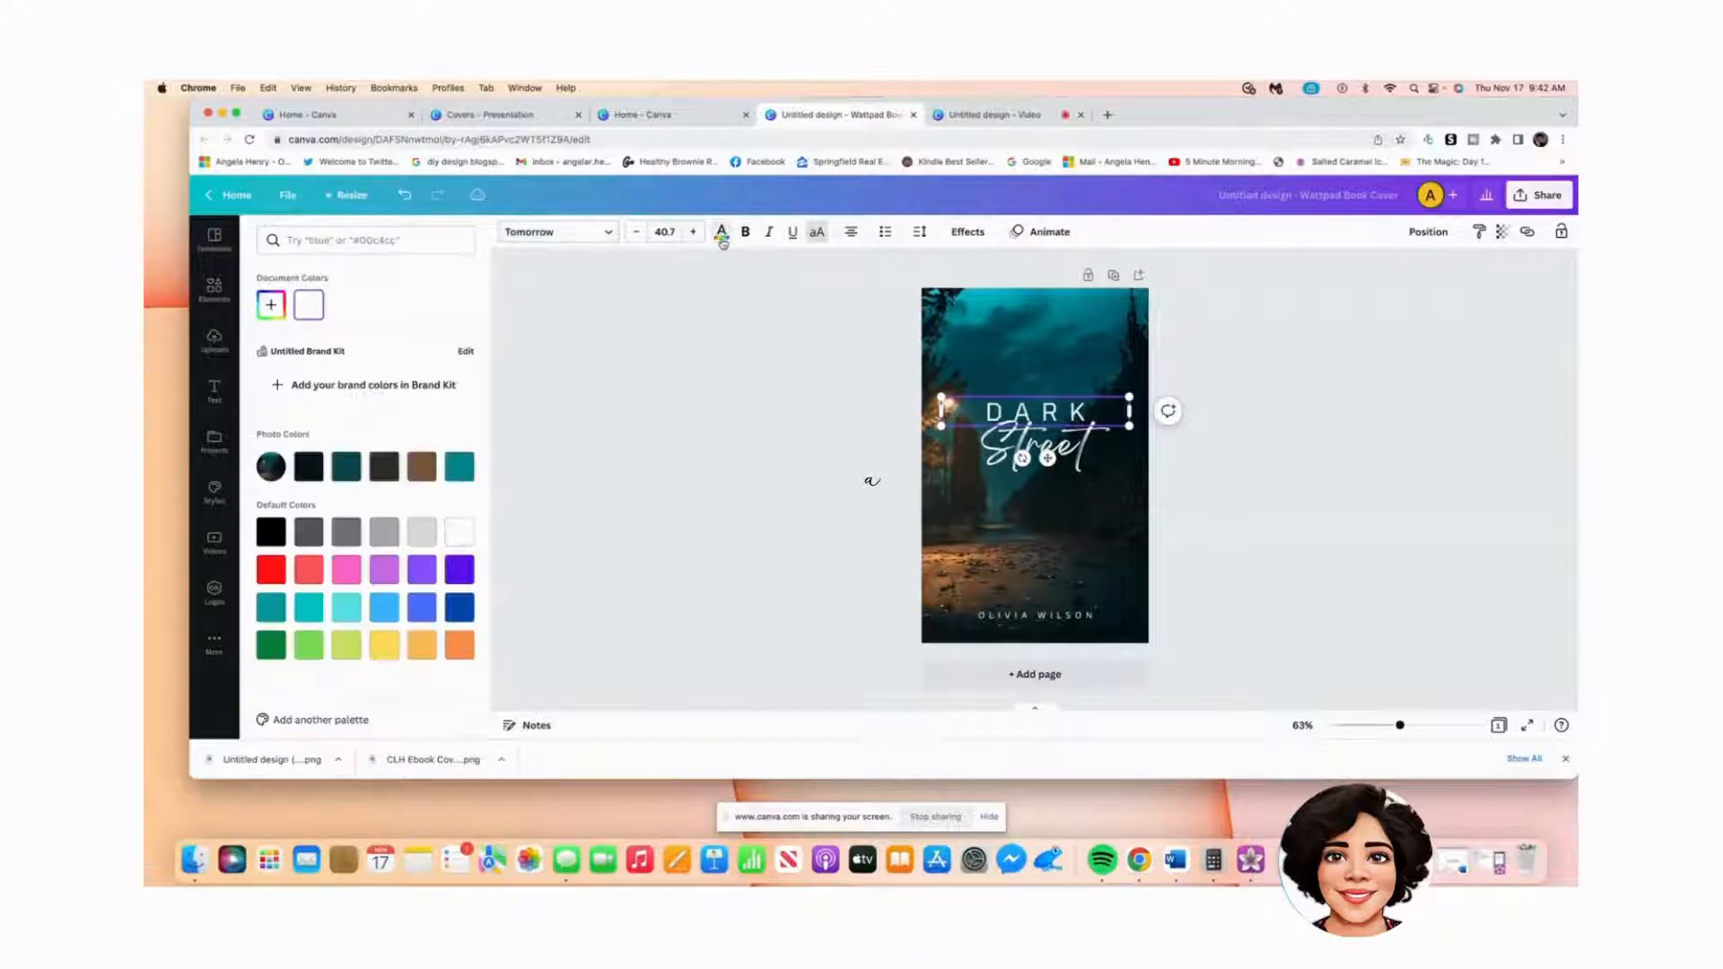
pyautogui.click(421, 468)
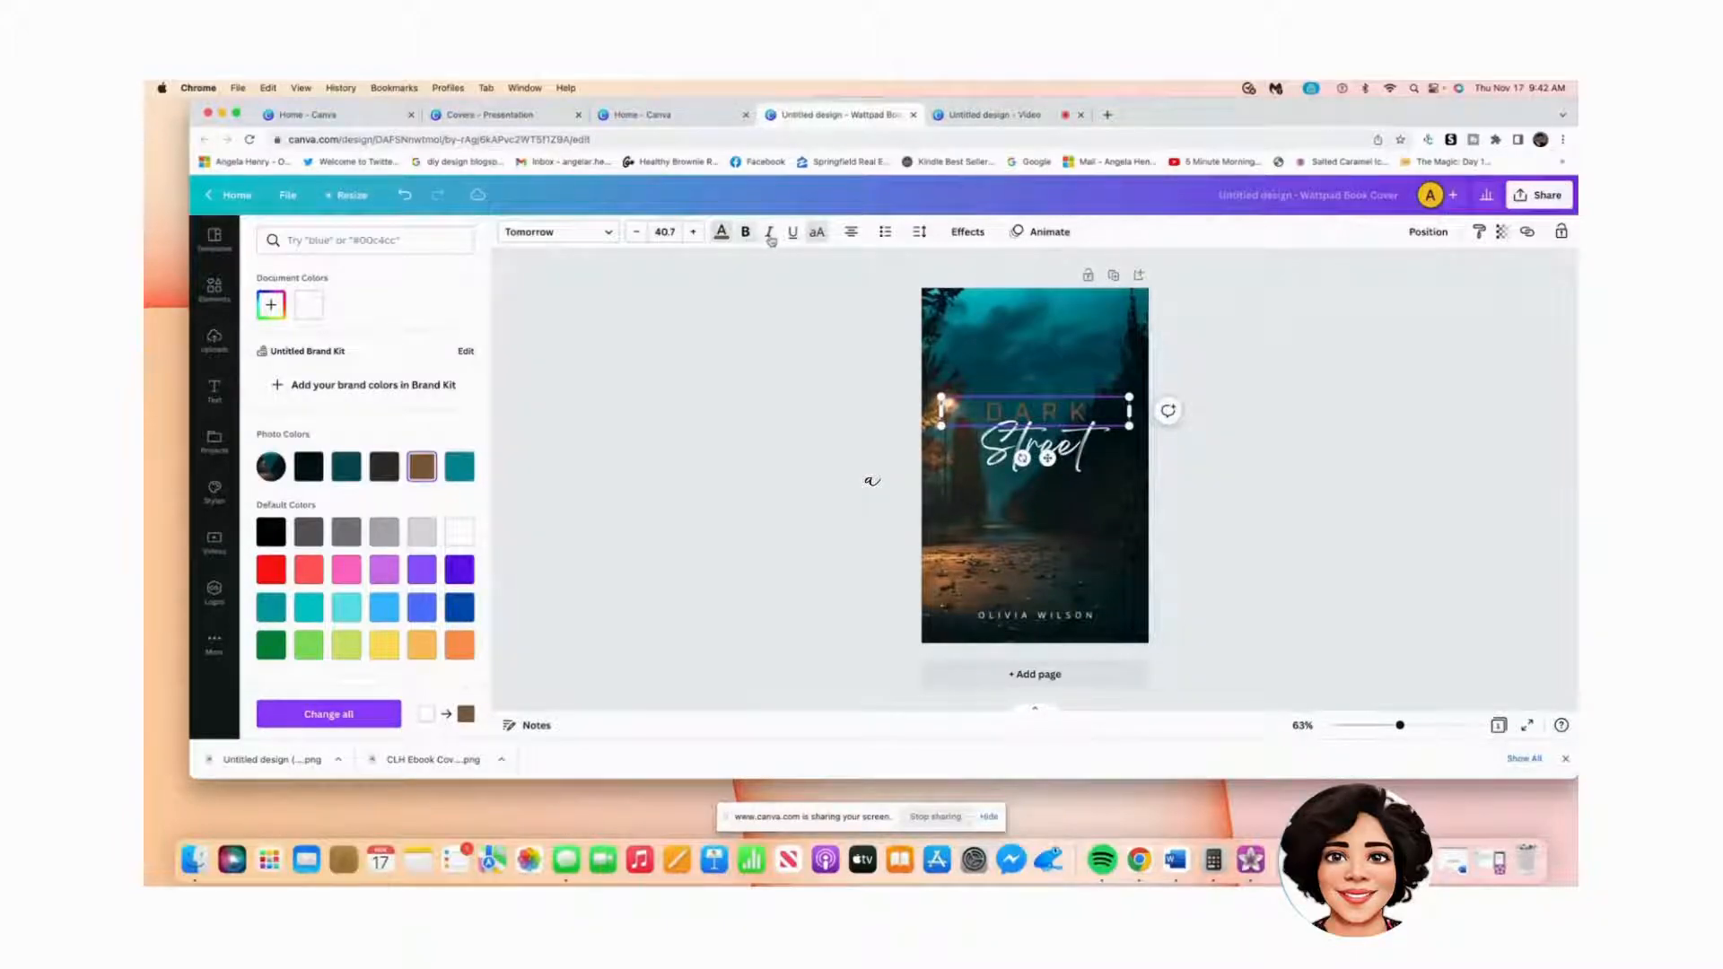
pyautogui.click(818, 234)
pyautogui.click(1001, 327)
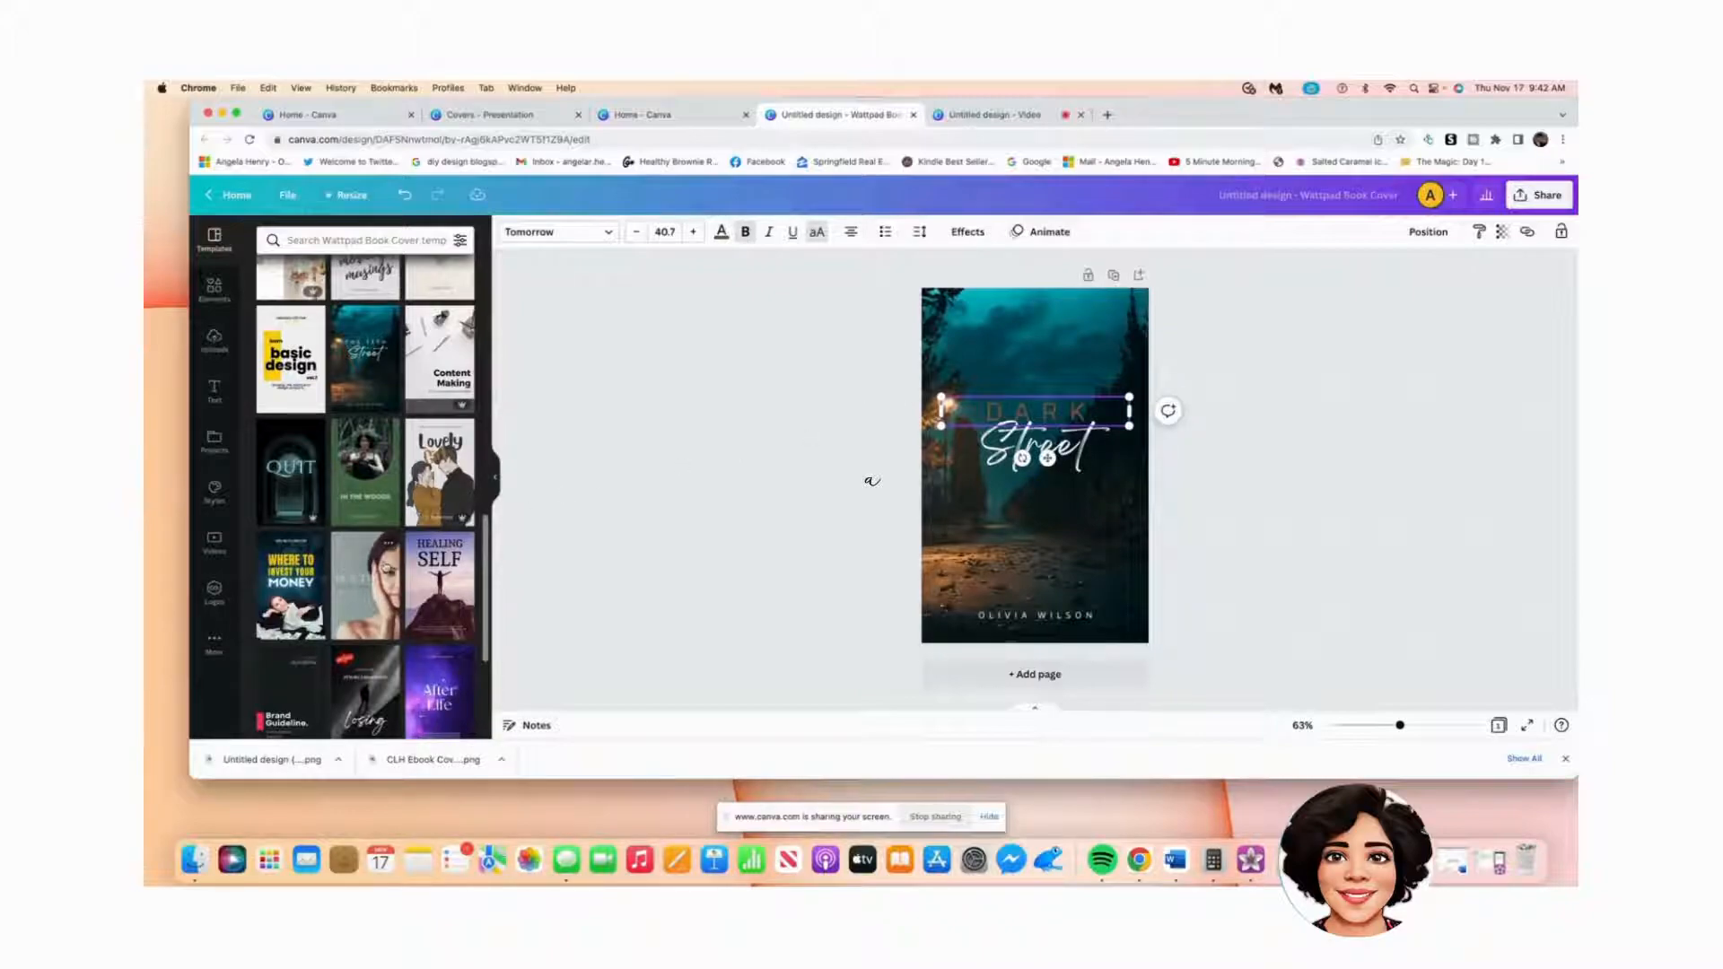
pyautogui.scroll(-5, 386, 567)
pyautogui.scroll(-5, 386, 567)
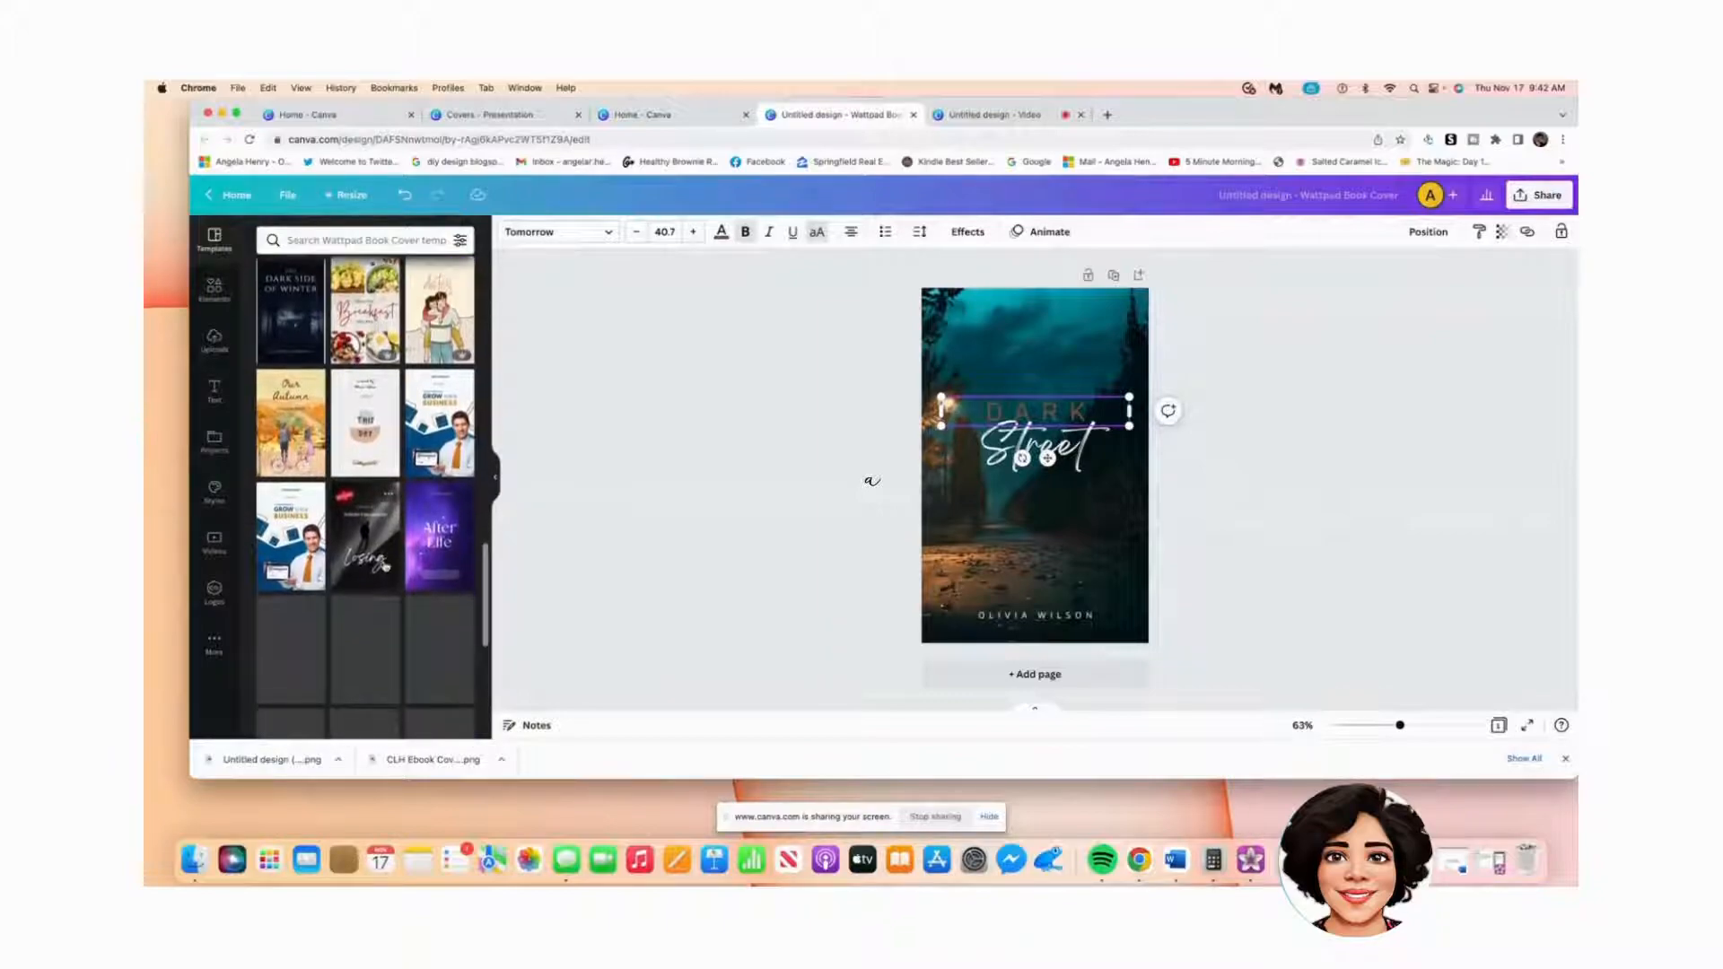
pyautogui.scroll(-8, 386, 567)
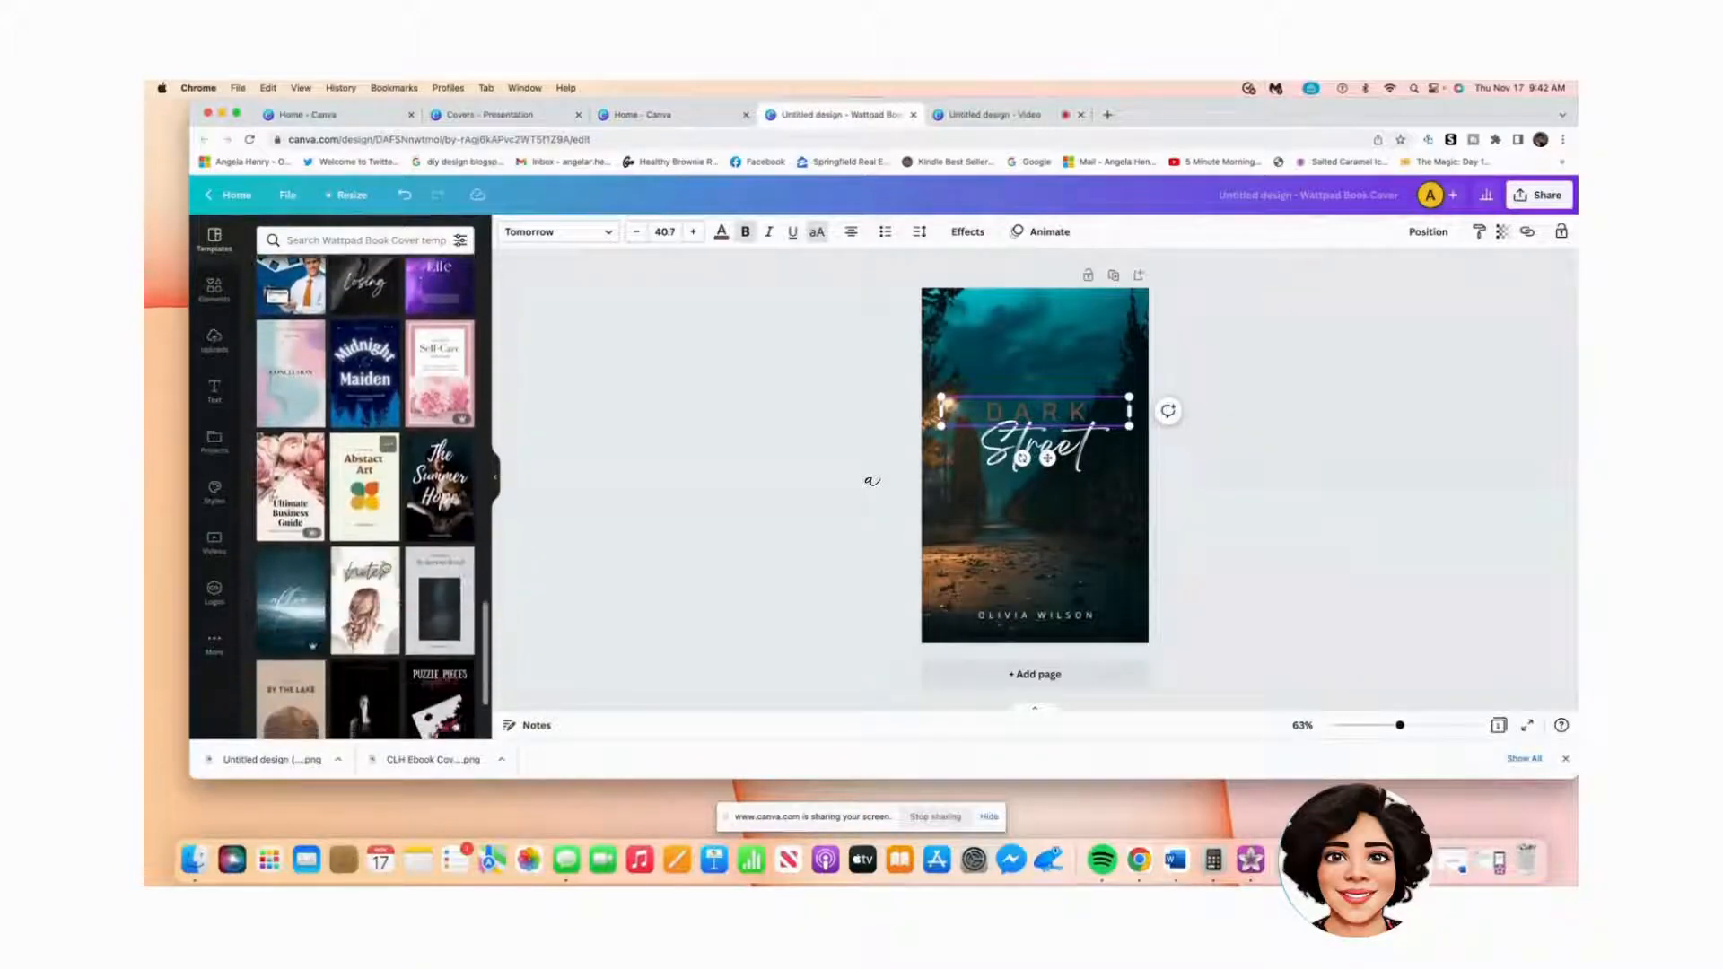
pyautogui.scroll(-2, 386, 565)
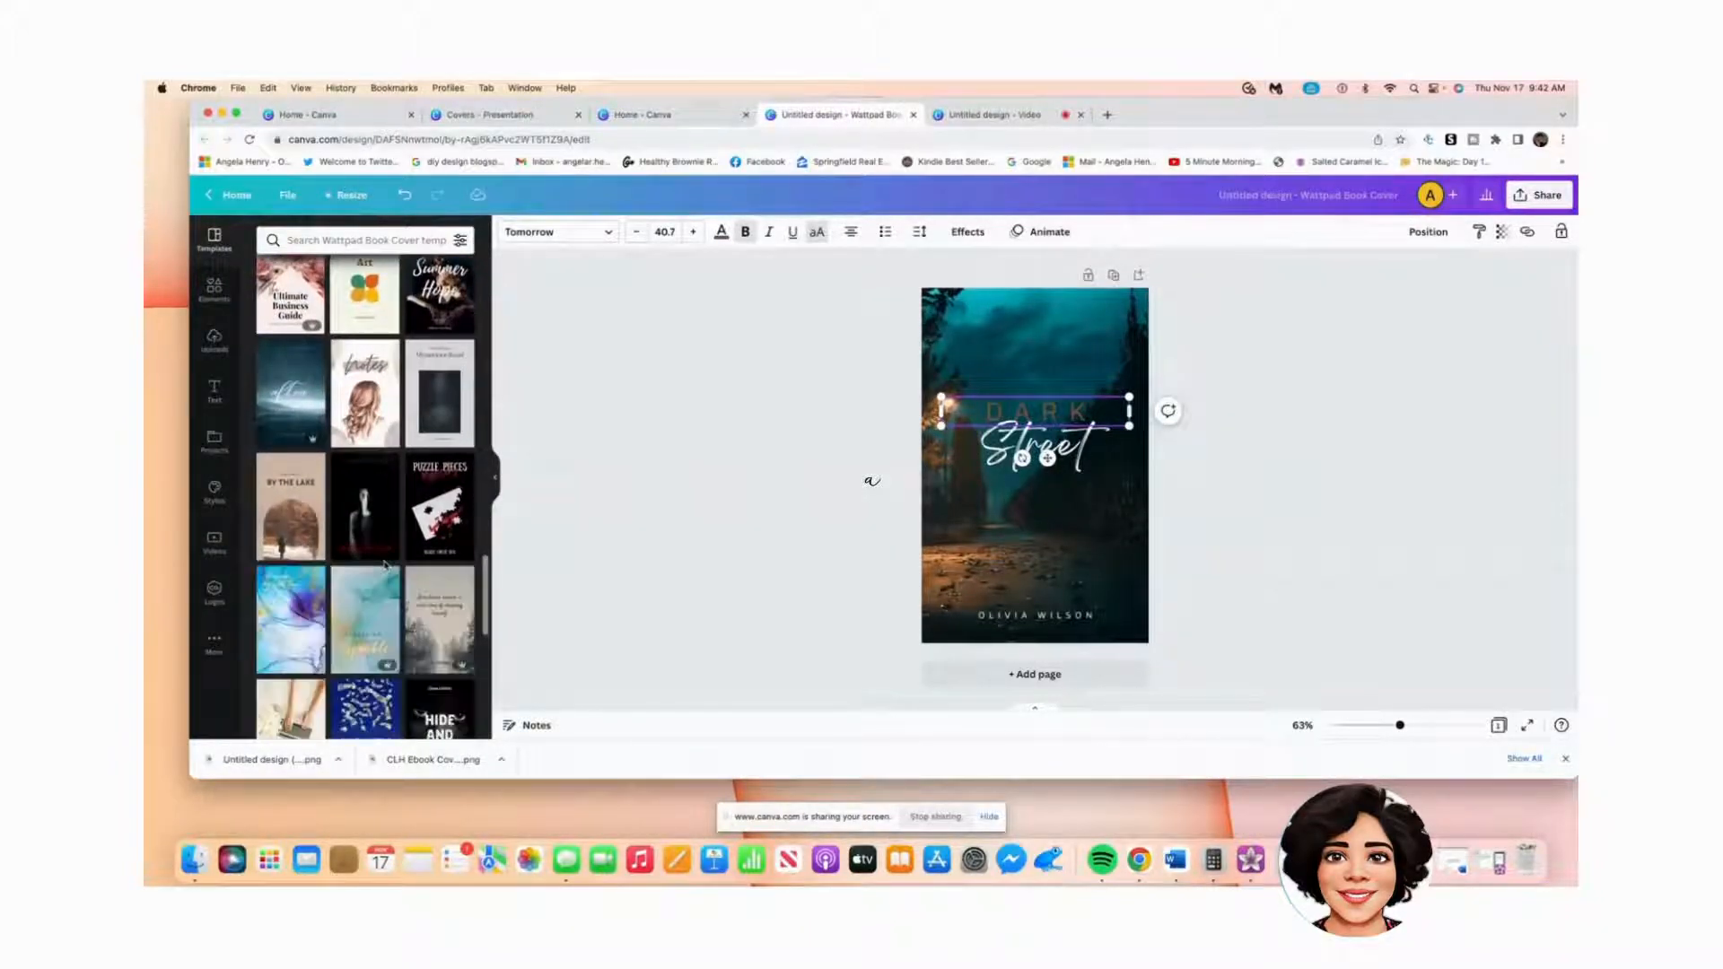
pyautogui.scroll(5, 385, 566)
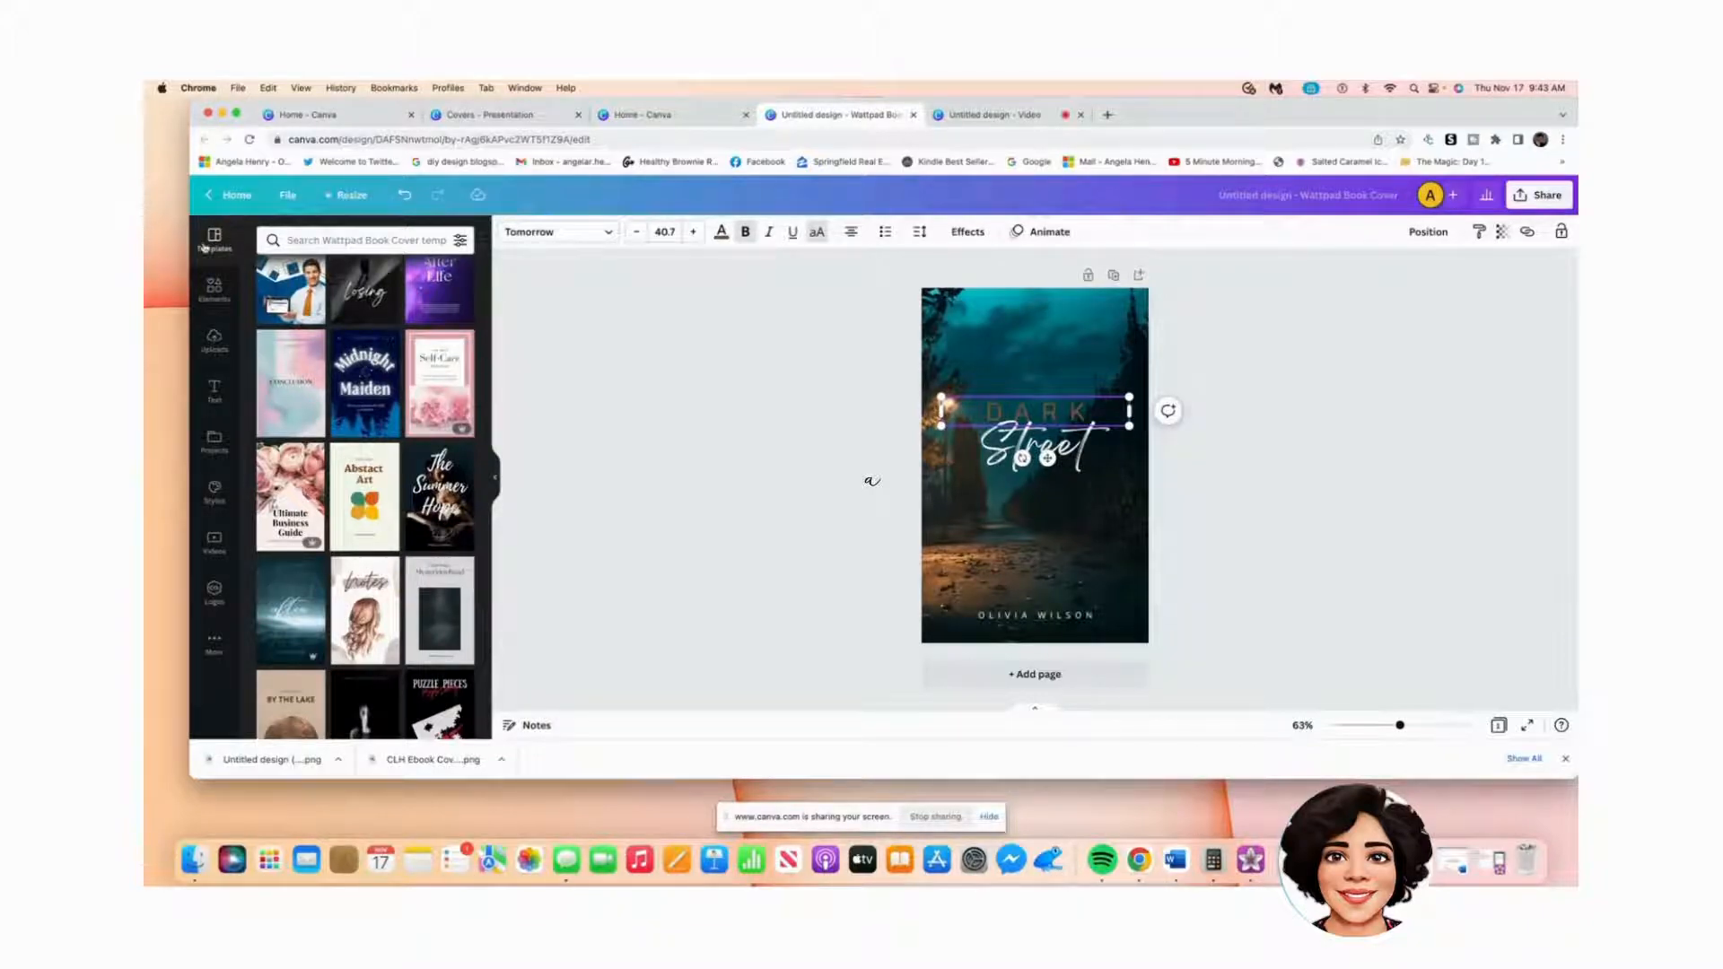
# Step: Go back to the Canva home page and bring up the Create a design options
pyautogui.click(257, 196)
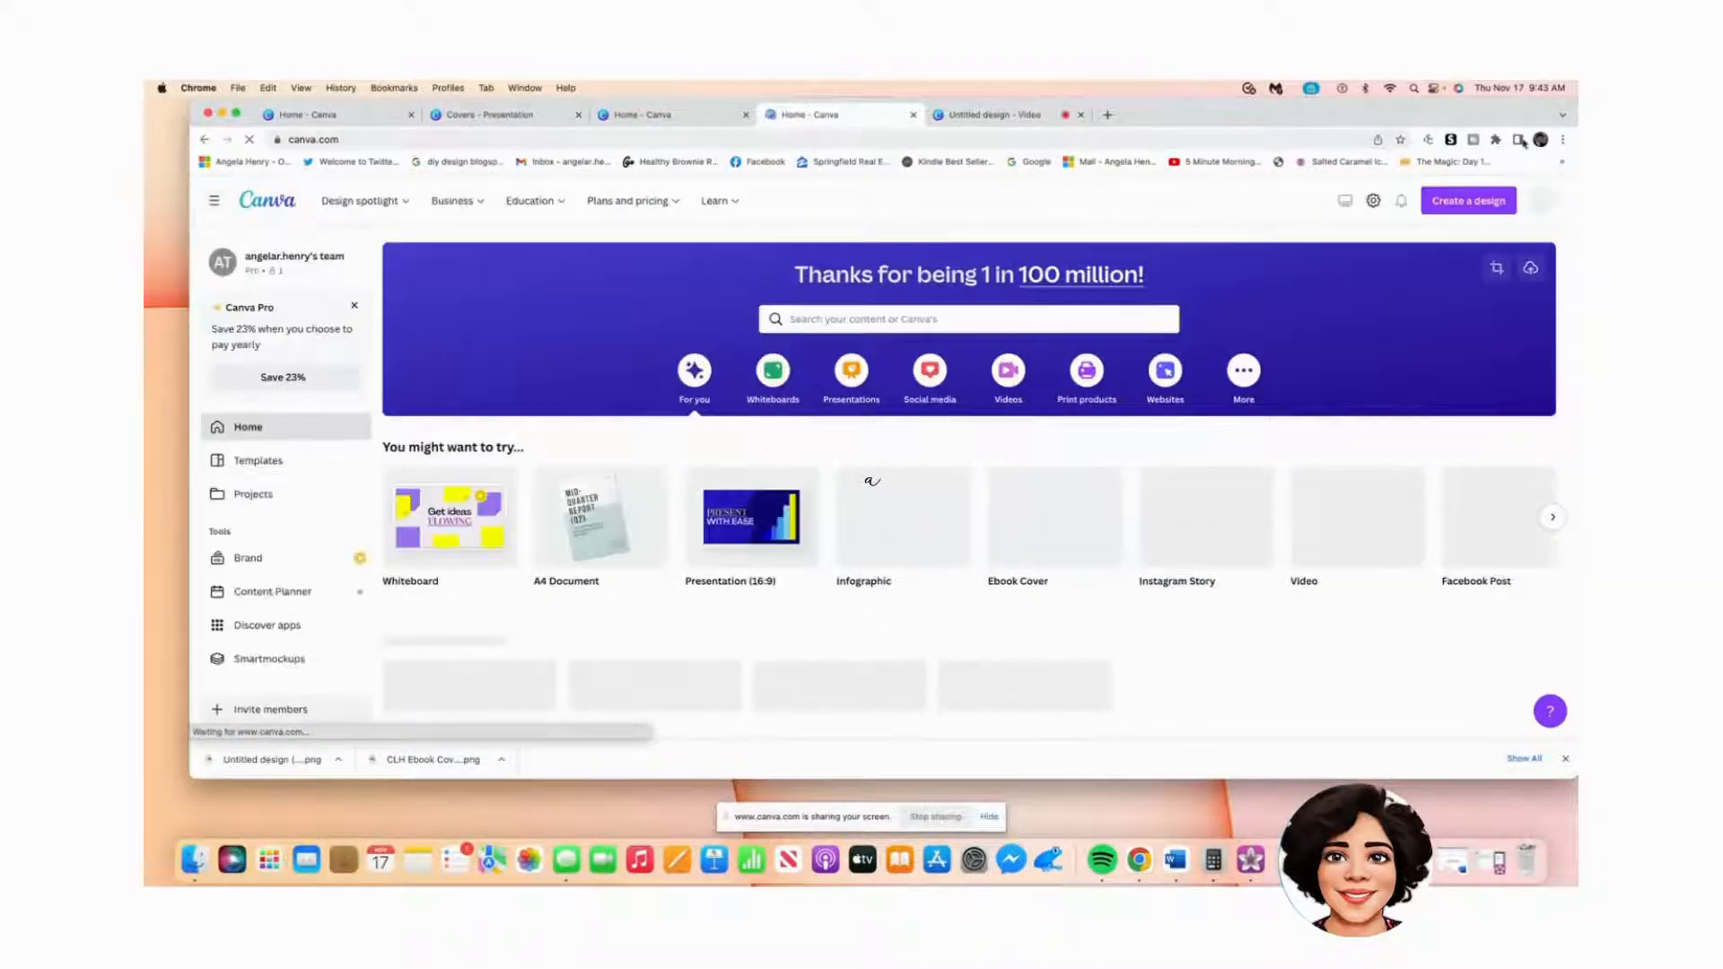
pyautogui.click(1458, 206)
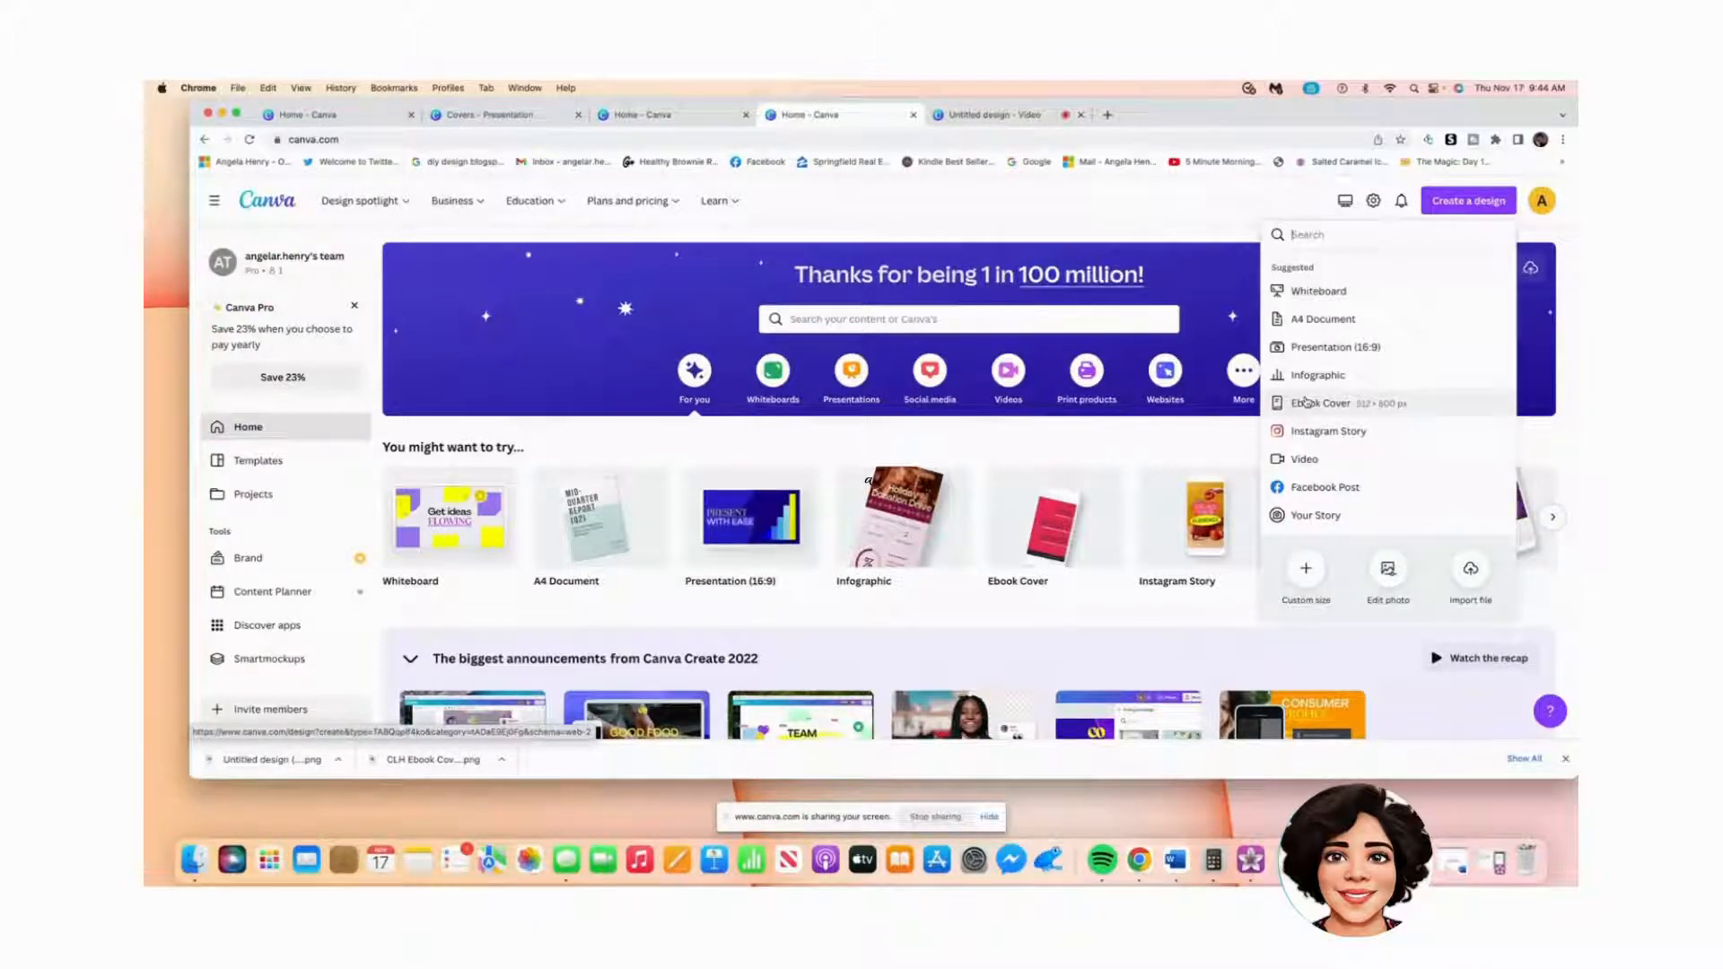
# Step: Create a new custom-size blank design of 1600 × 2560 px
pyautogui.click(1314, 575)
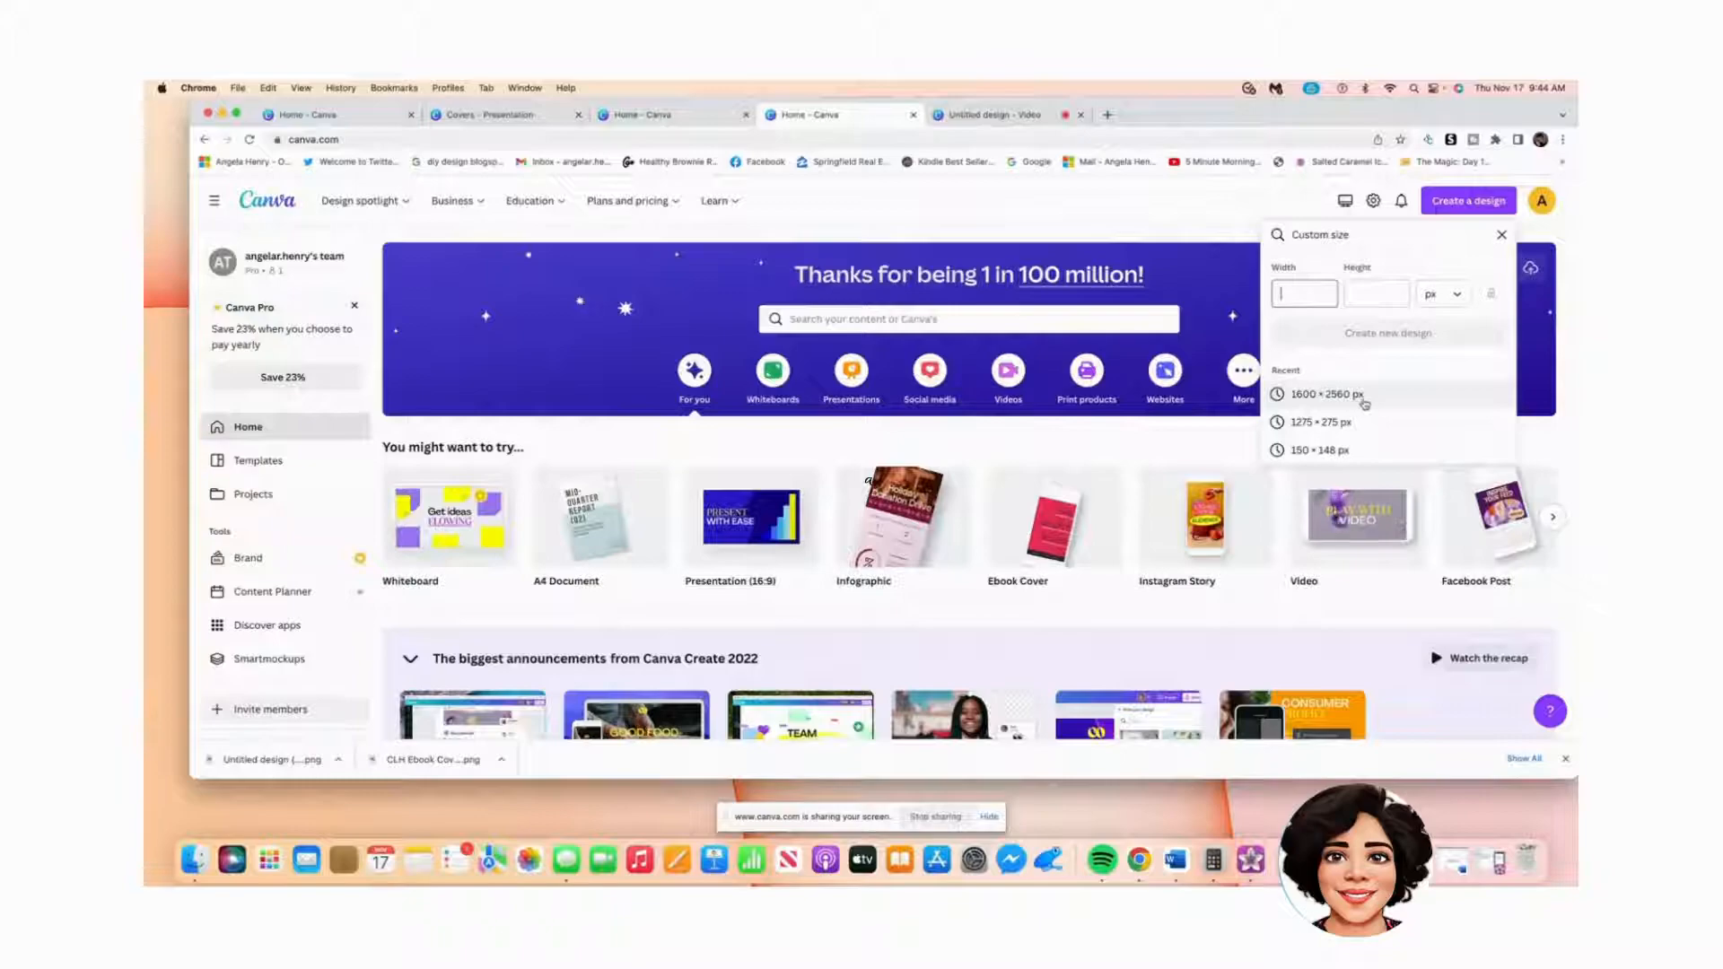
pyautogui.click(1311, 399)
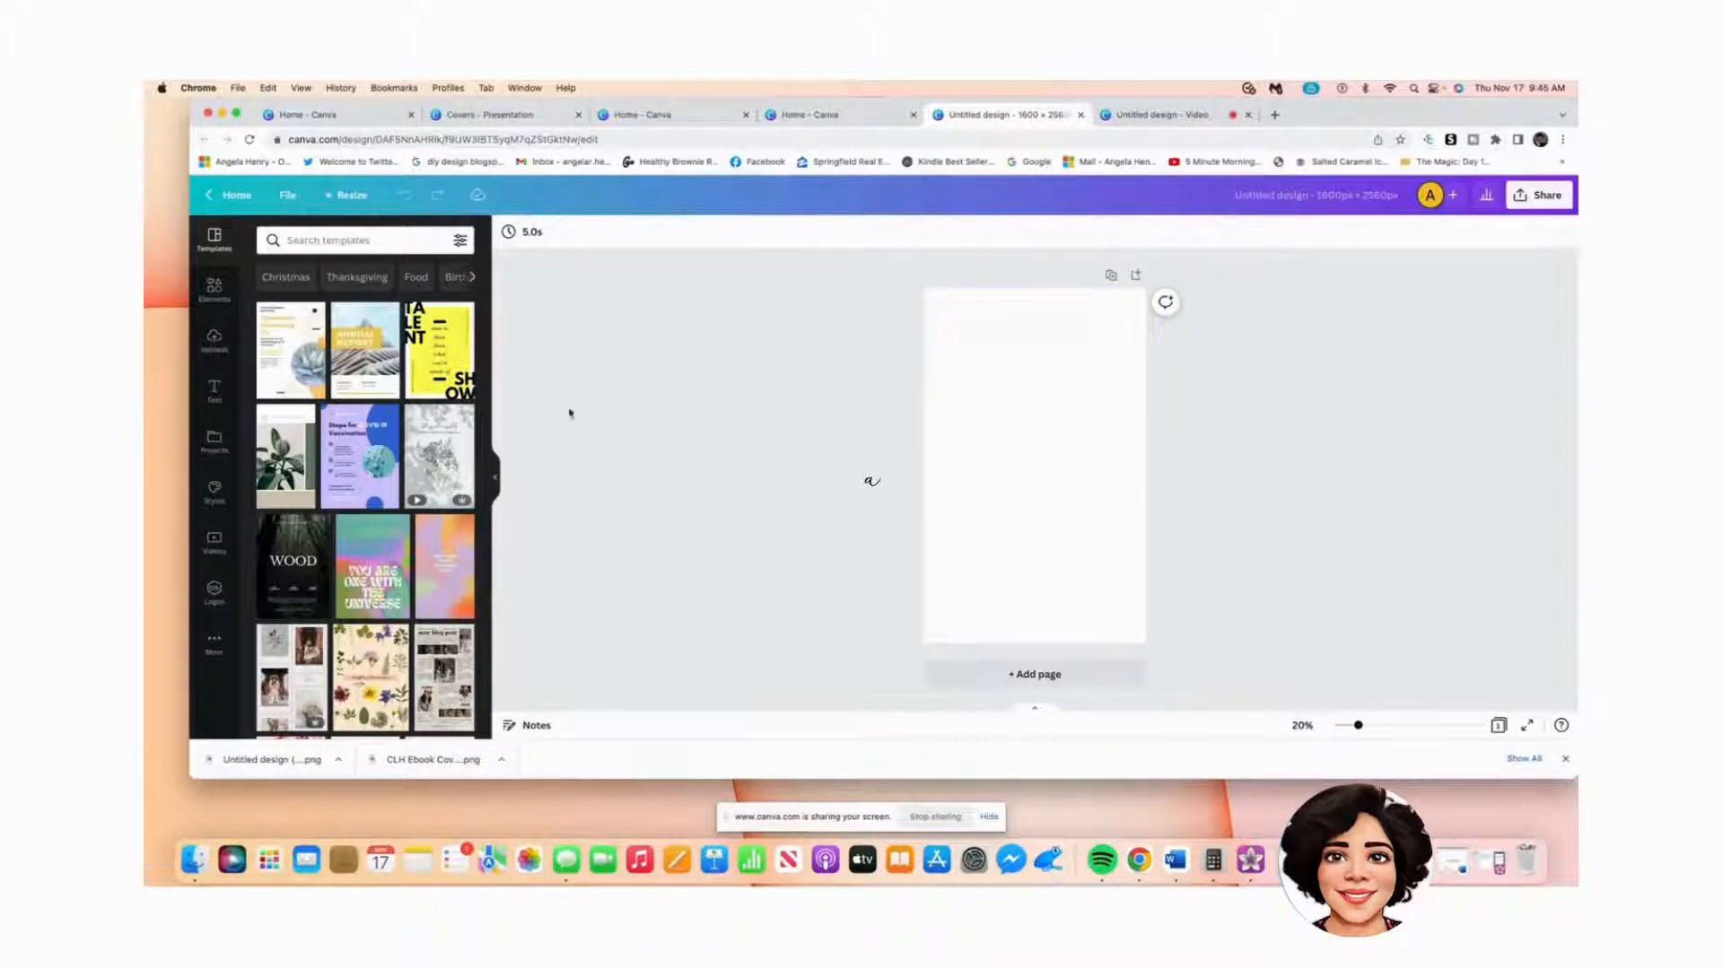
# Step: Add the uploaded gingerbread cookie photo from Uploads onto the cover page
pyautogui.click(211, 339)
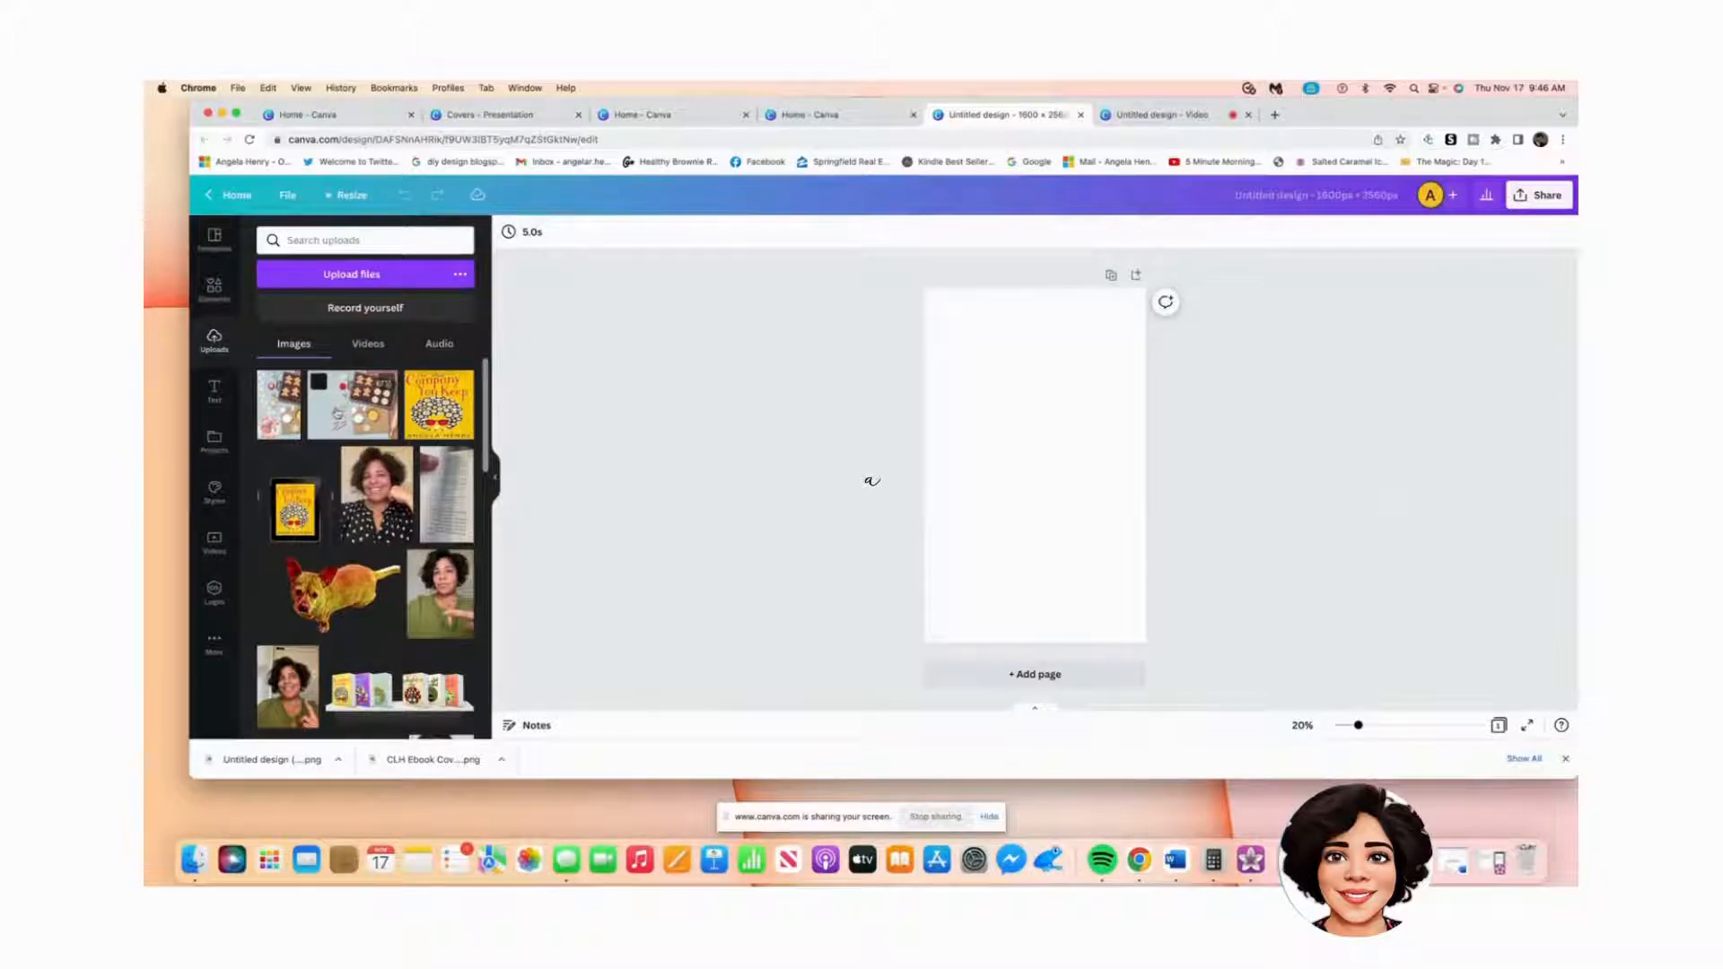
pyautogui.moveTo(337, 413); pyautogui.dragTo(889, 454)
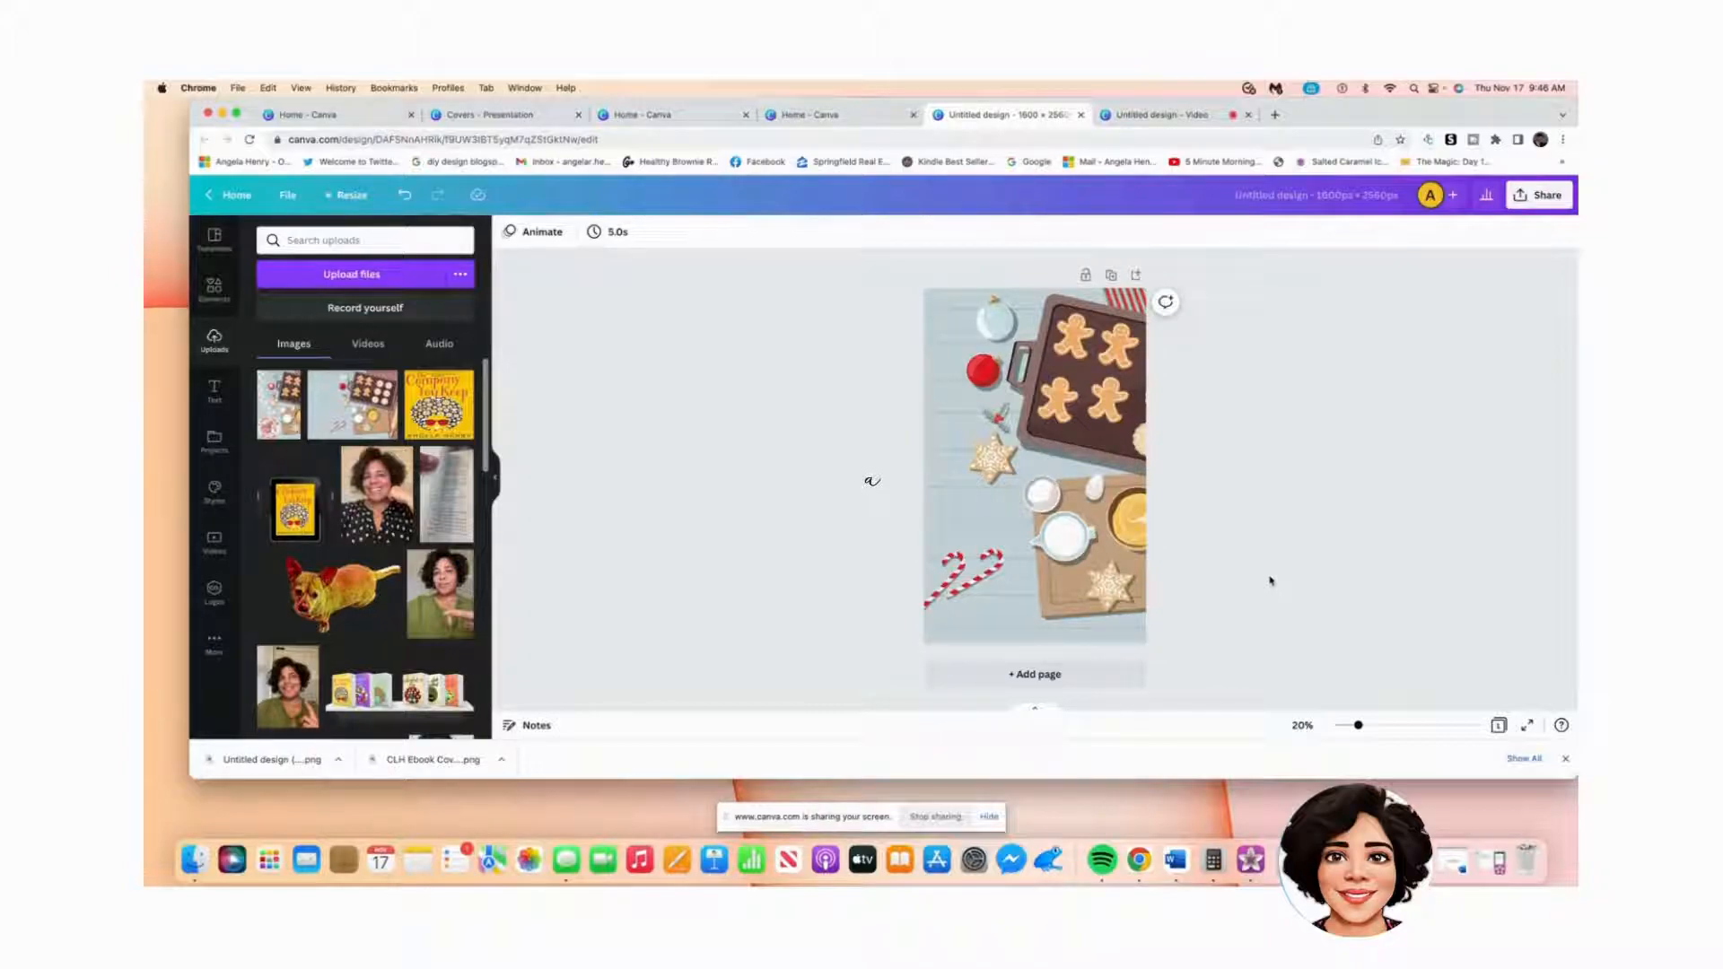
# Step: Crop and reposition the cookie photo so it fills the portrait cover
pyautogui.doubleClick(980, 510)
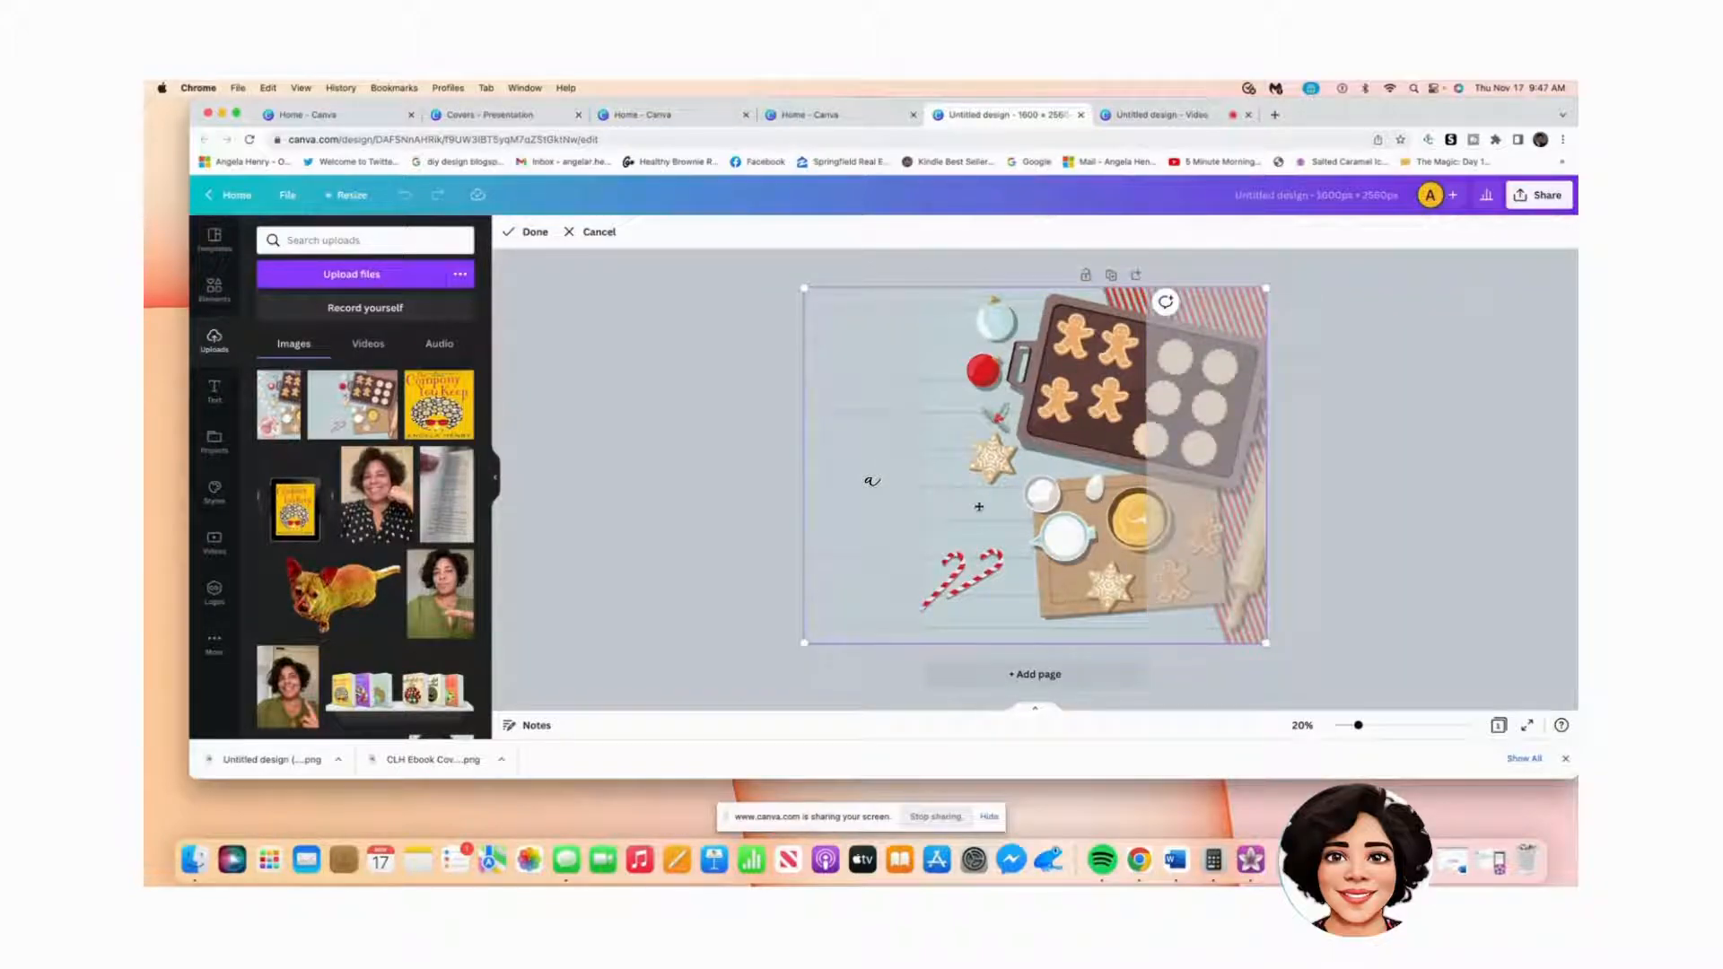
pyautogui.moveTo(1007, 487); pyautogui.dragTo(1017, 543)
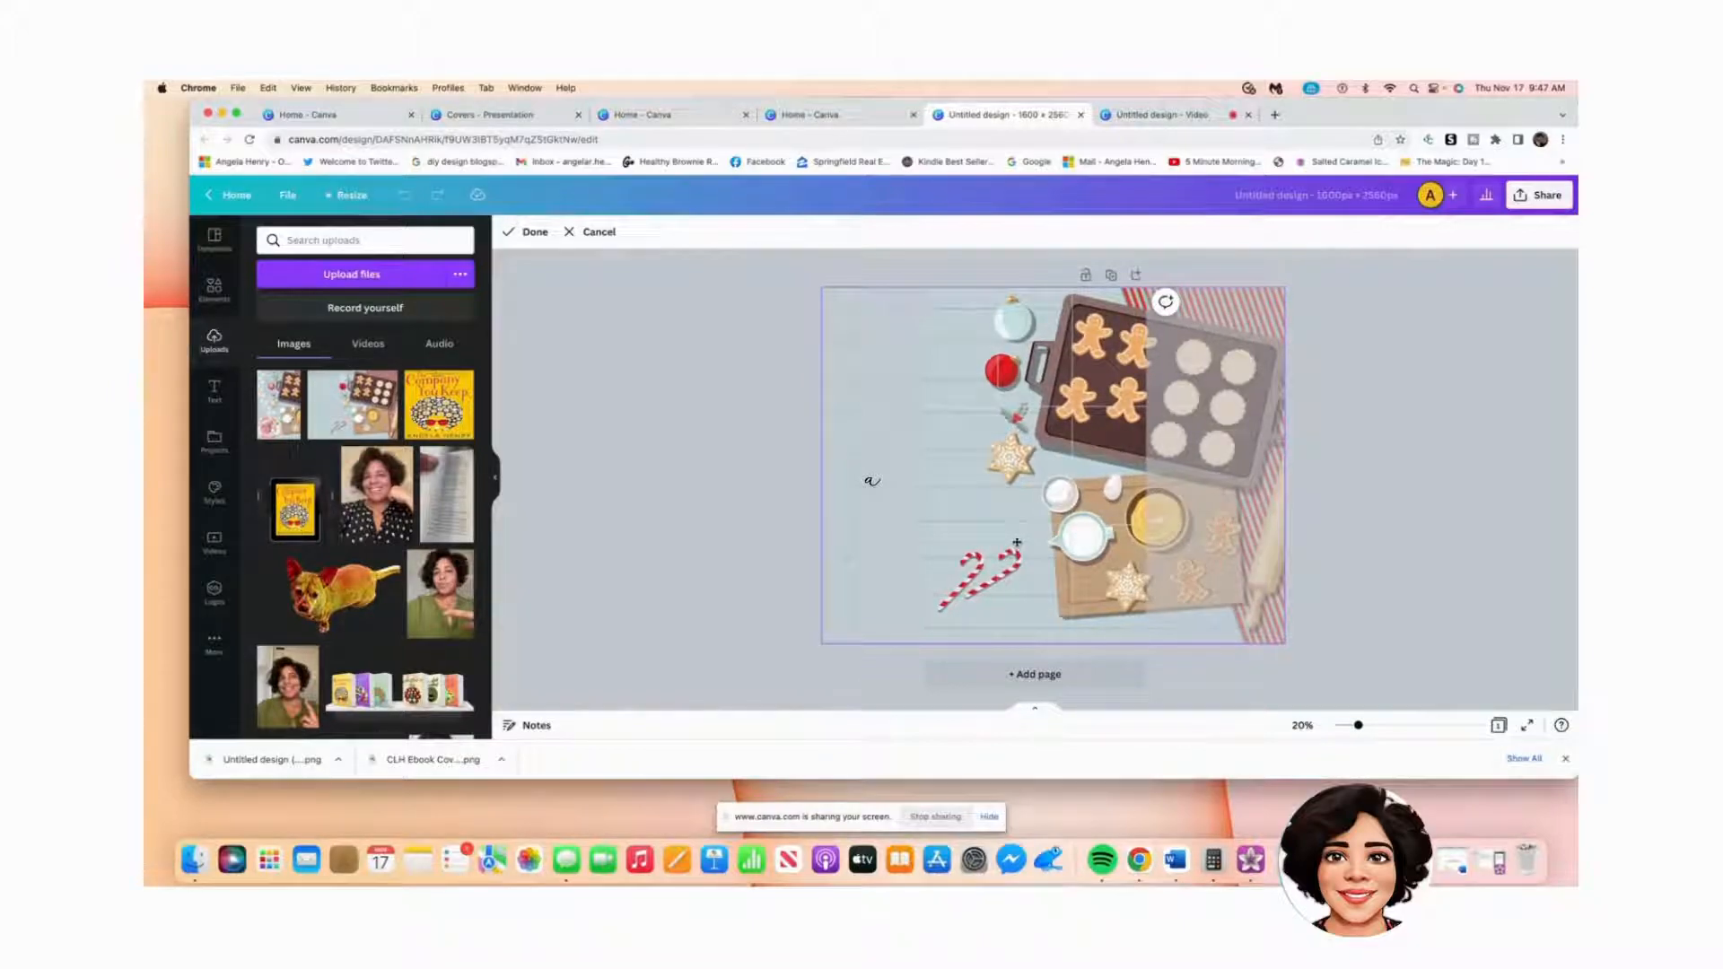
pyautogui.click(665, 561)
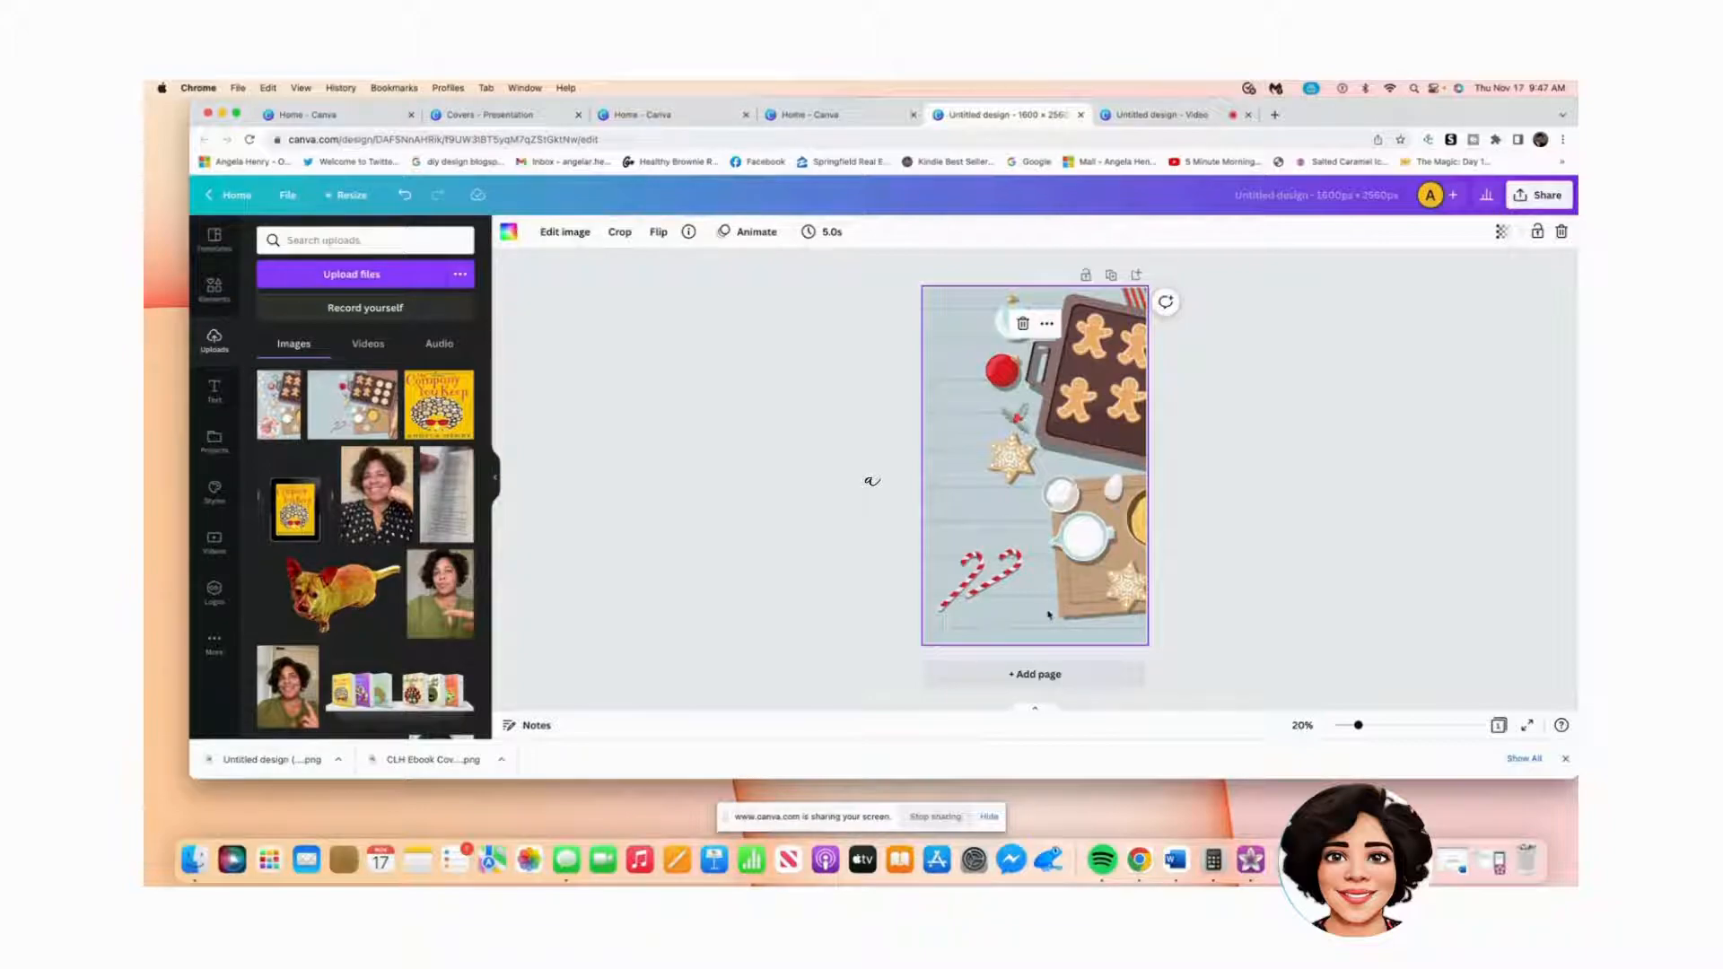
pyautogui.click(1212, 551)
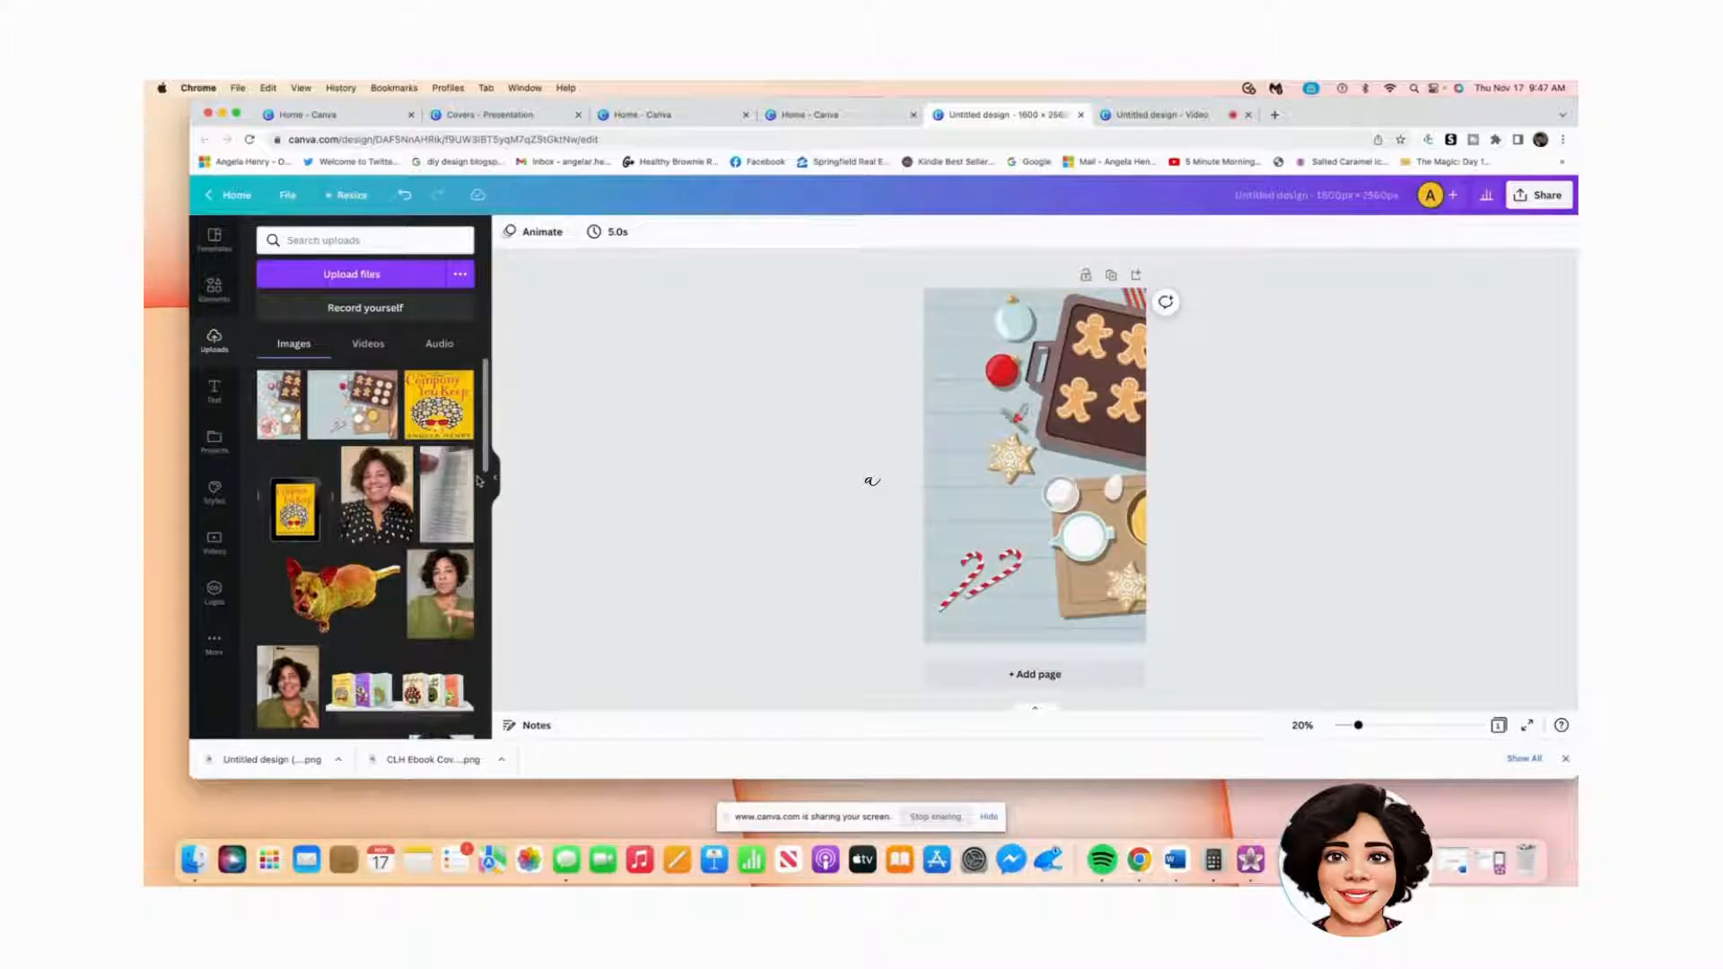
# Step: Search Elements for 'plate' and filter the results to Graphics
pyautogui.click(212, 290)
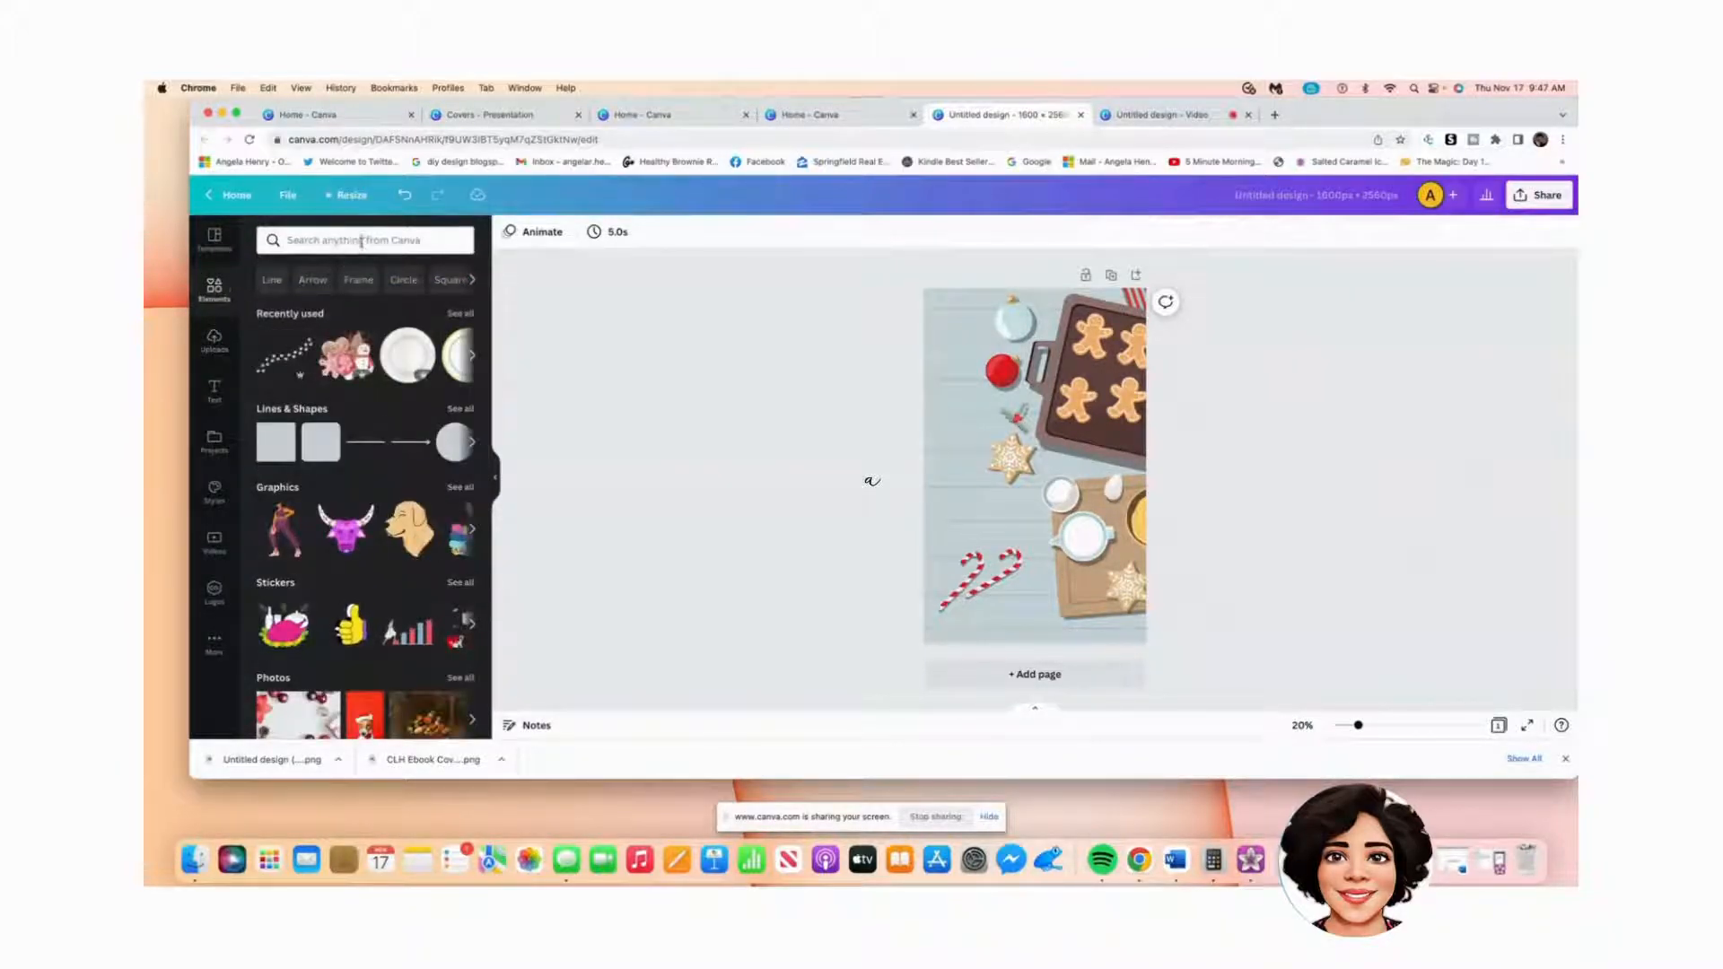
pyautogui.click(360, 240)
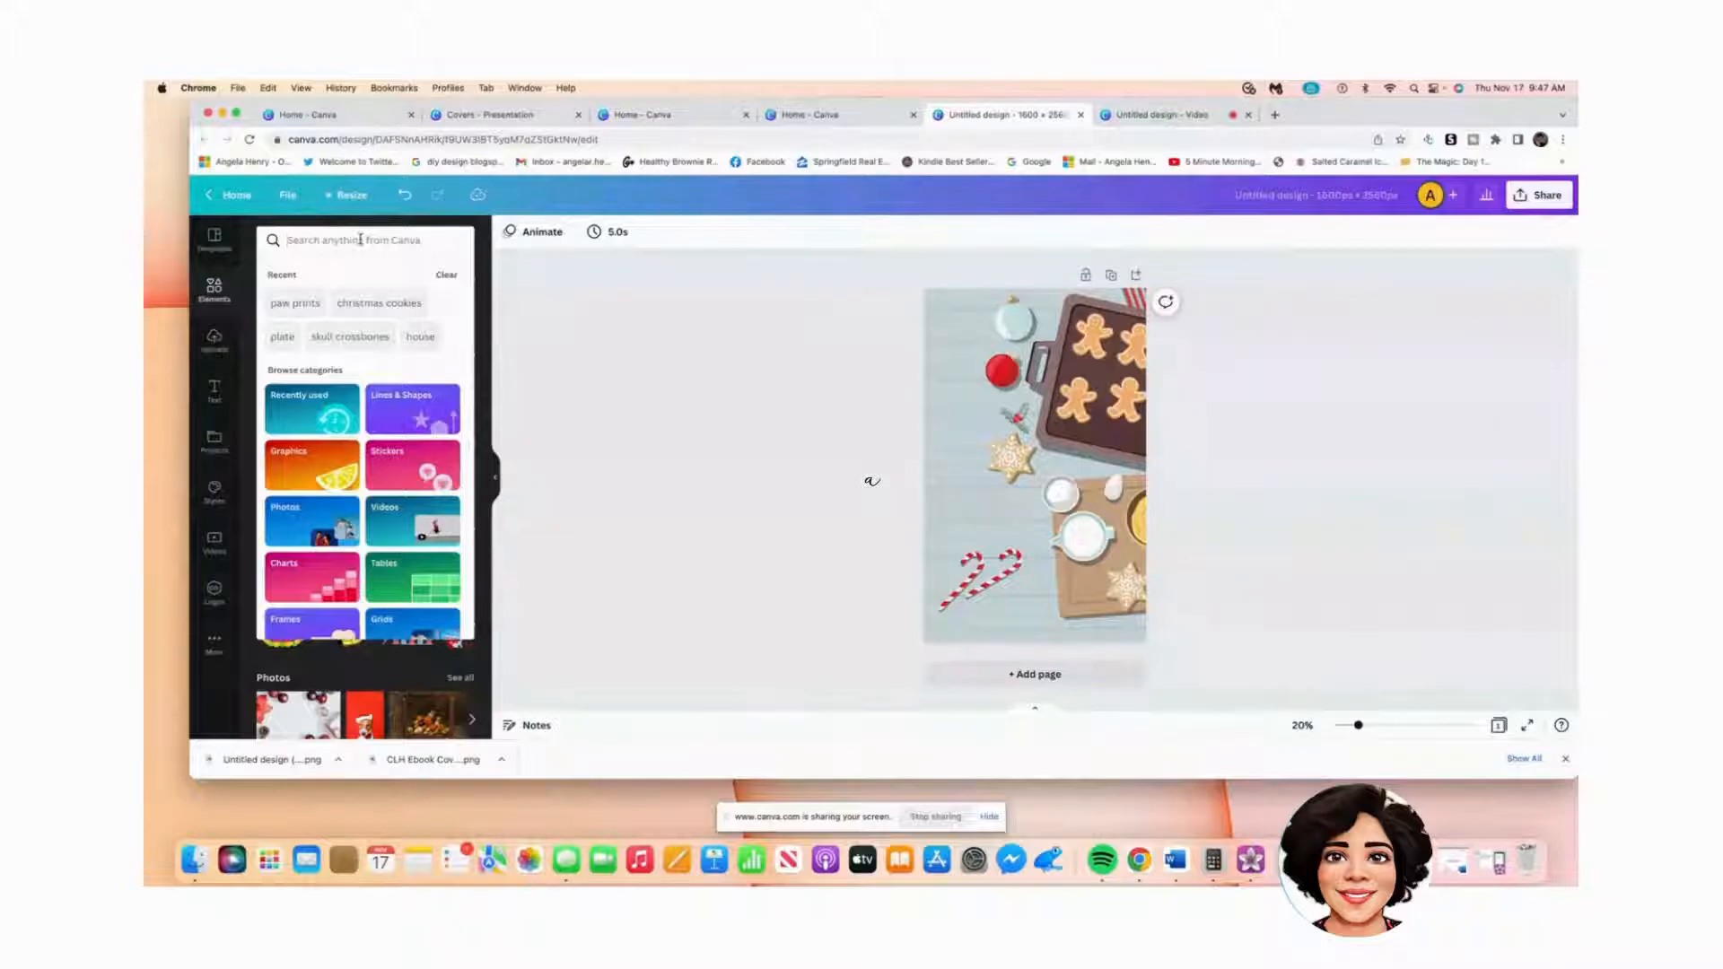
pyautogui.write('plate')
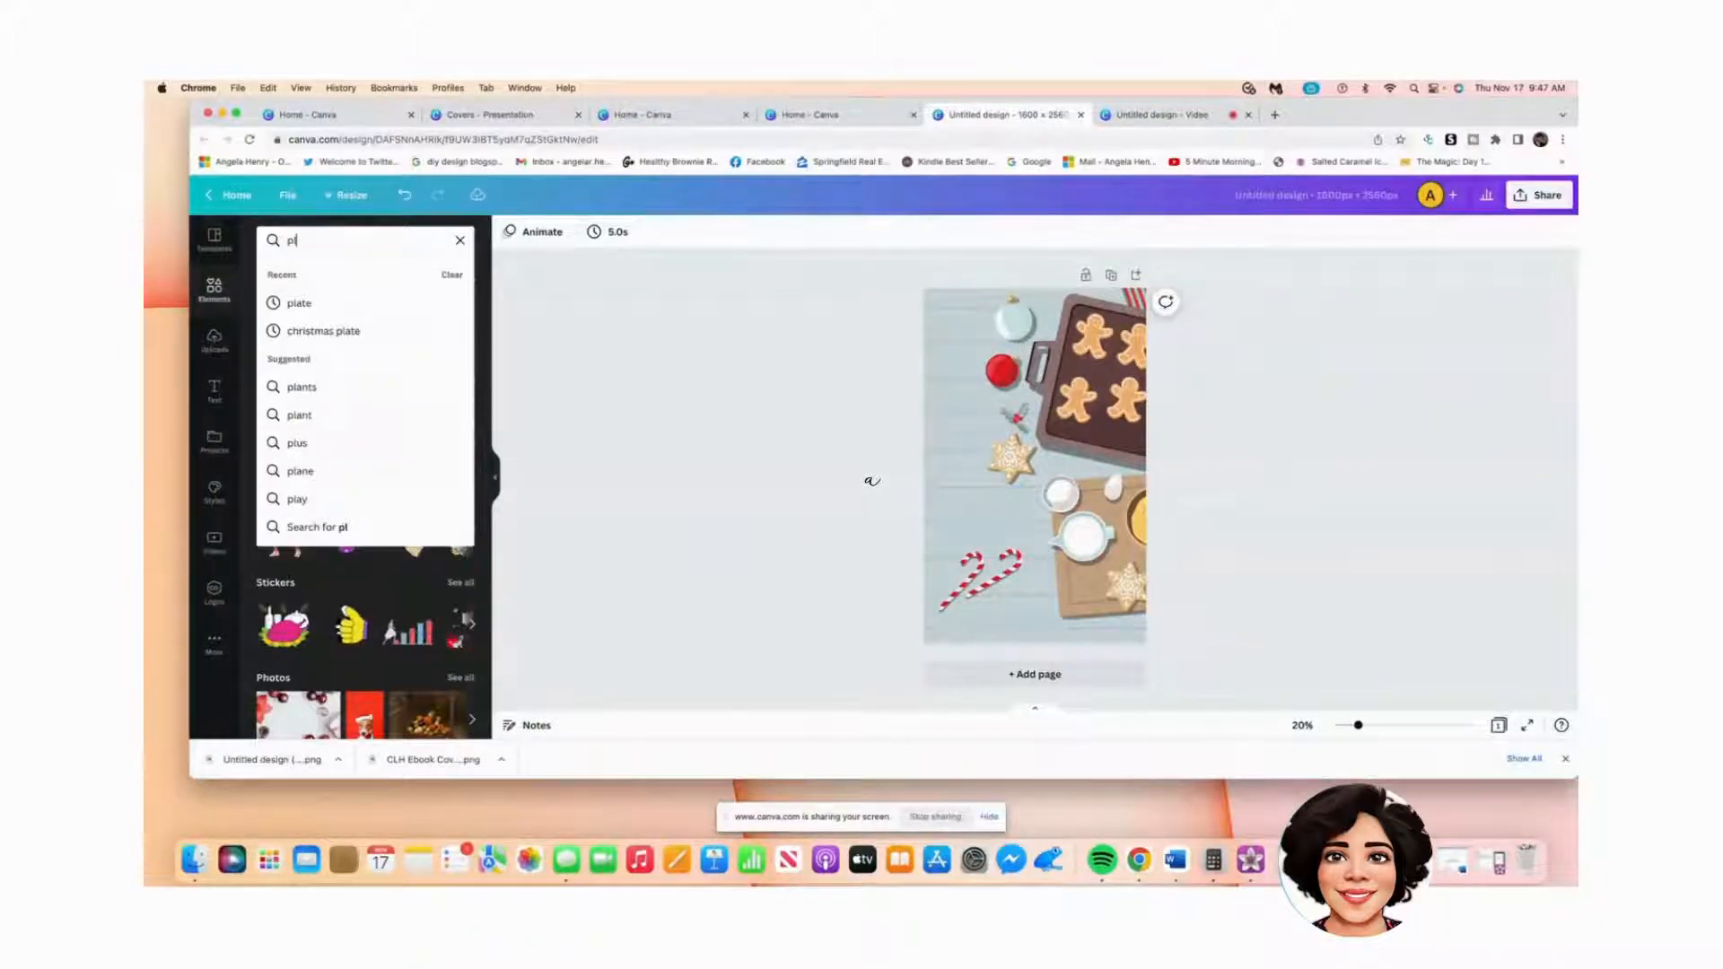
pyautogui.click(302, 302)
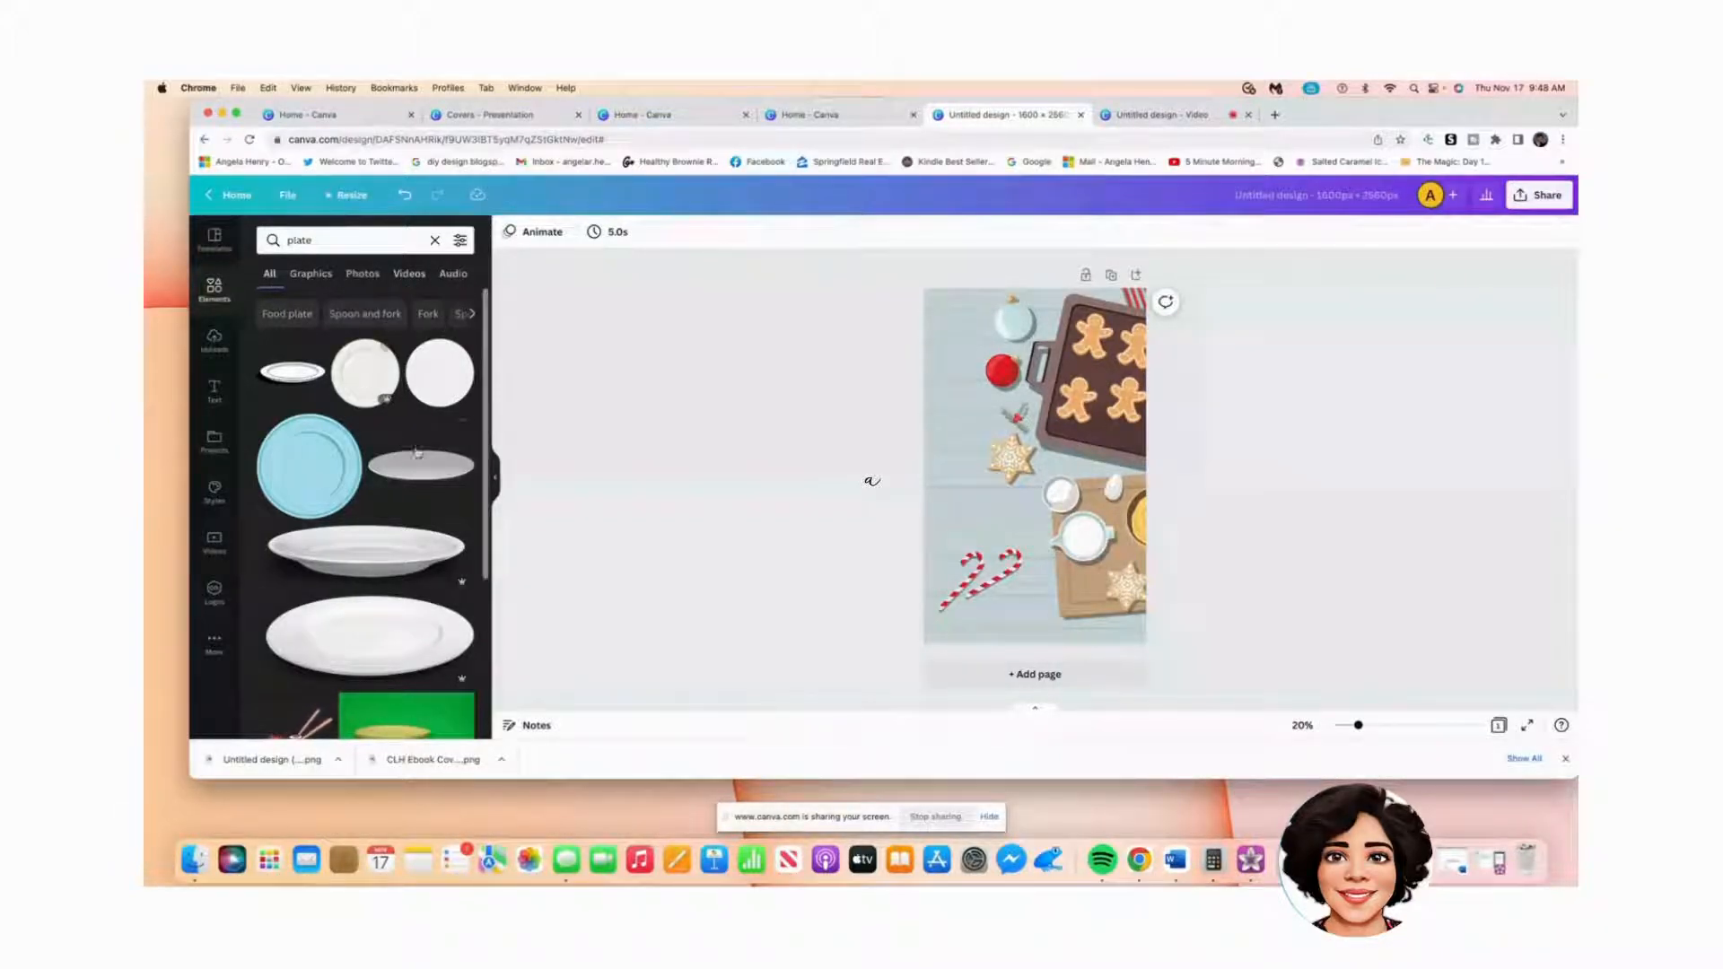
pyautogui.click(299, 277)
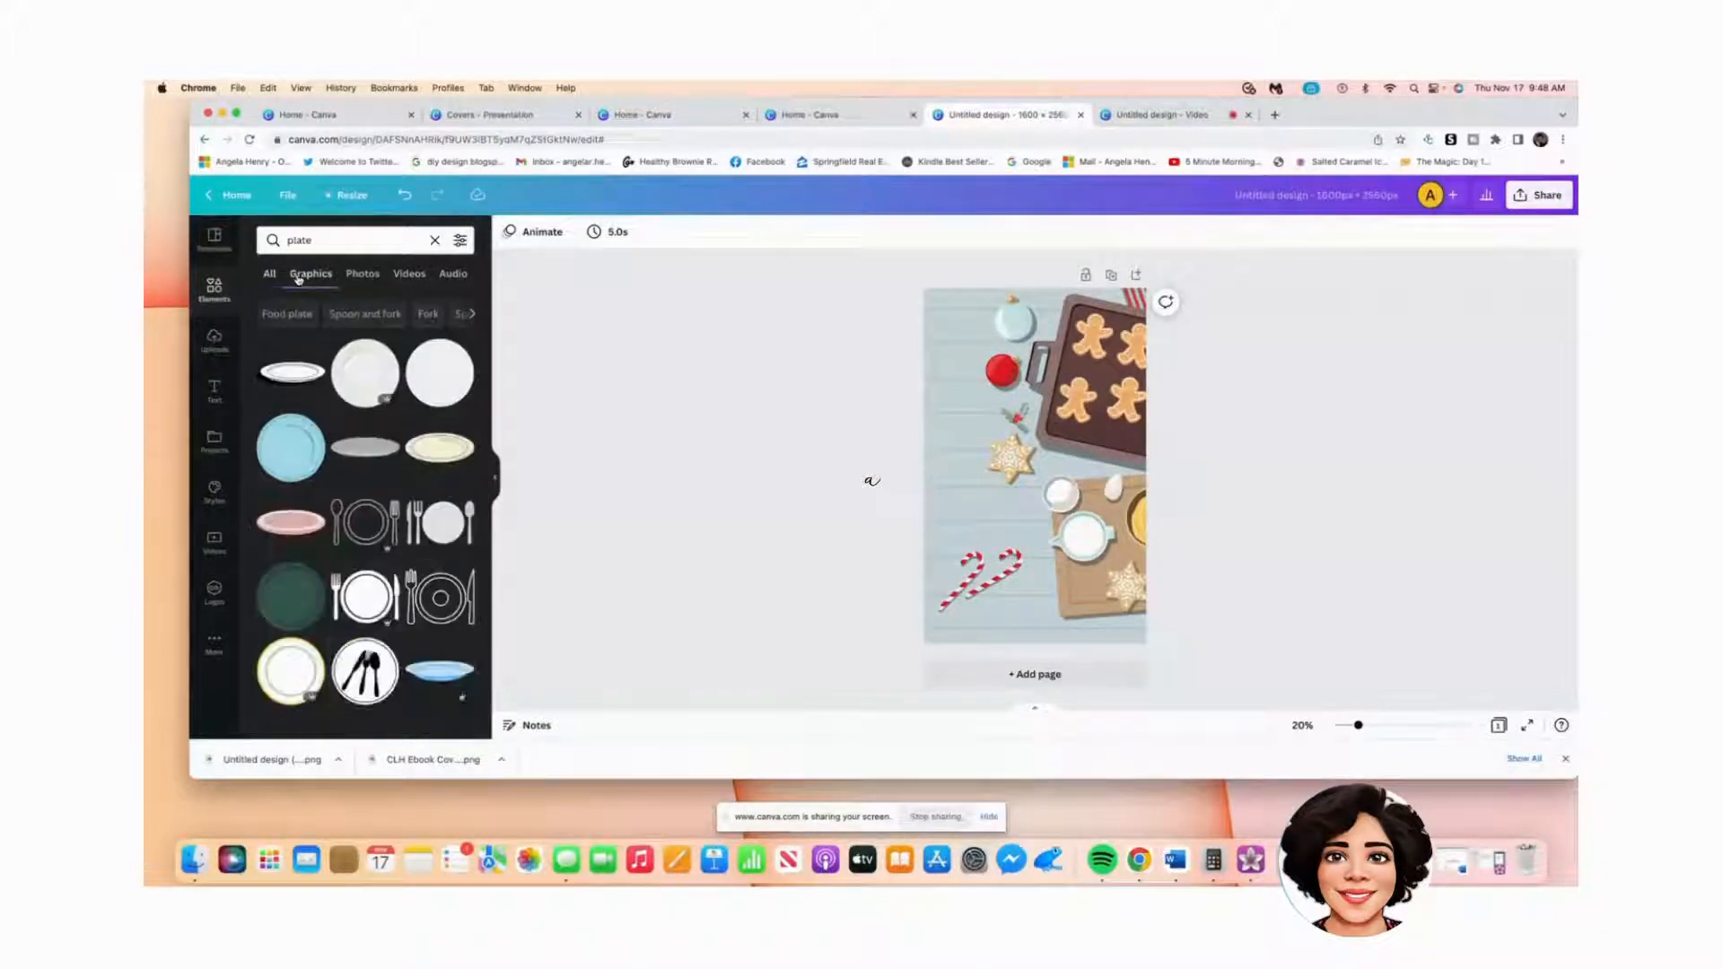
pyautogui.scroll(-3, 429, 501)
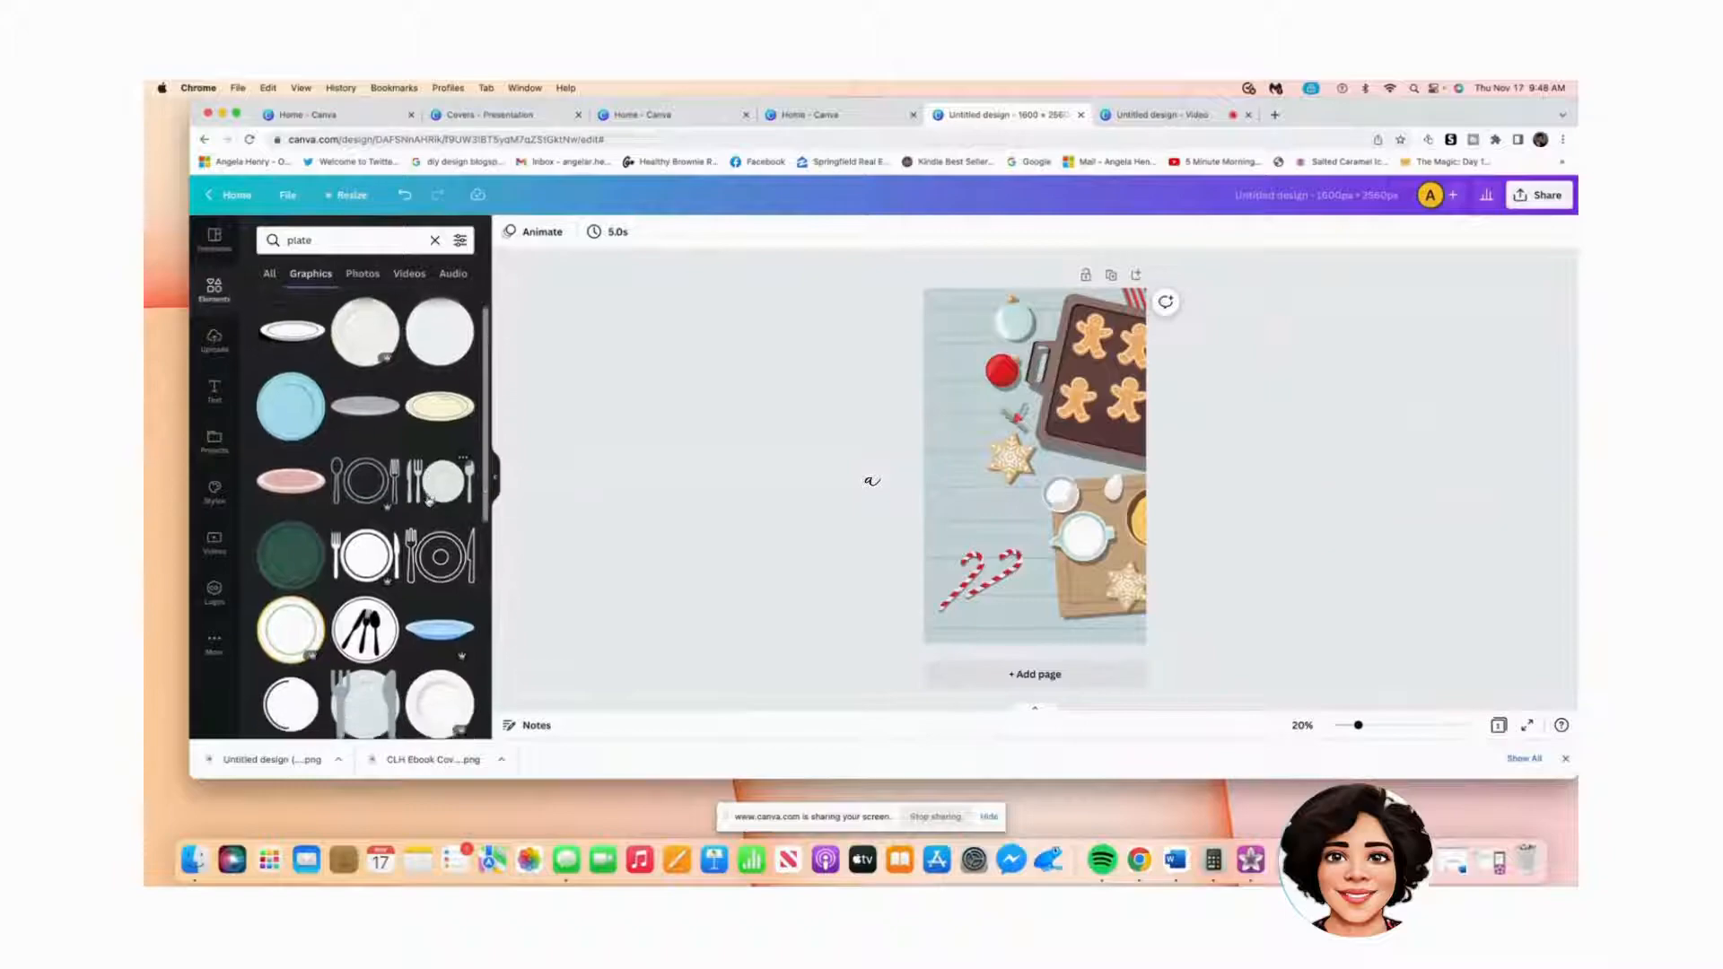
pyautogui.scroll(-7, 429, 501)
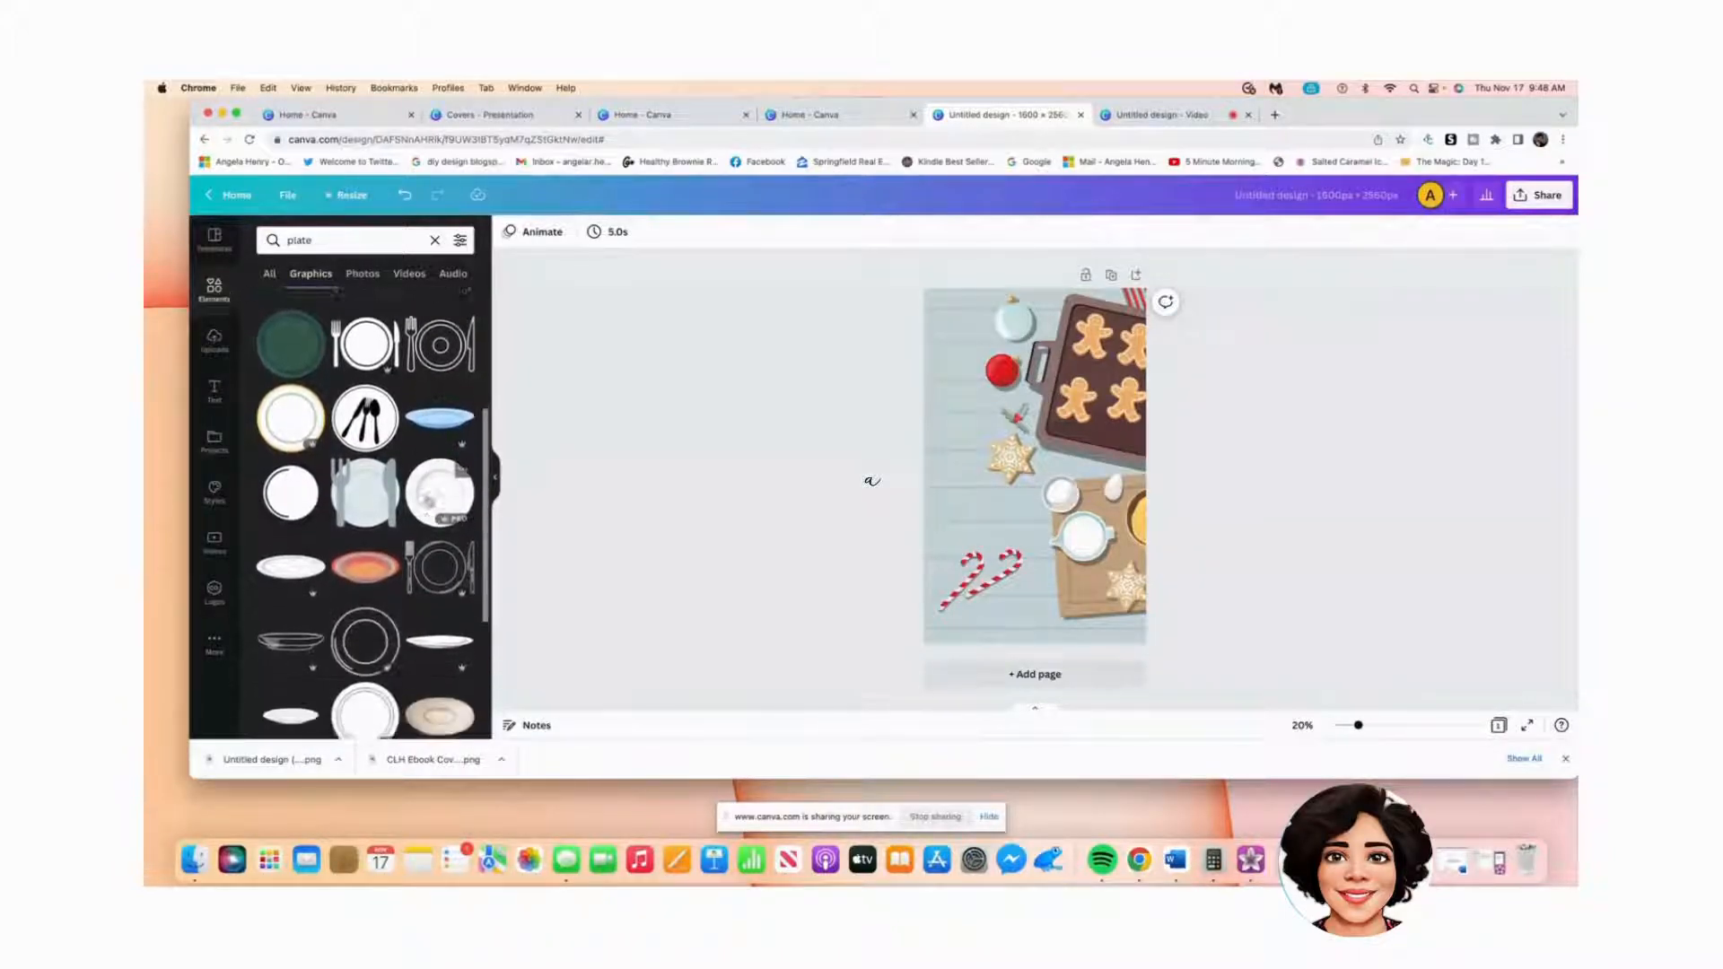
pyautogui.scroll(-2, 429, 501)
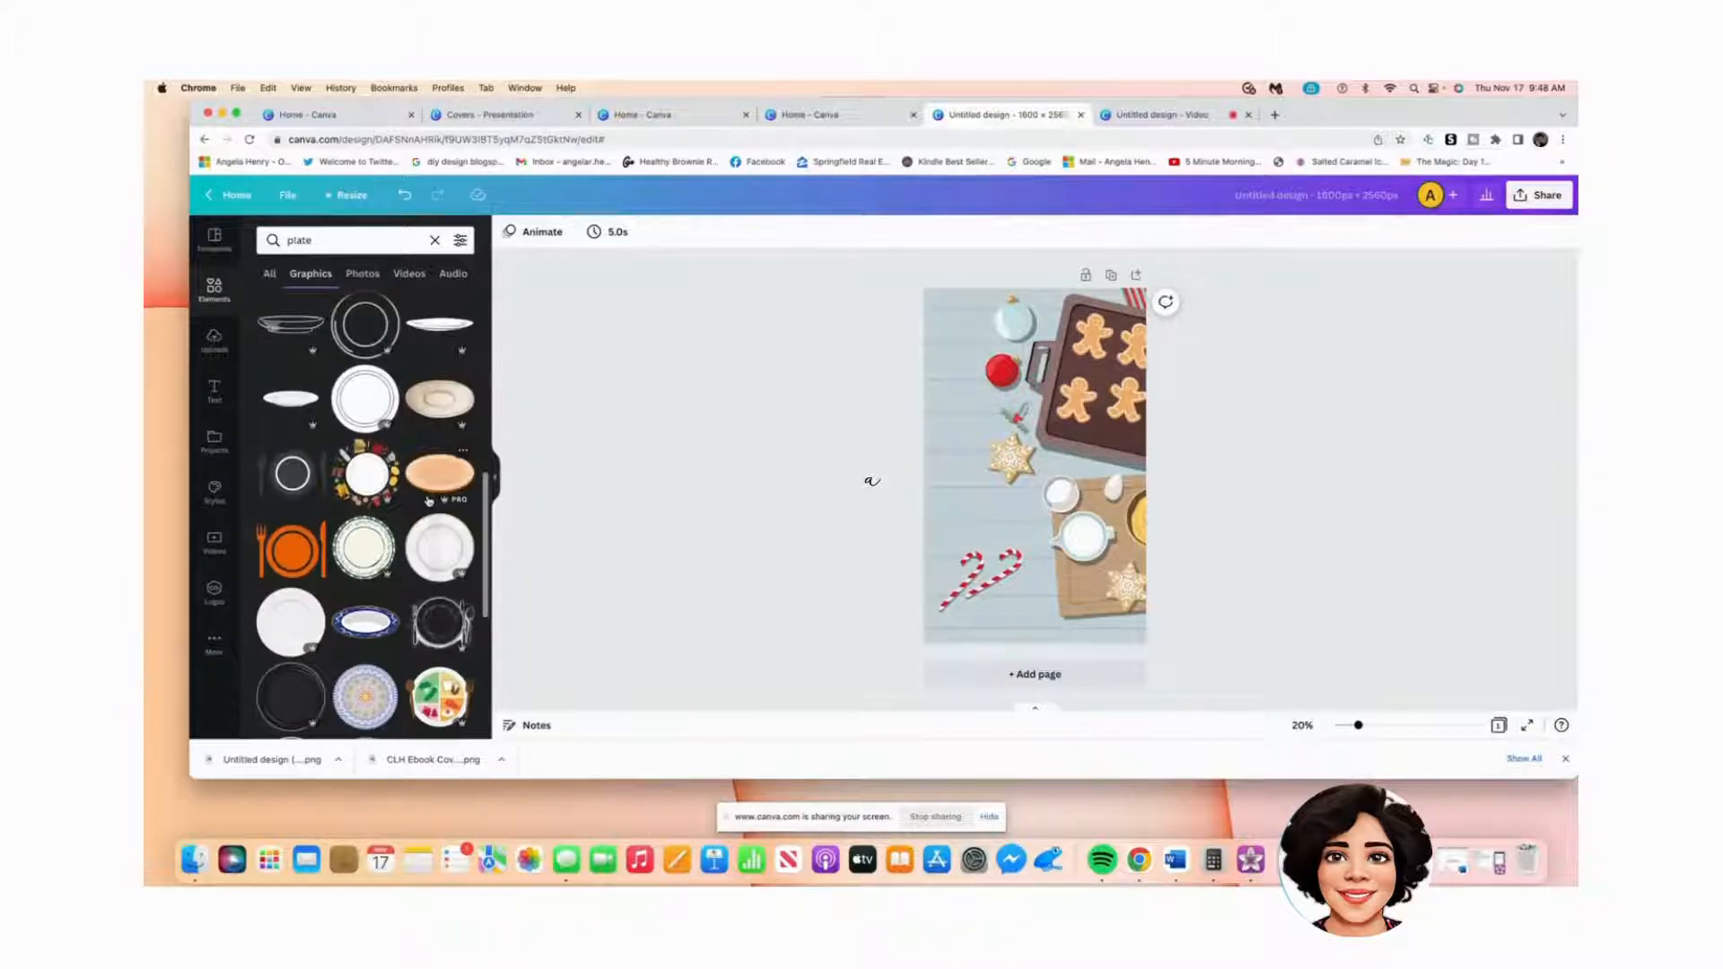
pyautogui.scroll(-1, 429, 501)
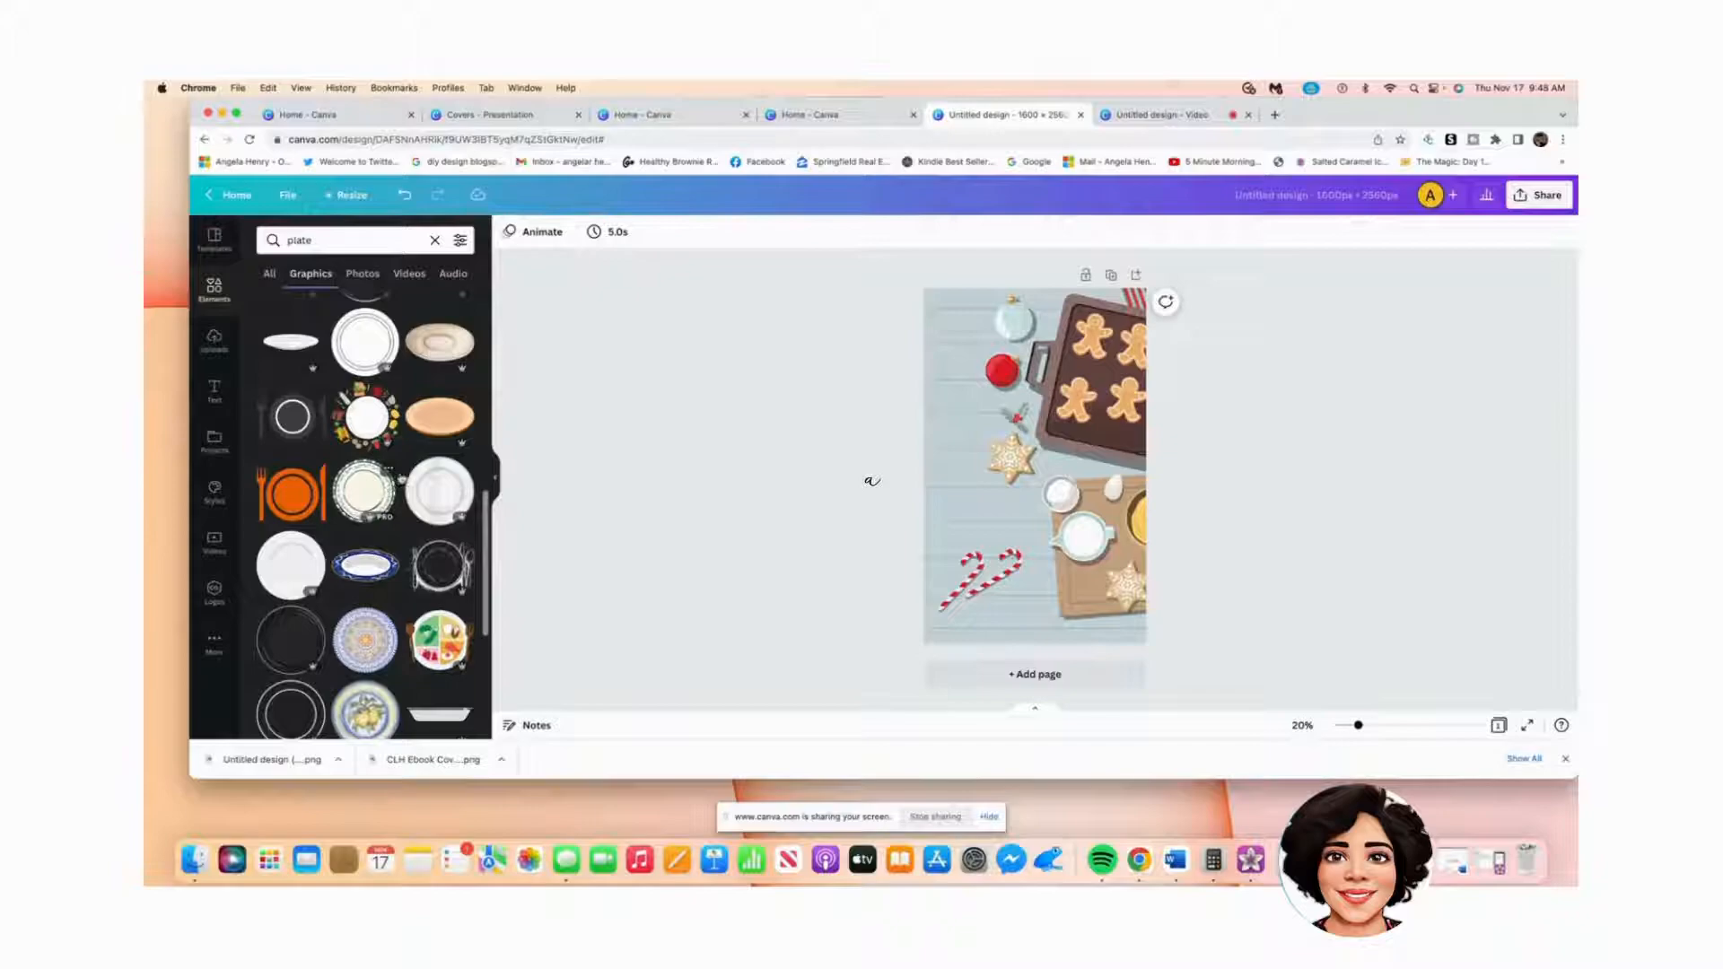
# Step: Place a white plate graphic at the lower left of the cover and enlarge it slightly
pyautogui.click(441, 492)
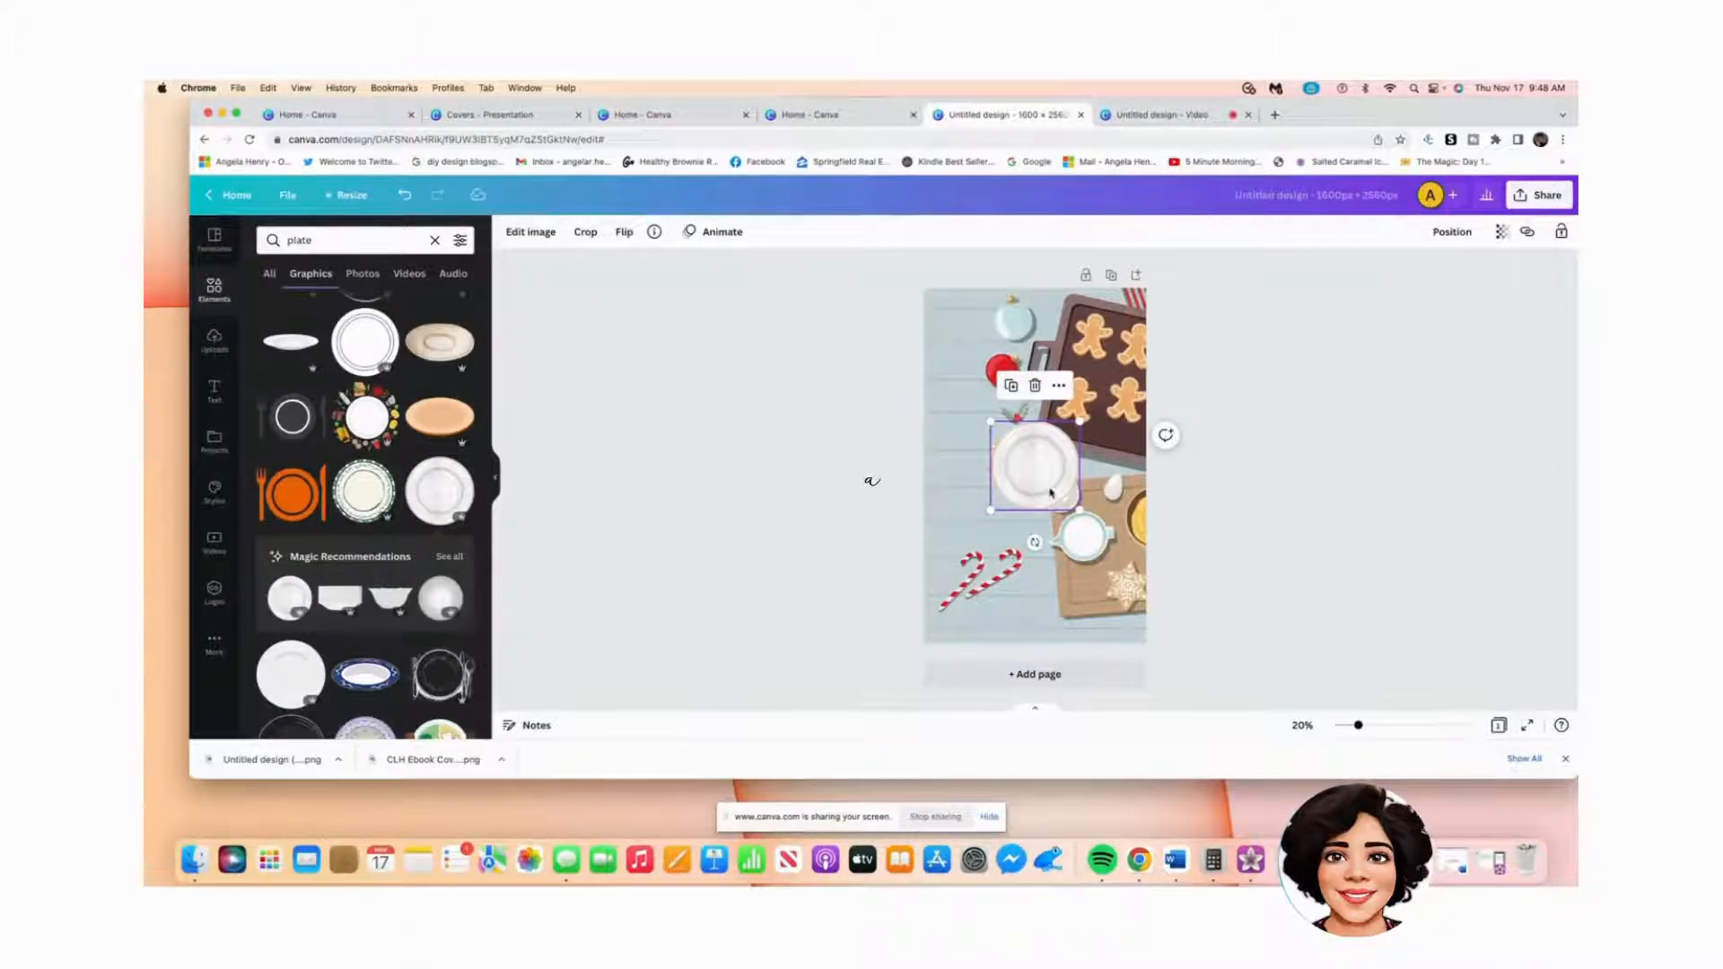
pyautogui.moveTo(1050, 491); pyautogui.dragTo(1070, 639)
pyautogui.moveTo(936, 530); pyautogui.dragTo(966, 551)
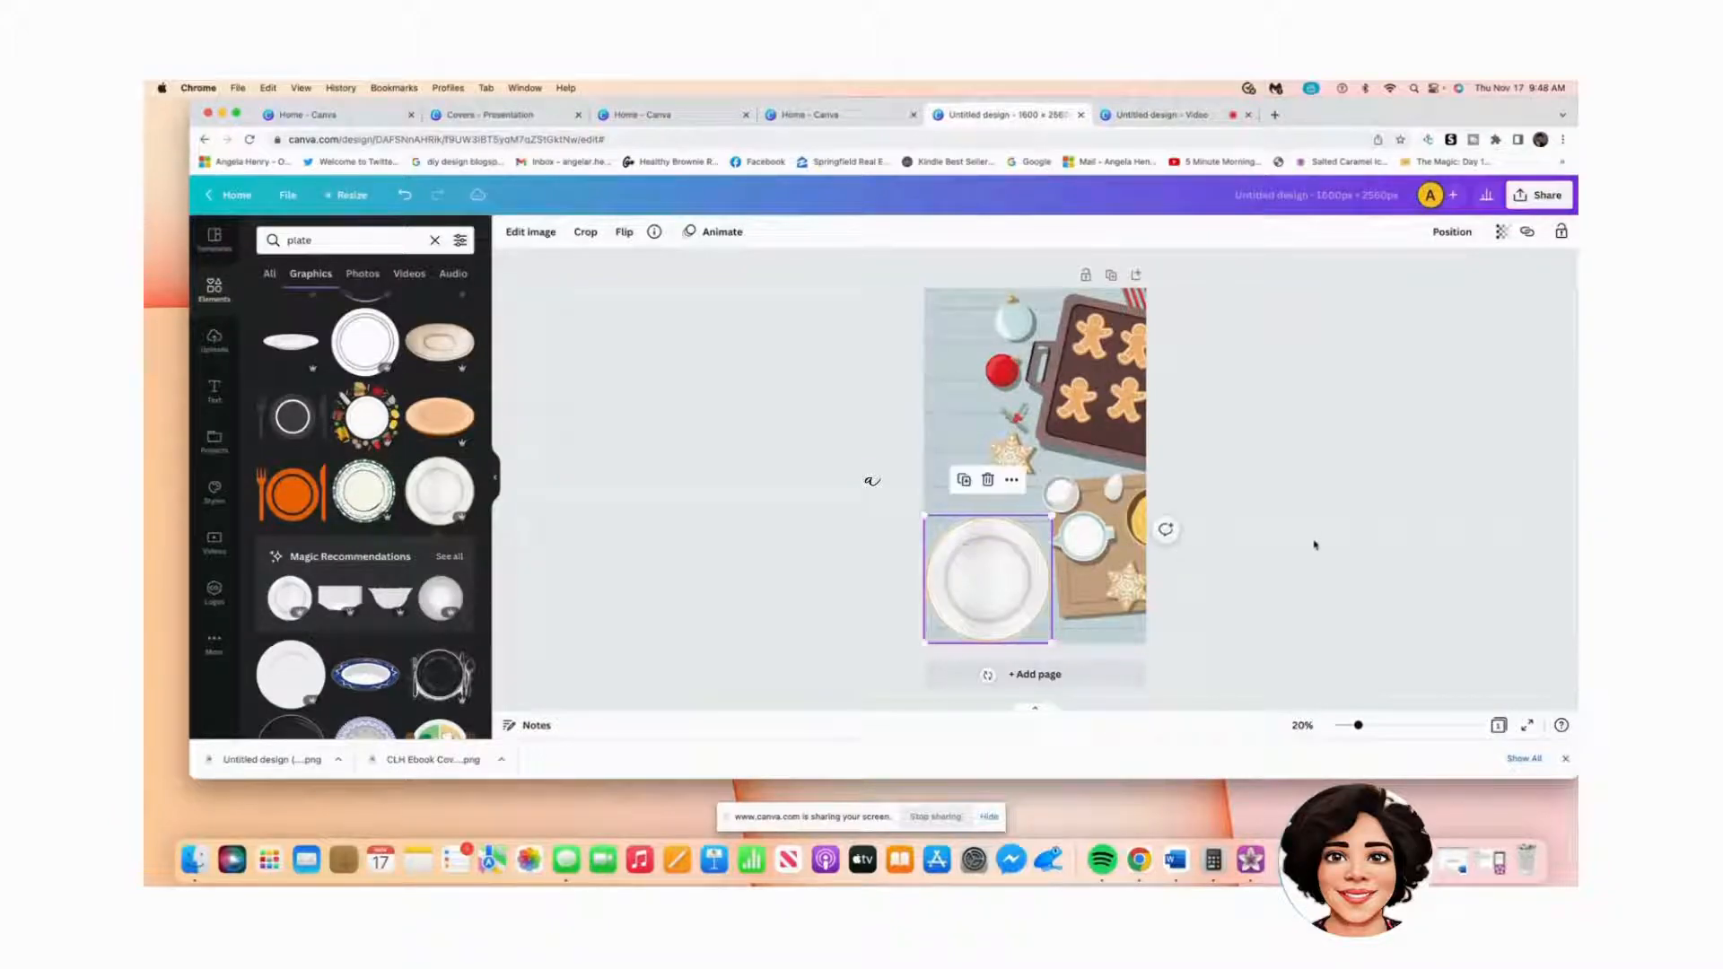
pyautogui.click(1316, 543)
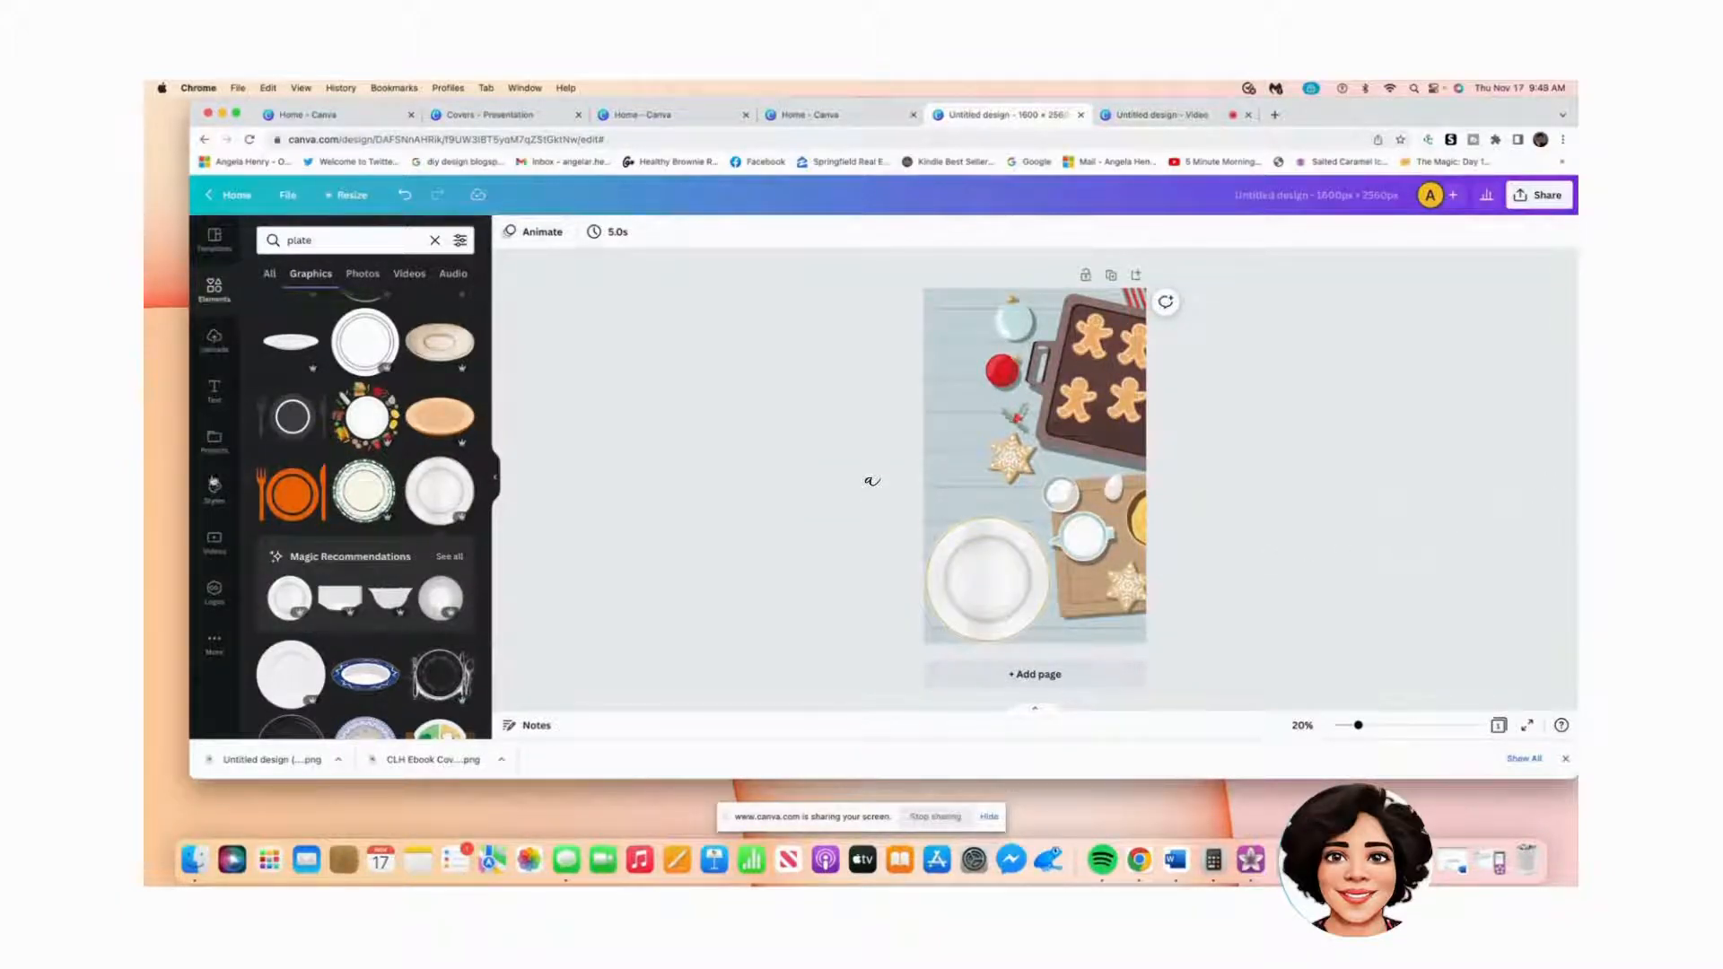
pyautogui.click(213, 395)
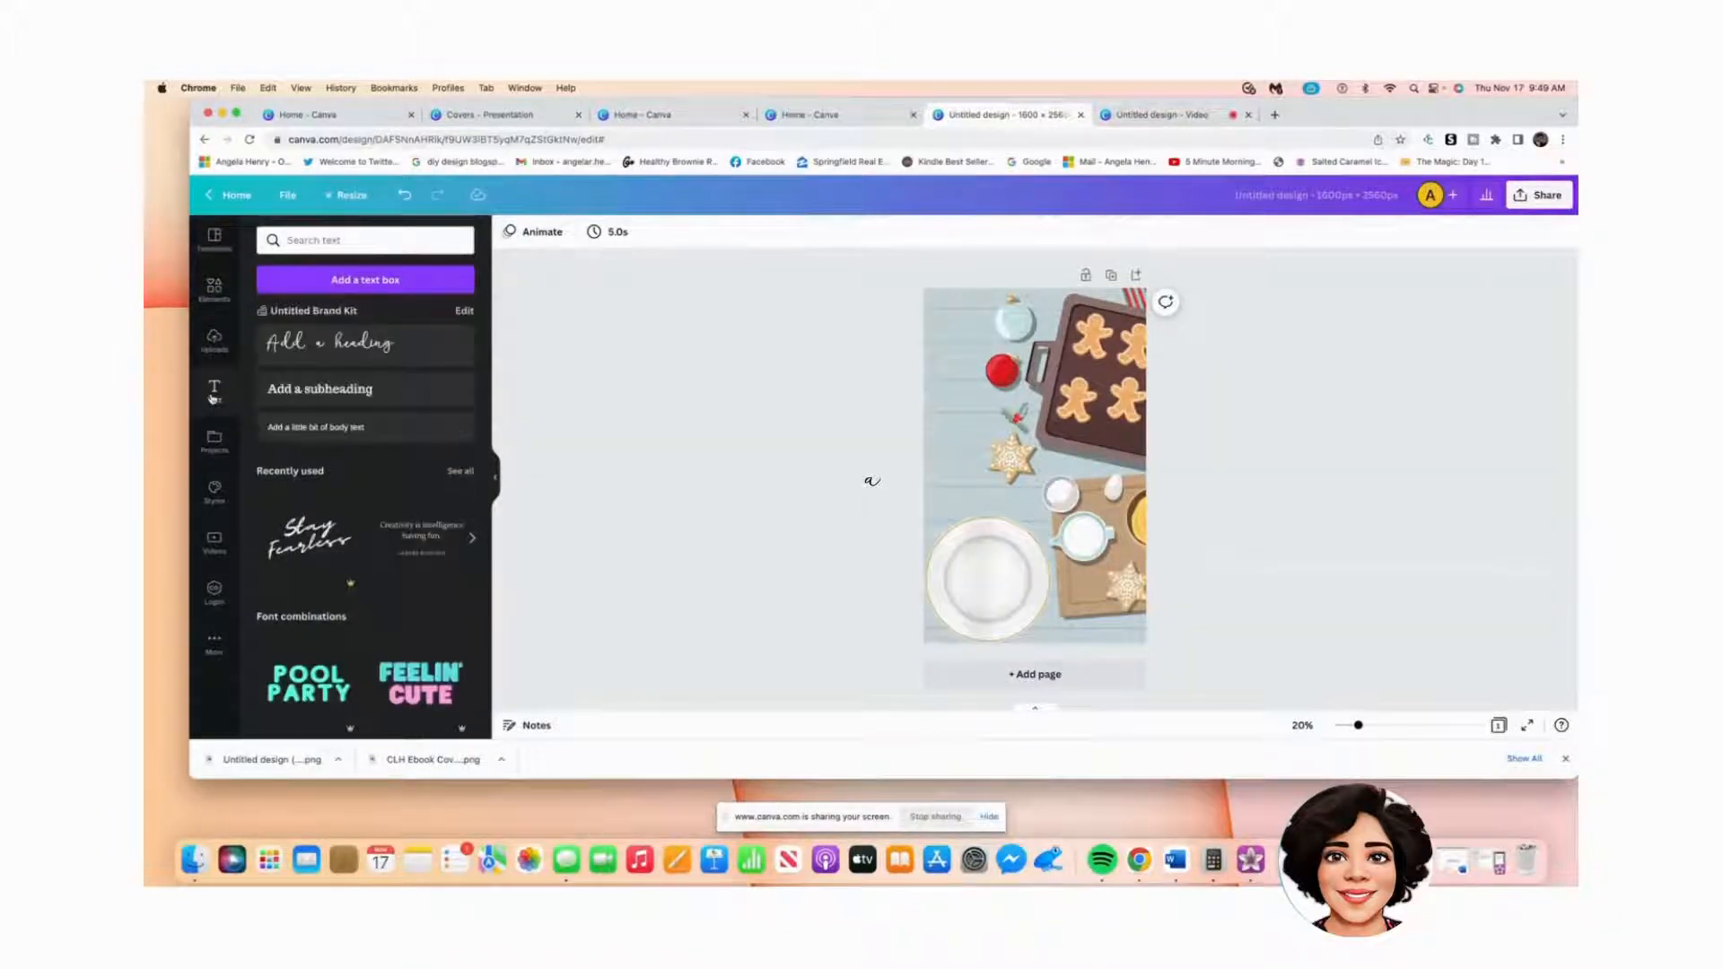
# Step: Add an enlarged heading reading 'Cookies, Lies &' across the cover and select its text
pyautogui.click(314, 350)
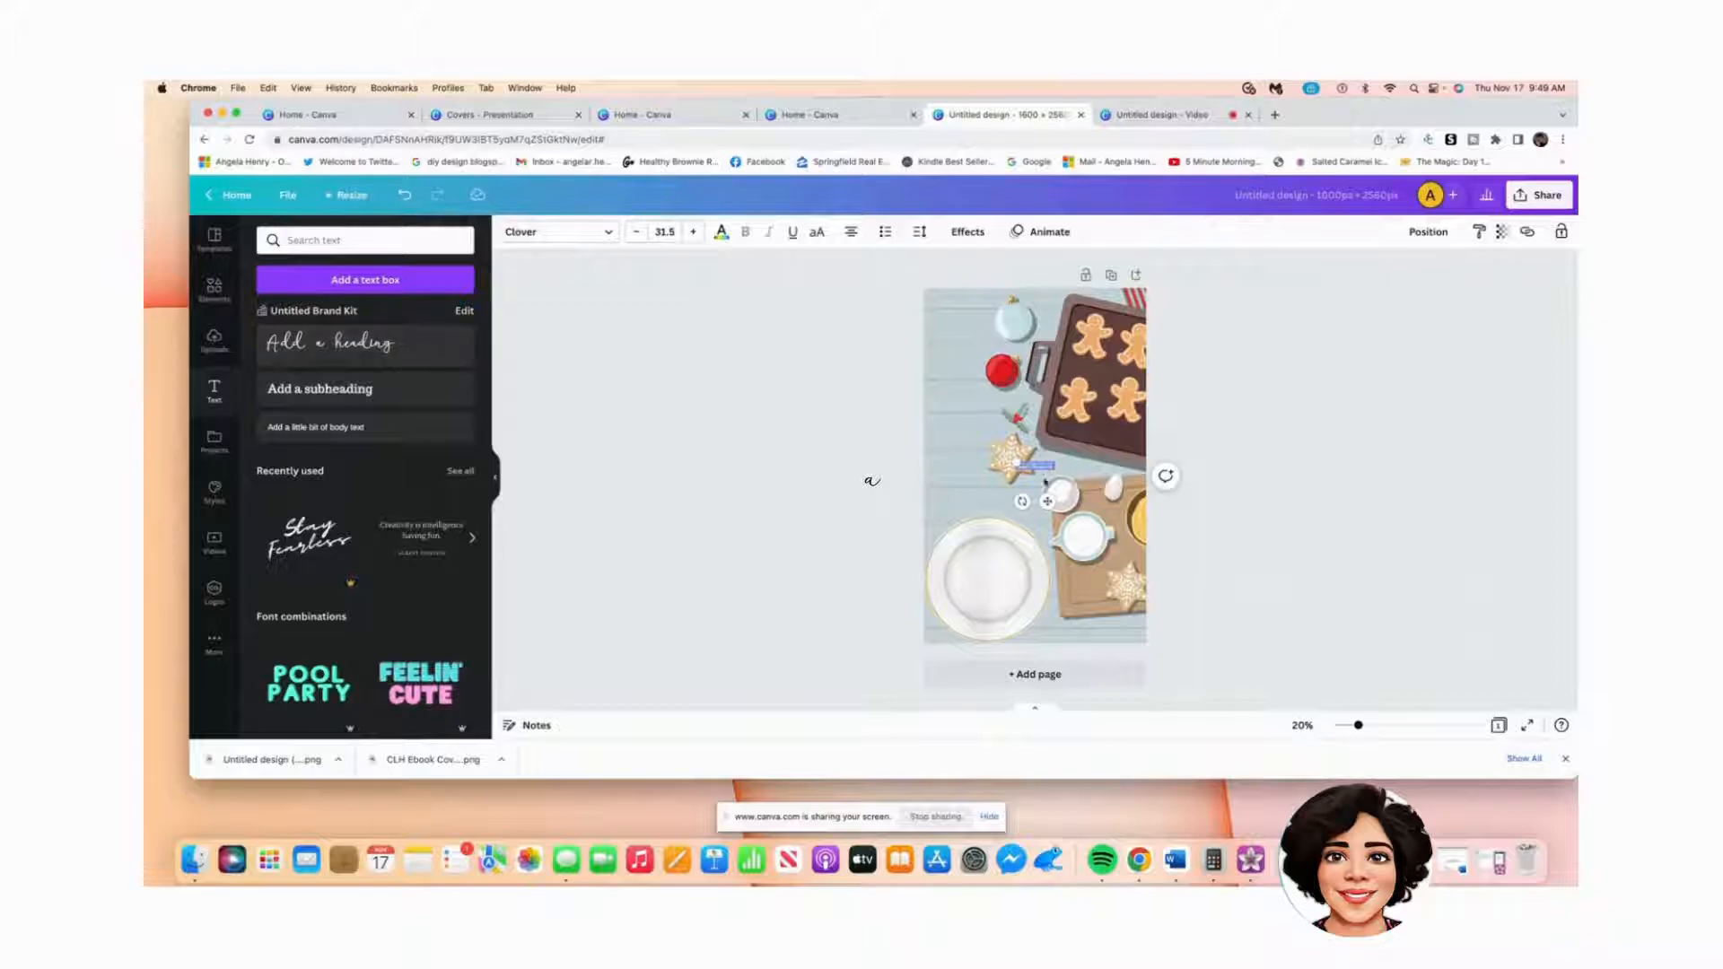
pyautogui.moveTo(1015, 460); pyautogui.dragTo(1056, 460)
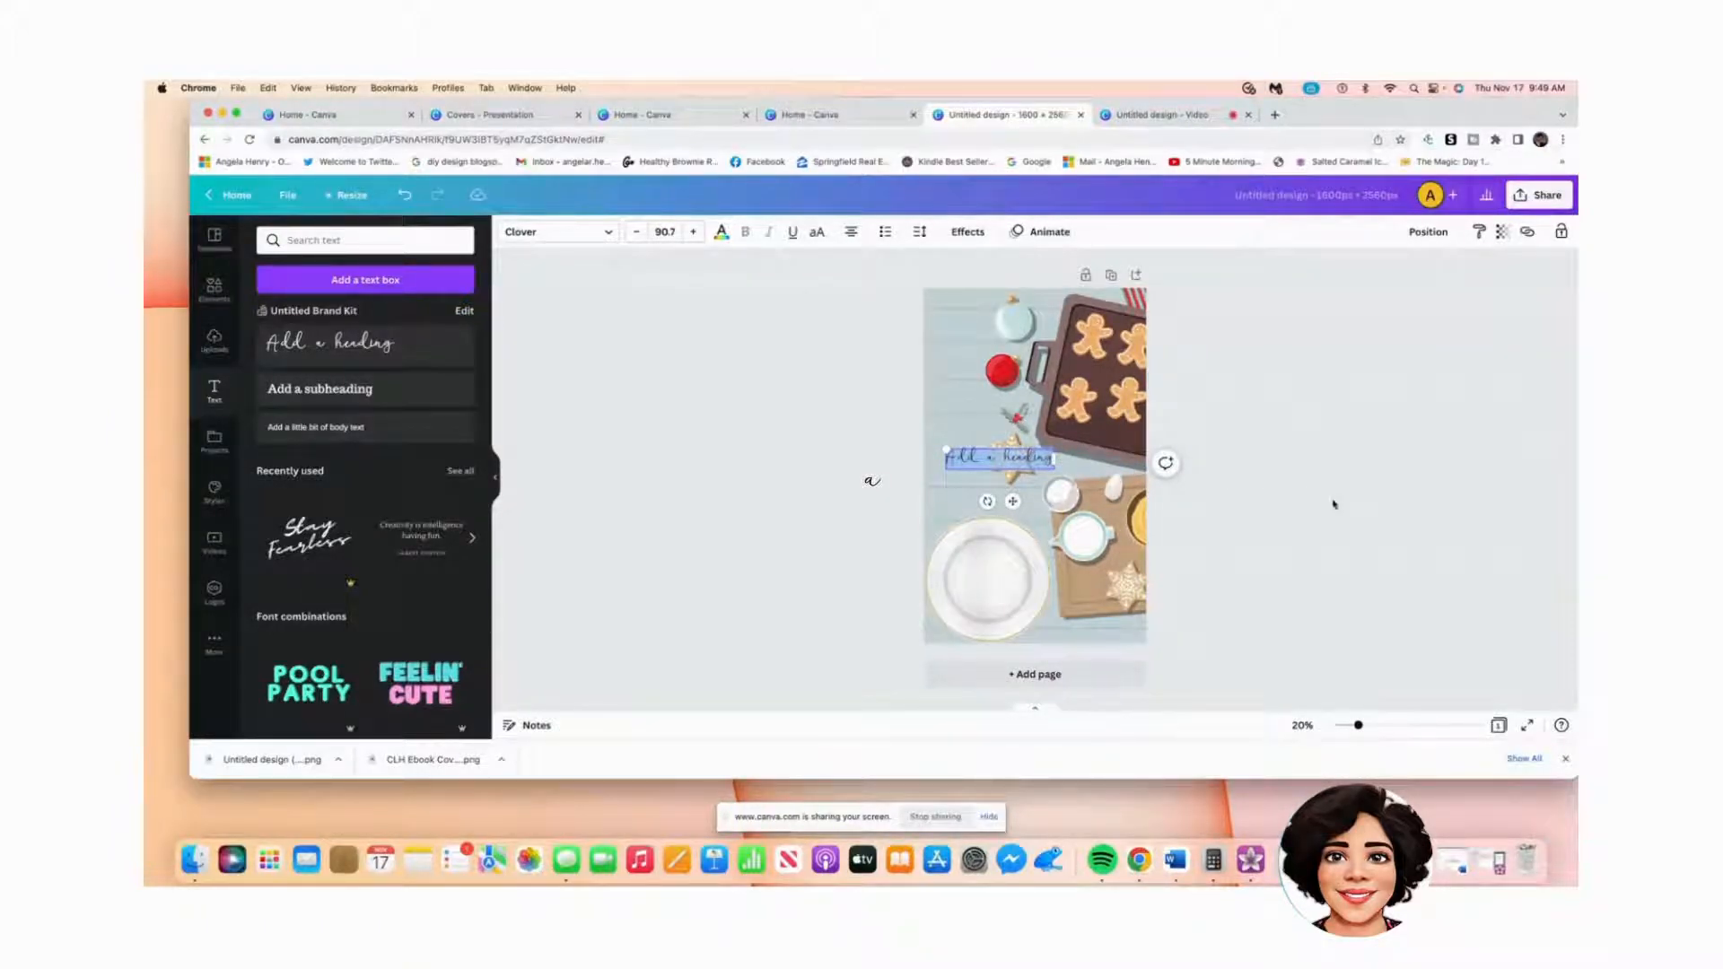
pyautogui.write('Cookie')
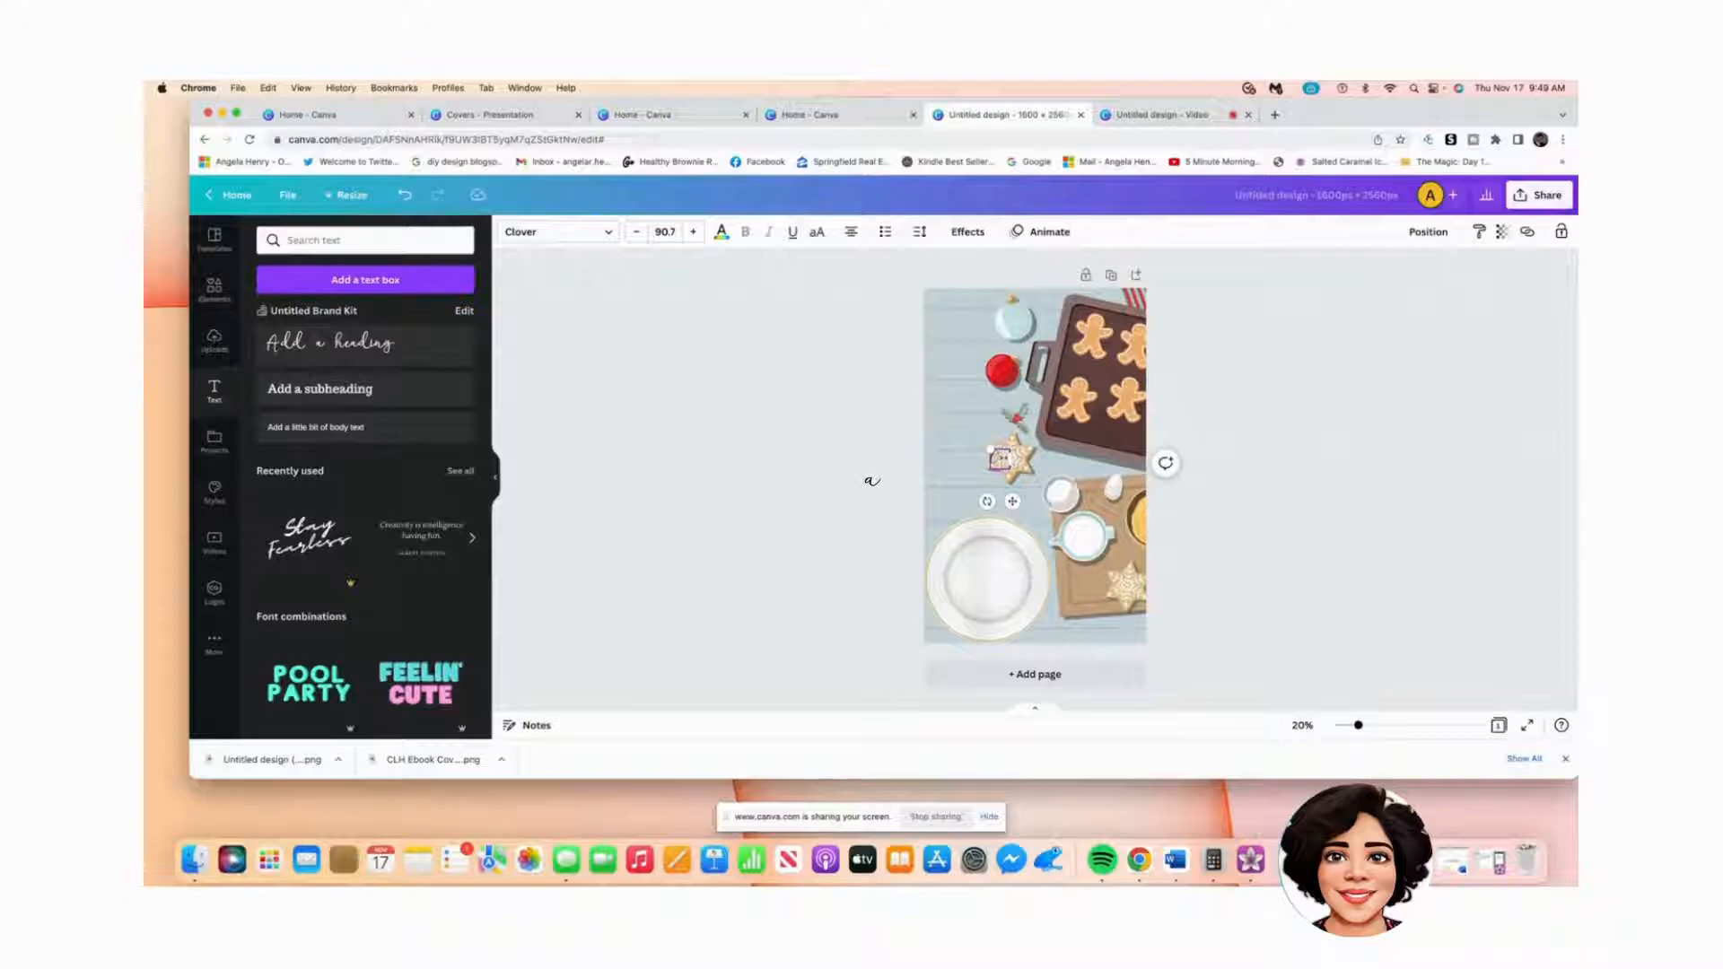
pyautogui.write('s, Live &')
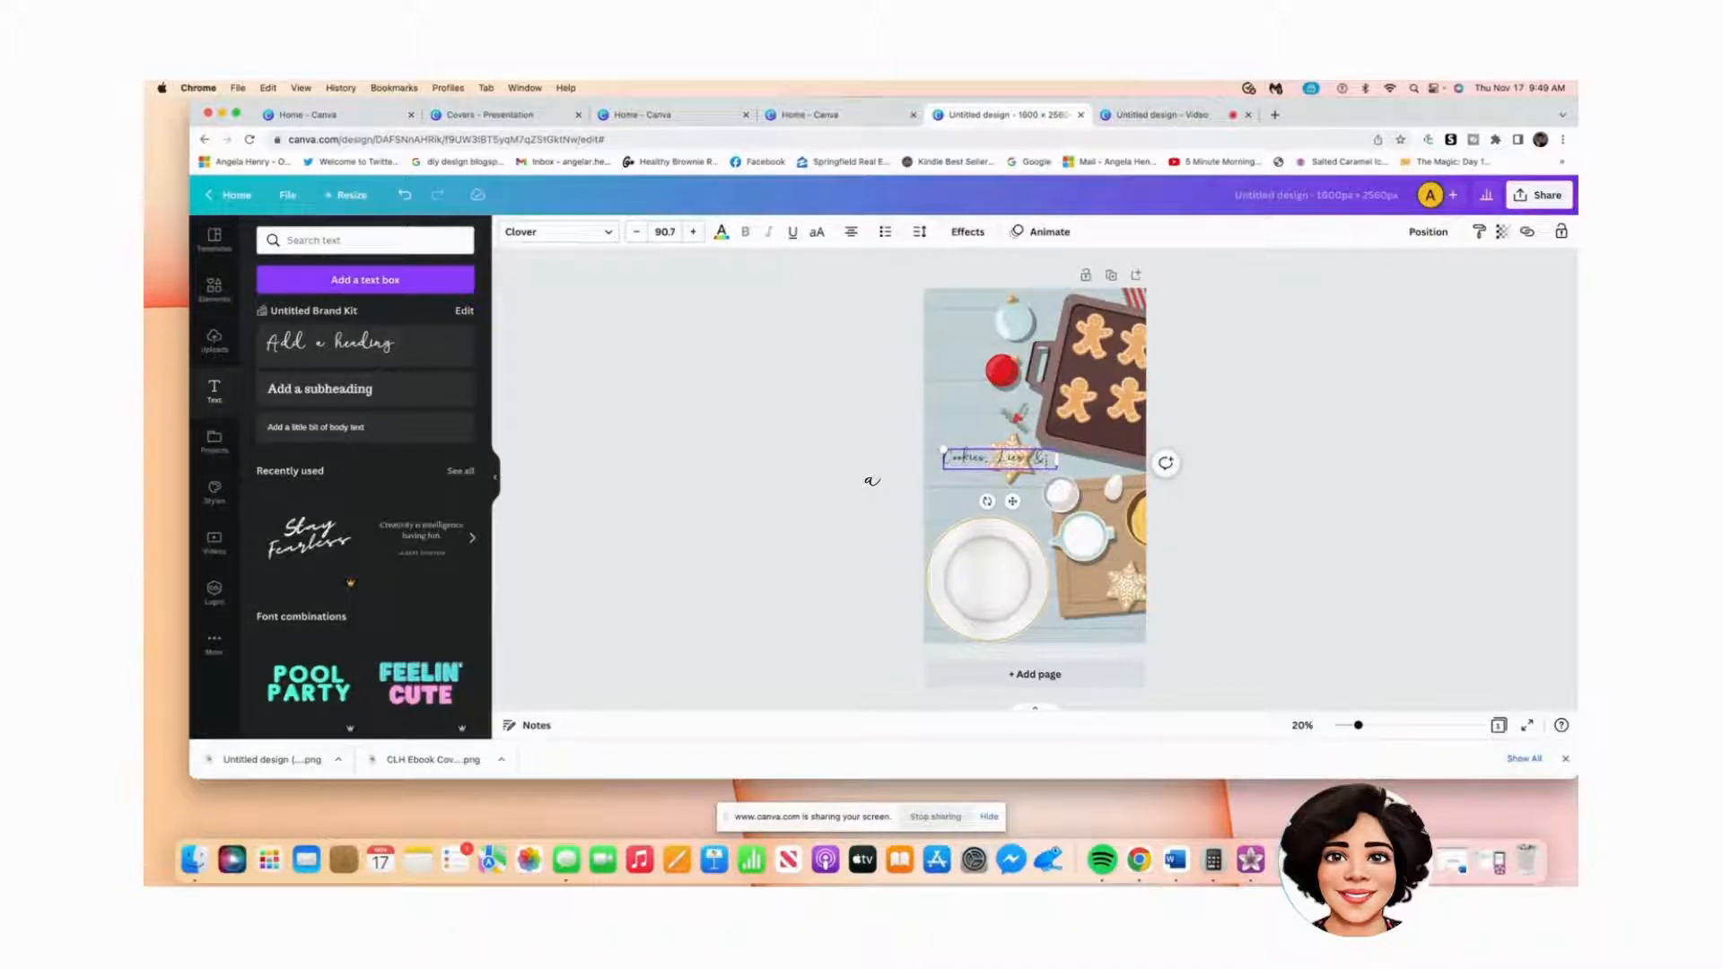
pyautogui.hotkey('shift', 'Left')
pyautogui.hotkey('shift', 'Left')
pyautogui.hotkey('shift', 'Left')
pyautogui.hotkey('shift', 'Left')
pyautogui.hotkey('shift', 'Left')
pyautogui.hotkey('shift', 'Left')
pyautogui.hotkey('shift', 'Left')
pyautogui.hotkey('shift', 'Left')
pyautogui.hotkey('shift', 'Left')
pyautogui.hotkey('shift', 'Left')
pyautogui.hotkey('shift', 'Left')
pyautogui.hotkey('shift', 'Left')
pyautogui.hotkey('shift', 'Left')
pyautogui.hotkey('shift', 'Left')
pyautogui.hotkey('shift', 'Left')
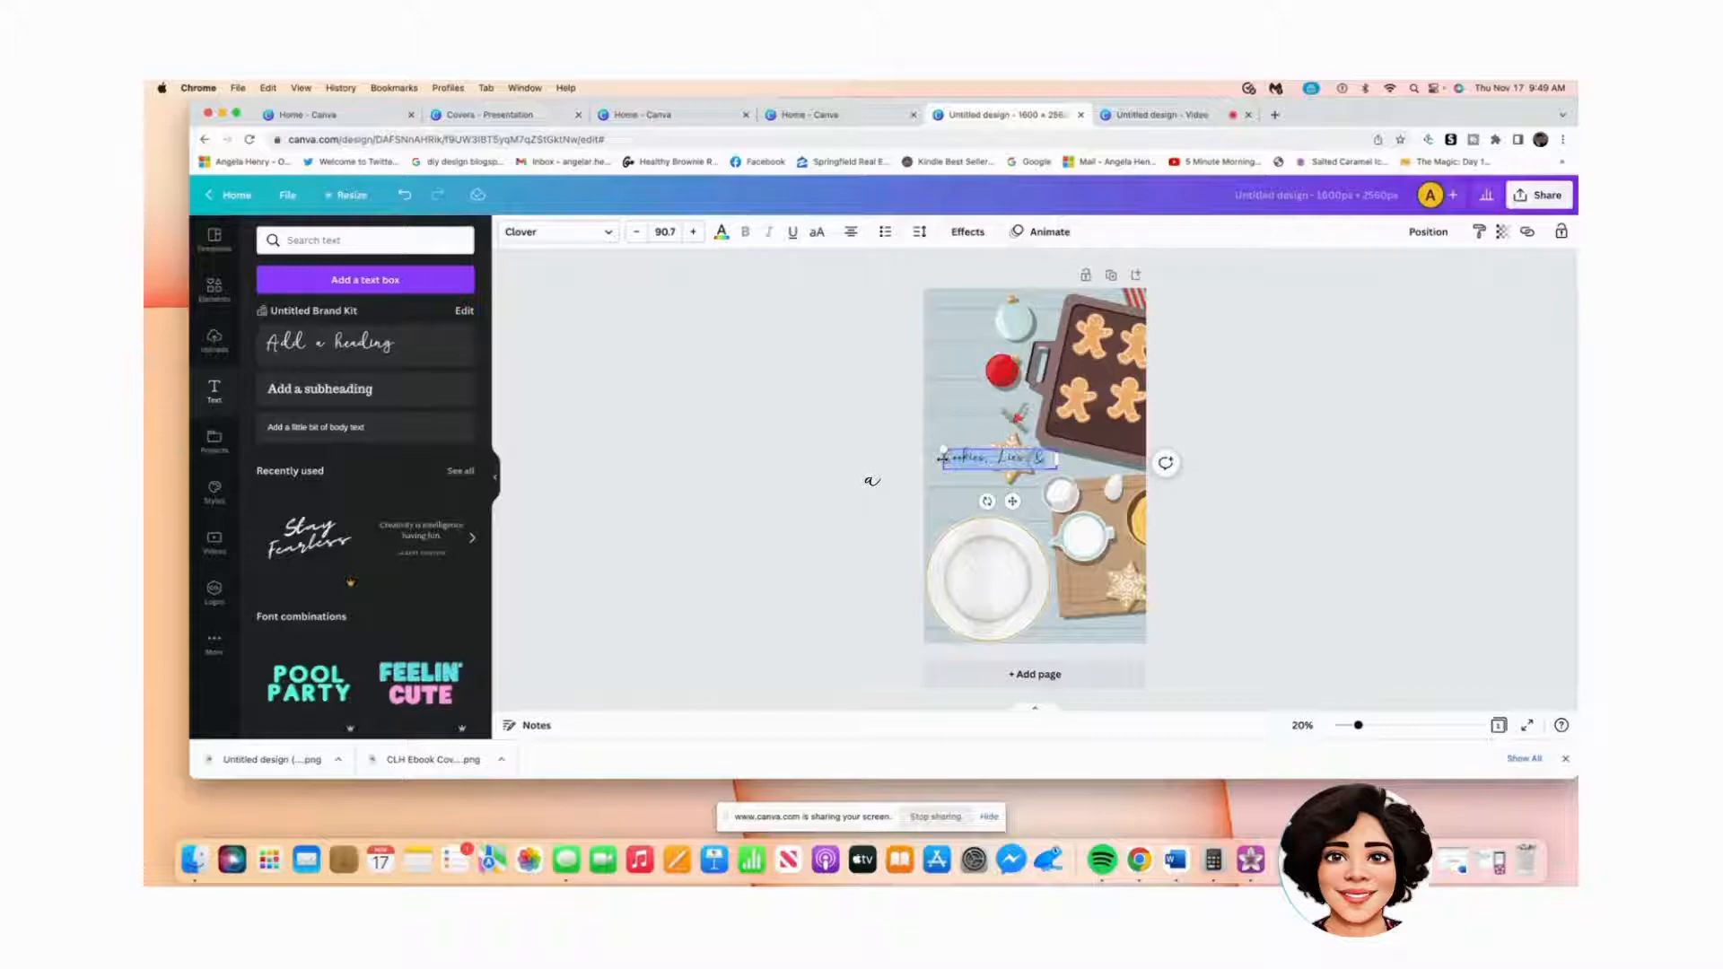
pyautogui.click(610, 235)
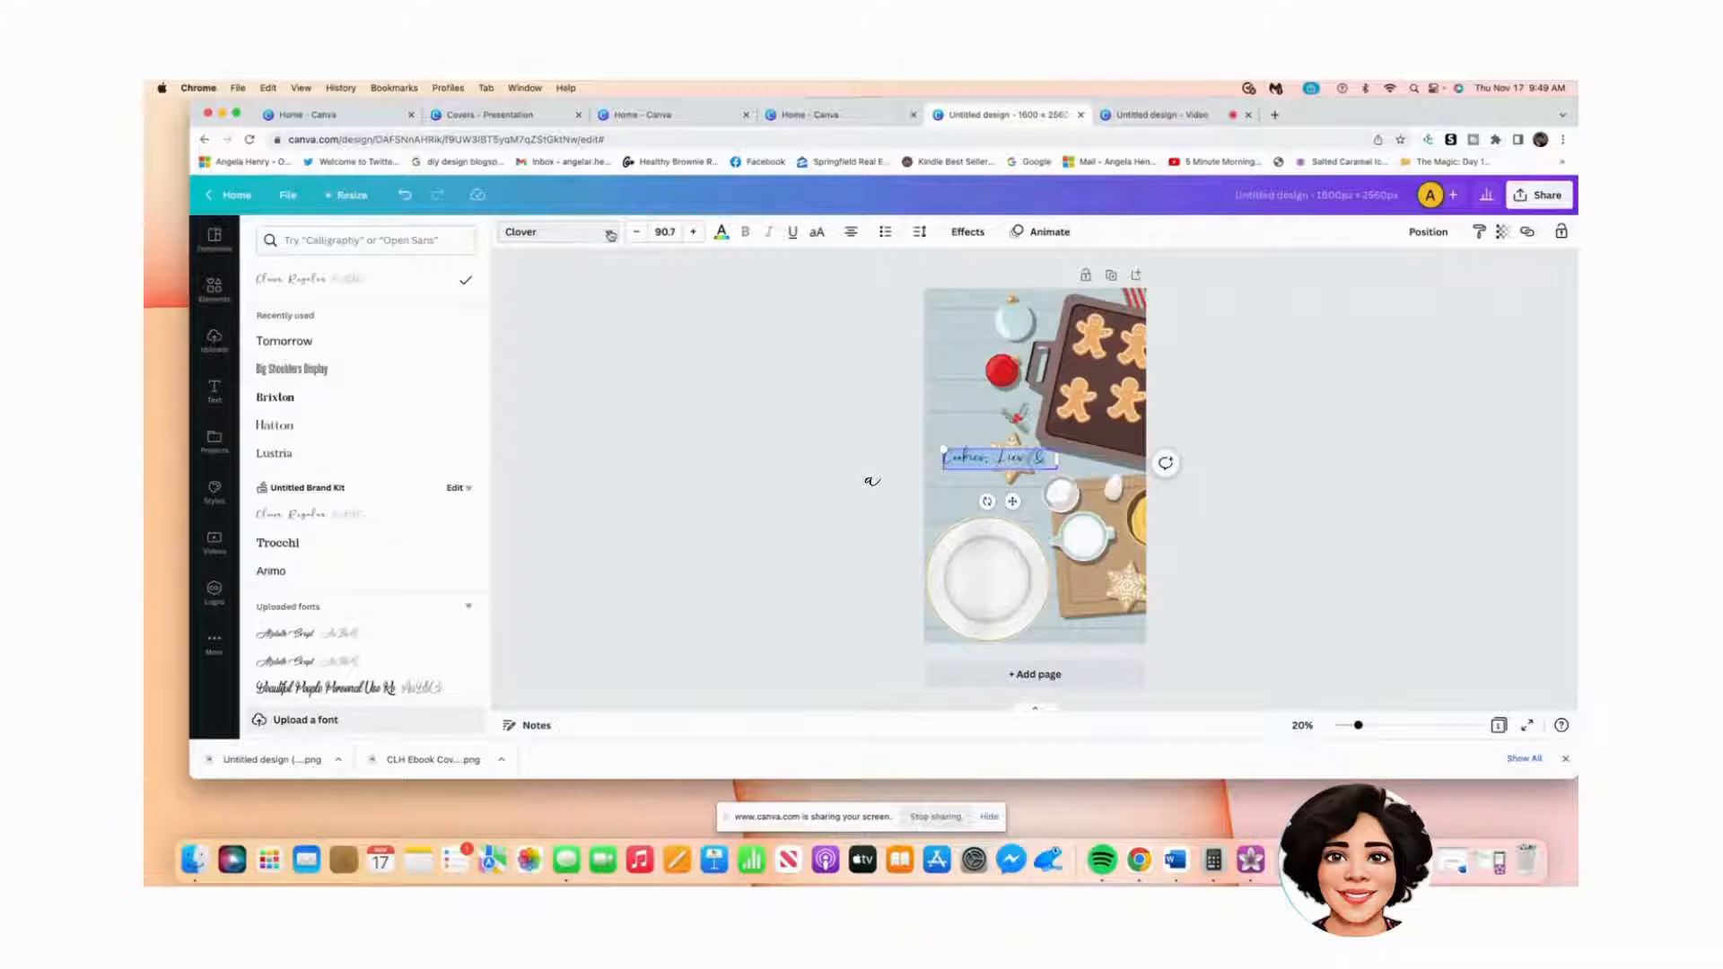
# Step: Make the title bold red Brixton lettering
pyautogui.click(281, 406)
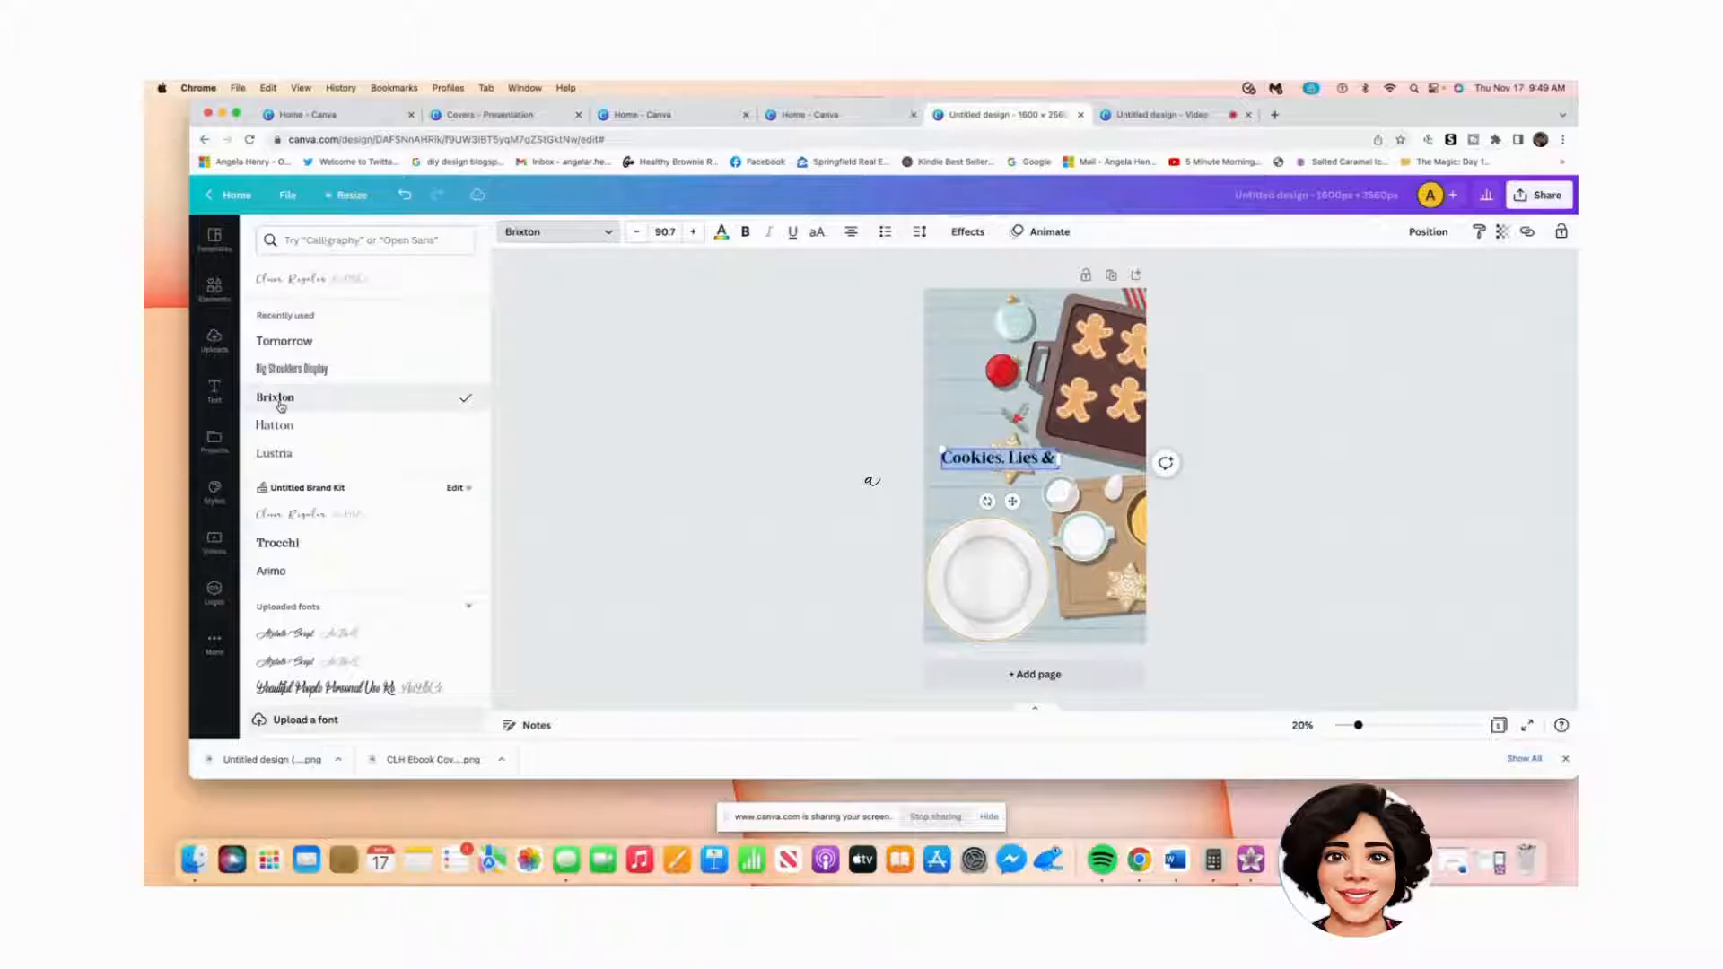
pyautogui.click(722, 233)
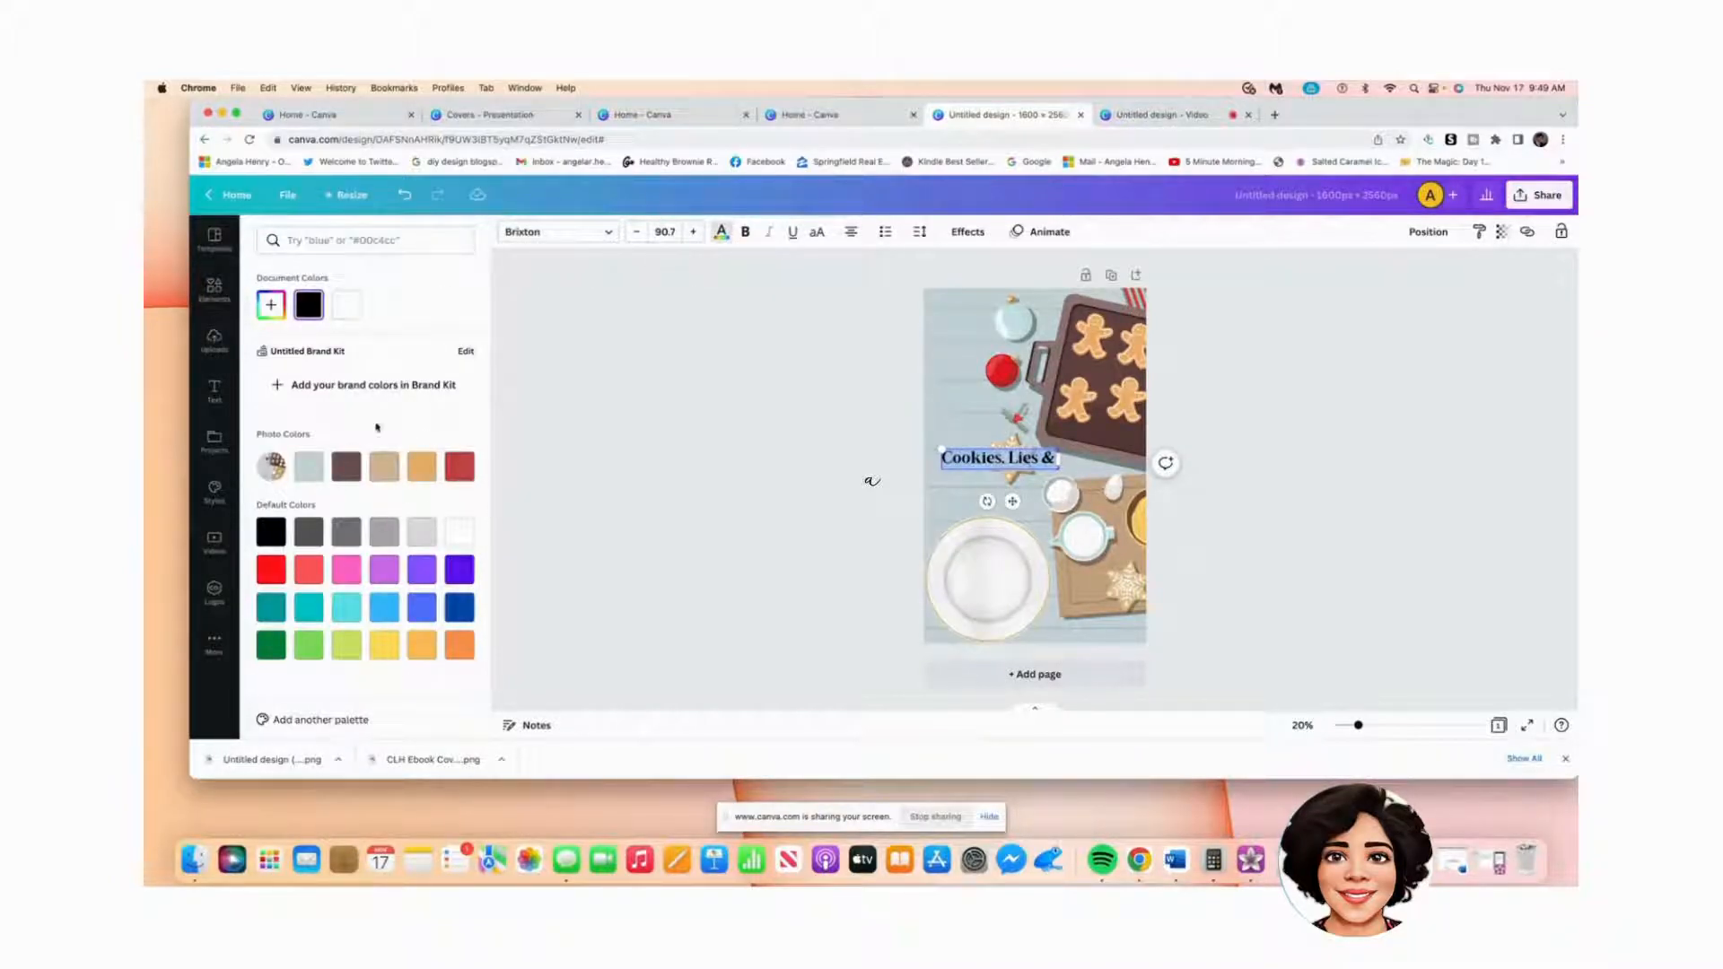
pyautogui.click(272, 571)
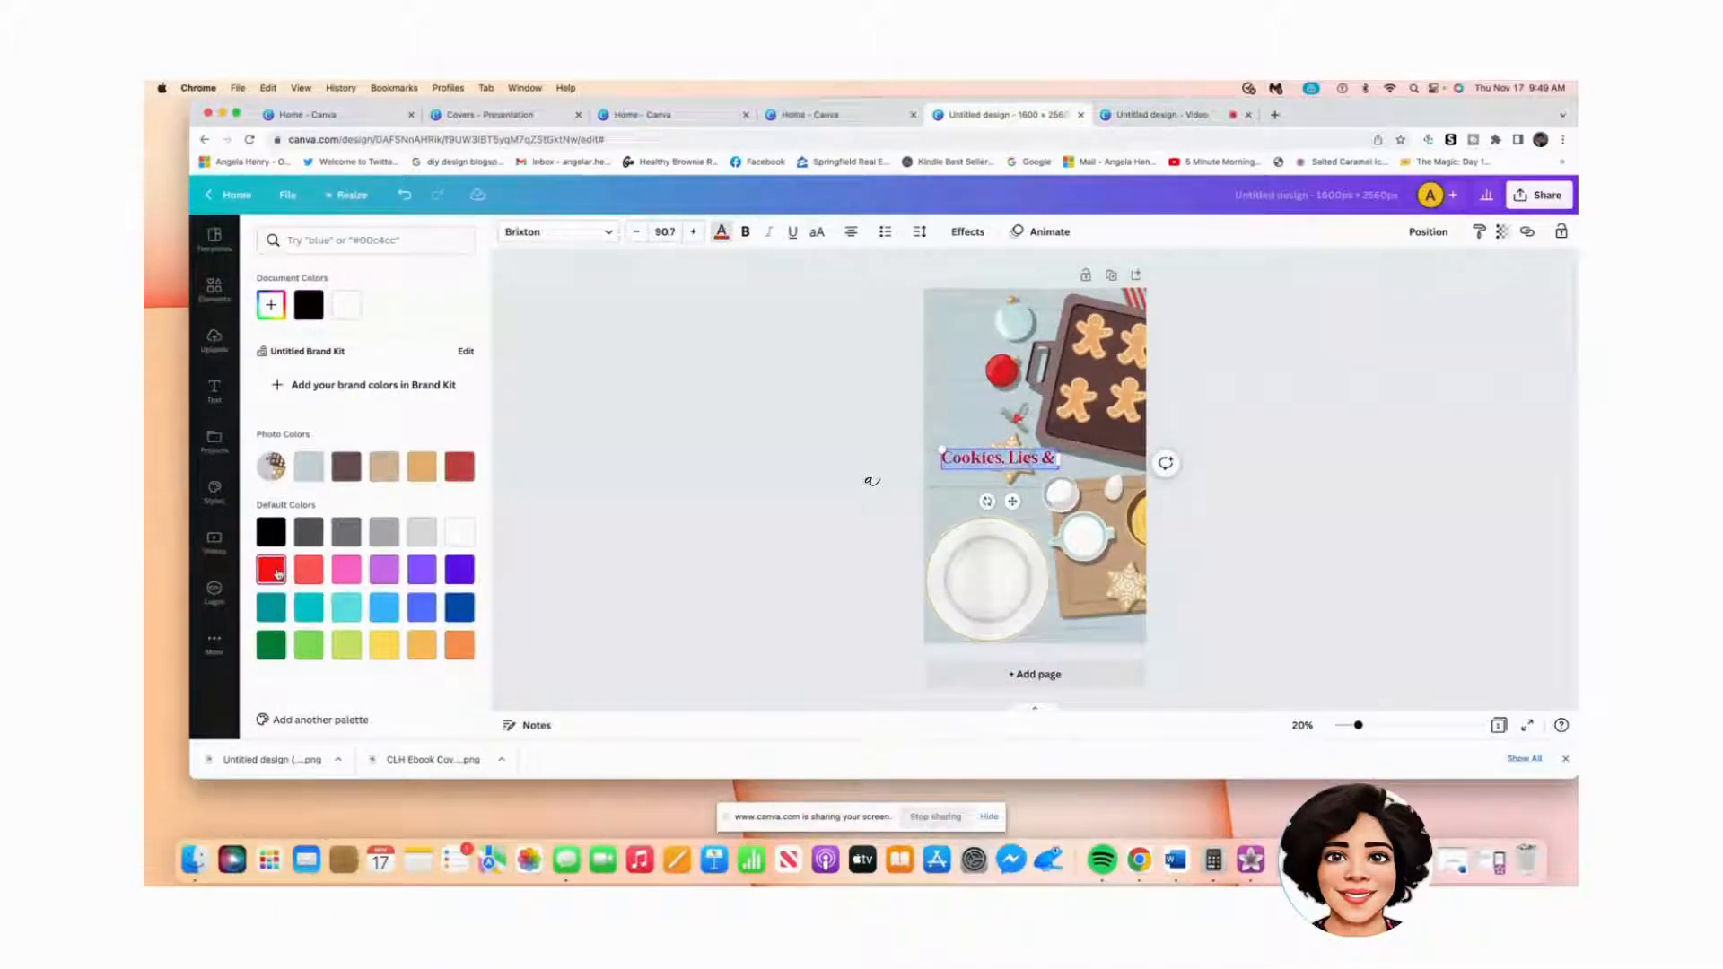
pyautogui.click(746, 235)
# Step: Move the title down so it sits just above the plate
pyautogui.click(967, 458)
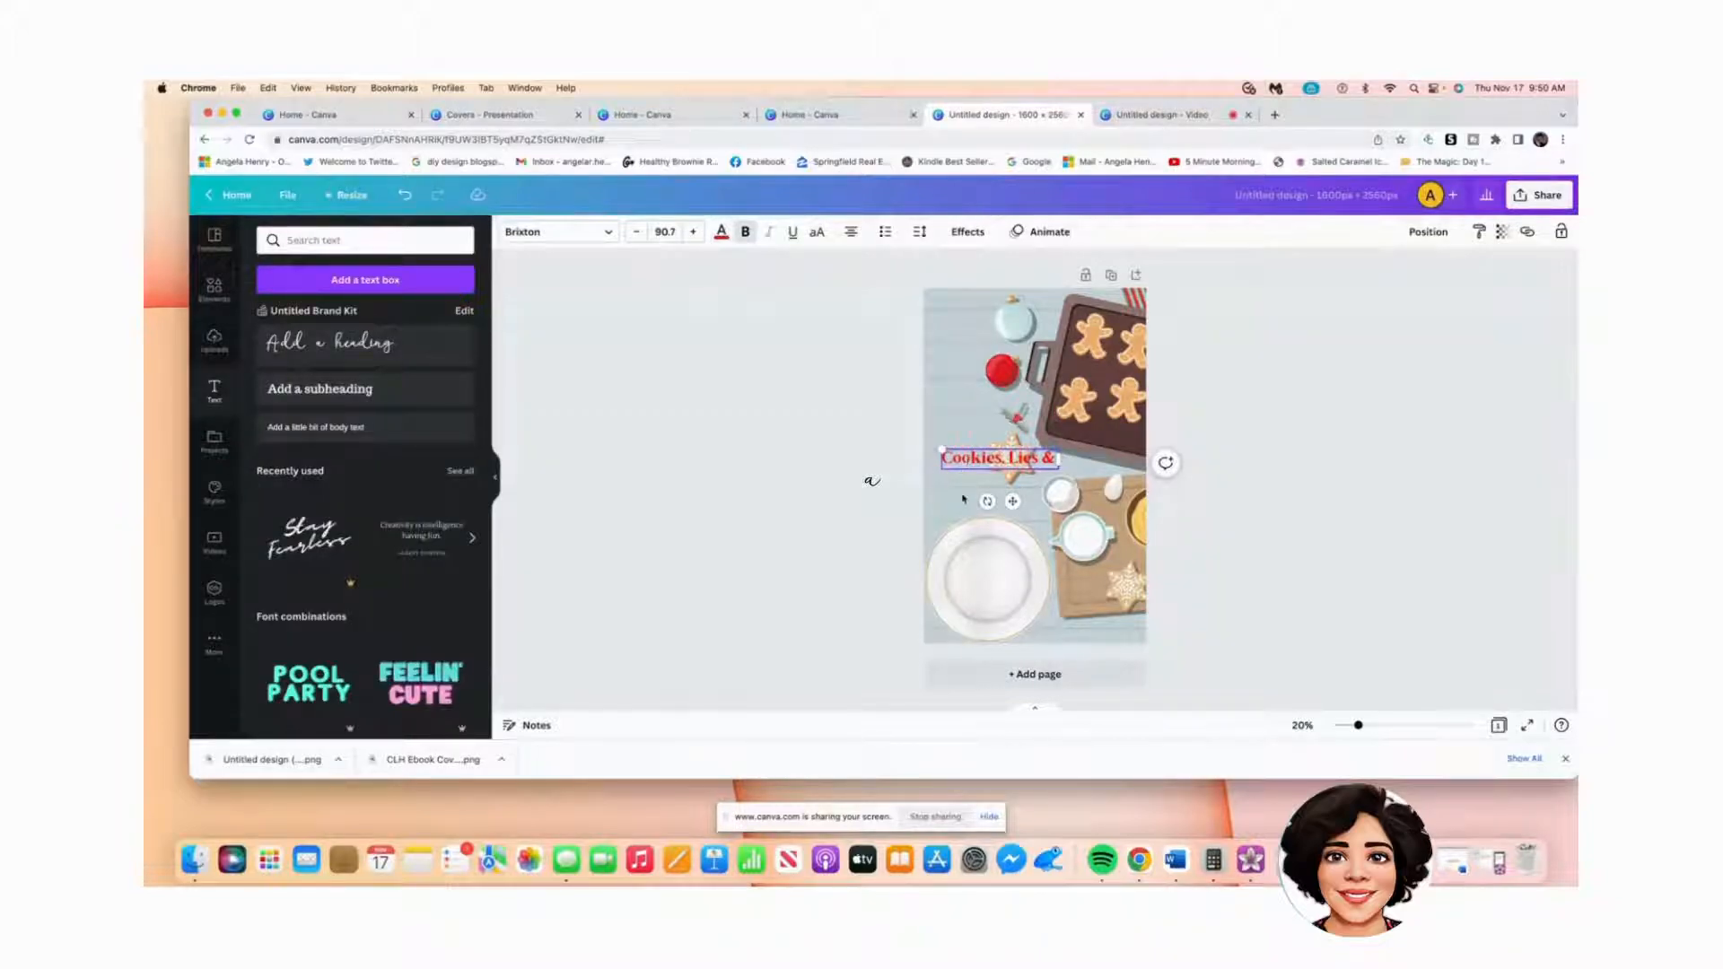
pyautogui.click(963, 500)
pyautogui.moveTo(964, 459); pyautogui.dragTo(958, 531)
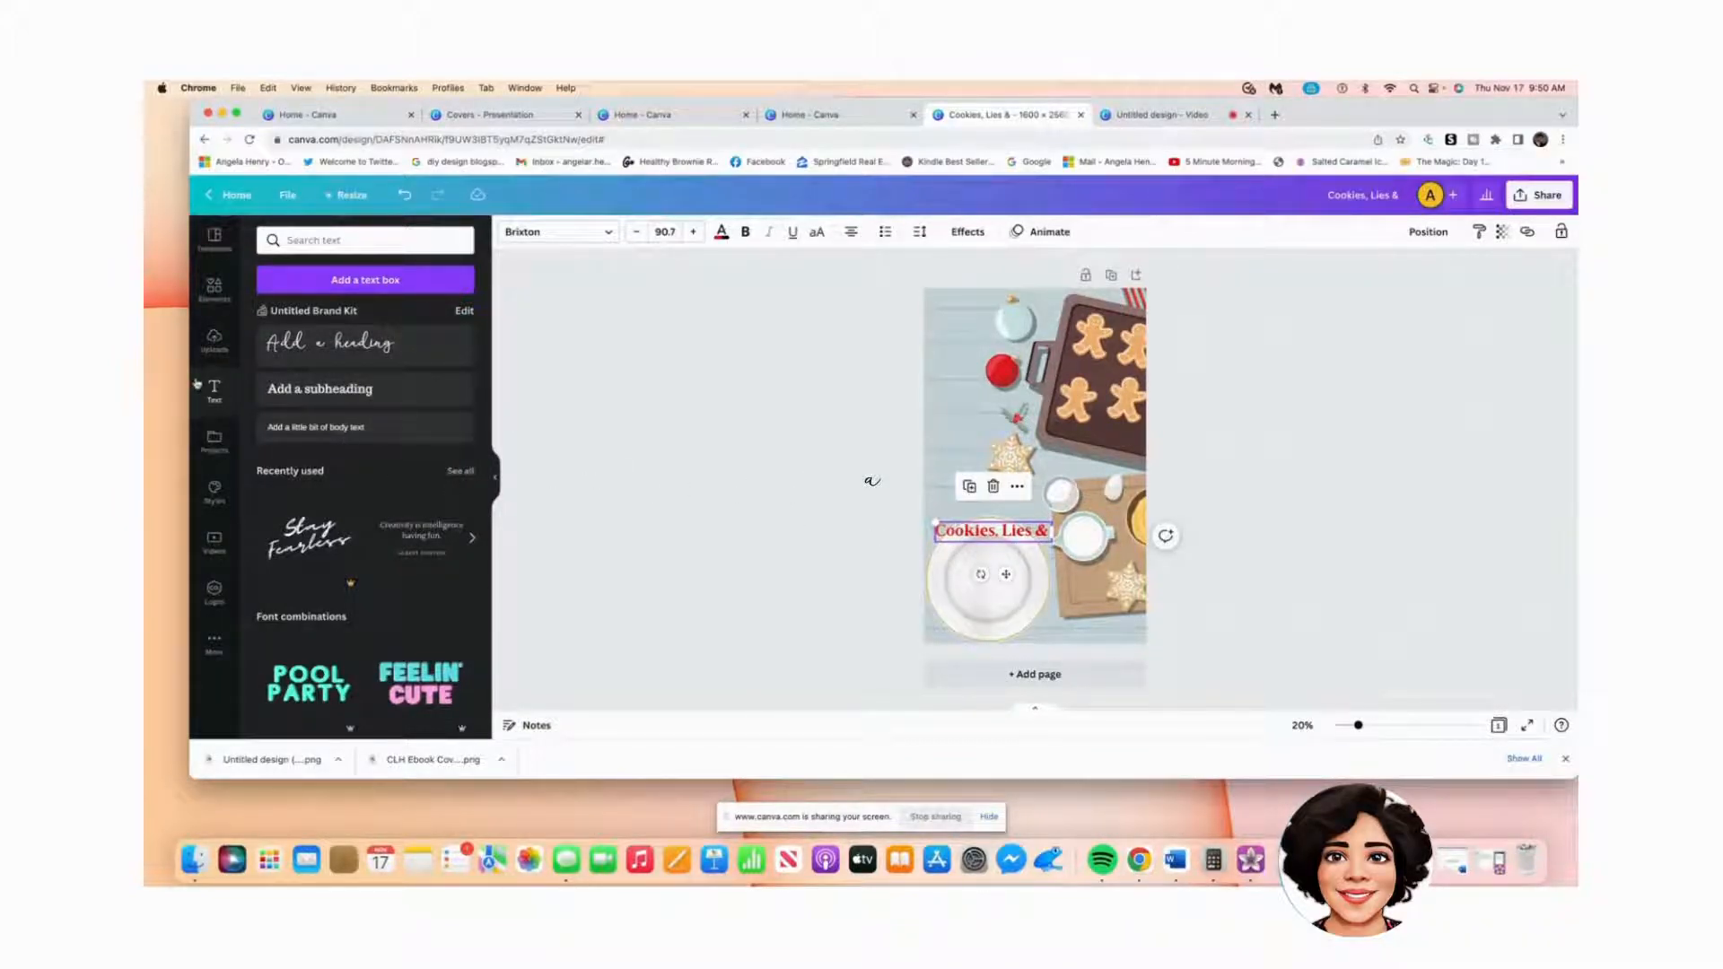
# Step: Try Shadow, Lift and Hollow effects on the title, then reset it to None
pyautogui.click(969, 233)
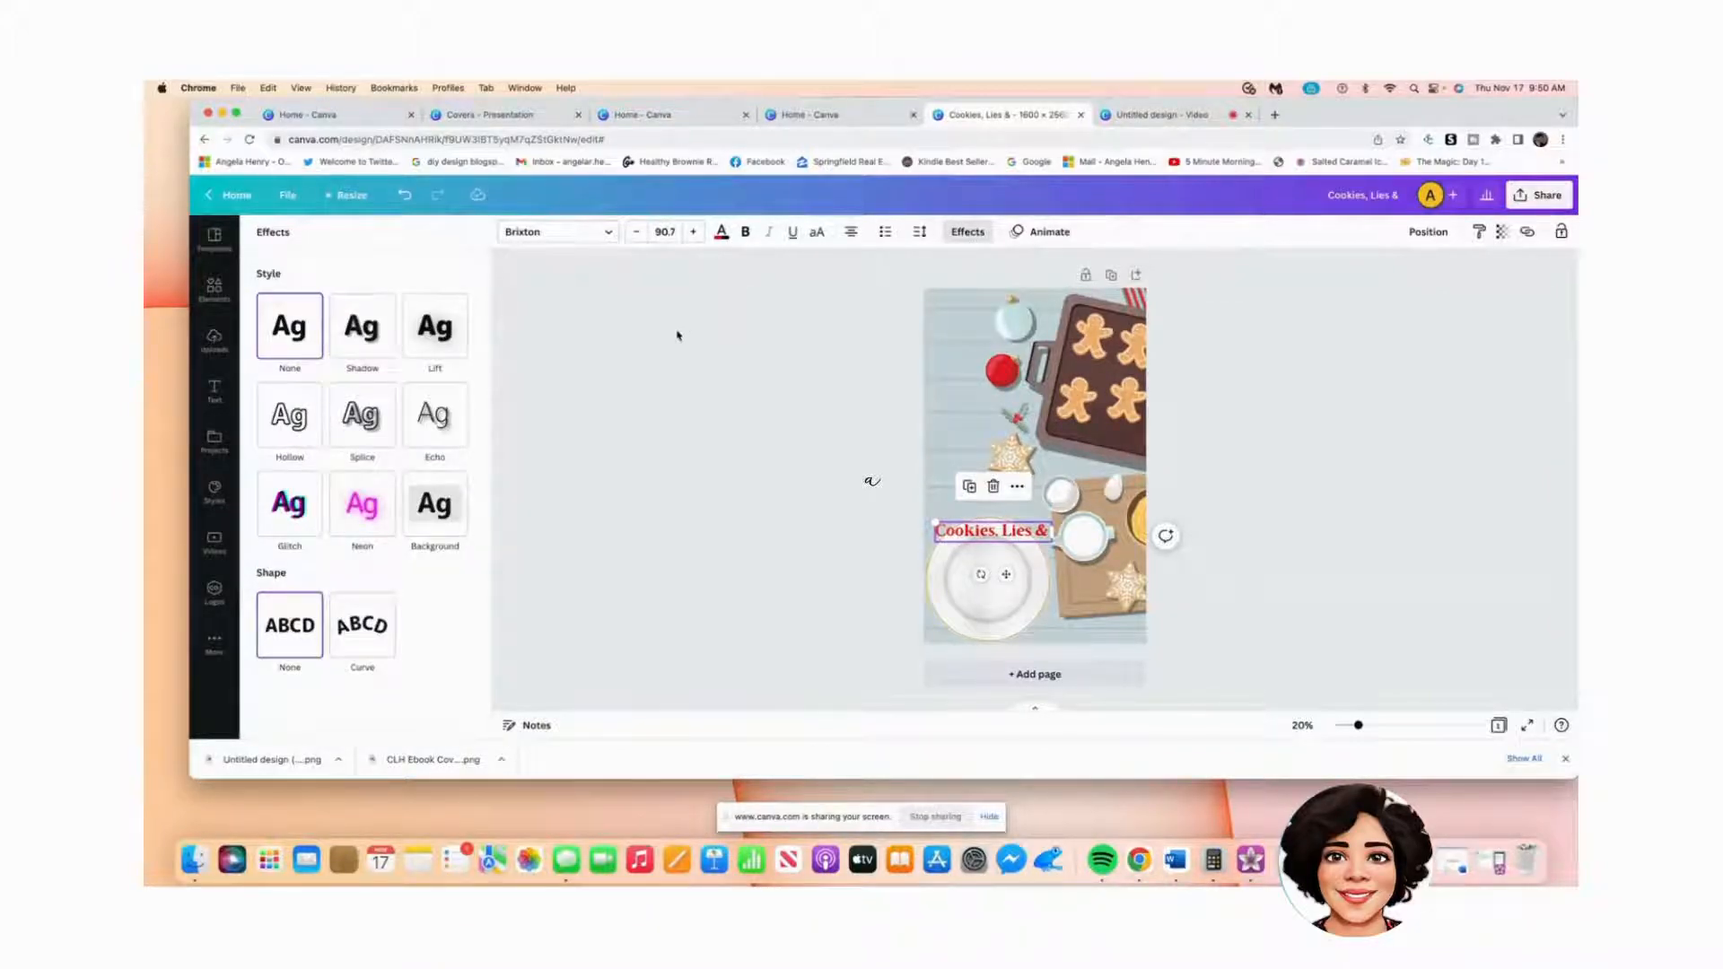
pyautogui.click(380, 329)
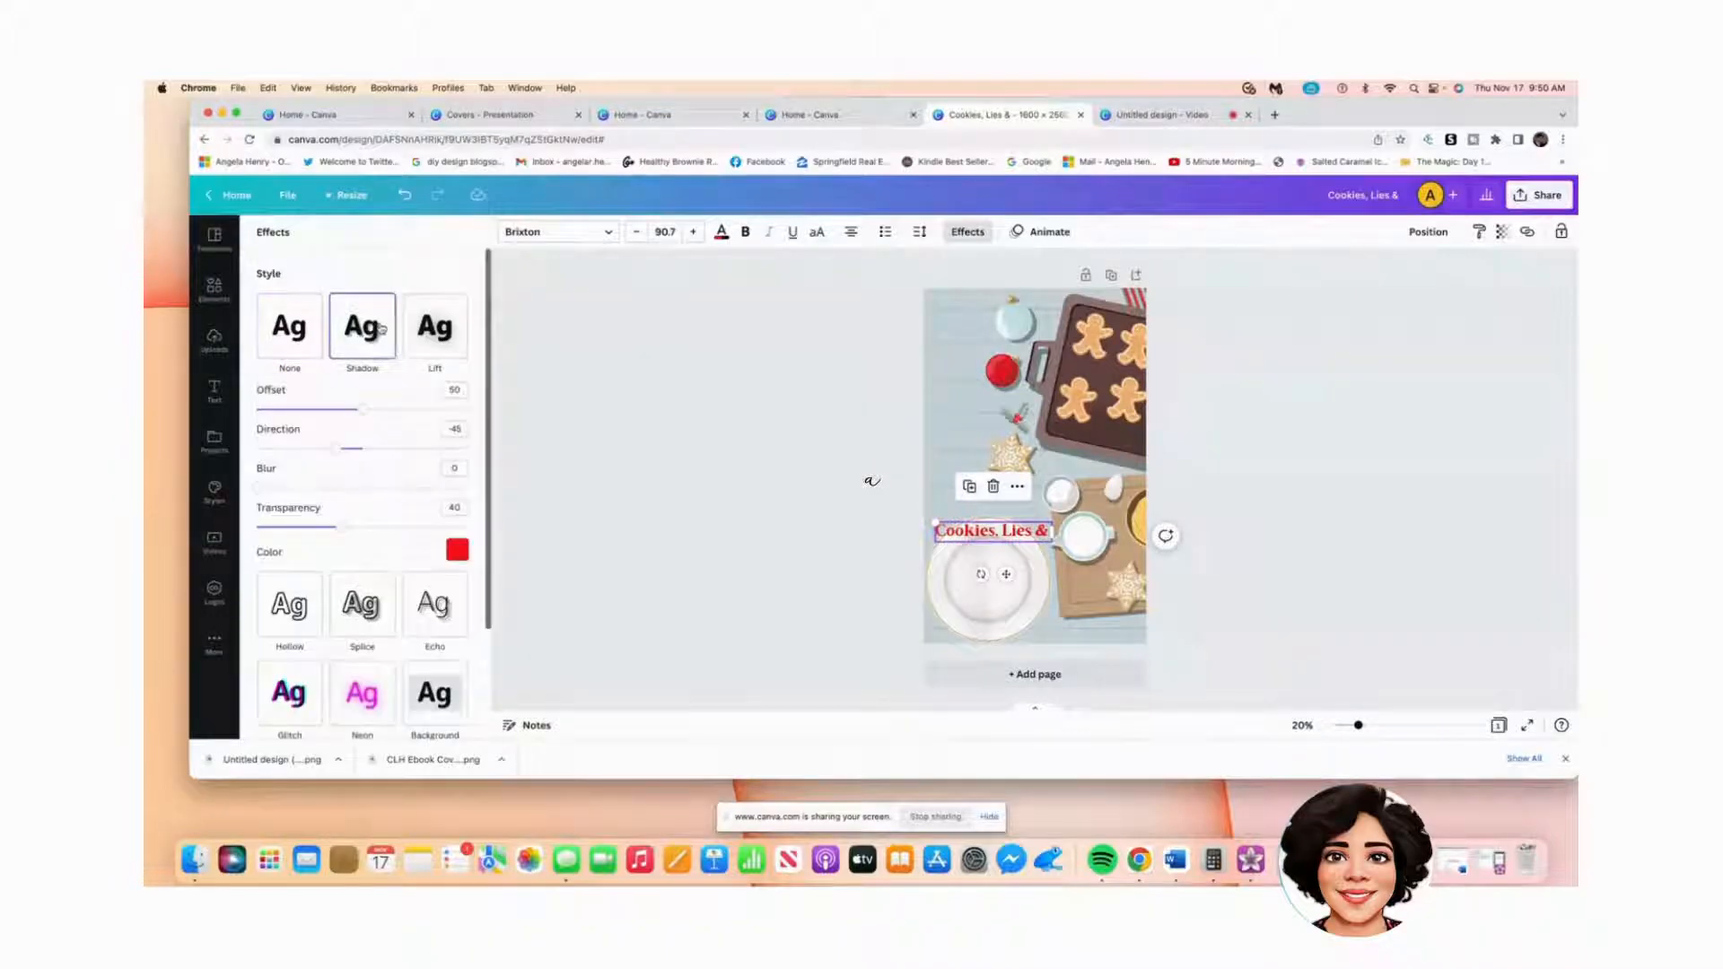
pyautogui.click(429, 332)
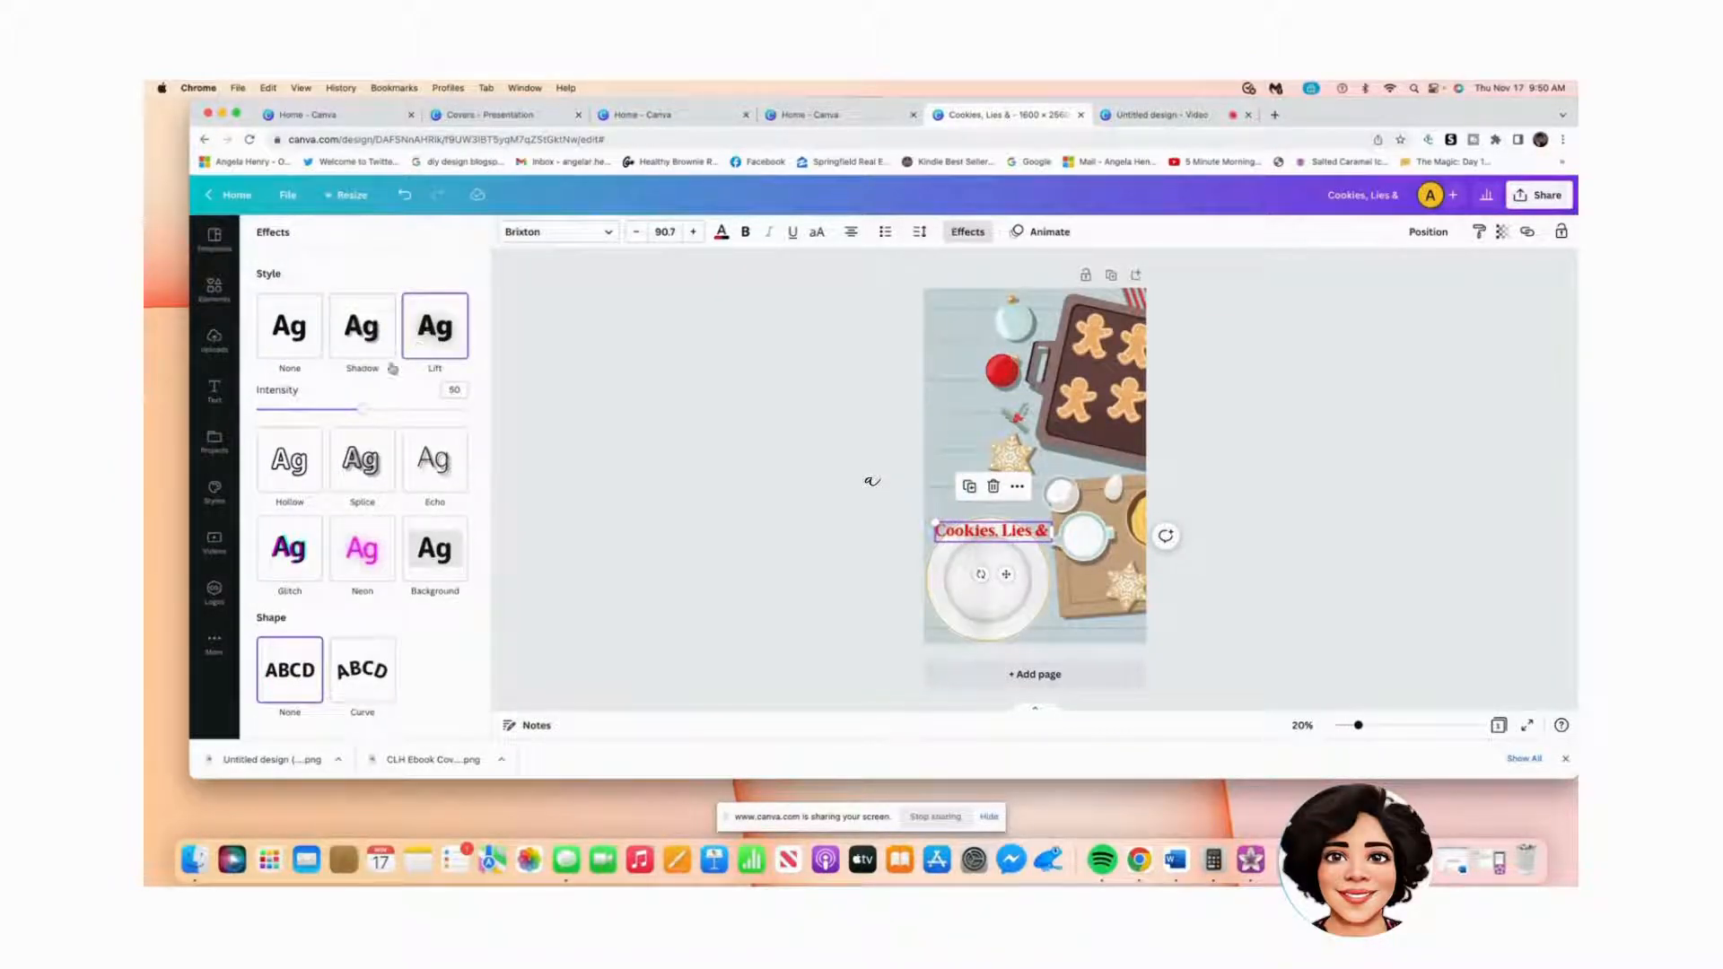
pyautogui.click(292, 480)
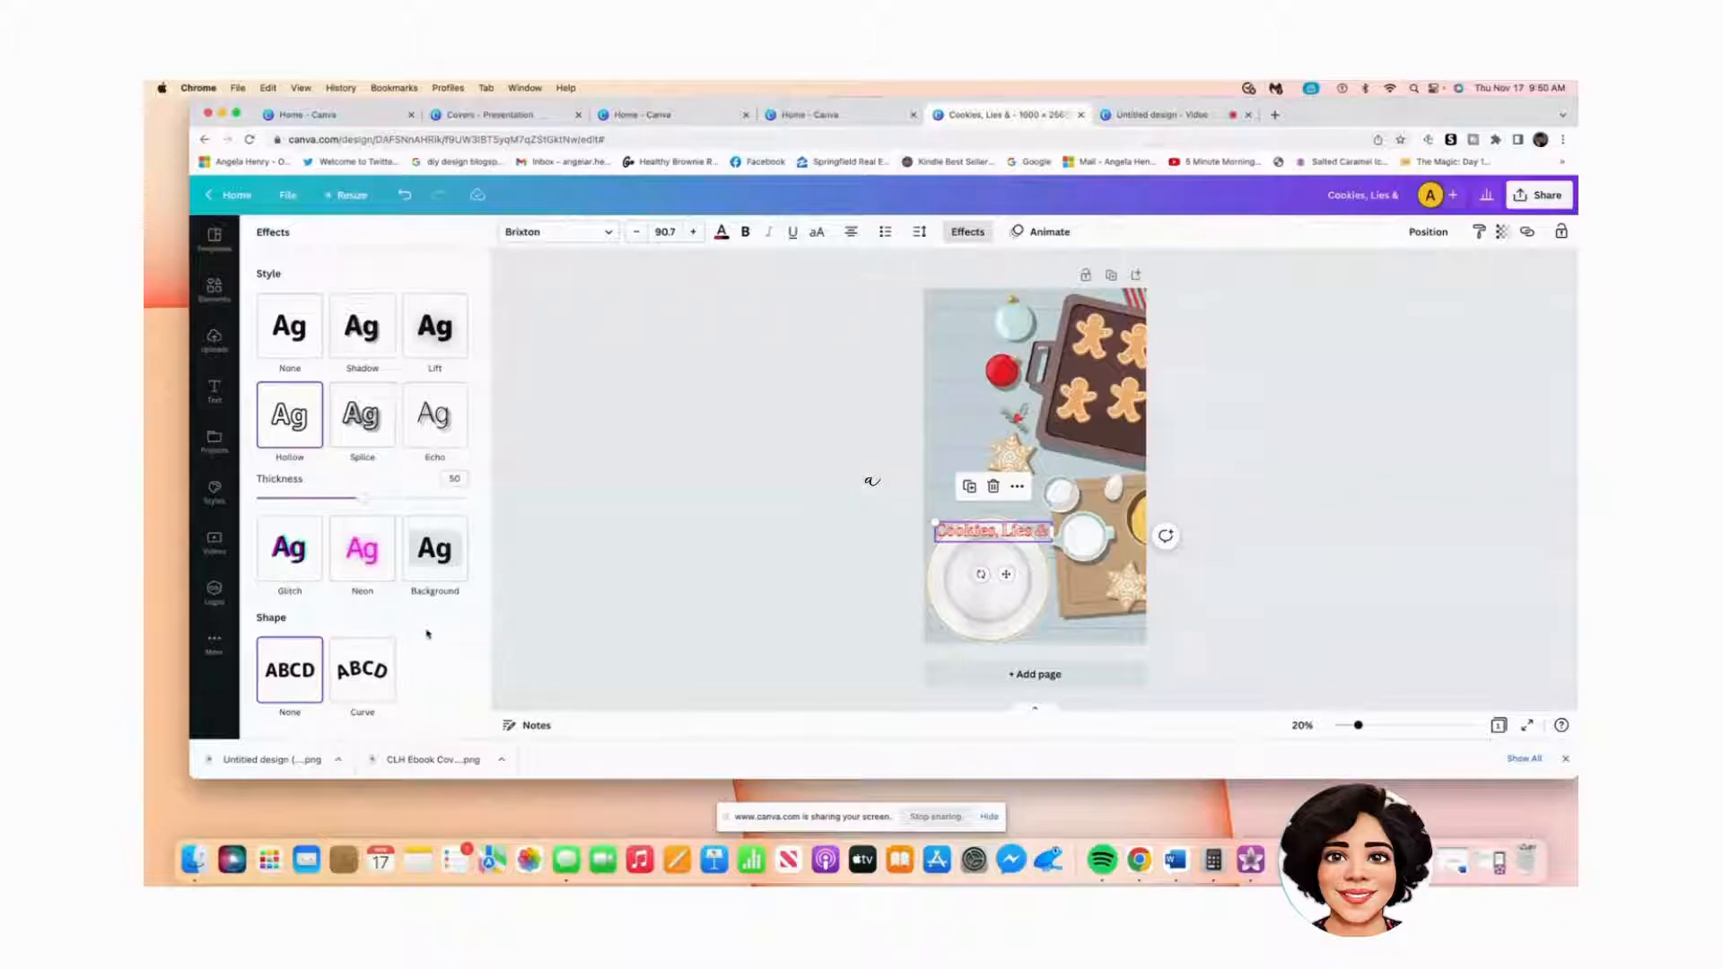
pyautogui.click(282, 342)
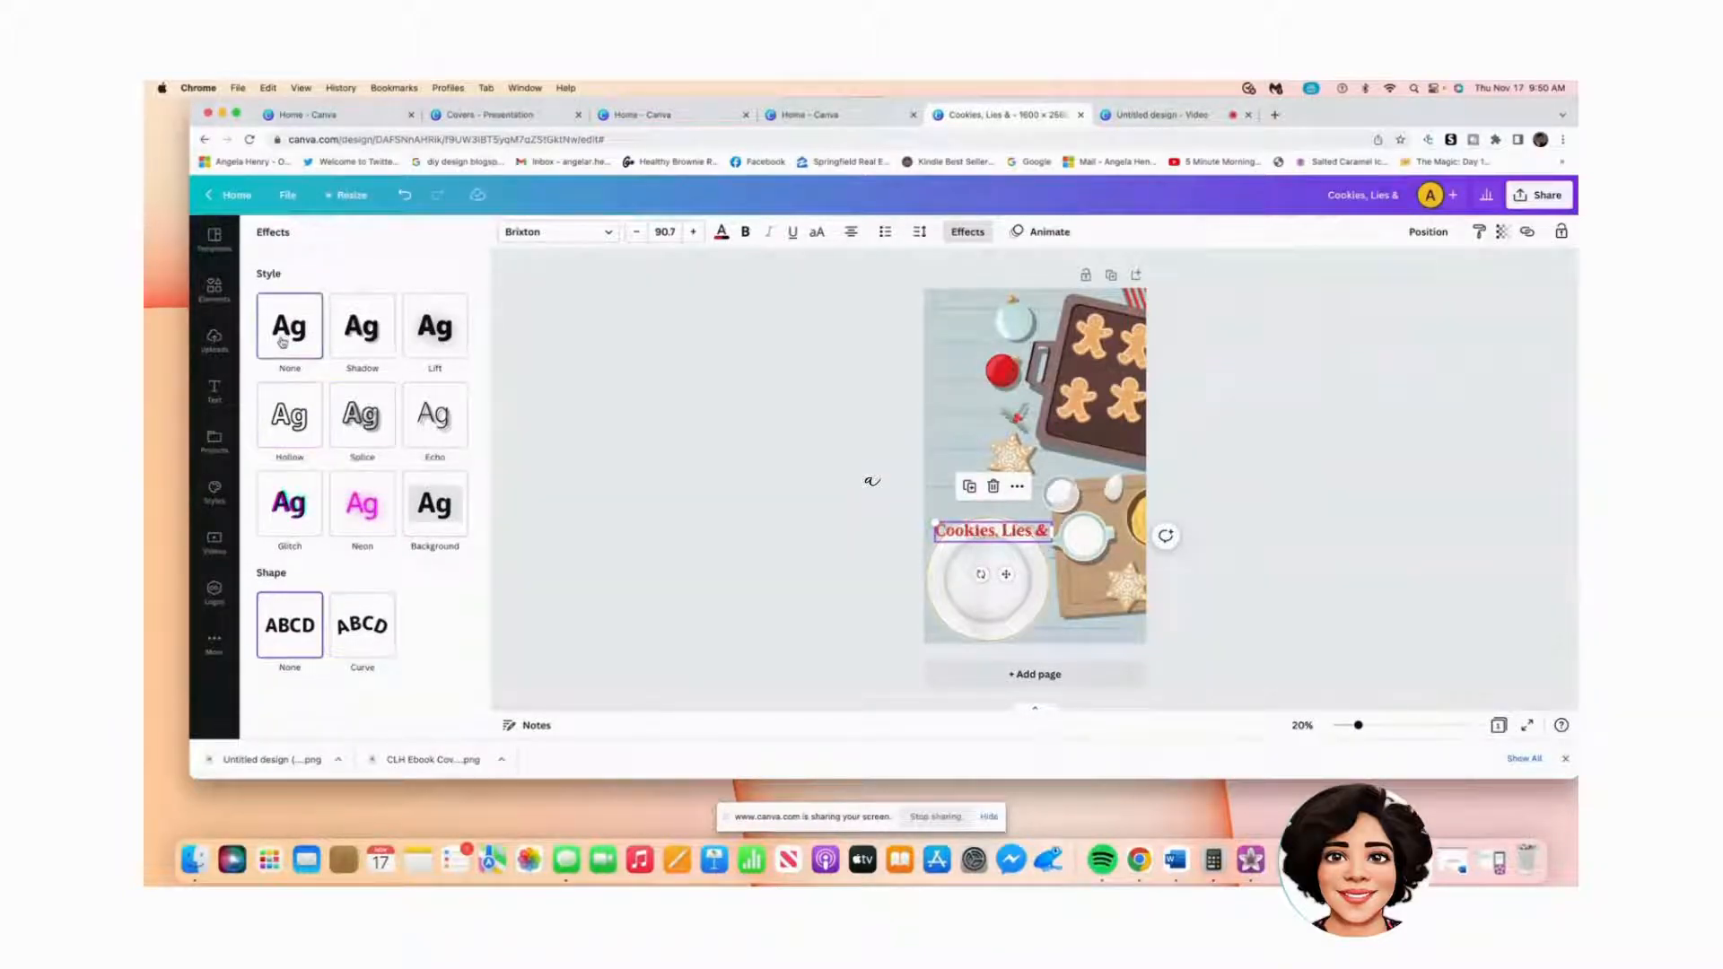
# Step: Curve the title, ease the curvature slightly and nudge it up-left over the plate
pyautogui.click(377, 634)
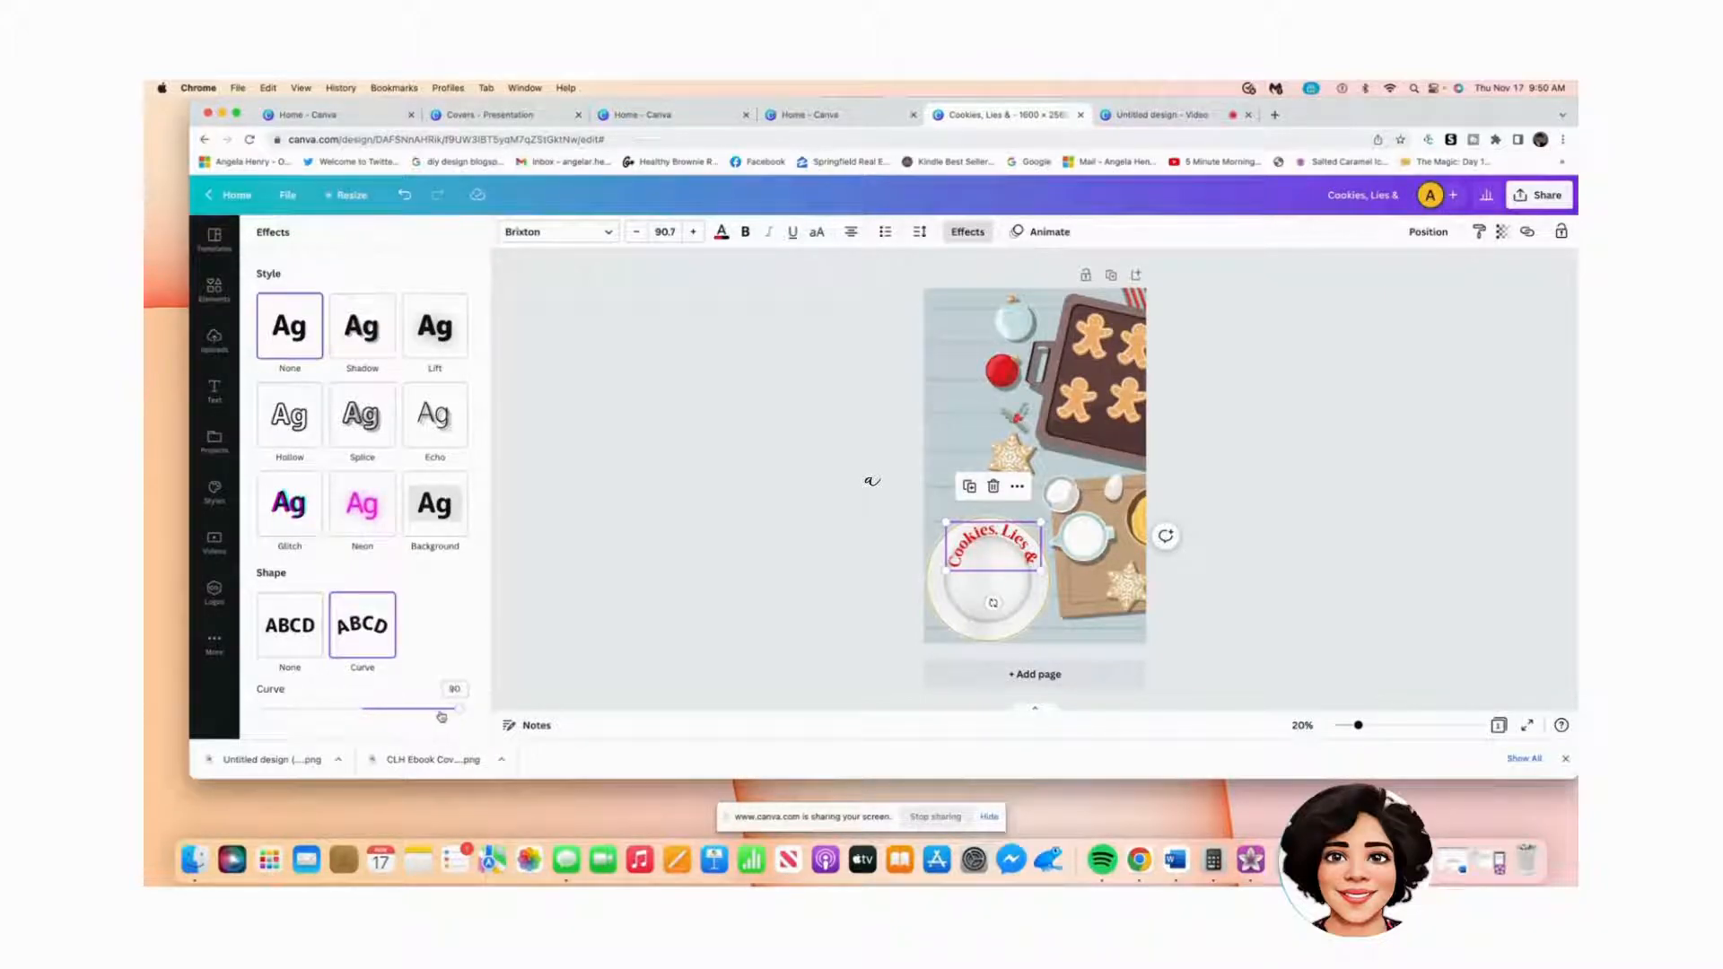
pyautogui.moveTo(461, 716)
pyautogui.mouseDown()
pyautogui.moveTo(435, 715)
pyautogui.moveTo(454, 713)
pyautogui.mouseUp()
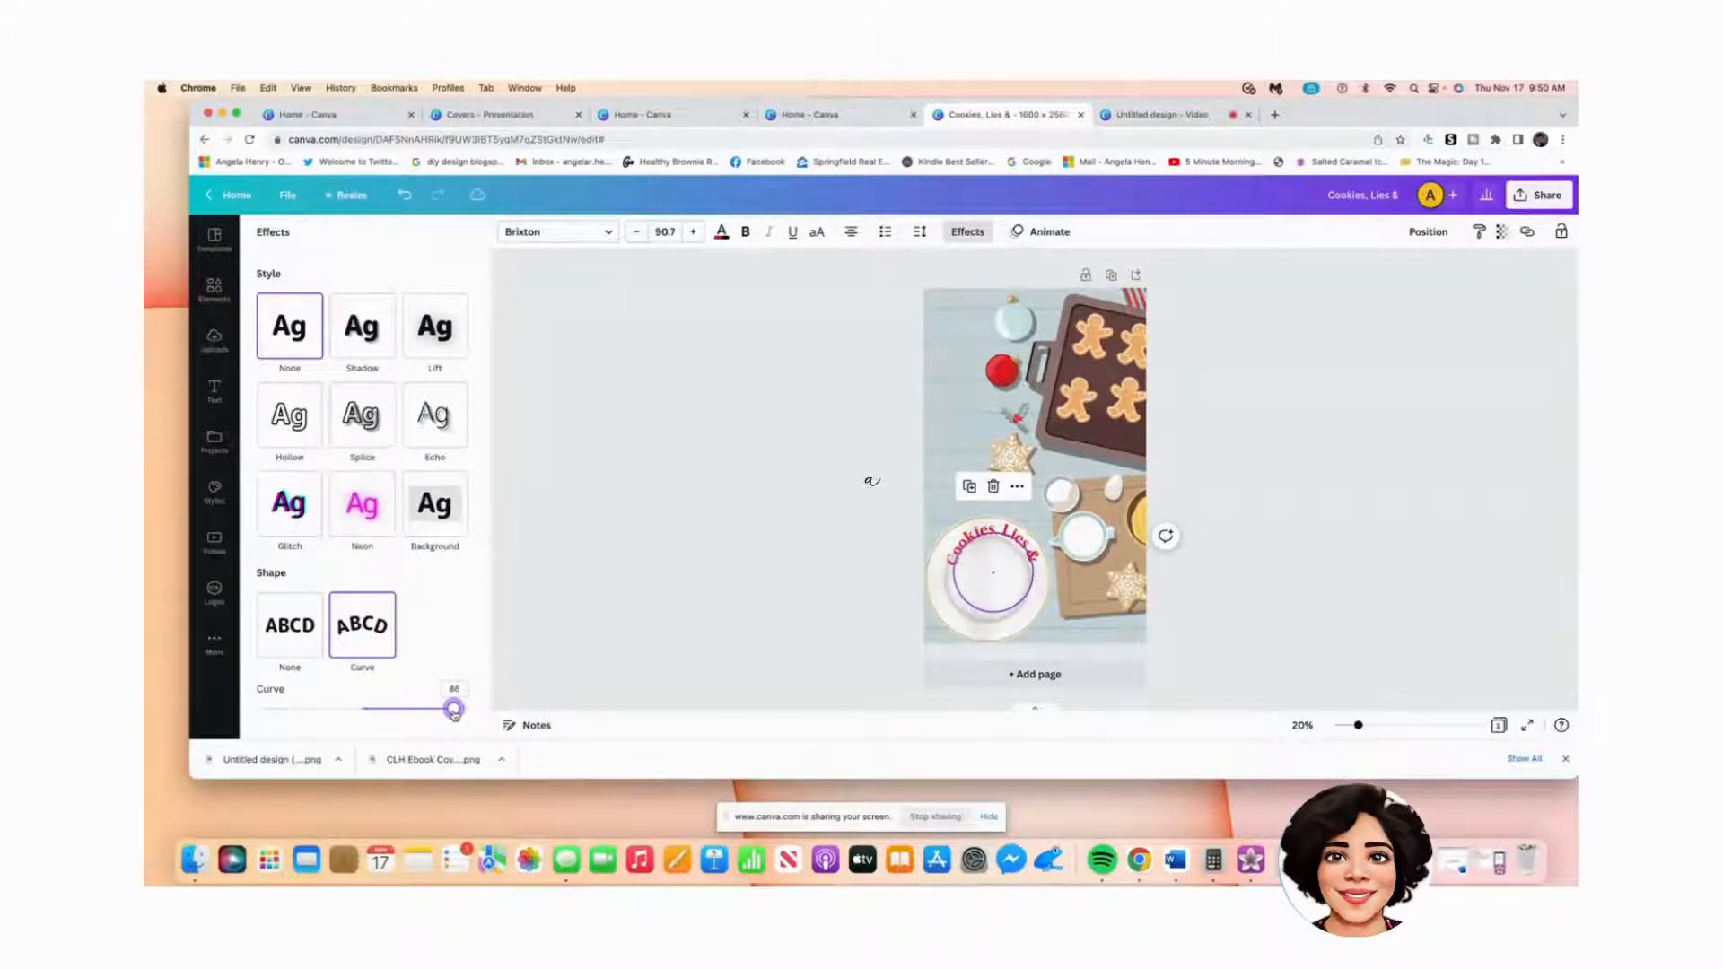
pyautogui.click(982, 552)
pyautogui.click(983, 542)
pyautogui.moveTo(983, 540); pyautogui.dragTo(978, 533)
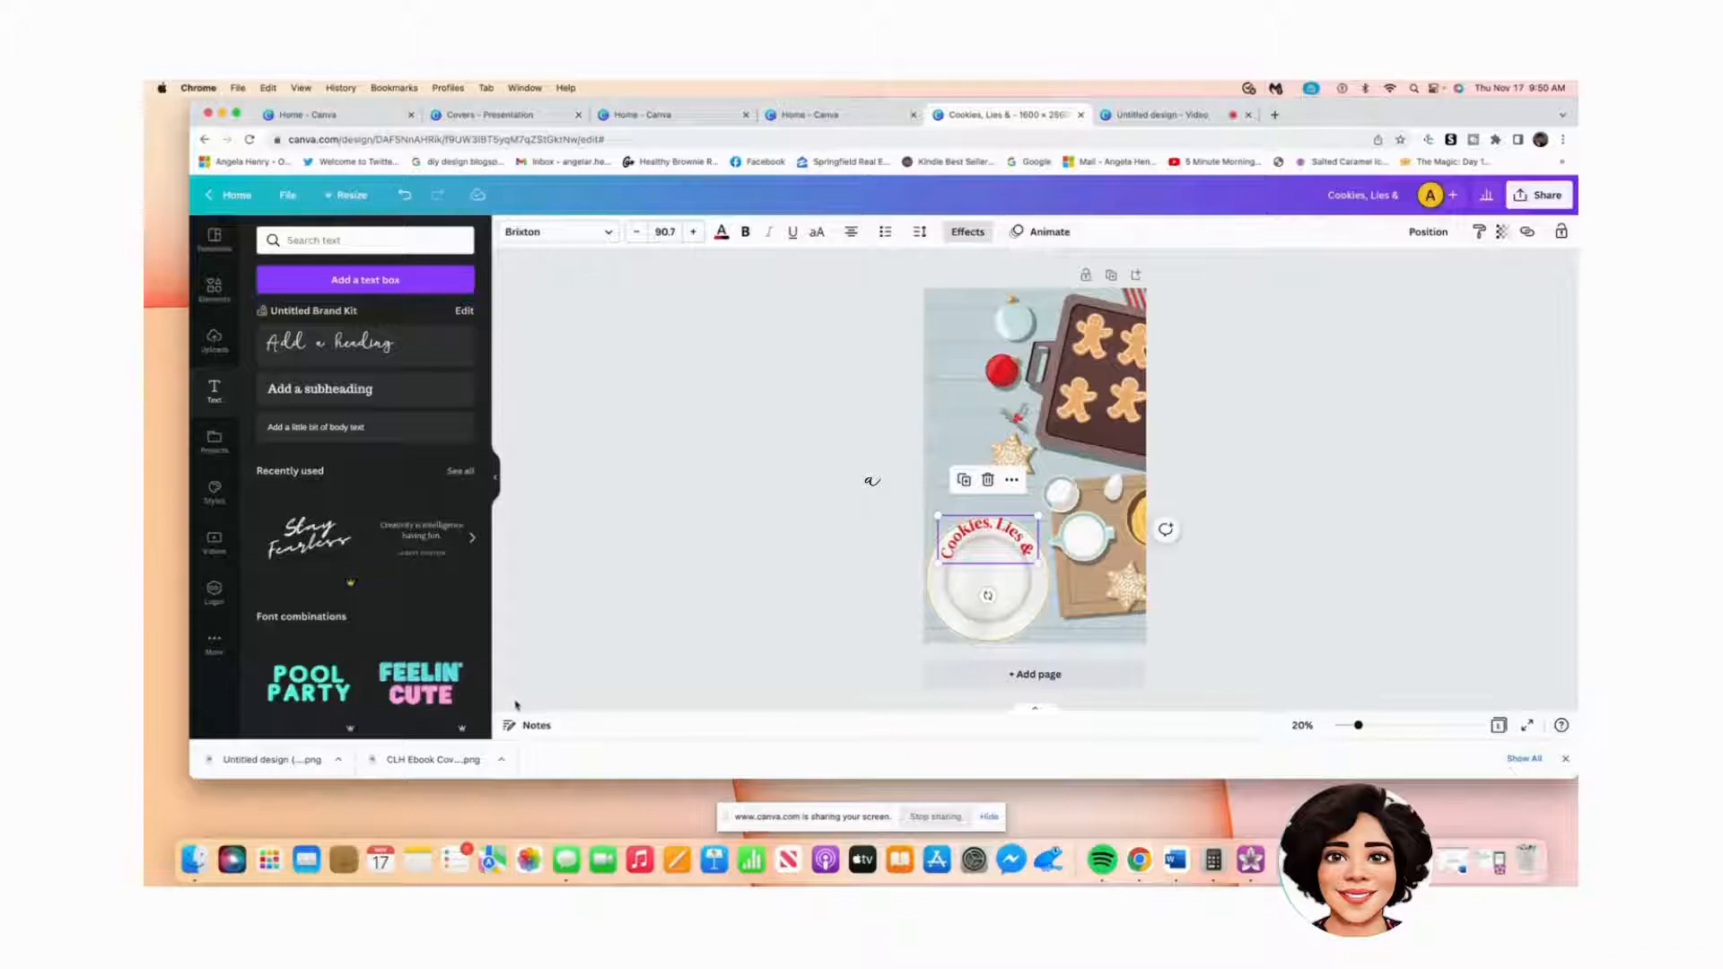
# Step: Lower the title's Curve value to 82
pyautogui.click(977, 529)
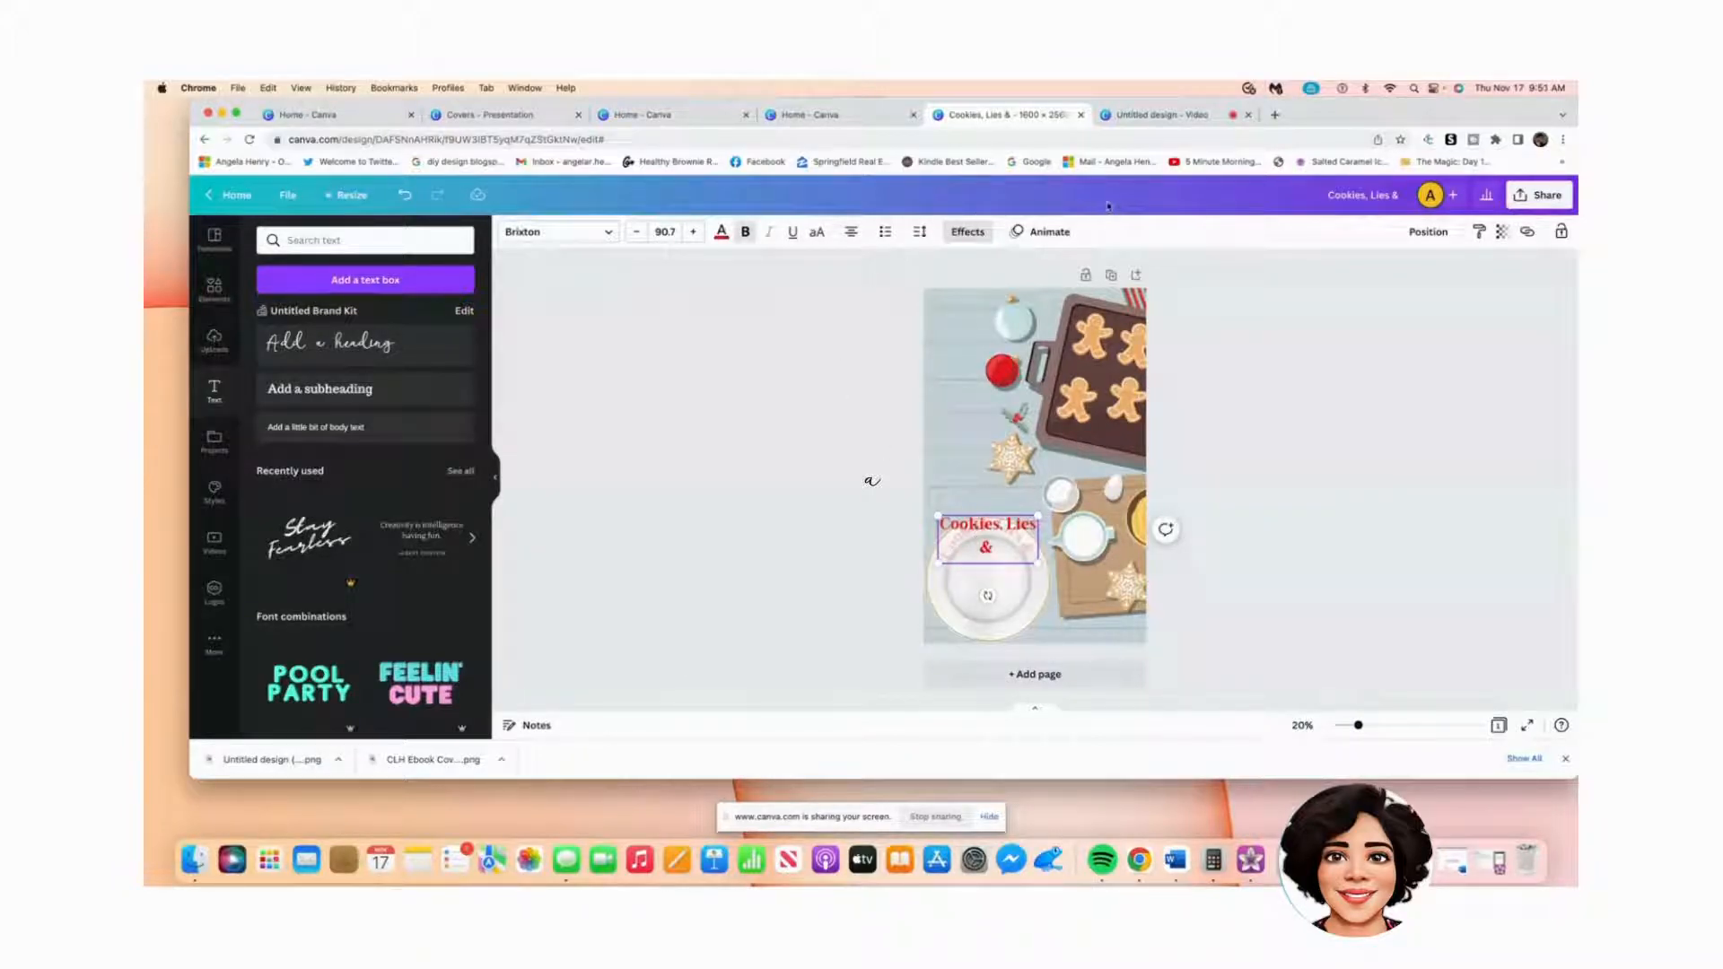
pyautogui.click(967, 231)
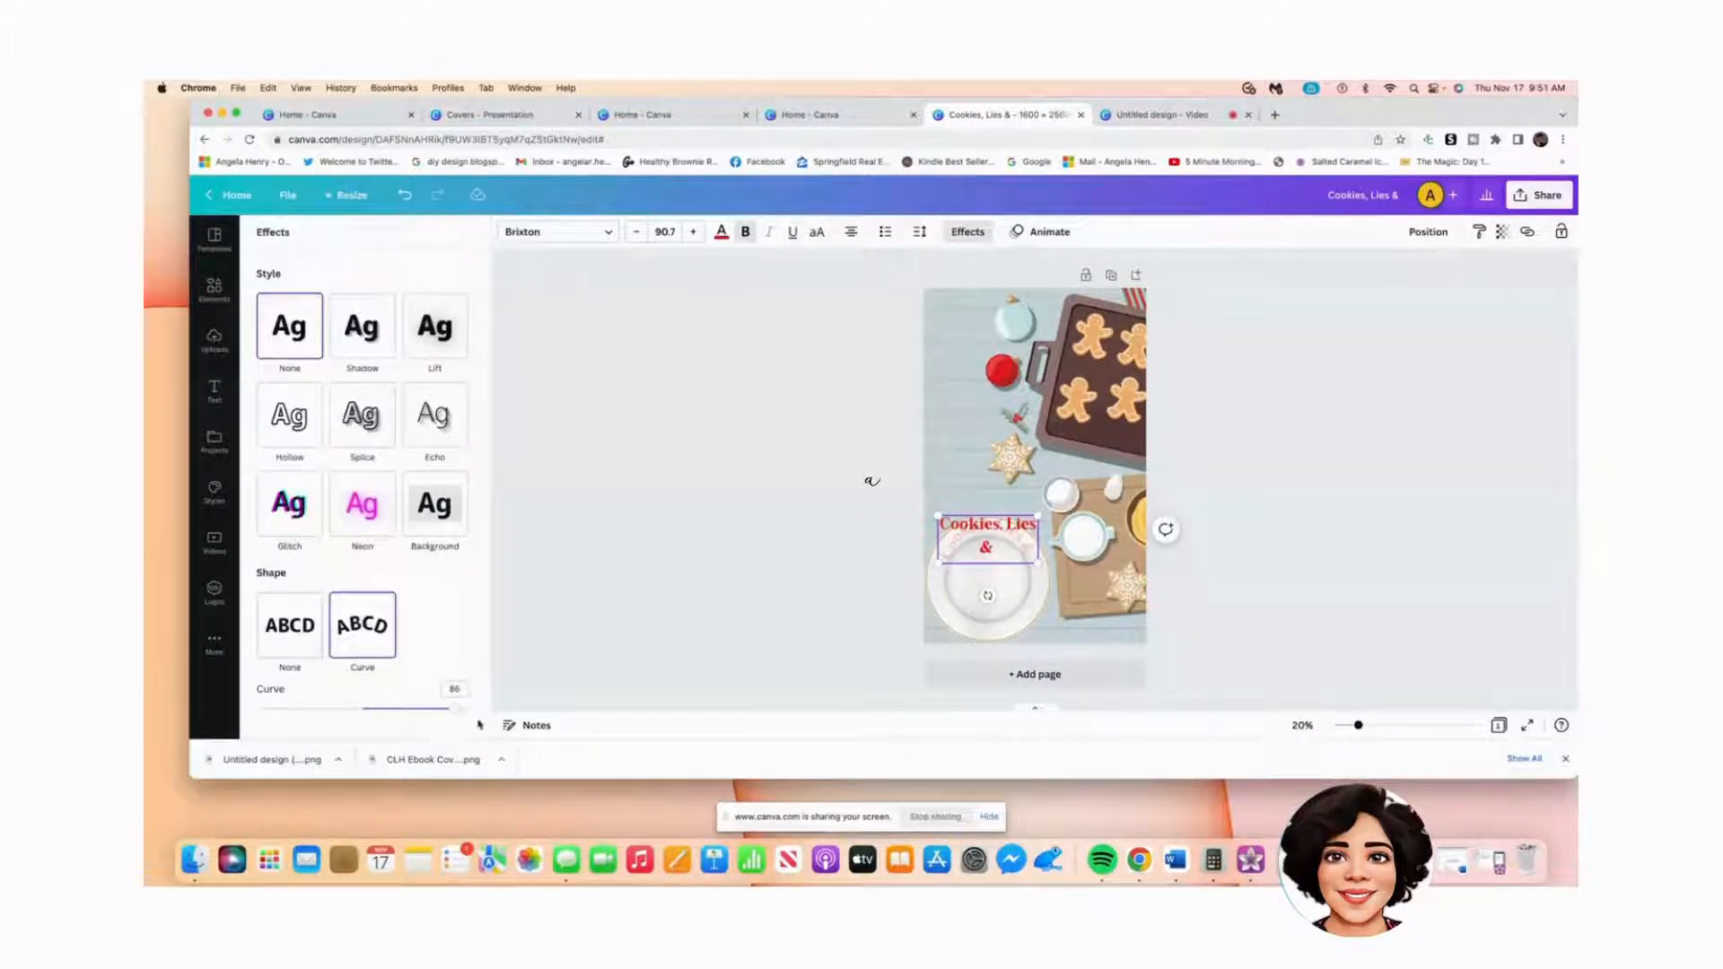
pyautogui.moveTo(456, 709); pyautogui.dragTo(451, 710)
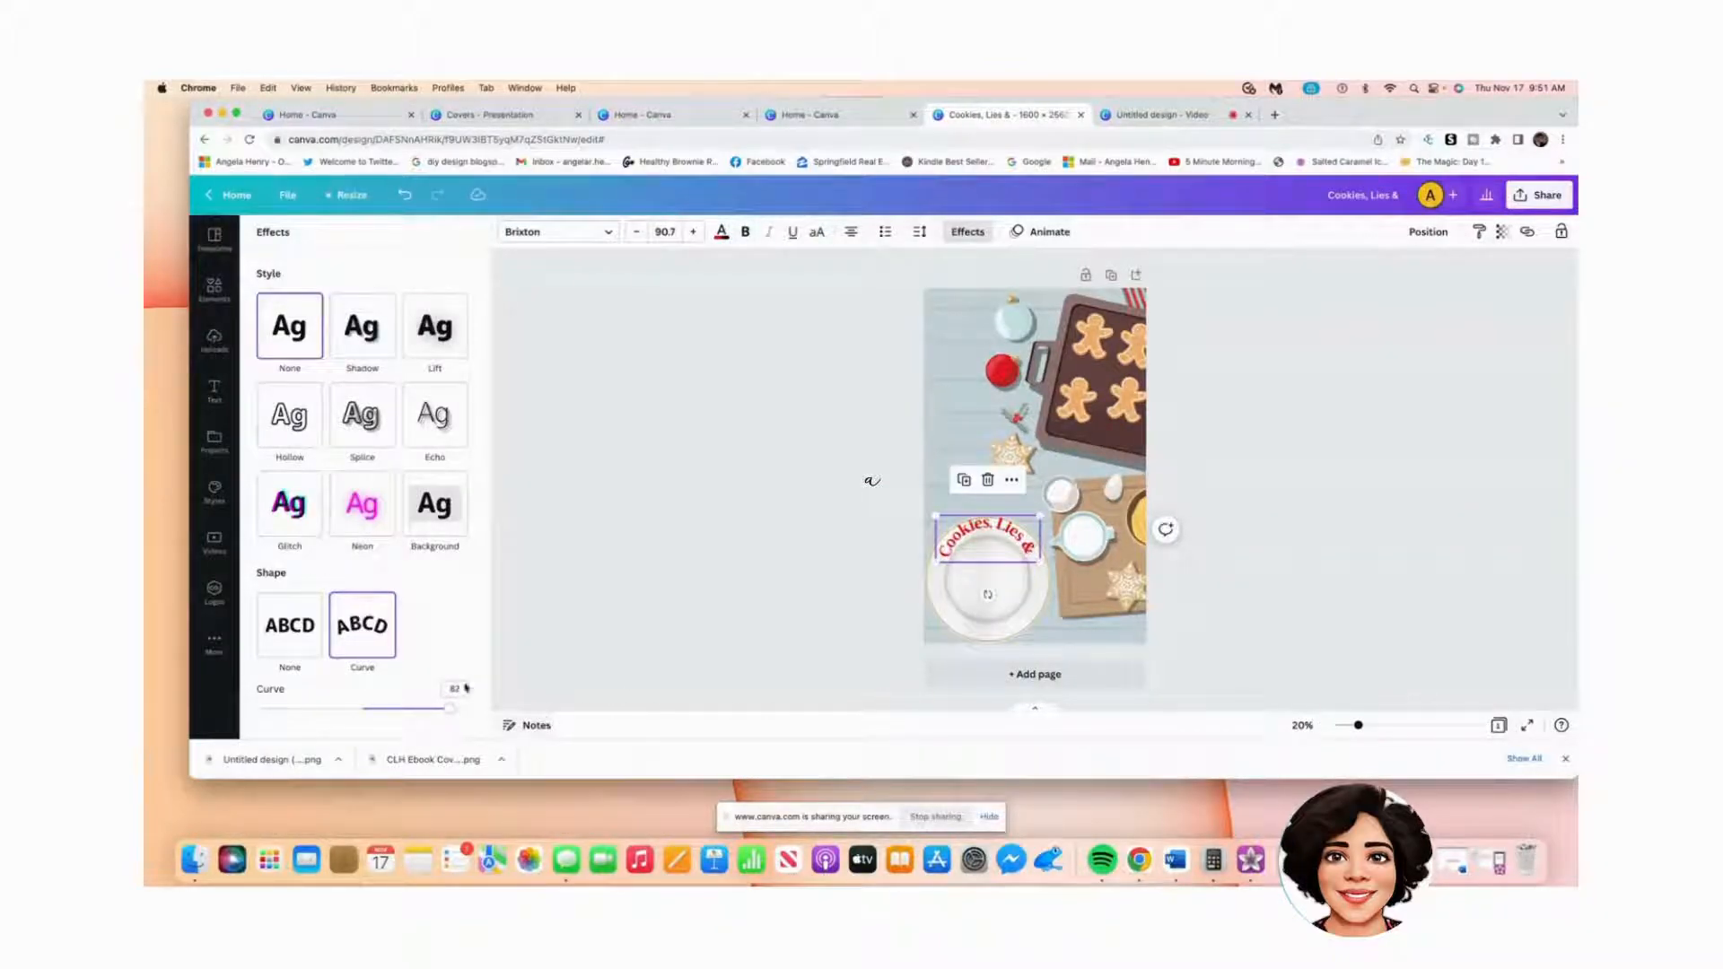
# Step: Drag the curved title toward the plate's top rim
pyautogui.moveTo(1005, 546); pyautogui.dragTo(1003, 546)
pyautogui.moveTo(986, 548); pyautogui.dragTo(985, 524)
pyautogui.doubleClick(966, 529)
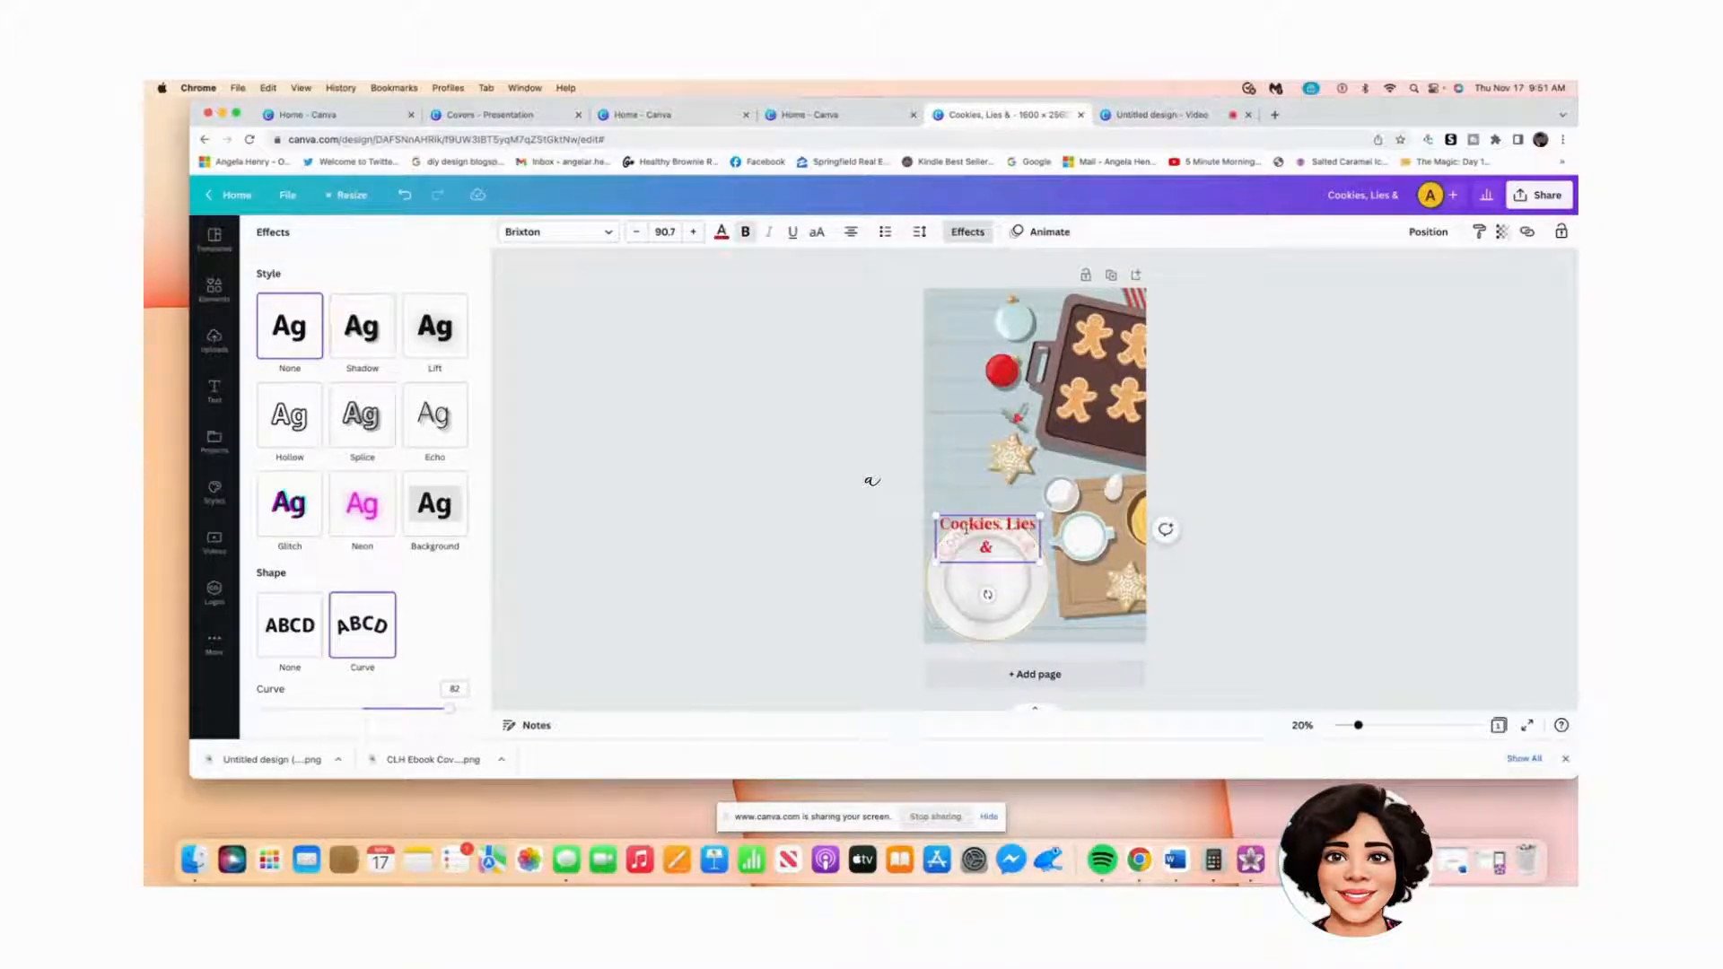
pyautogui.press('Escape')
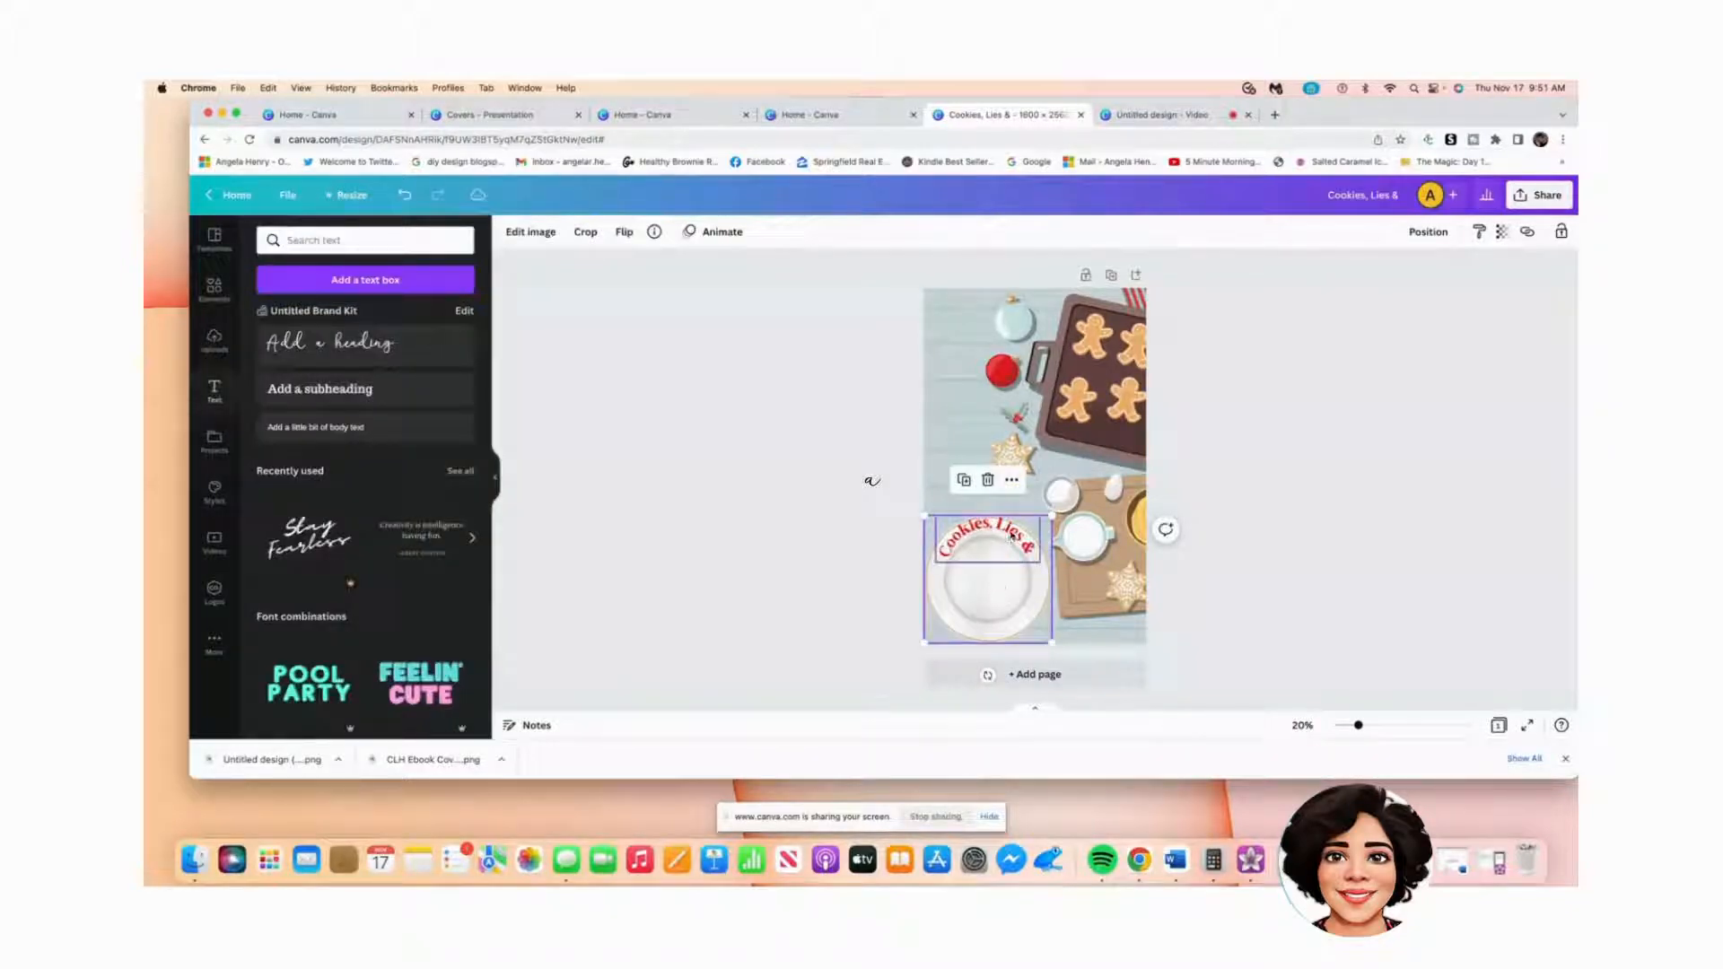
pyautogui.moveTo(978, 539); pyautogui.dragTo(975, 530)
pyautogui.click(1288, 590)
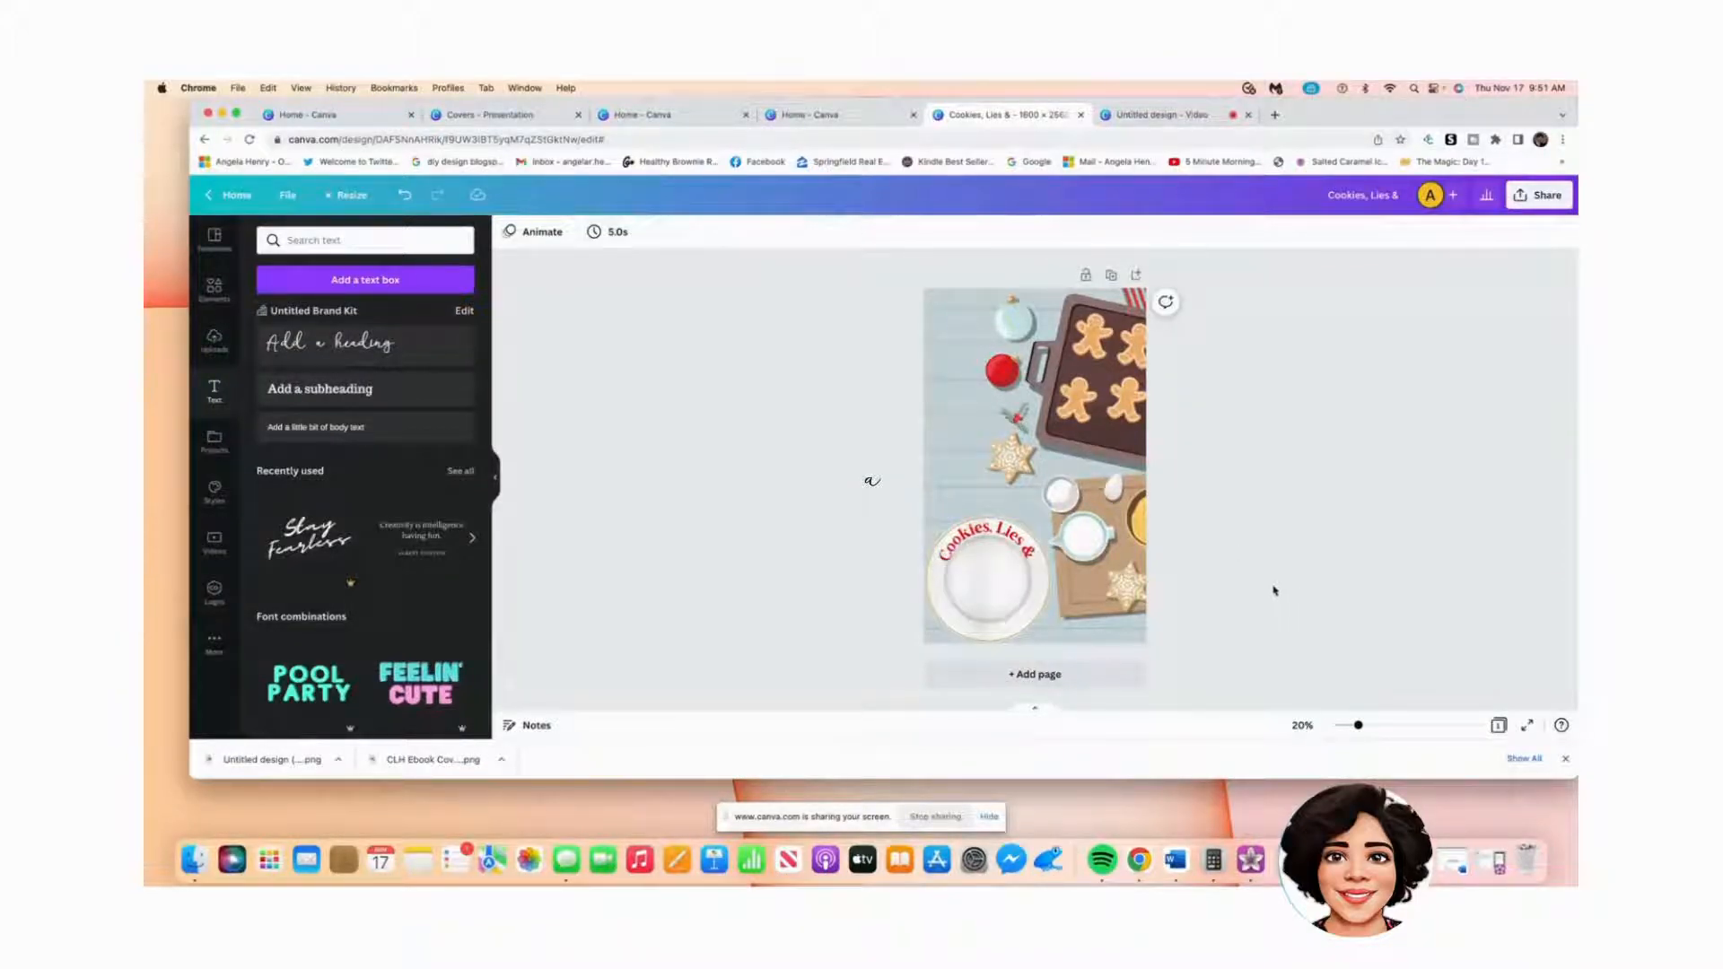
# Step: Fine-tune the curved title so it tucks inside the upper rim, then deselect everything
pyautogui.click(954, 545)
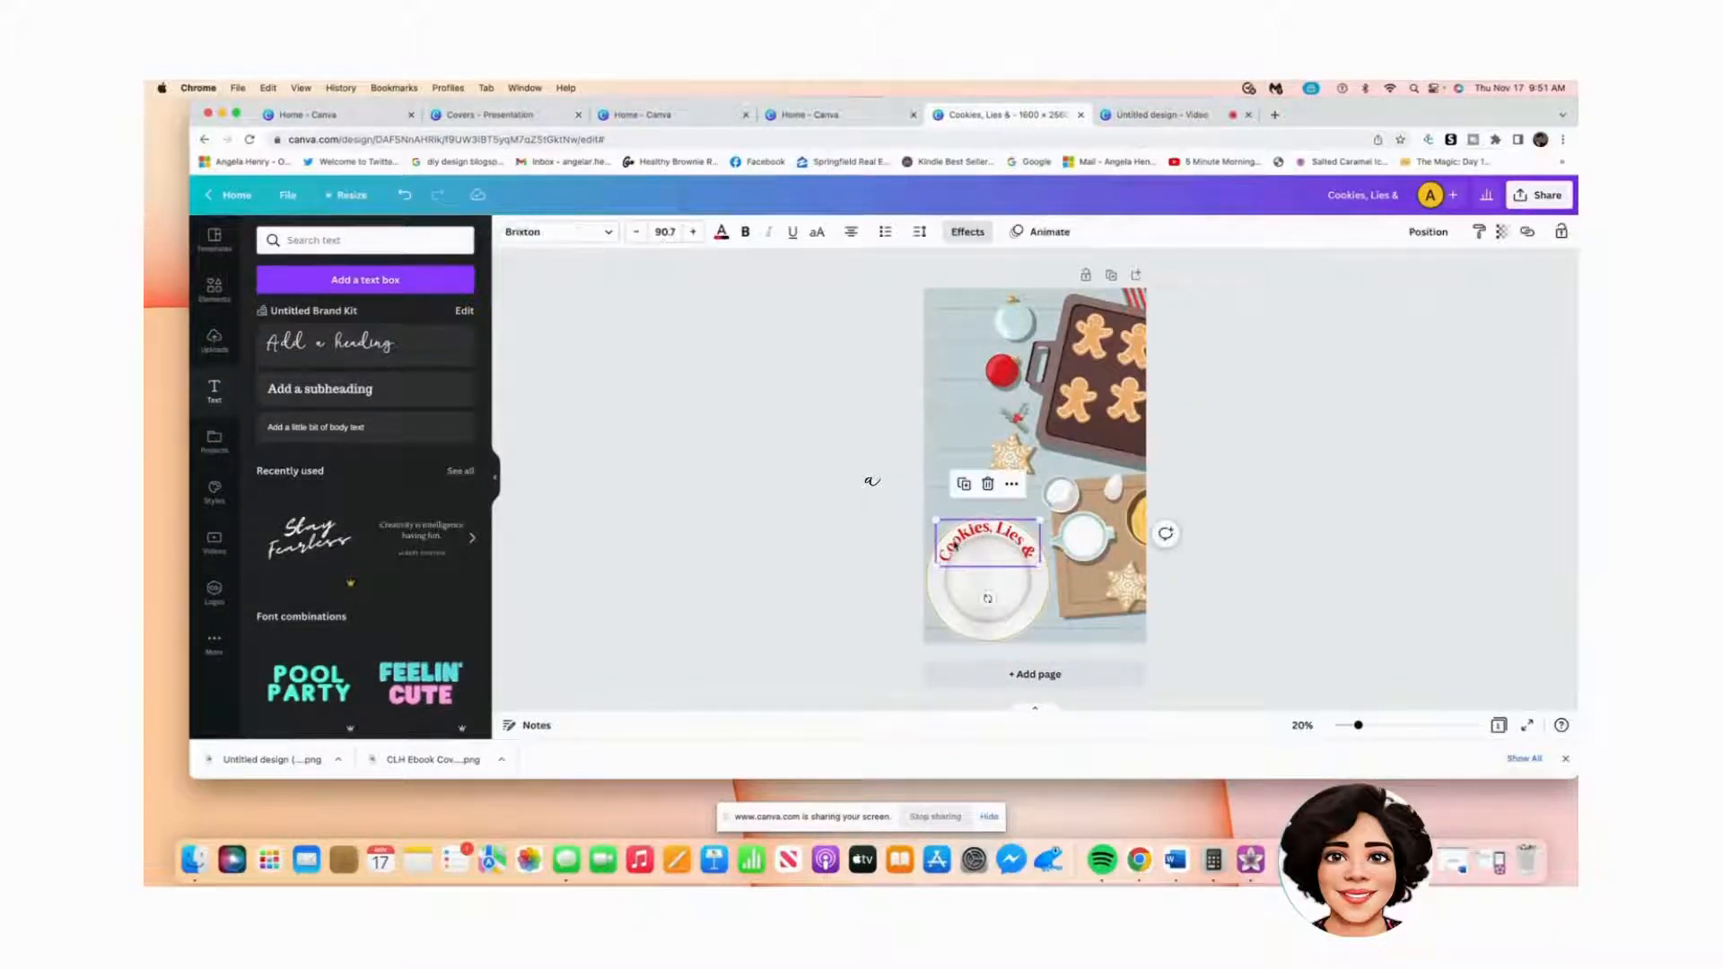
pyautogui.click(954, 544)
pyautogui.click(975, 535)
pyautogui.moveTo(976, 535); pyautogui.dragTo(976, 531)
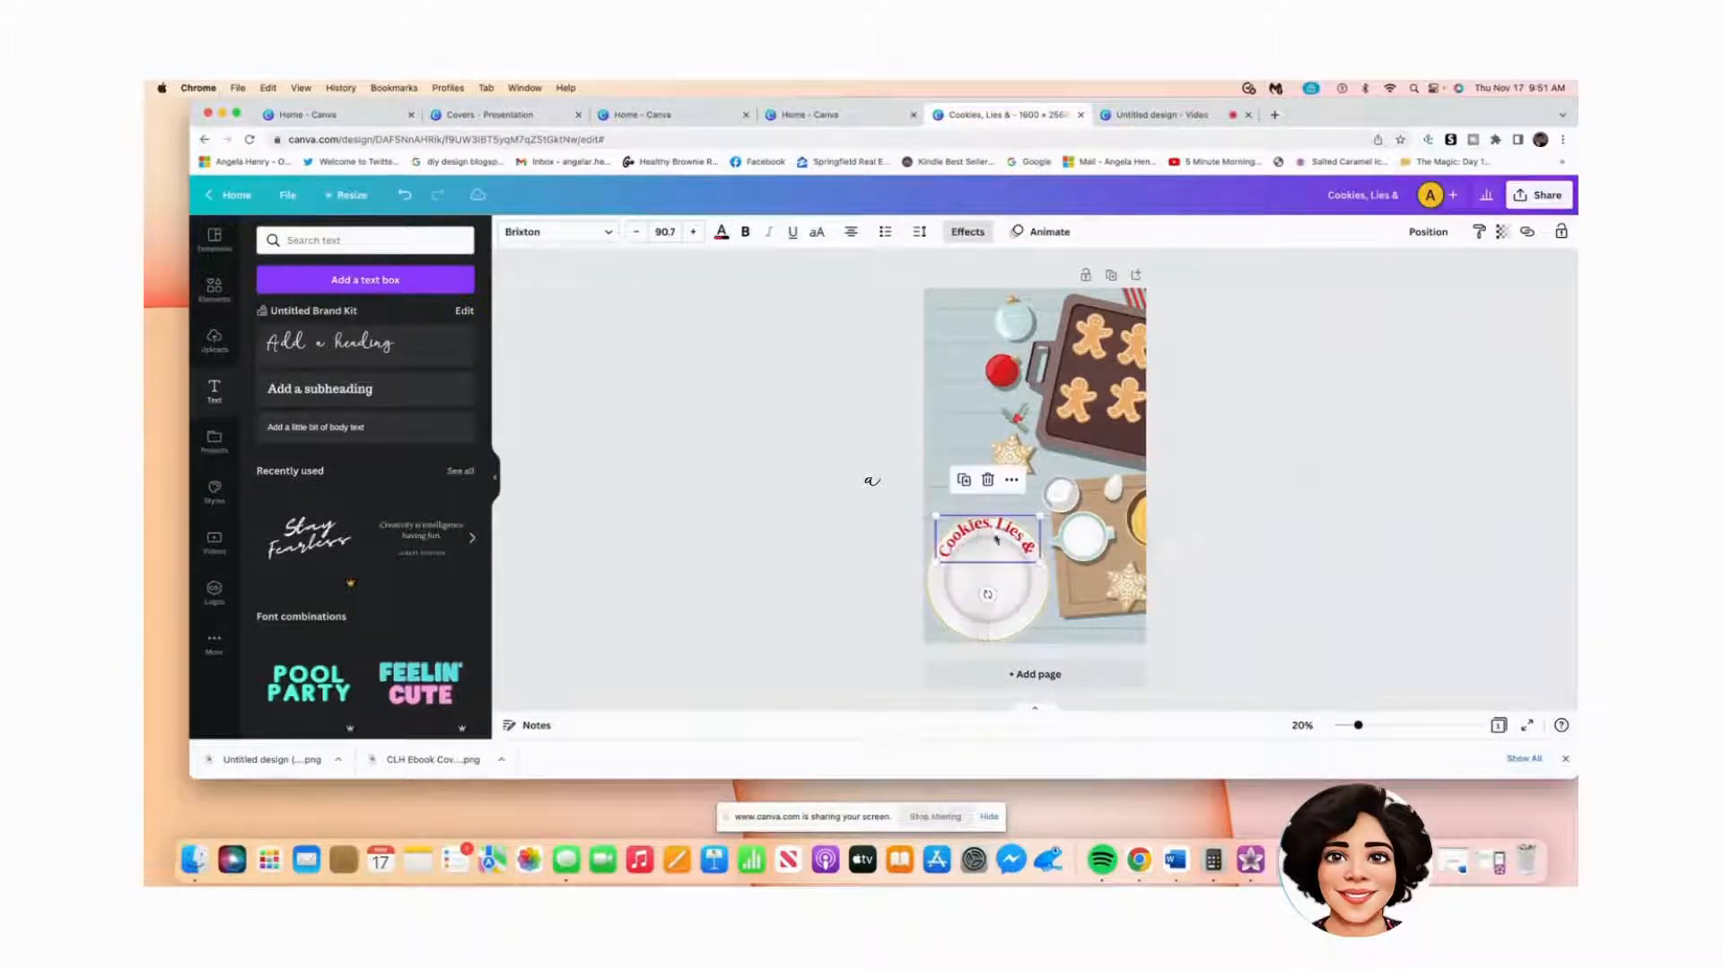
pyautogui.click(1271, 580)
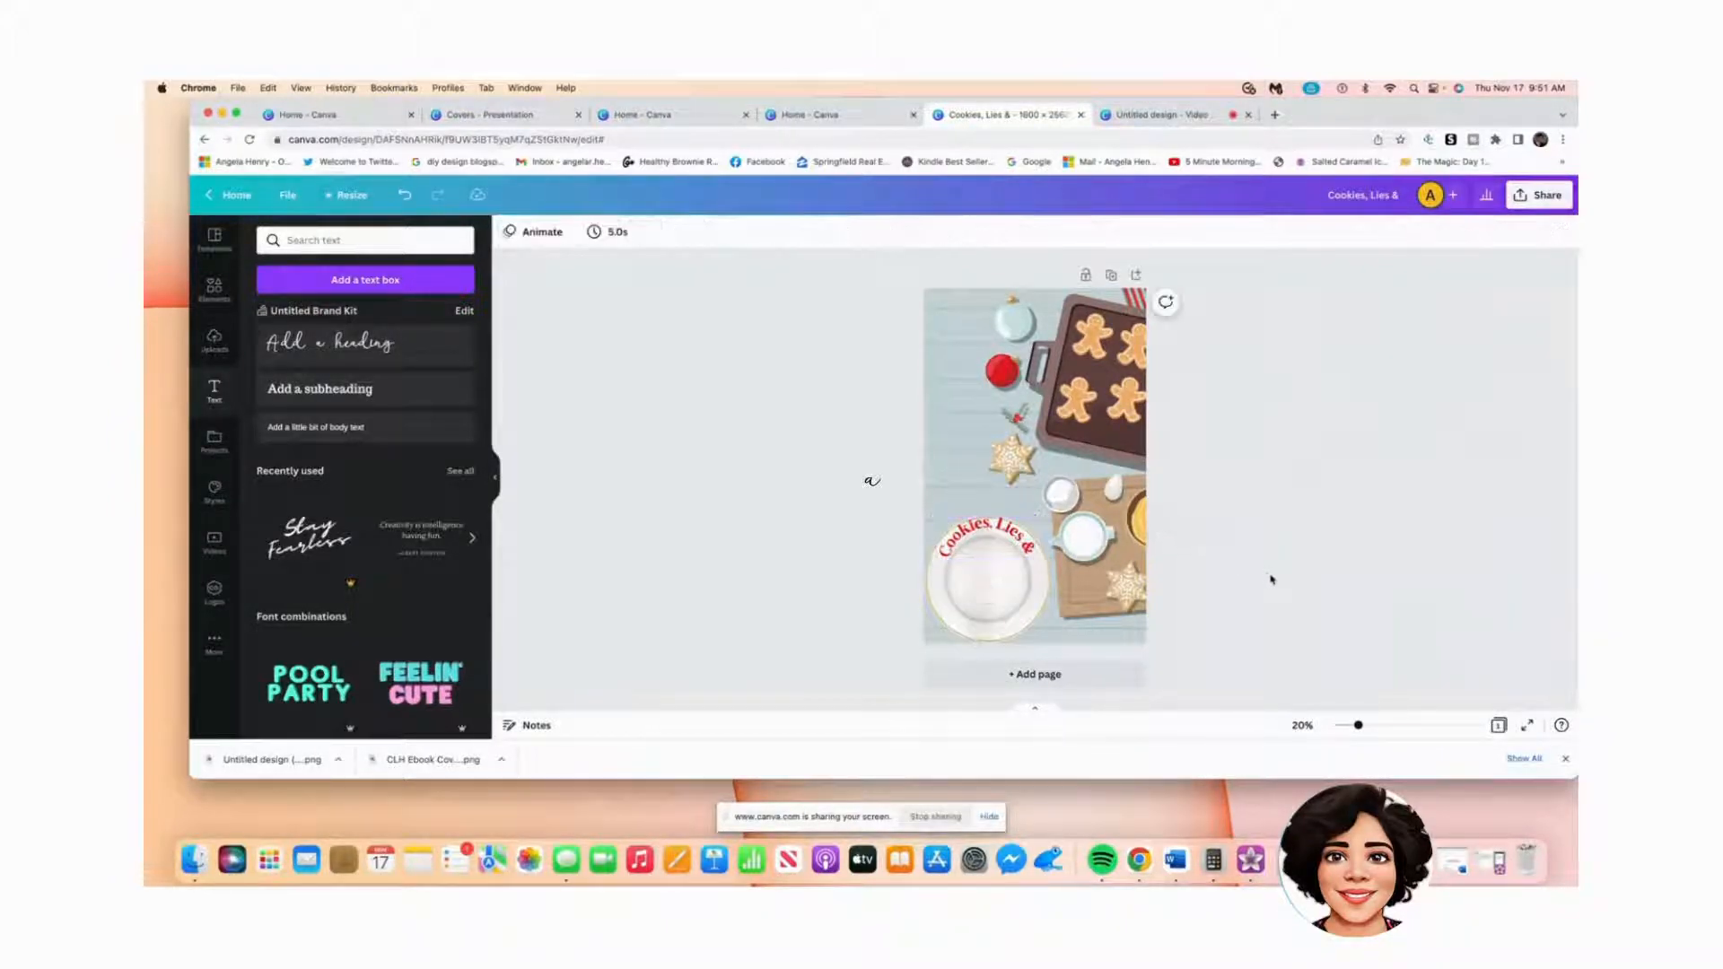
pyautogui.click(1006, 536)
pyautogui.moveTo(1005, 536); pyautogui.dragTo(1003, 532)
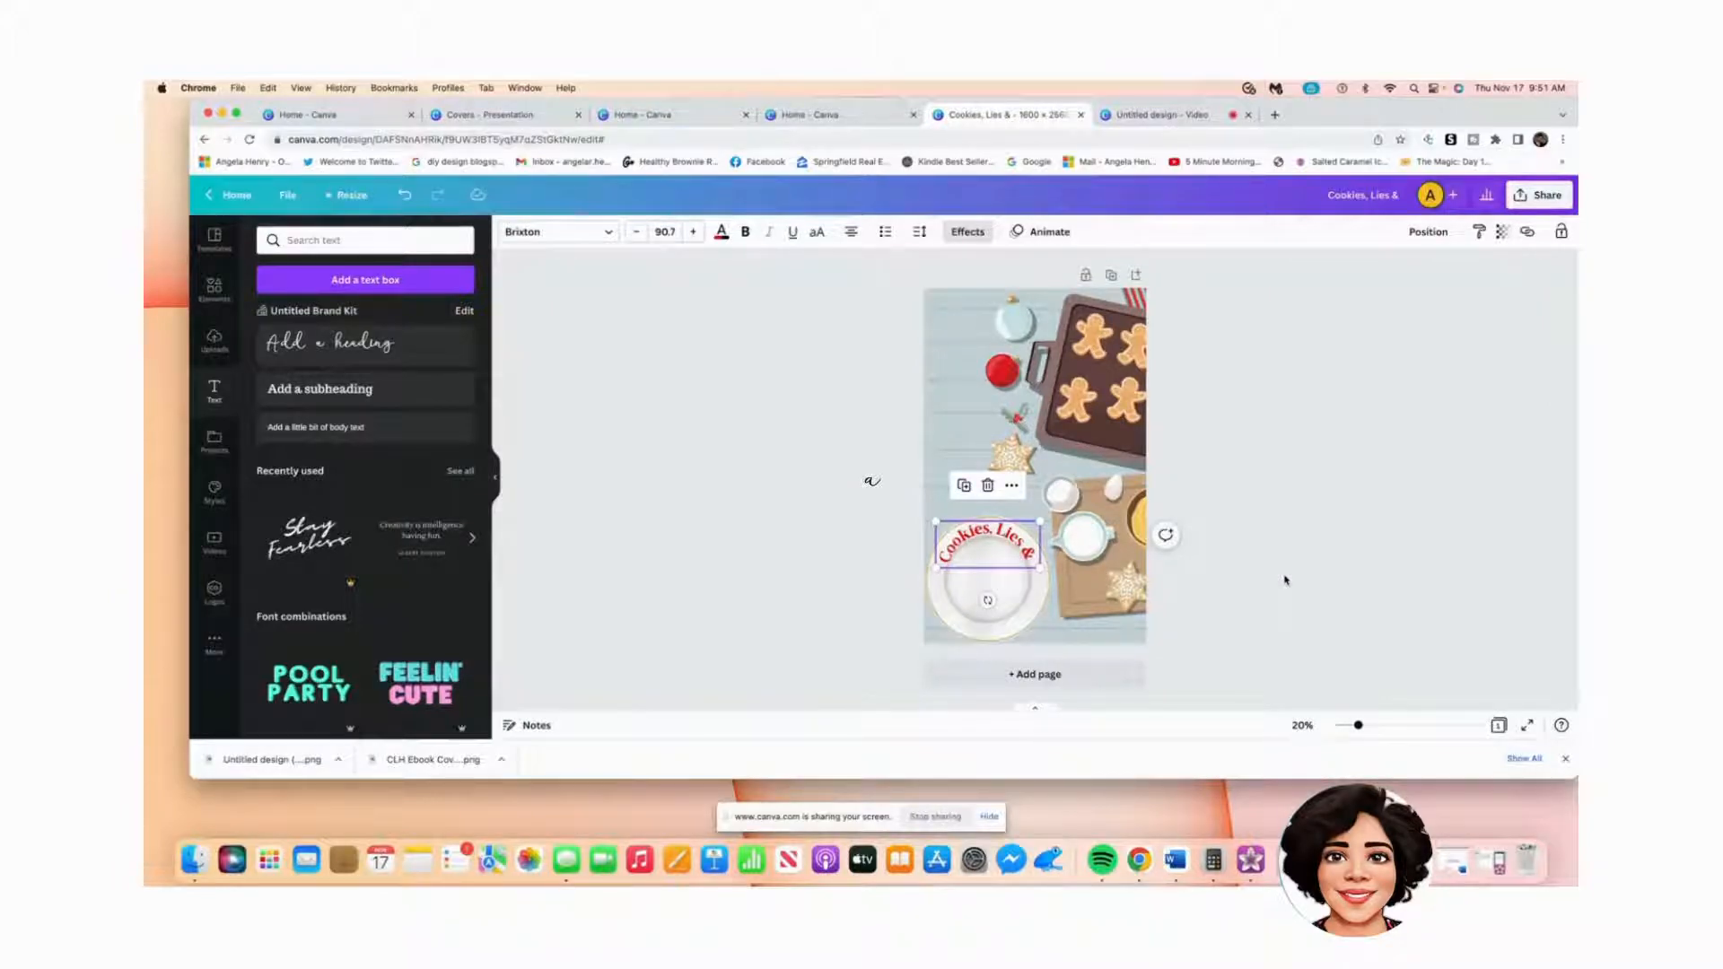
pyautogui.click(940, 632)
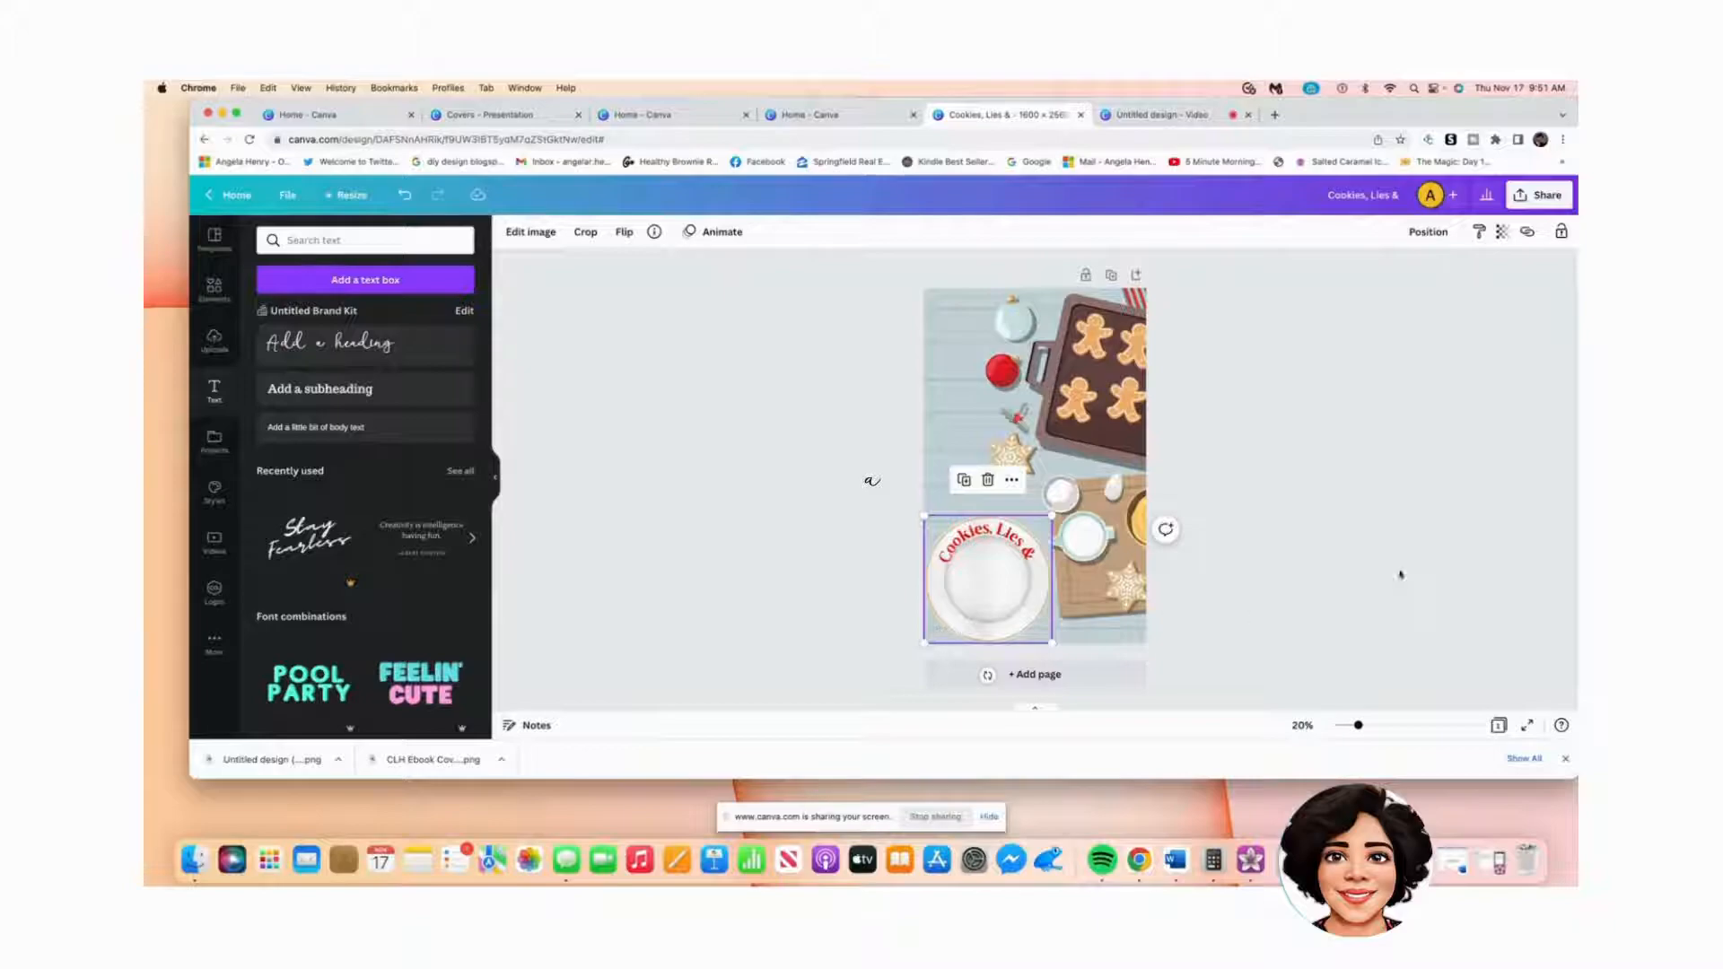
pyautogui.click(680, 581)
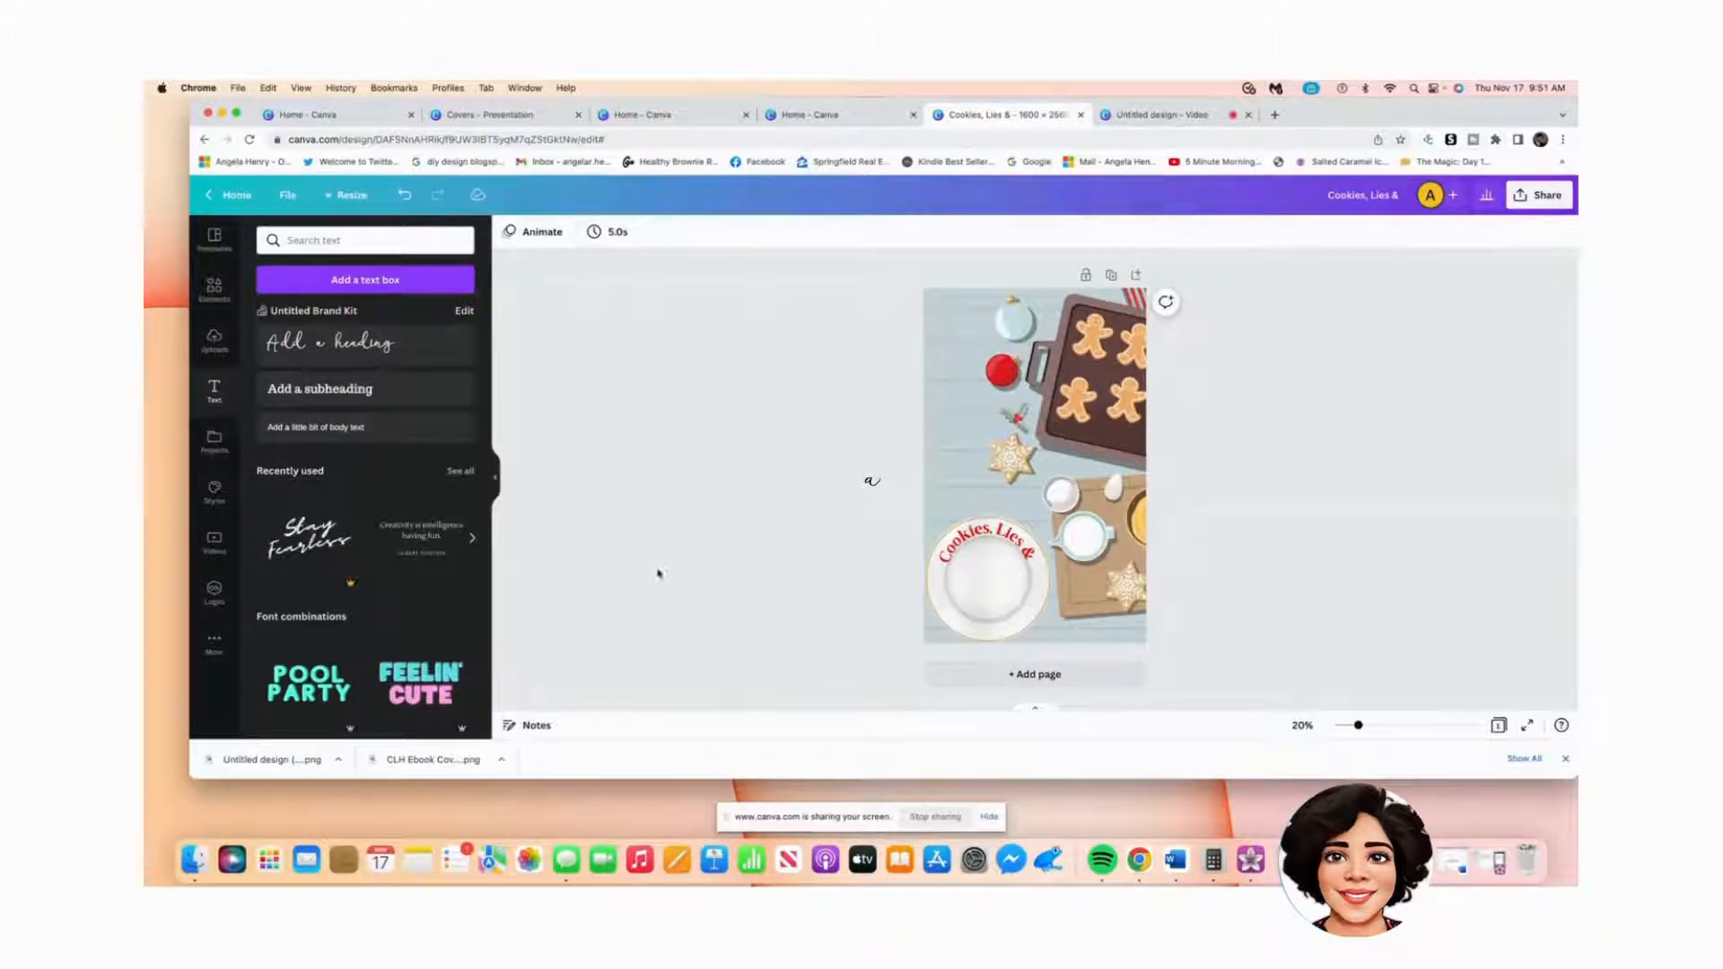
# Step: Add a new heading containing the author's name and enlarge it
pyautogui.click(386, 370)
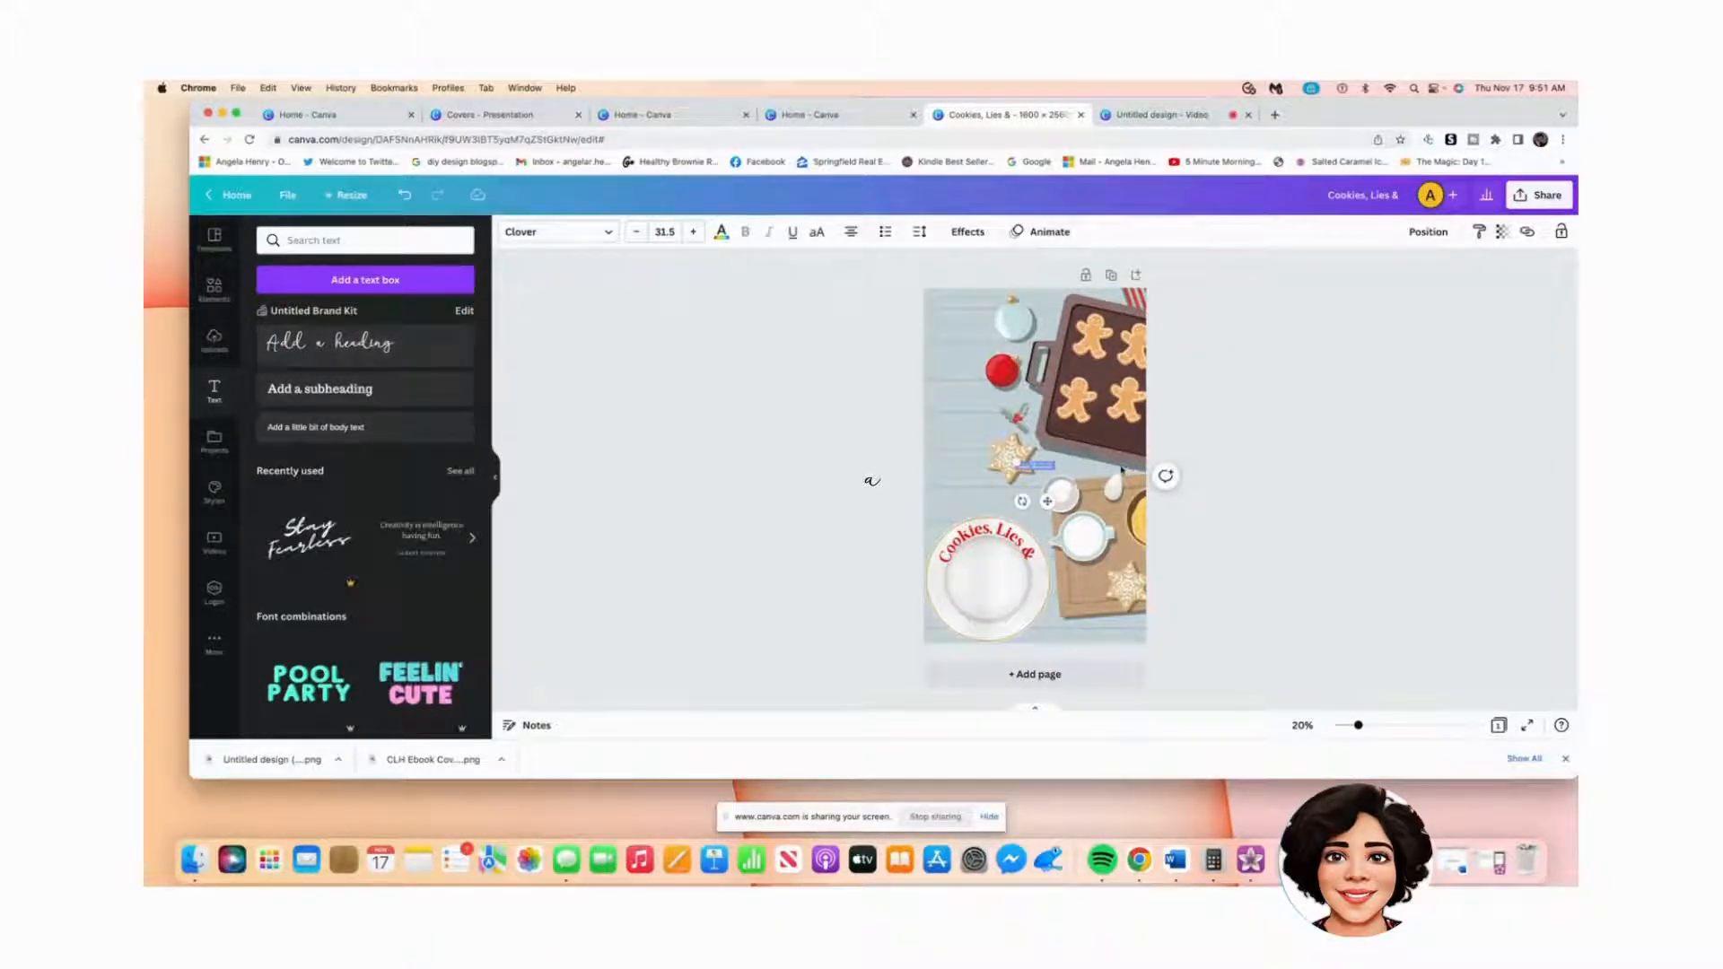
pyautogui.moveTo(1016, 461); pyautogui.dragTo(970, 454)
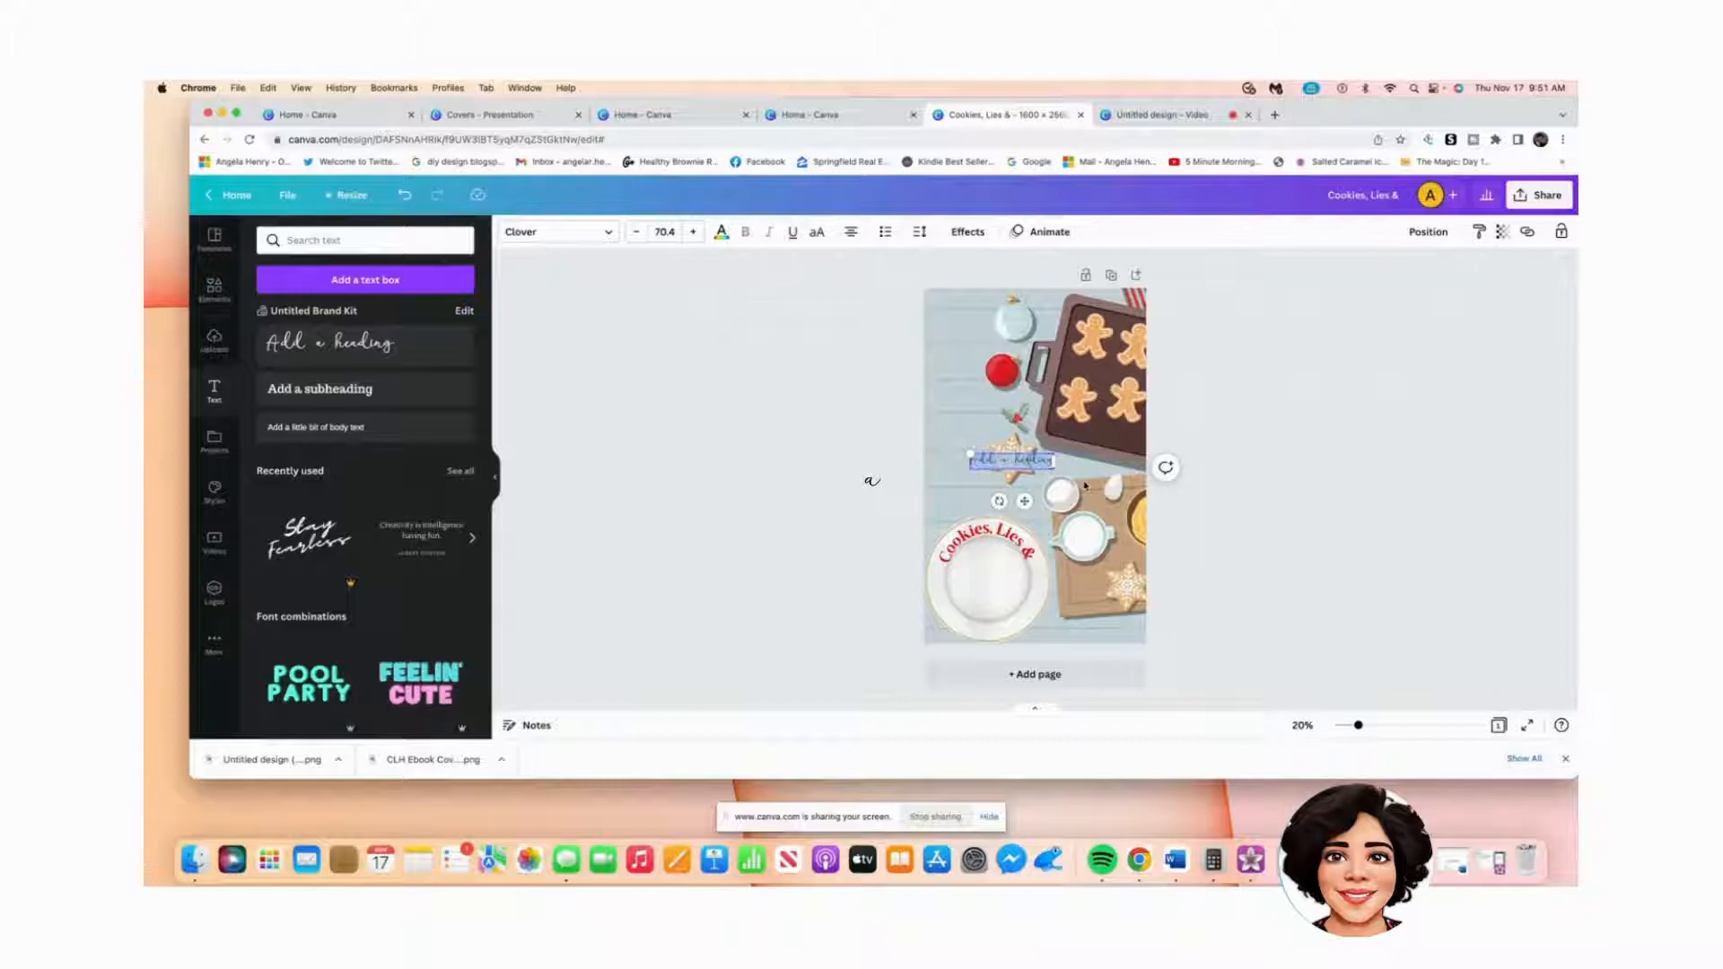
pyautogui.press('BackSpace')
pyautogui.moveTo(988, 452); pyautogui.dragTo(977, 446)
pyautogui.click(959, 554)
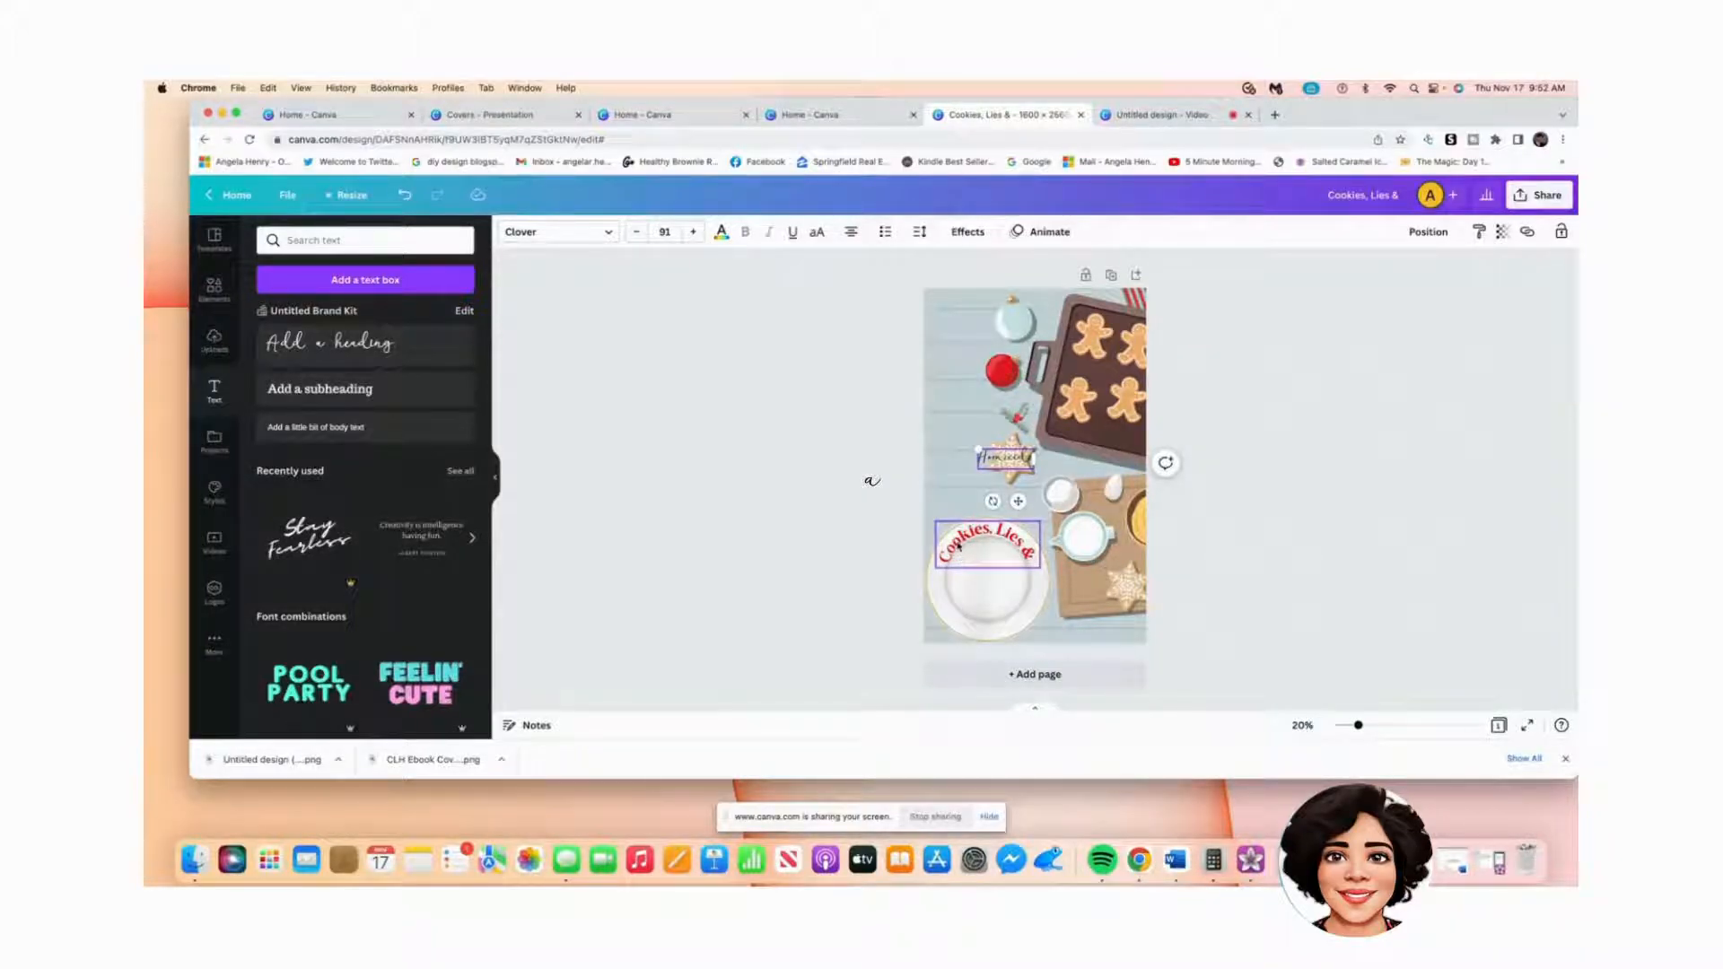
# Step: Adjust the script text size around 90, then enlarge it to about 117
pyautogui.click(959, 547)
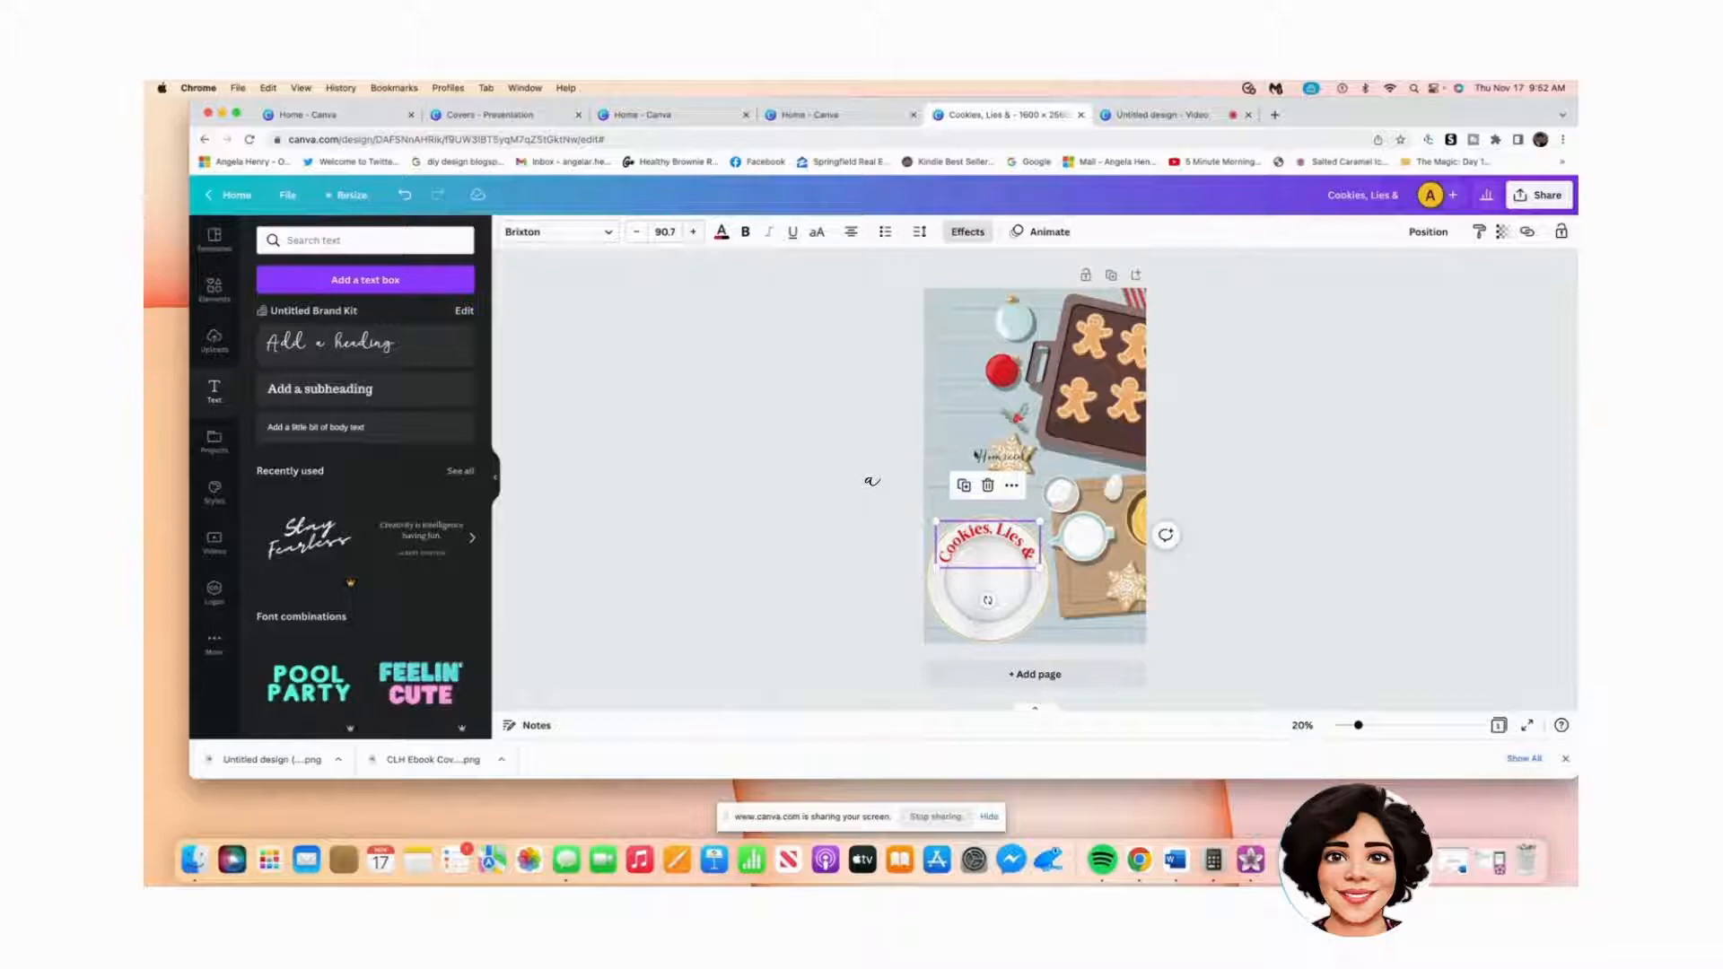
pyautogui.click(980, 456)
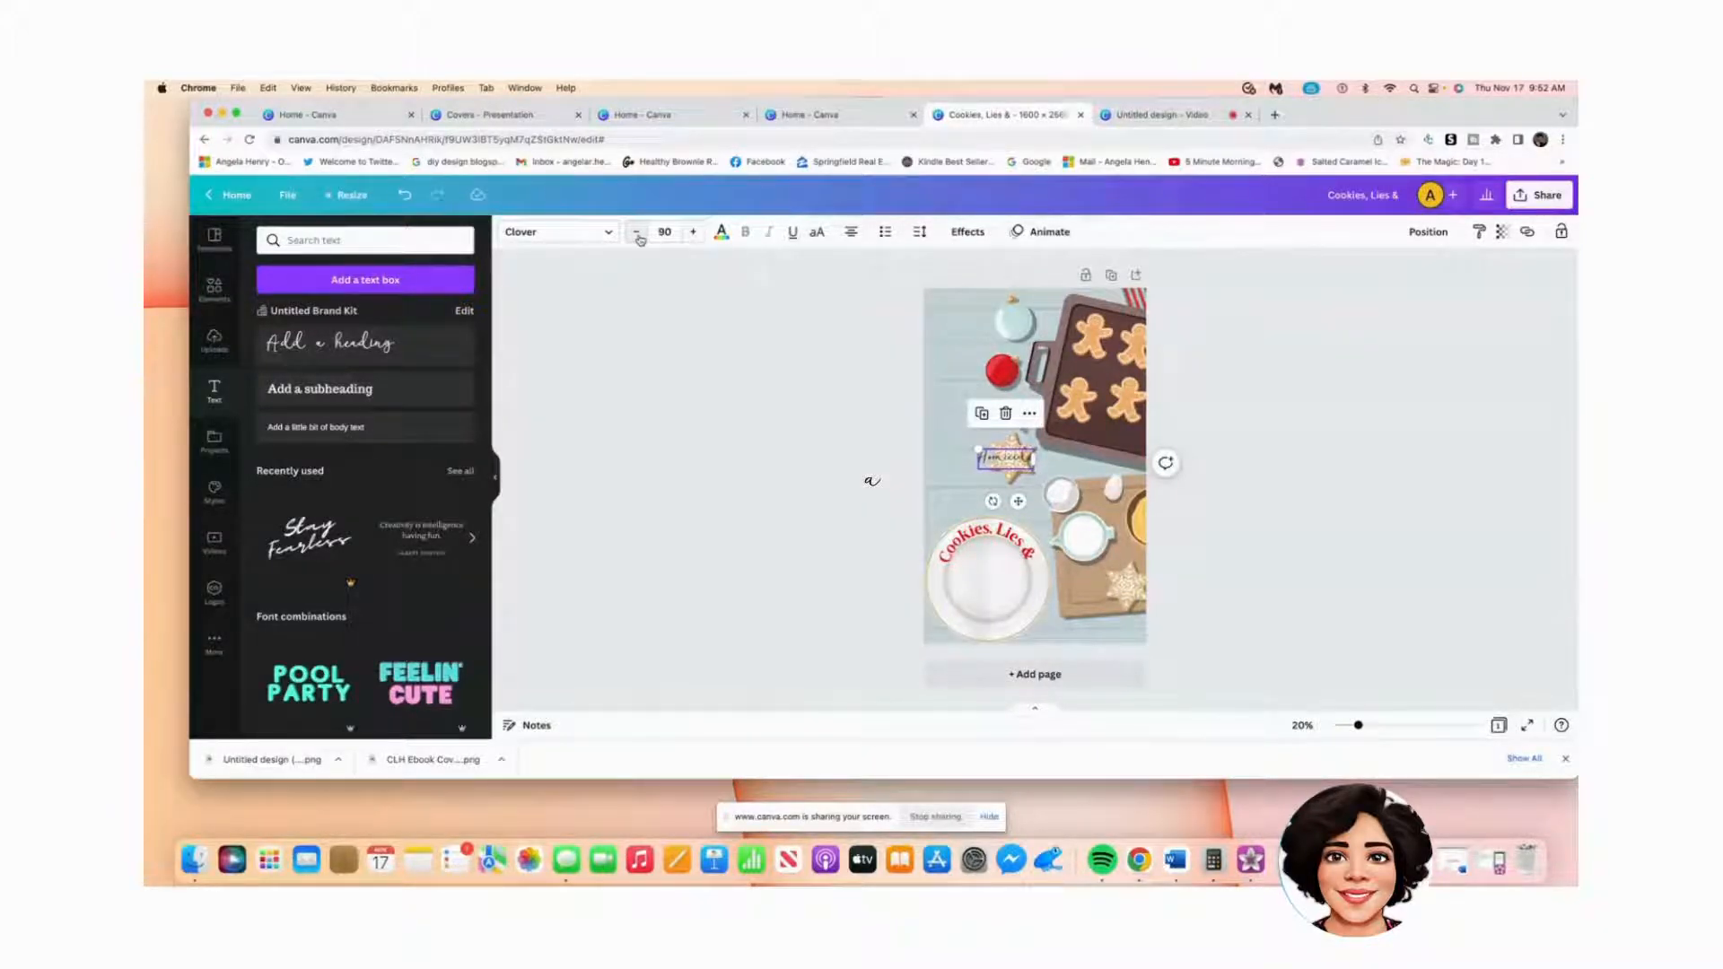
pyautogui.click(638, 236)
pyautogui.click(694, 235)
pyautogui.click(694, 235)
pyautogui.click(636, 232)
pyautogui.moveTo(978, 450); pyautogui.dragTo(962, 443)
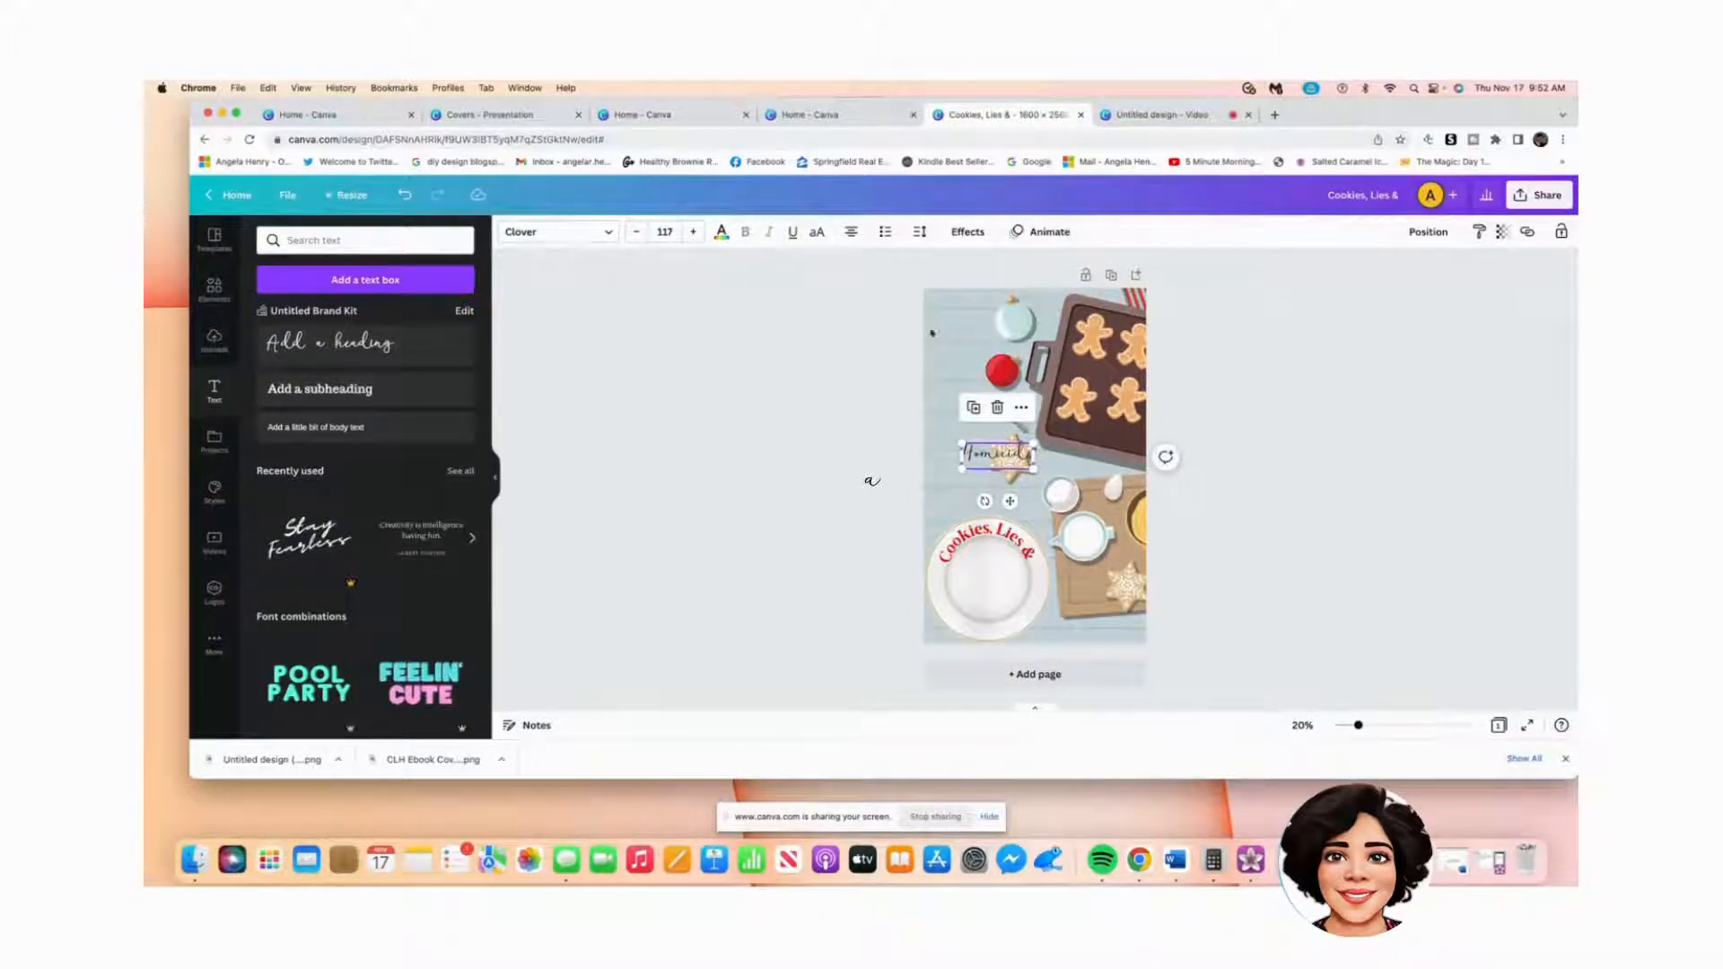
# Step: Set the Homicide text in red Brixton
pyautogui.click(970, 460)
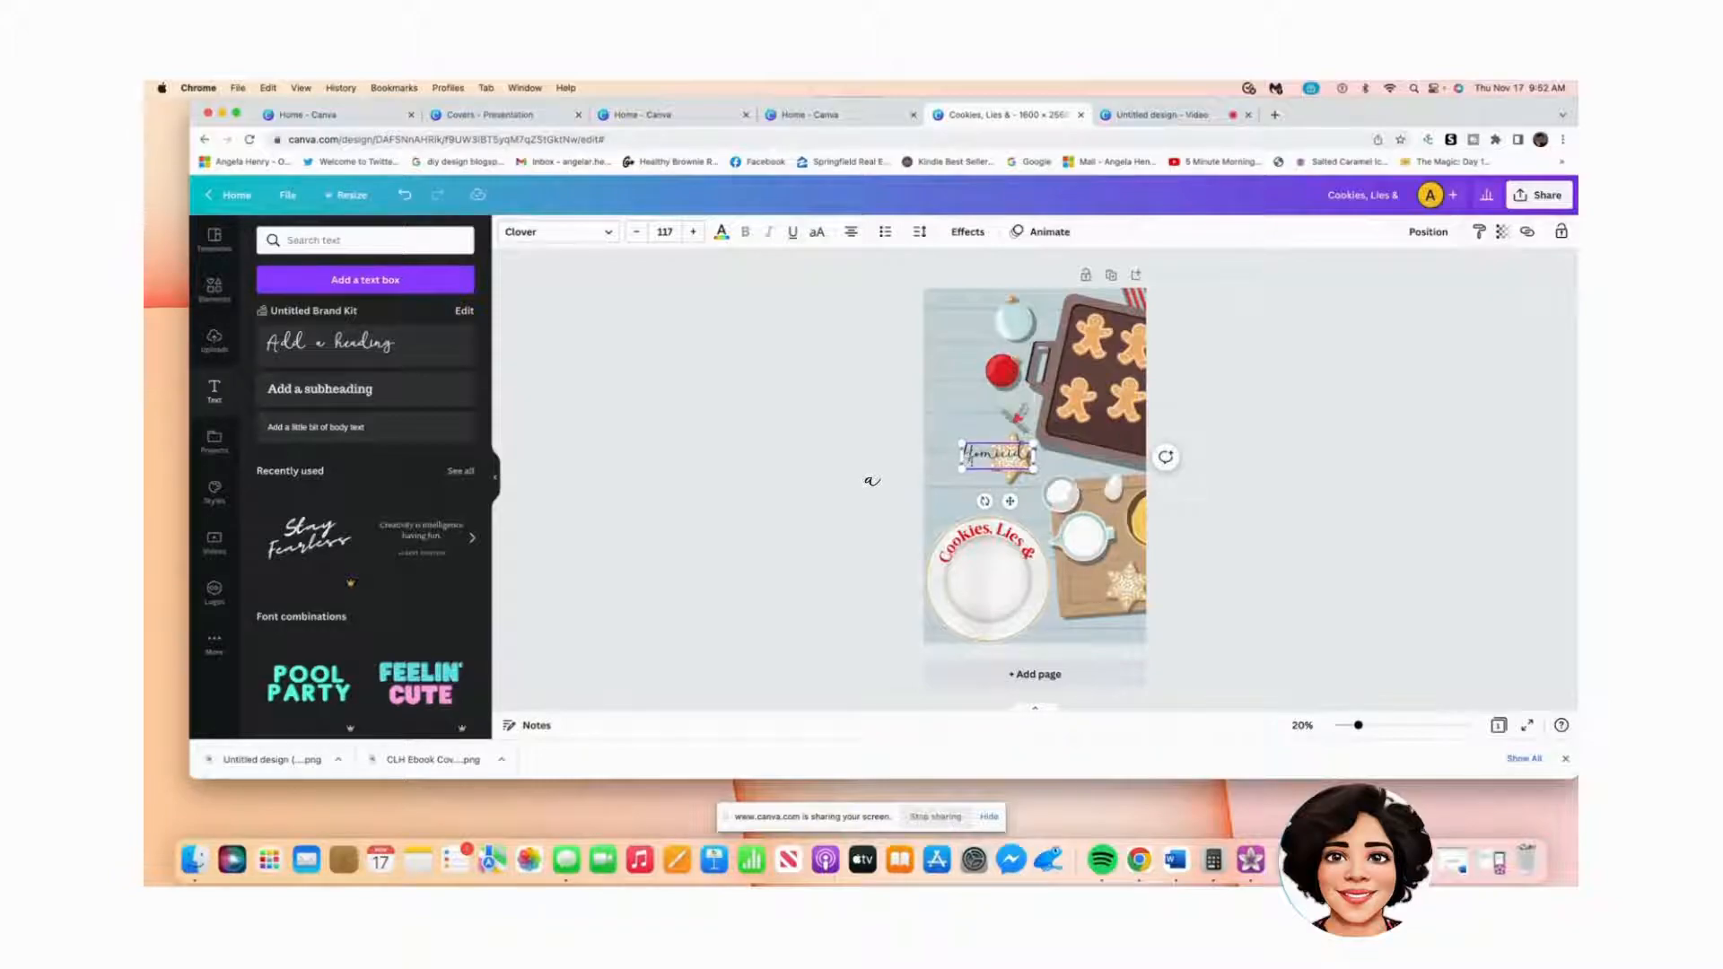
pyautogui.moveTo(966, 454); pyautogui.dragTo(1036, 453)
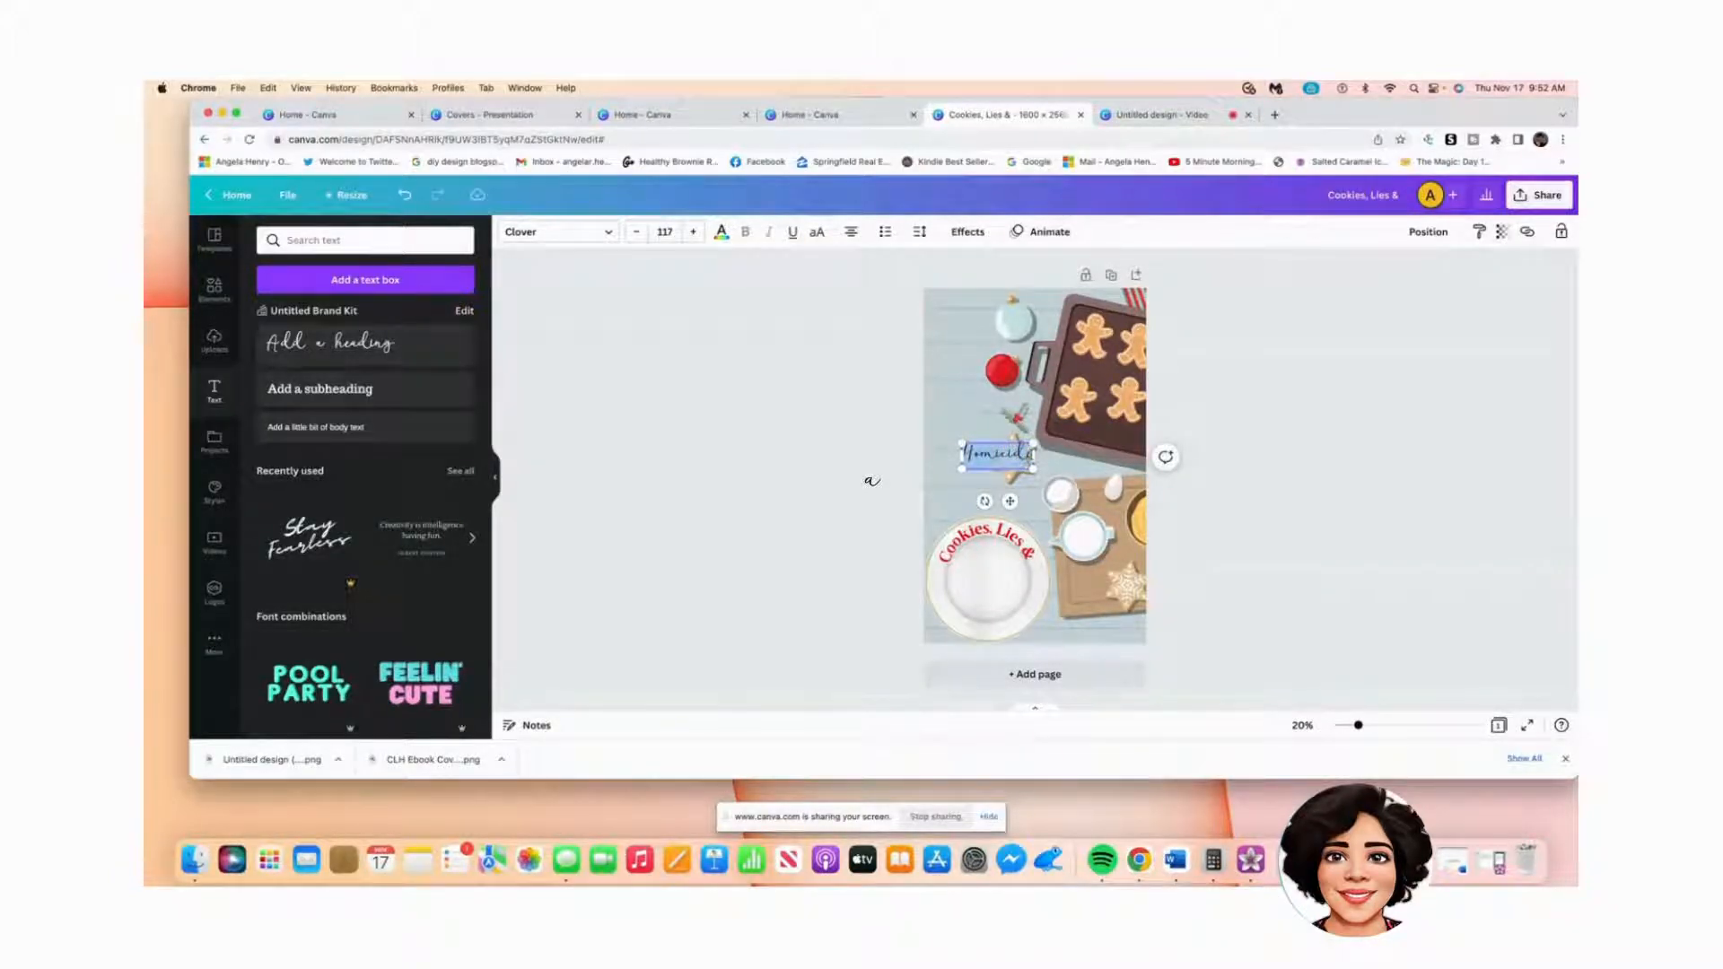
pyautogui.click(613, 235)
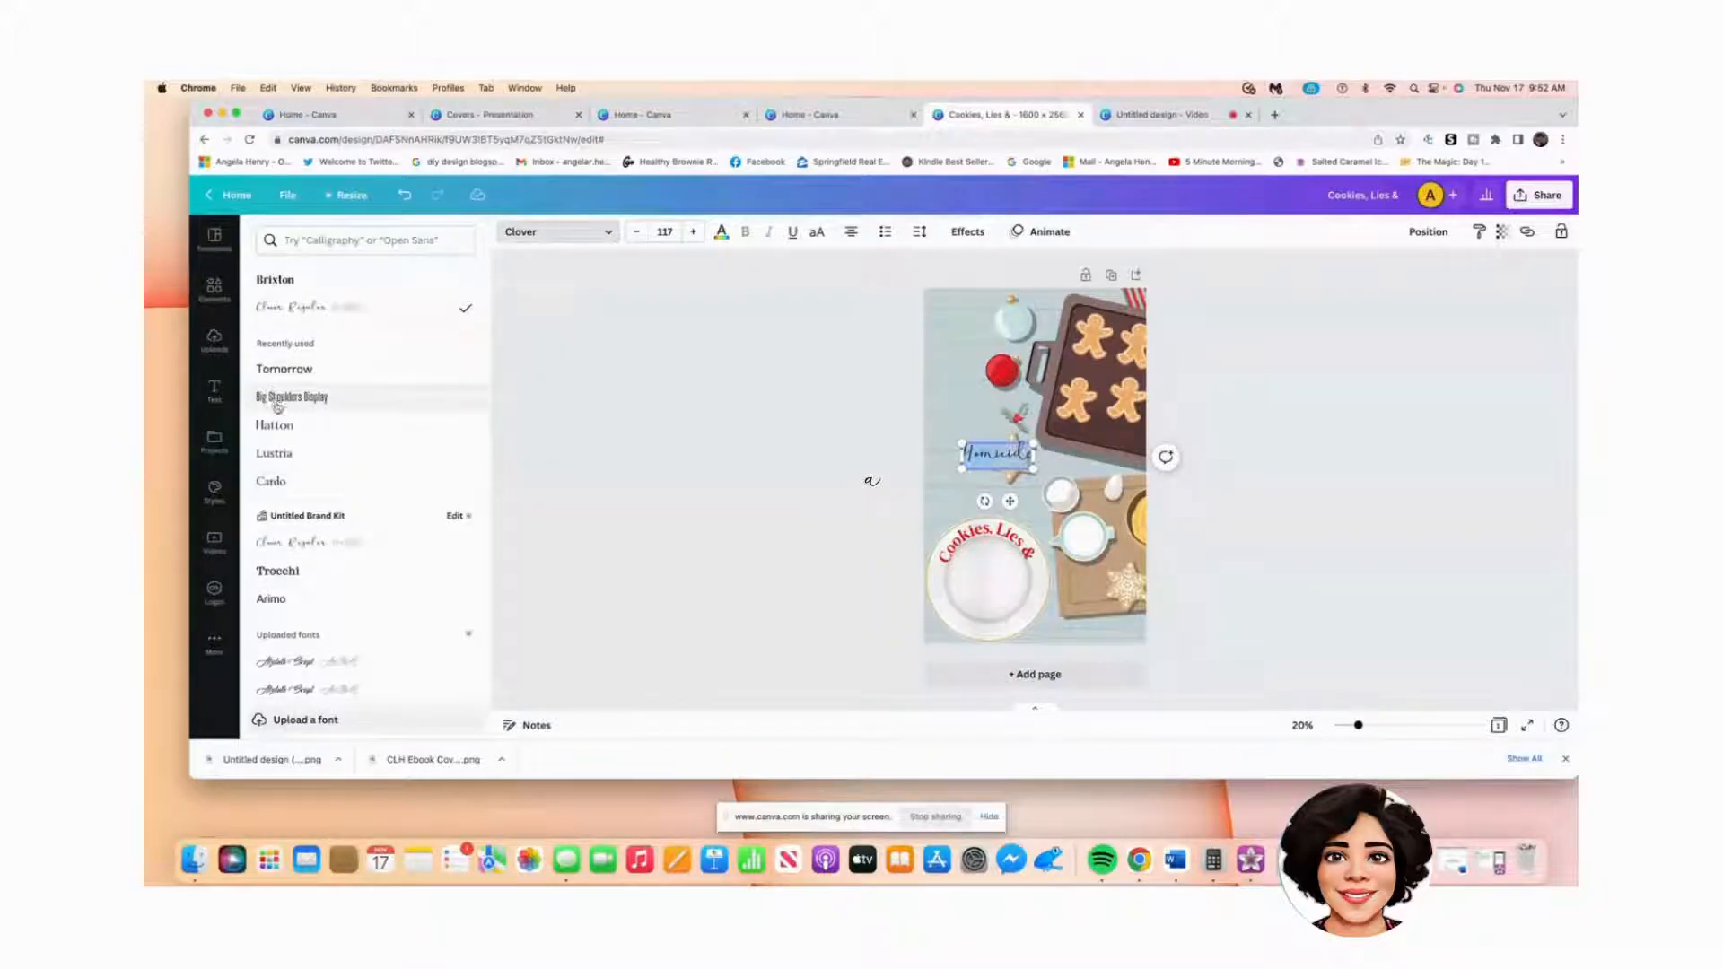
pyautogui.click(294, 280)
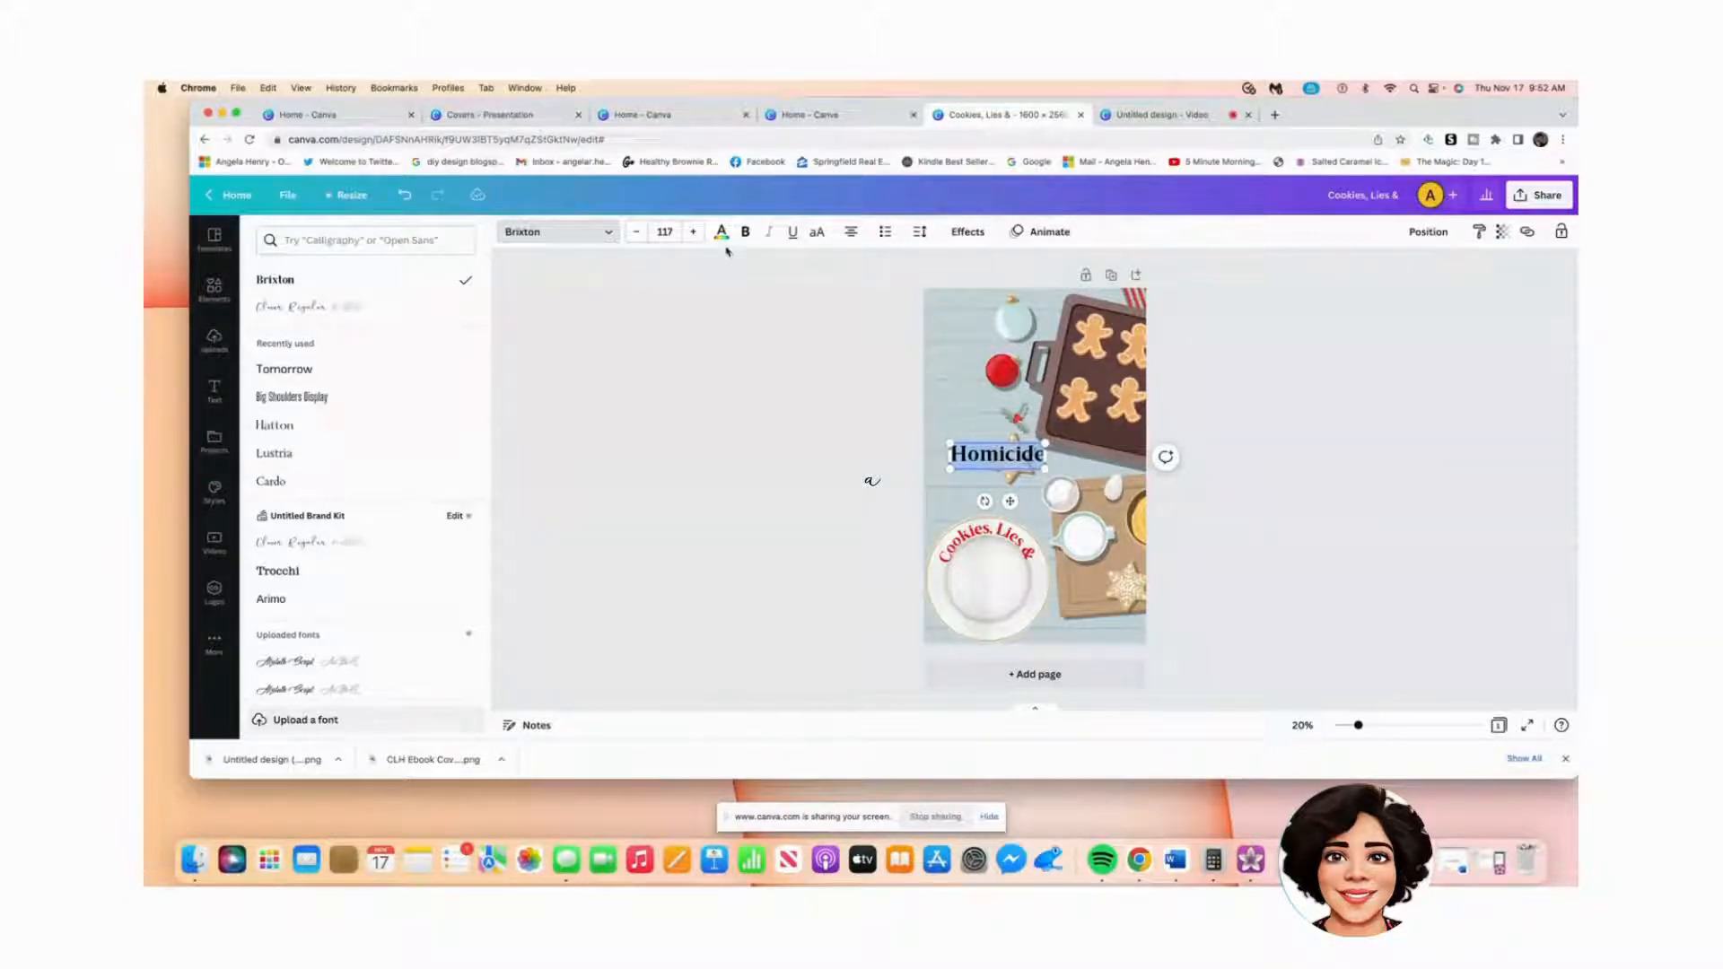
pyautogui.click(721, 234)
pyautogui.click(346, 305)
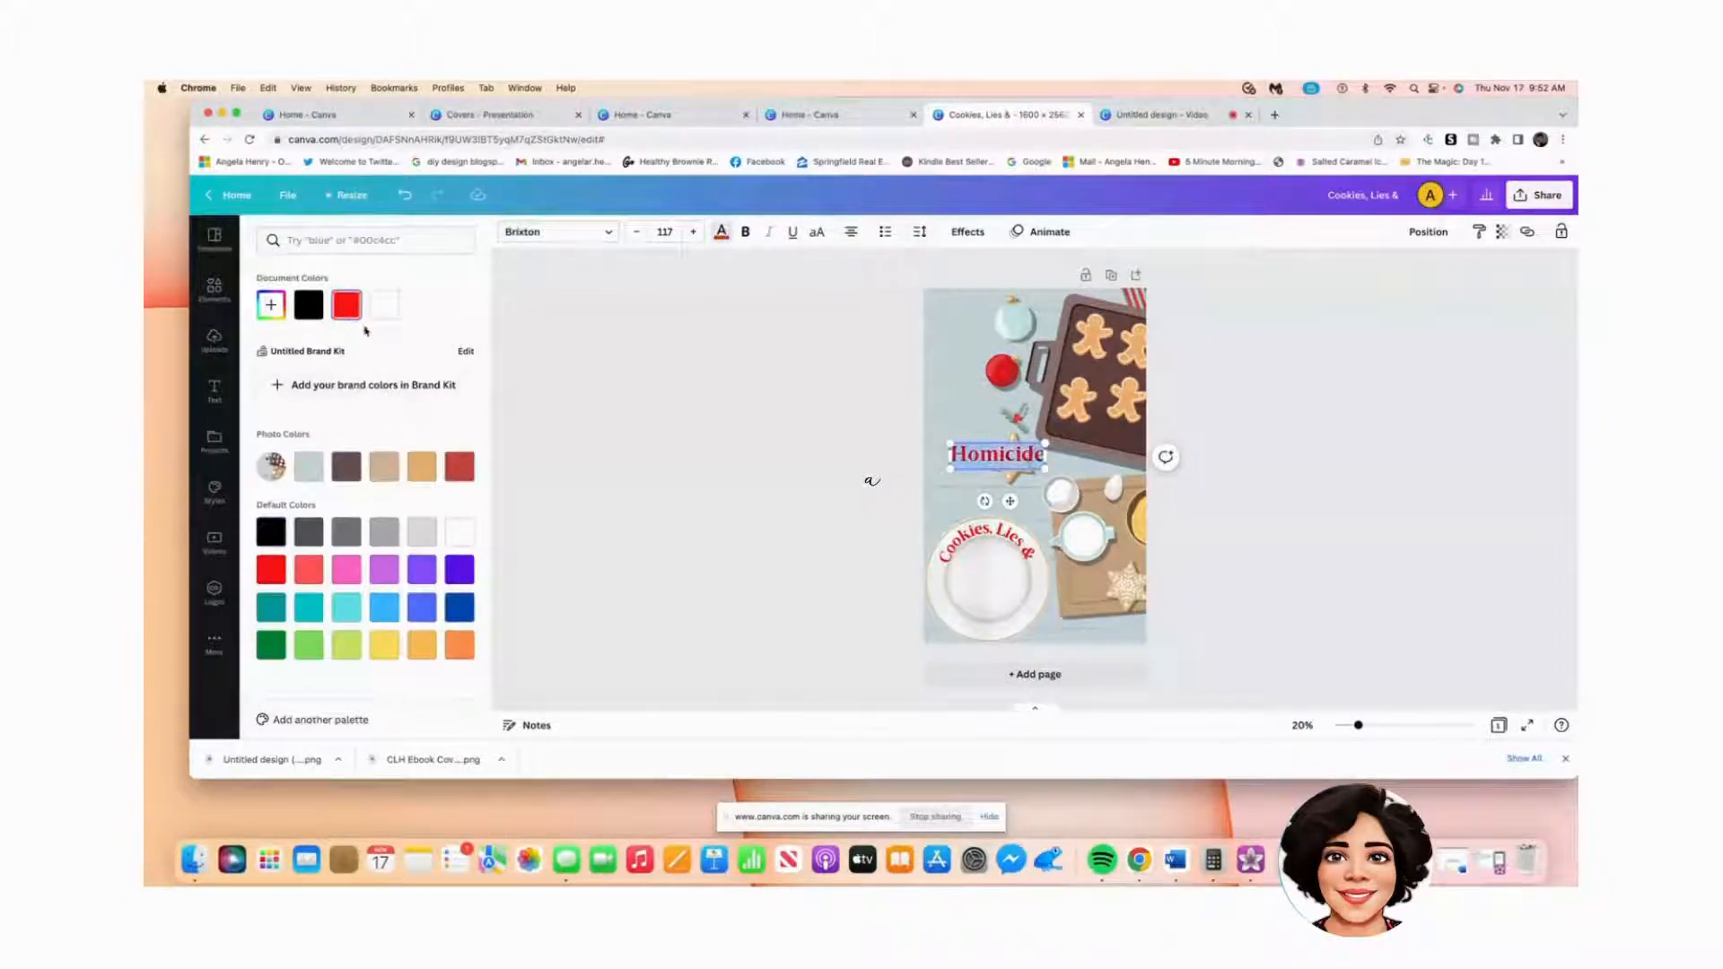
# Step: Reduce the Homicide text size to 90.2
pyautogui.click(637, 238)
pyautogui.click(636, 238)
pyautogui.click(636, 239)
pyautogui.click(636, 239)
pyautogui.click(636, 238)
pyautogui.click(636, 238)
pyautogui.click(636, 238)
pyautogui.click(636, 238)
pyautogui.click(636, 239)
pyautogui.click(636, 239)
pyautogui.click(636, 239)
pyautogui.click(636, 239)
pyautogui.click(636, 238)
pyautogui.click(636, 238)
pyautogui.click(637, 238)
pyautogui.click(636, 239)
pyautogui.click(636, 238)
pyautogui.click(636, 239)
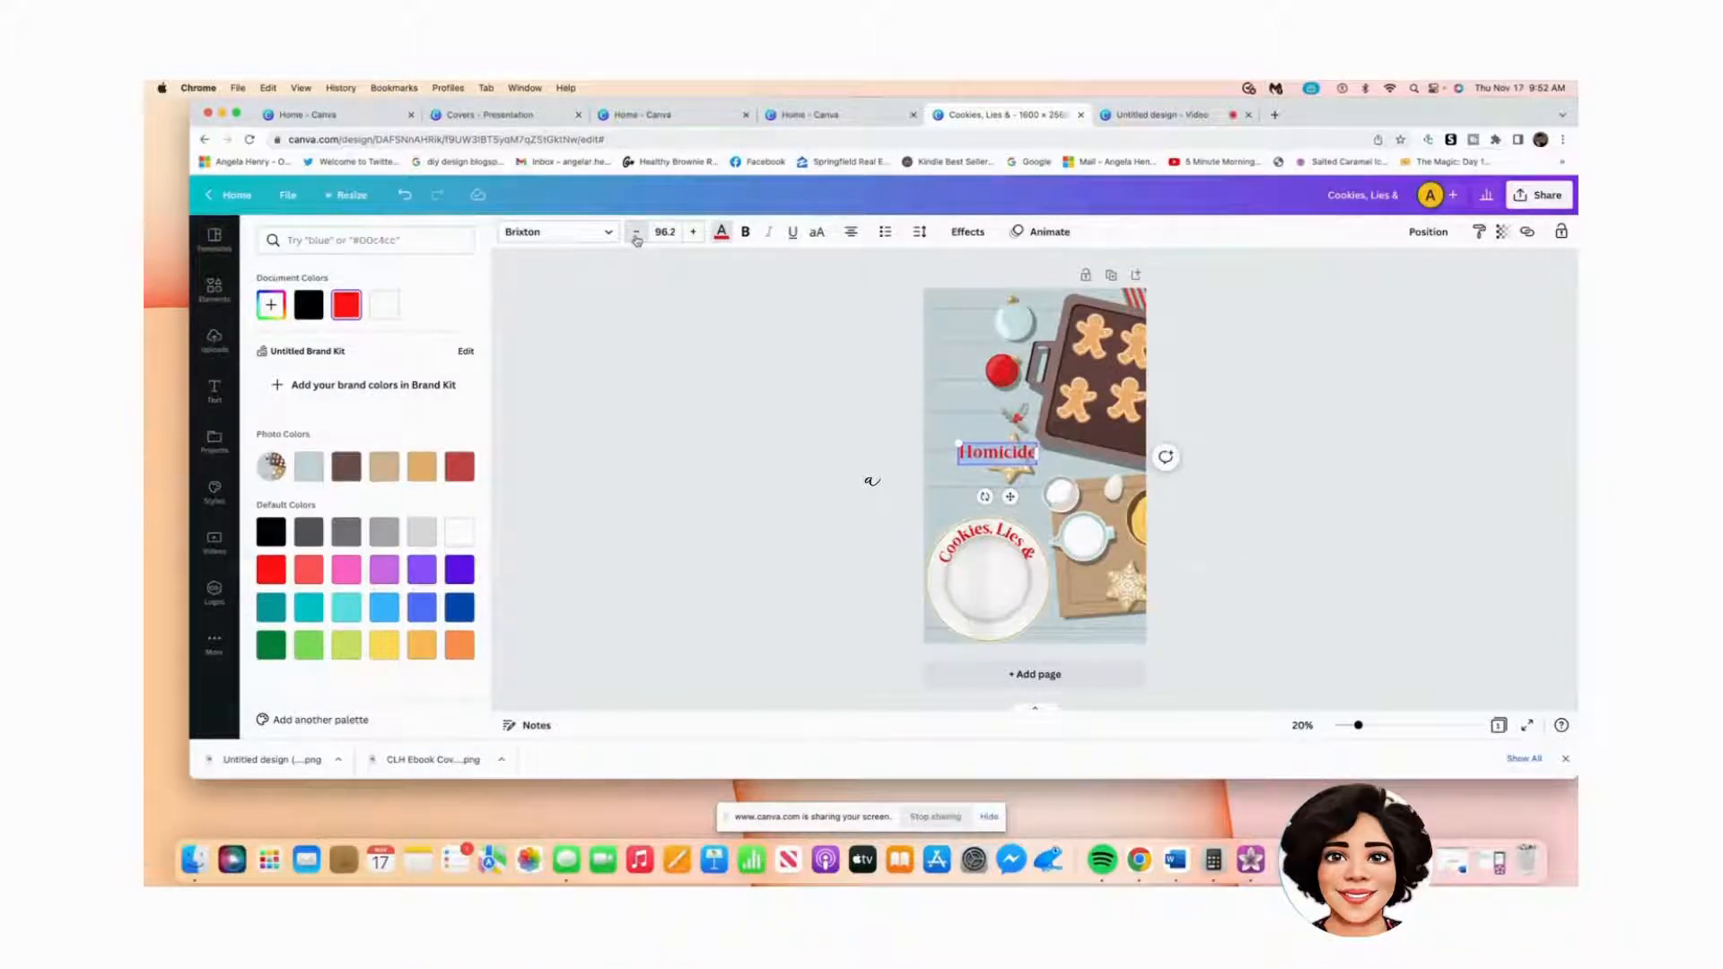
pyautogui.click(636, 239)
pyautogui.click(636, 238)
pyautogui.click(637, 239)
pyautogui.click(636, 239)
pyautogui.click(636, 238)
pyautogui.click(636, 238)
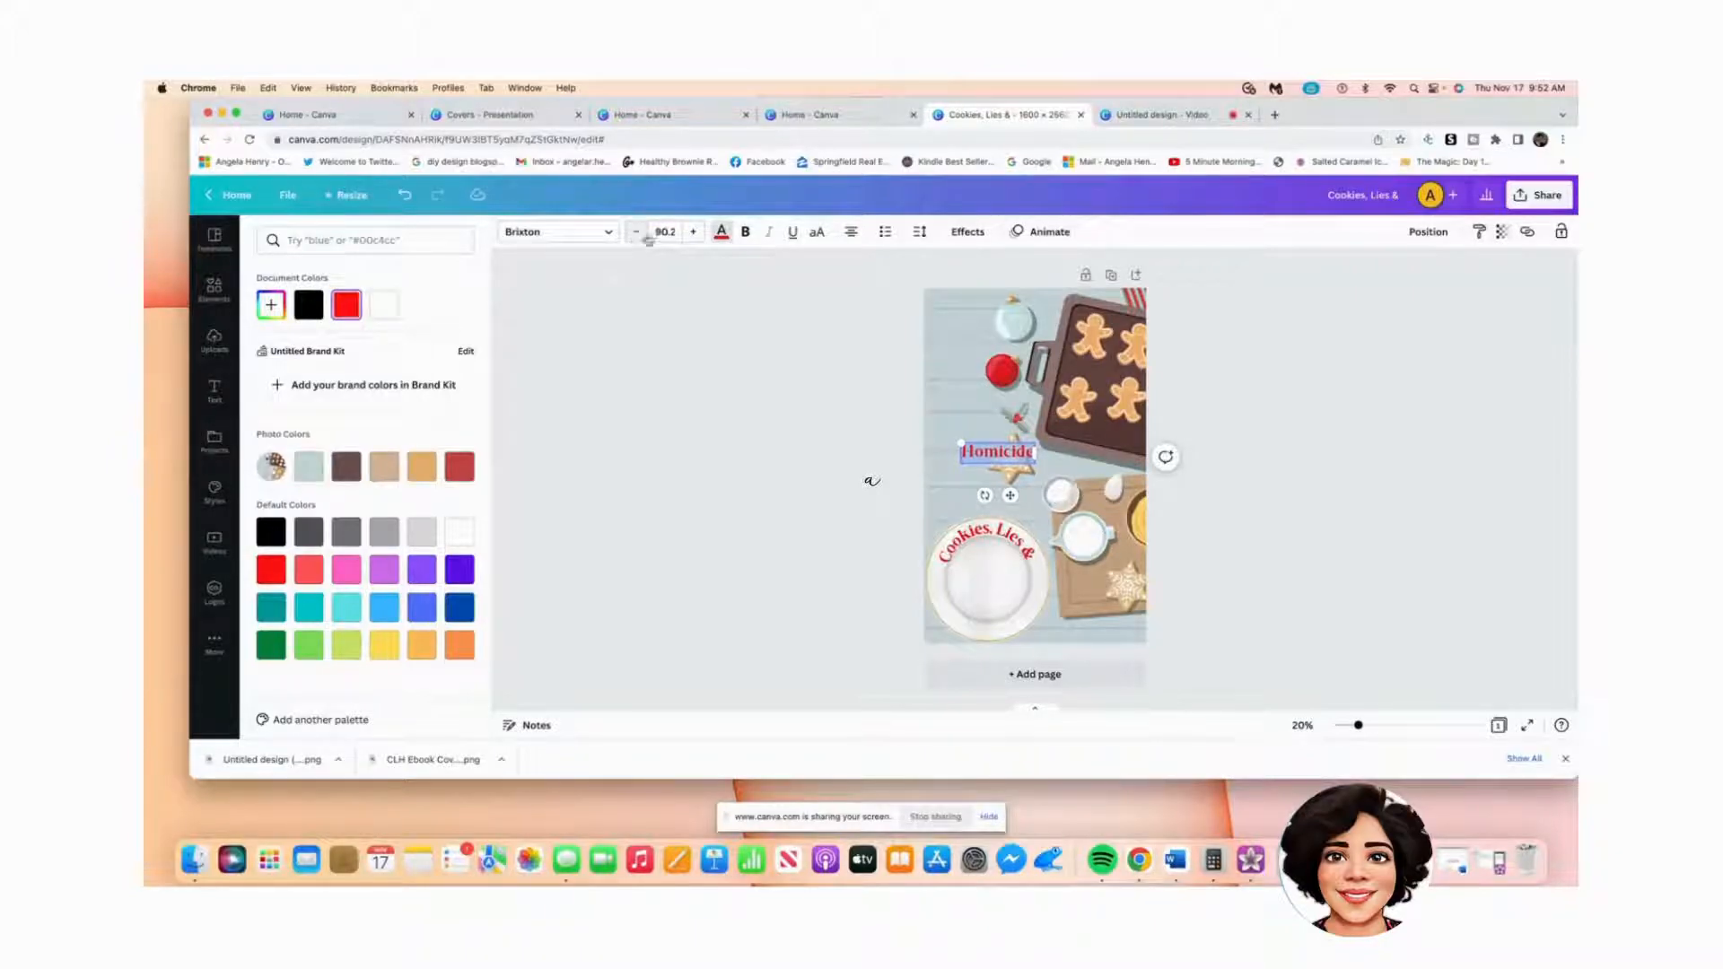
pyautogui.click(676, 232)
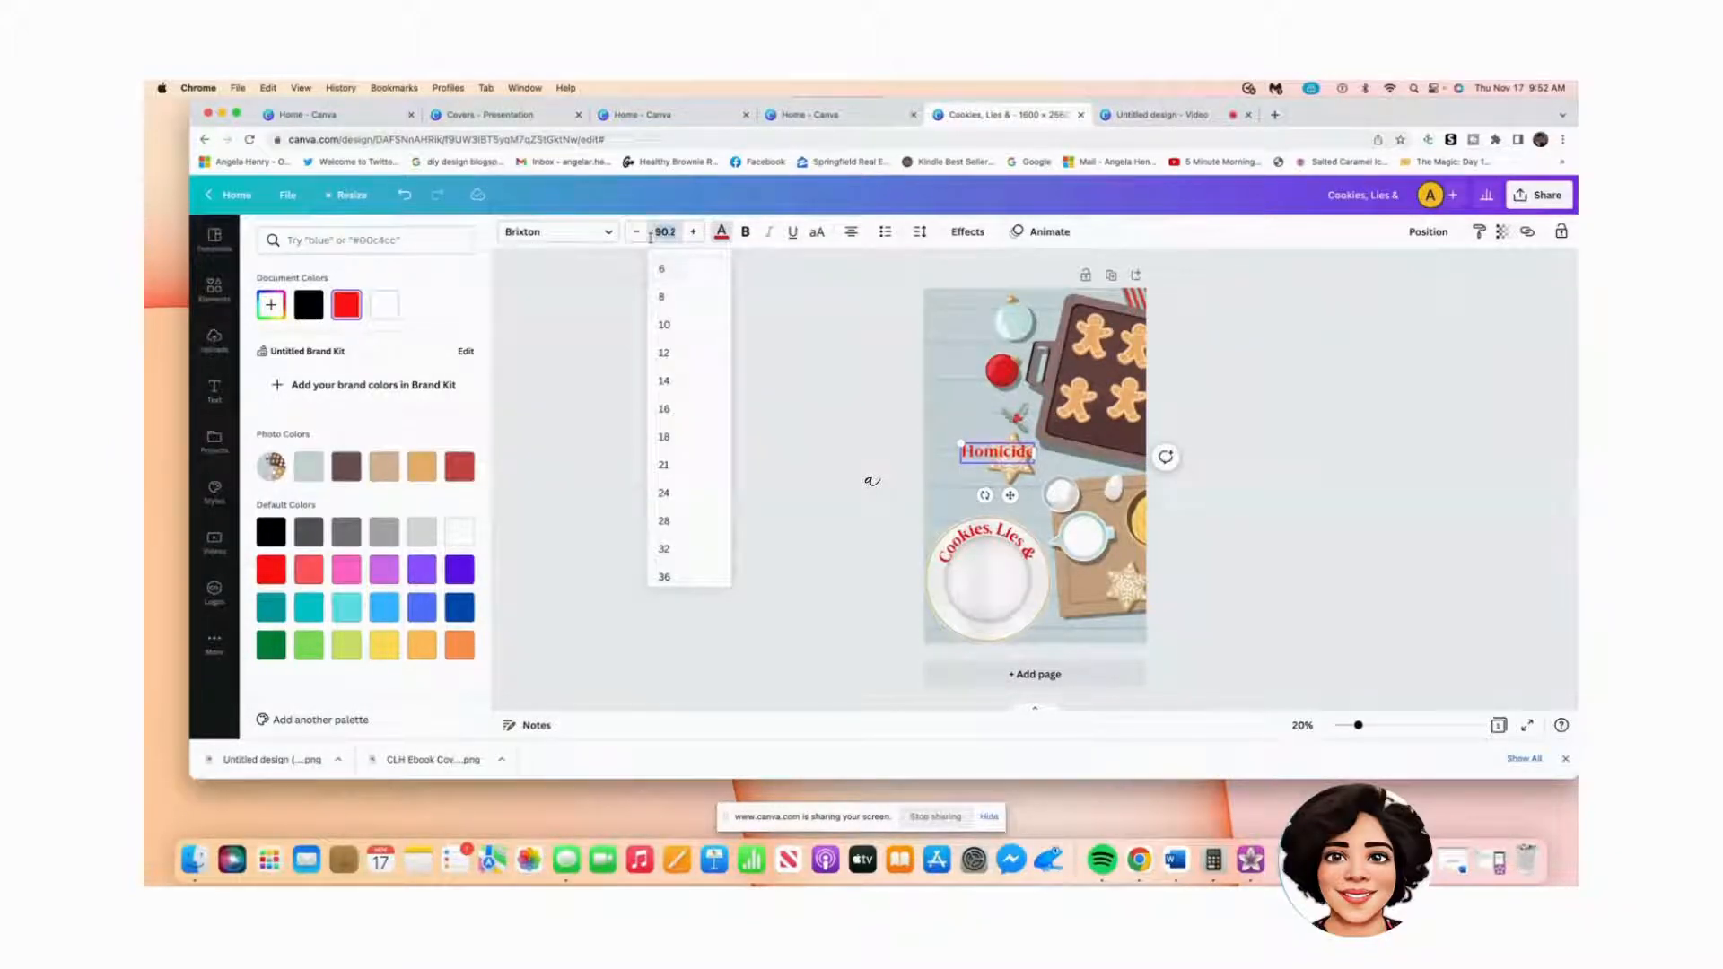
pyautogui.click(630, 297)
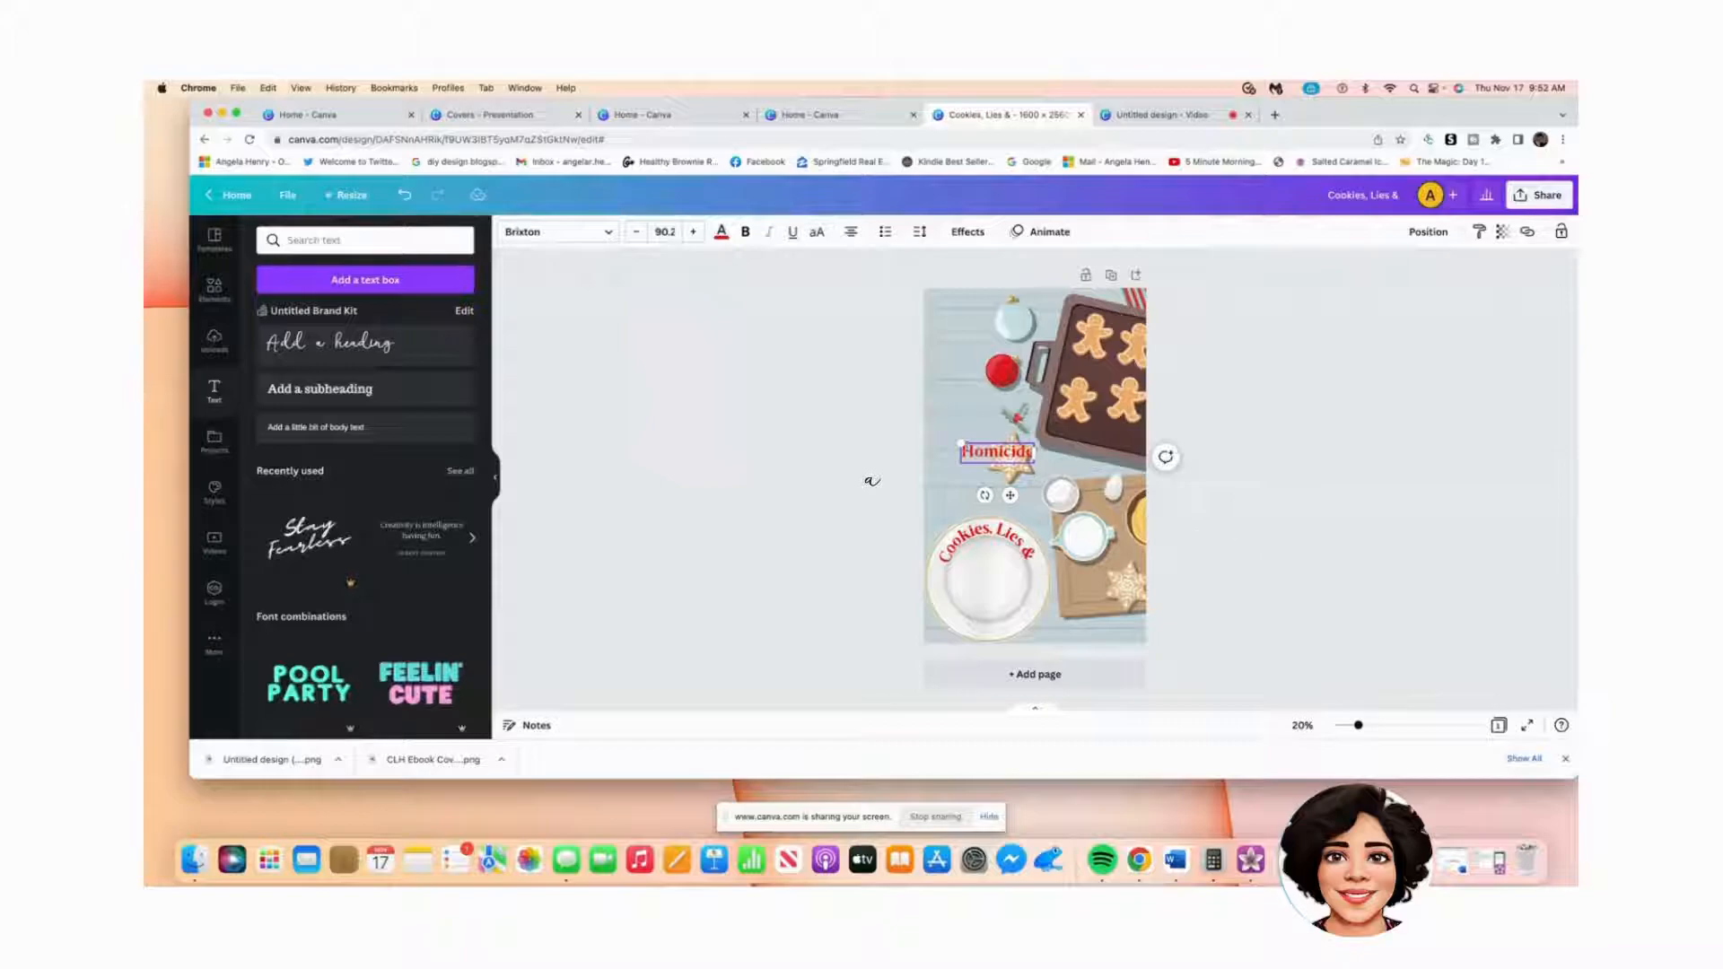
# Step: Move Homicide onto the plate below 'Cookies, Lies &'
pyautogui.click(944, 503)
pyautogui.click(995, 452)
pyautogui.moveTo(994, 452); pyautogui.dragTo(979, 628)
# Step: Give Homicide a Curve of -49 so it arcs along the plate's lower rim
pyautogui.click(996, 544)
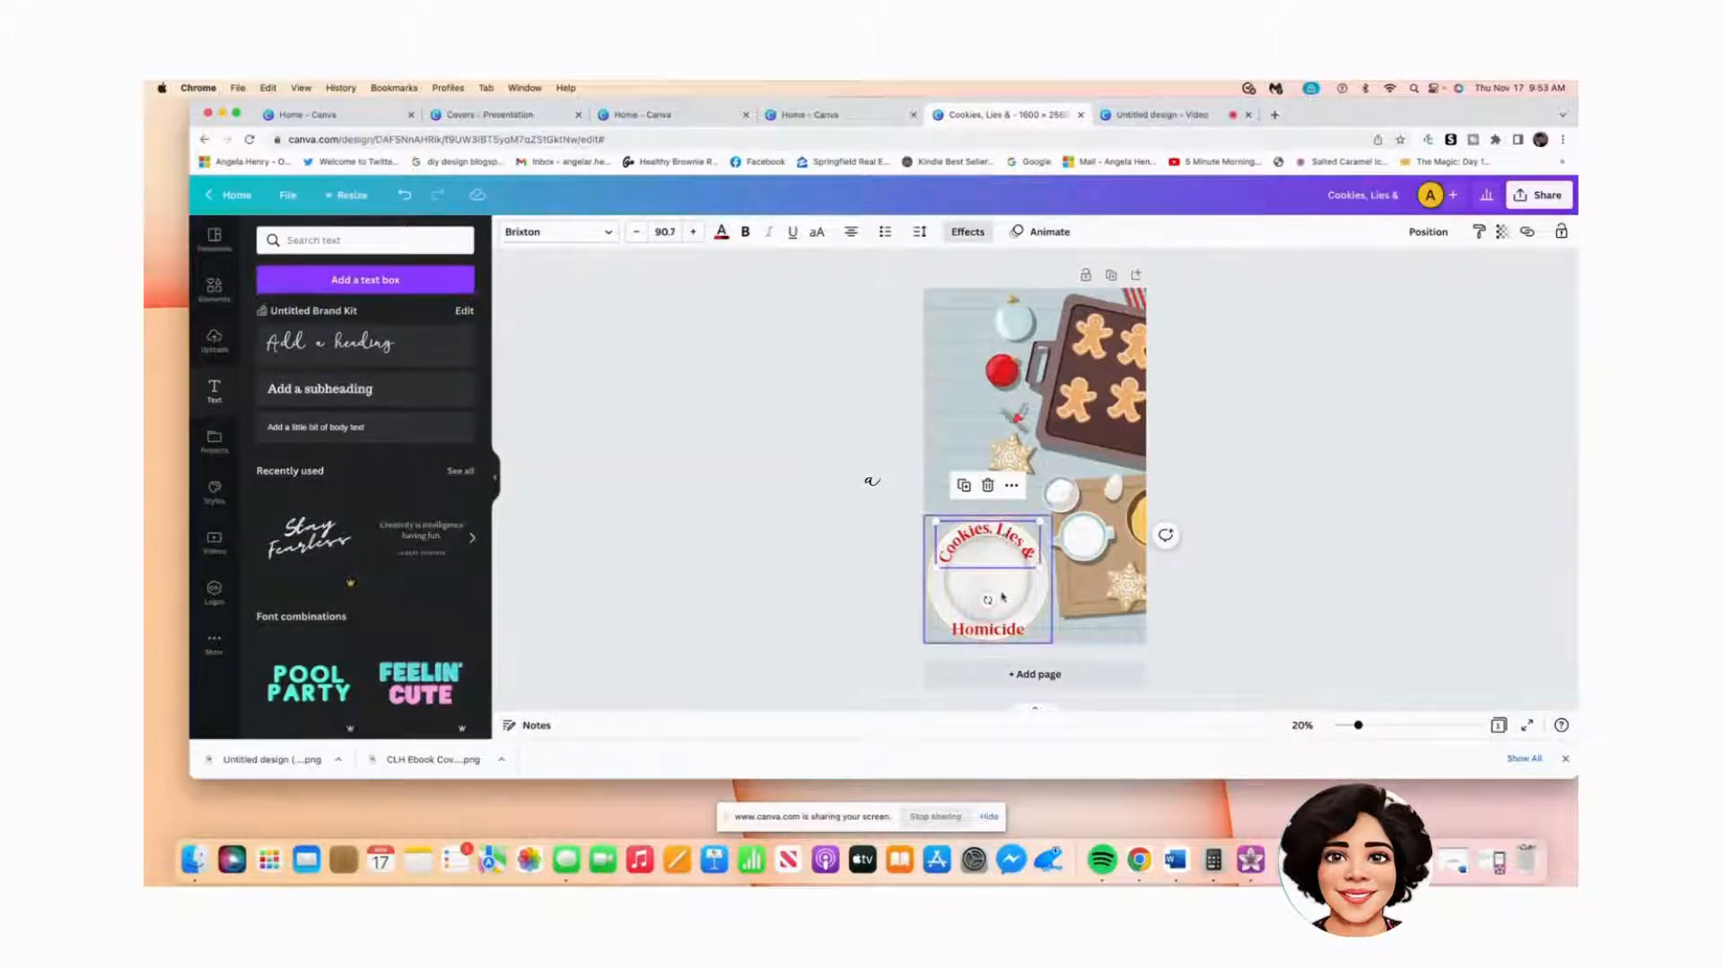
pyautogui.click(1005, 635)
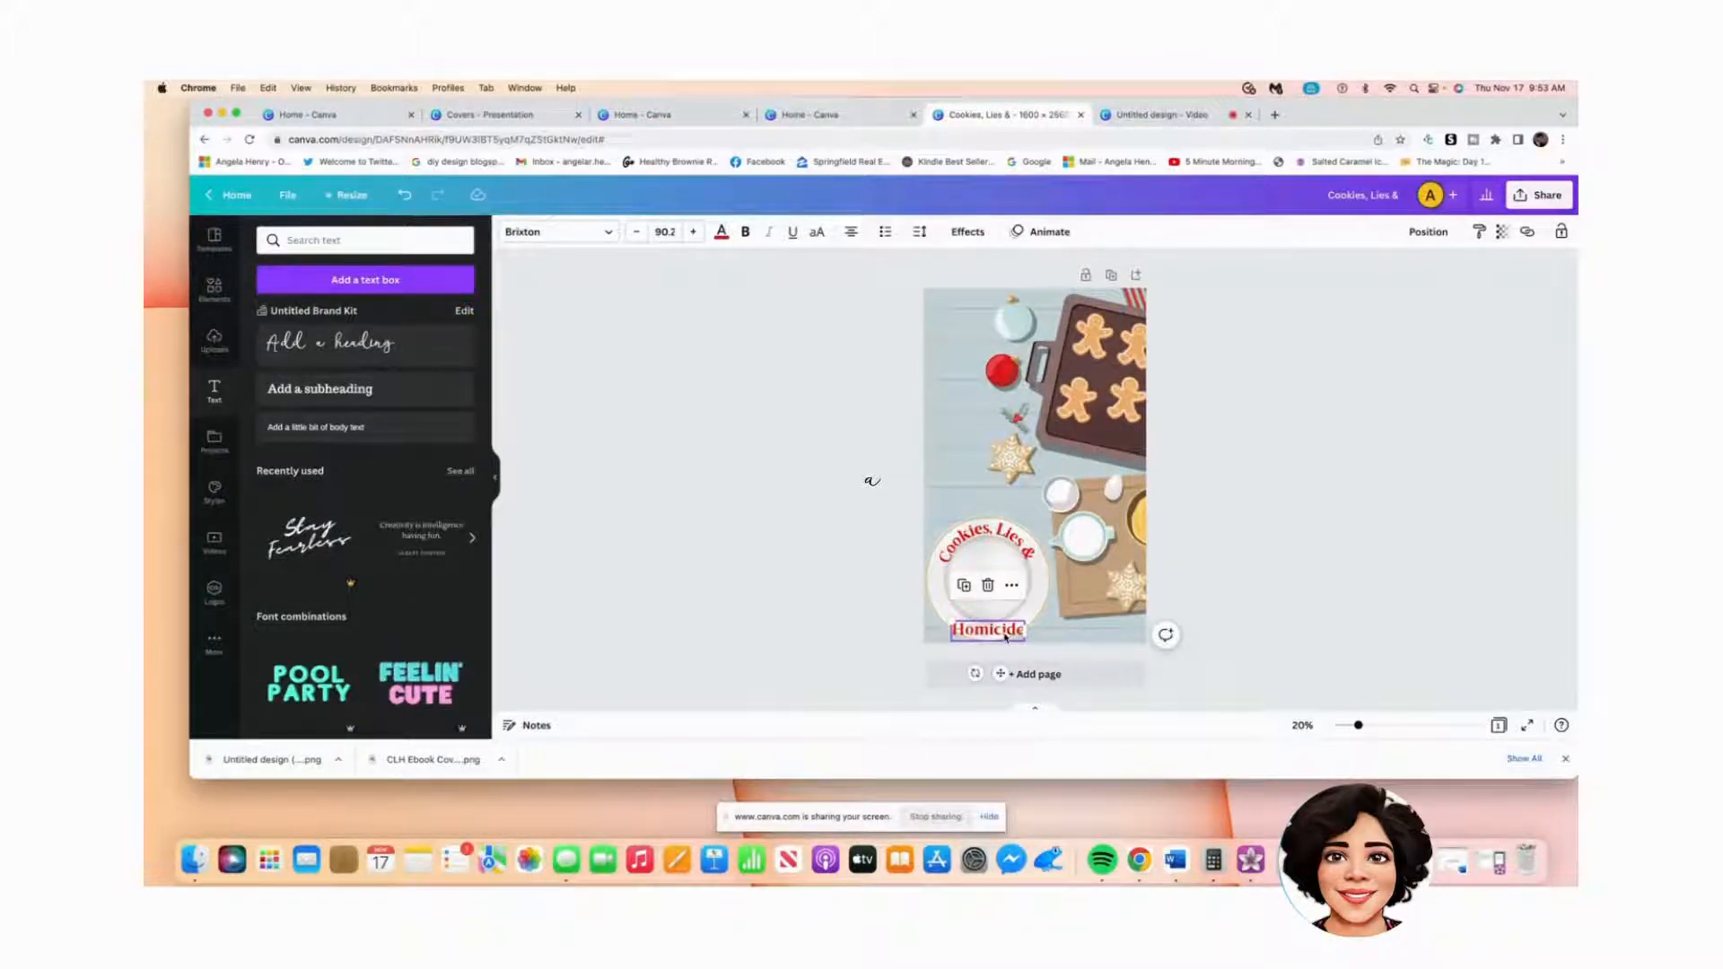
pyautogui.click(968, 231)
pyautogui.click(360, 628)
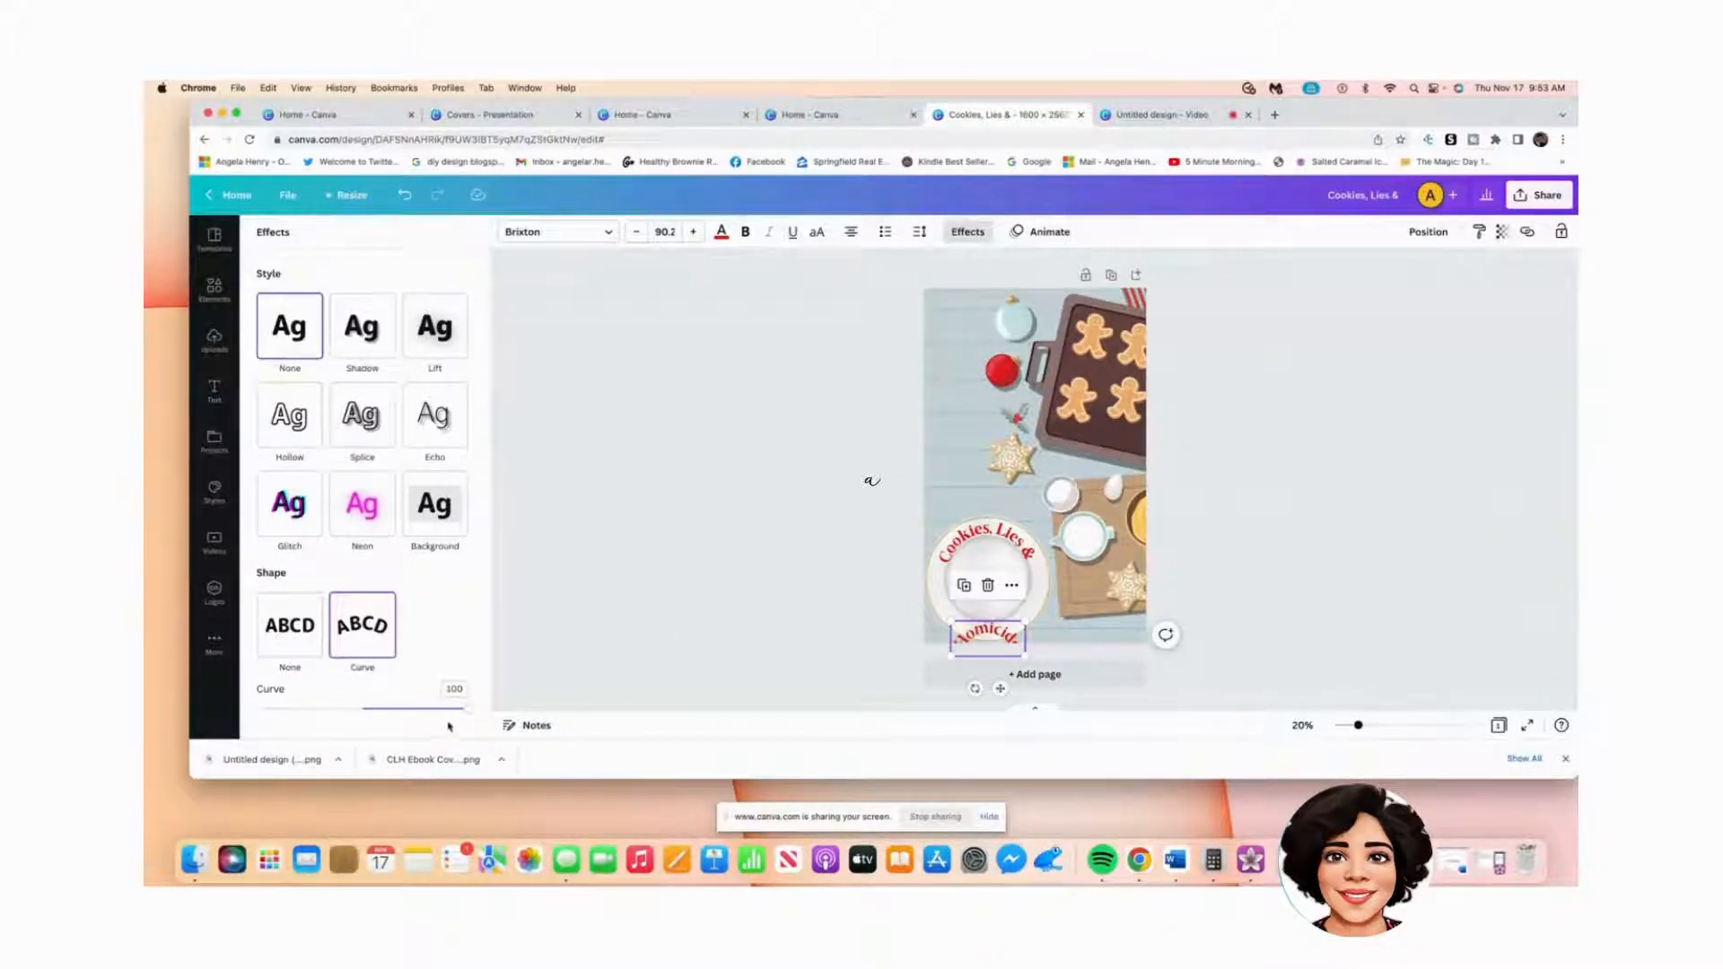
pyautogui.moveTo(465, 709); pyautogui.dragTo(349, 708)
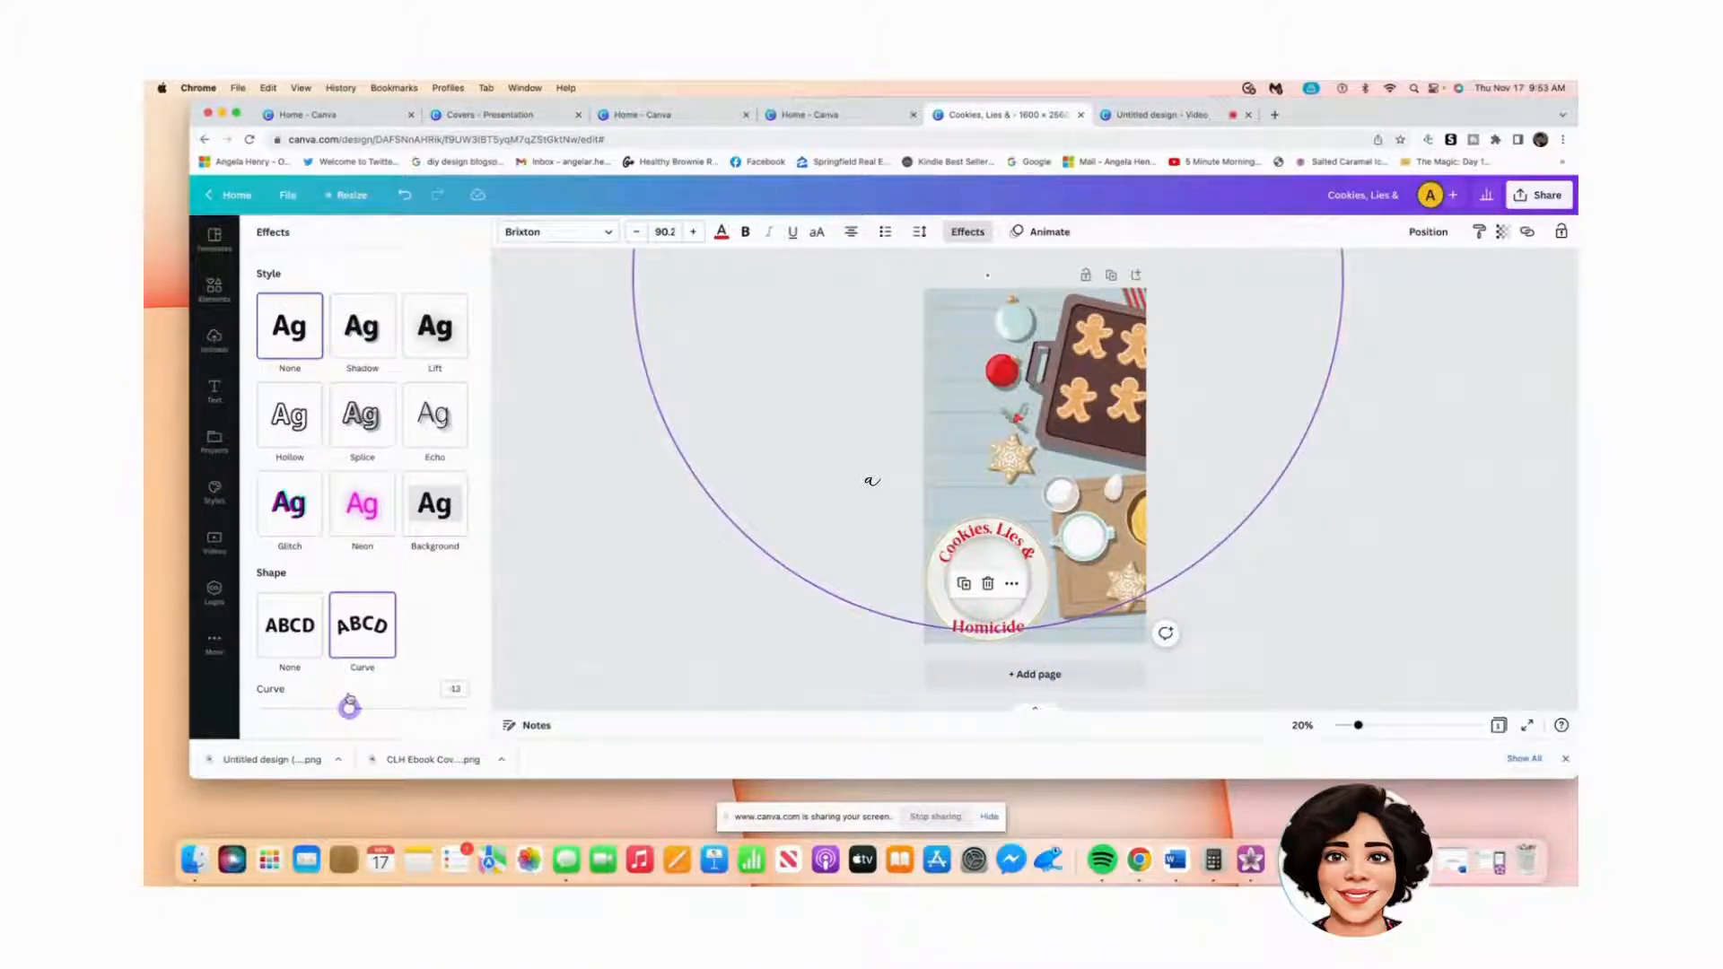
pyautogui.moveTo(349, 708); pyautogui.dragTo(311, 709)
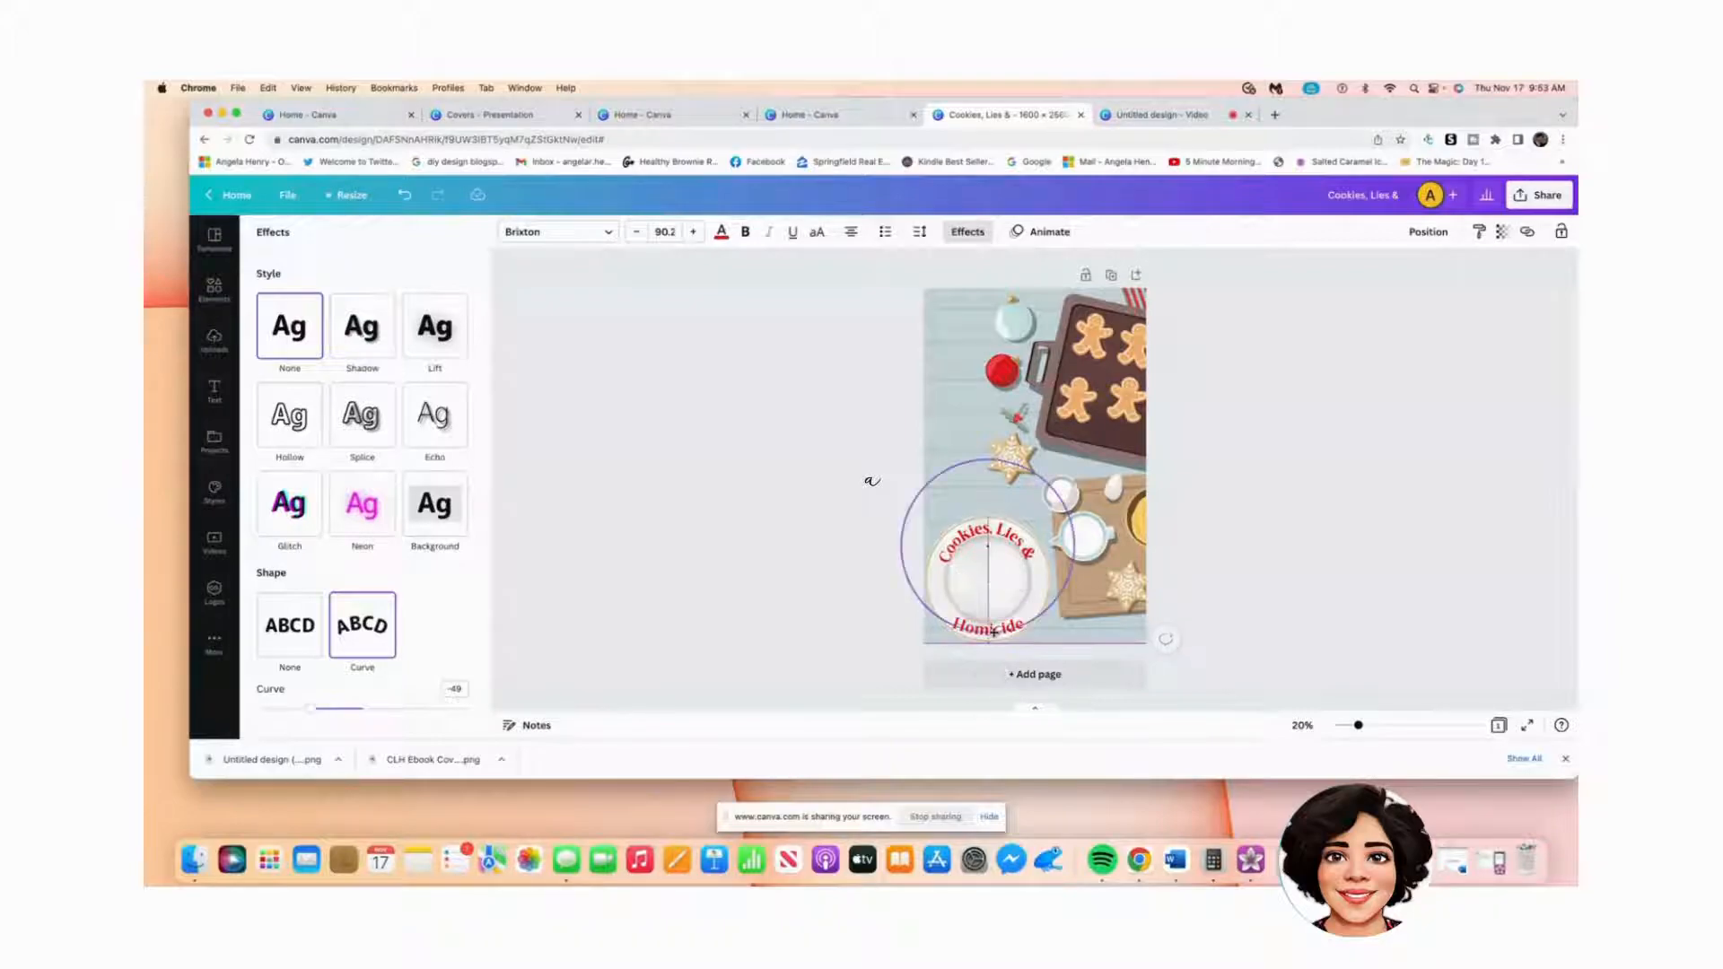
pyautogui.click(1314, 643)
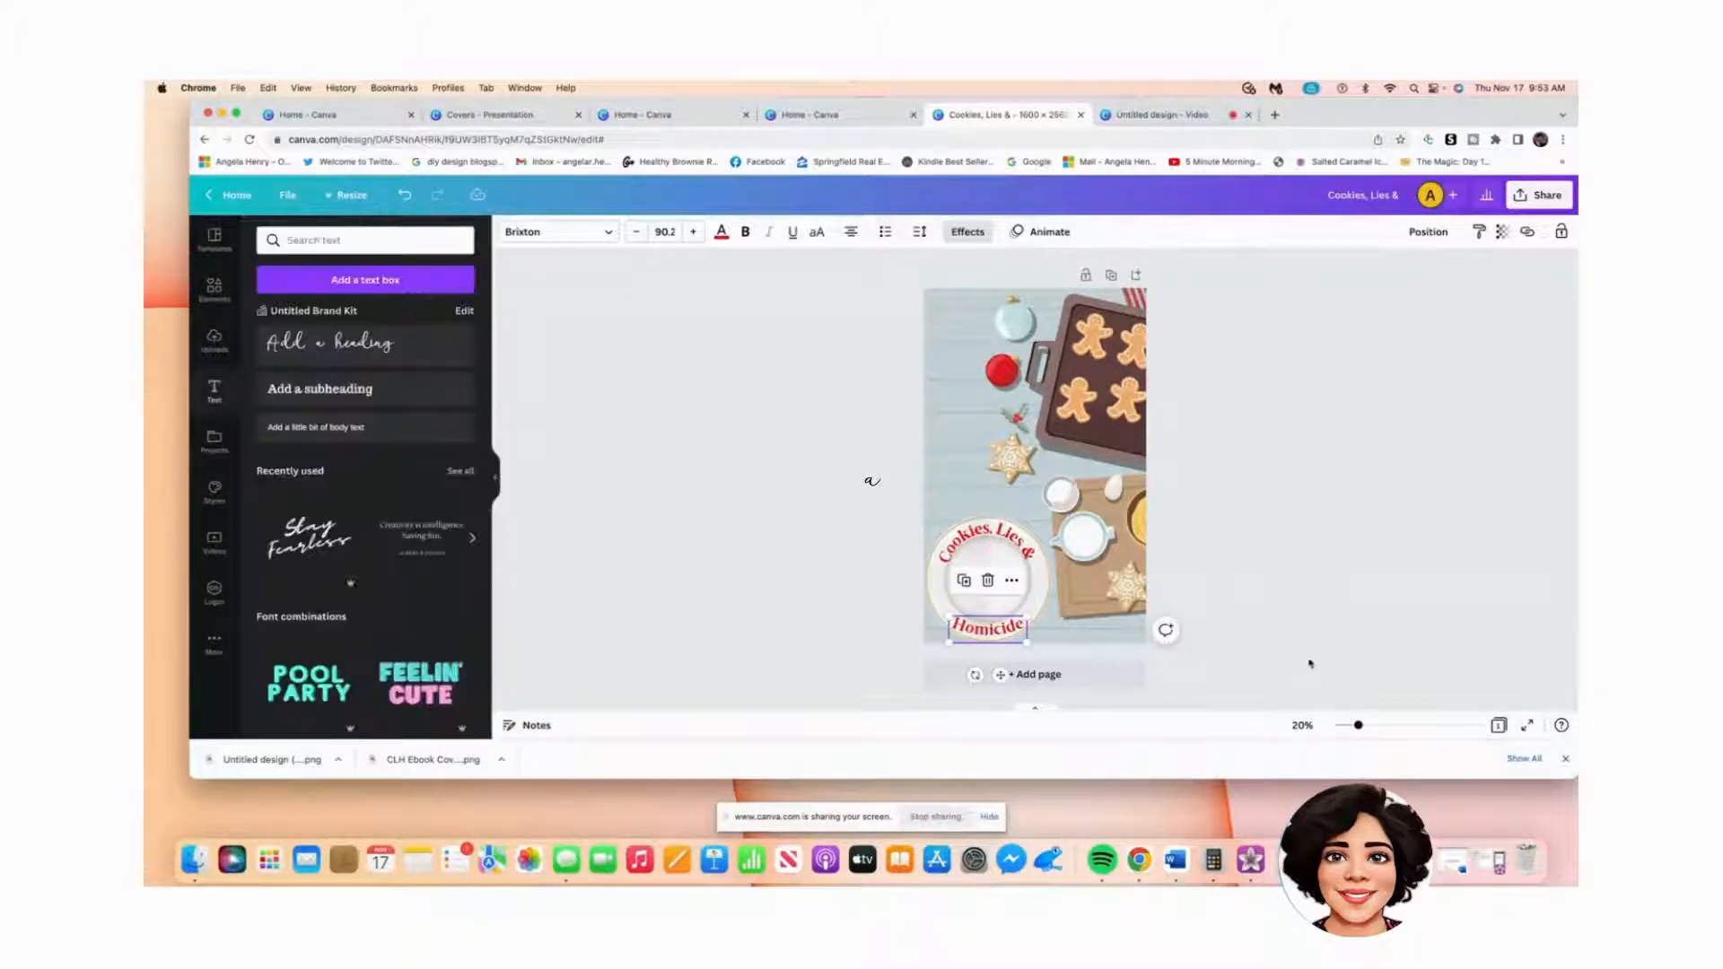
# Step: Search Elements for 'christmas cookies' and browse the gingerbread, snowflake and tree cookie graphics
pyautogui.click(1092, 634)
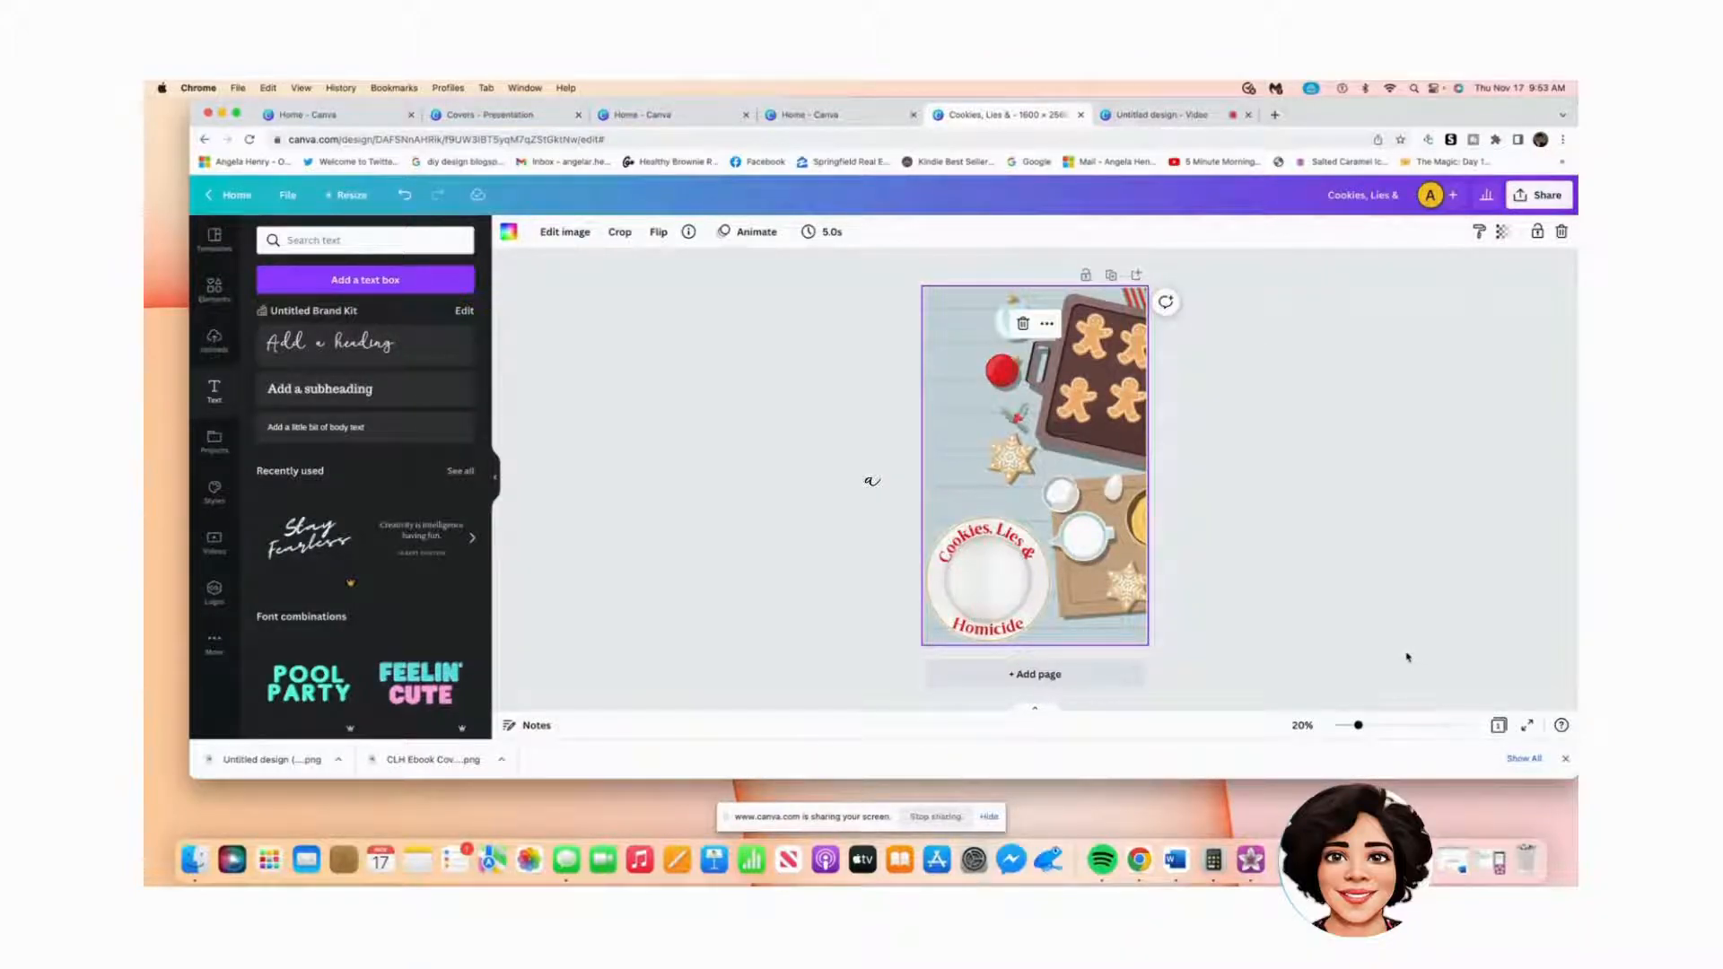
pyautogui.click(222, 294)
pyautogui.click(283, 240)
pyautogui.doubleClick(283, 240)
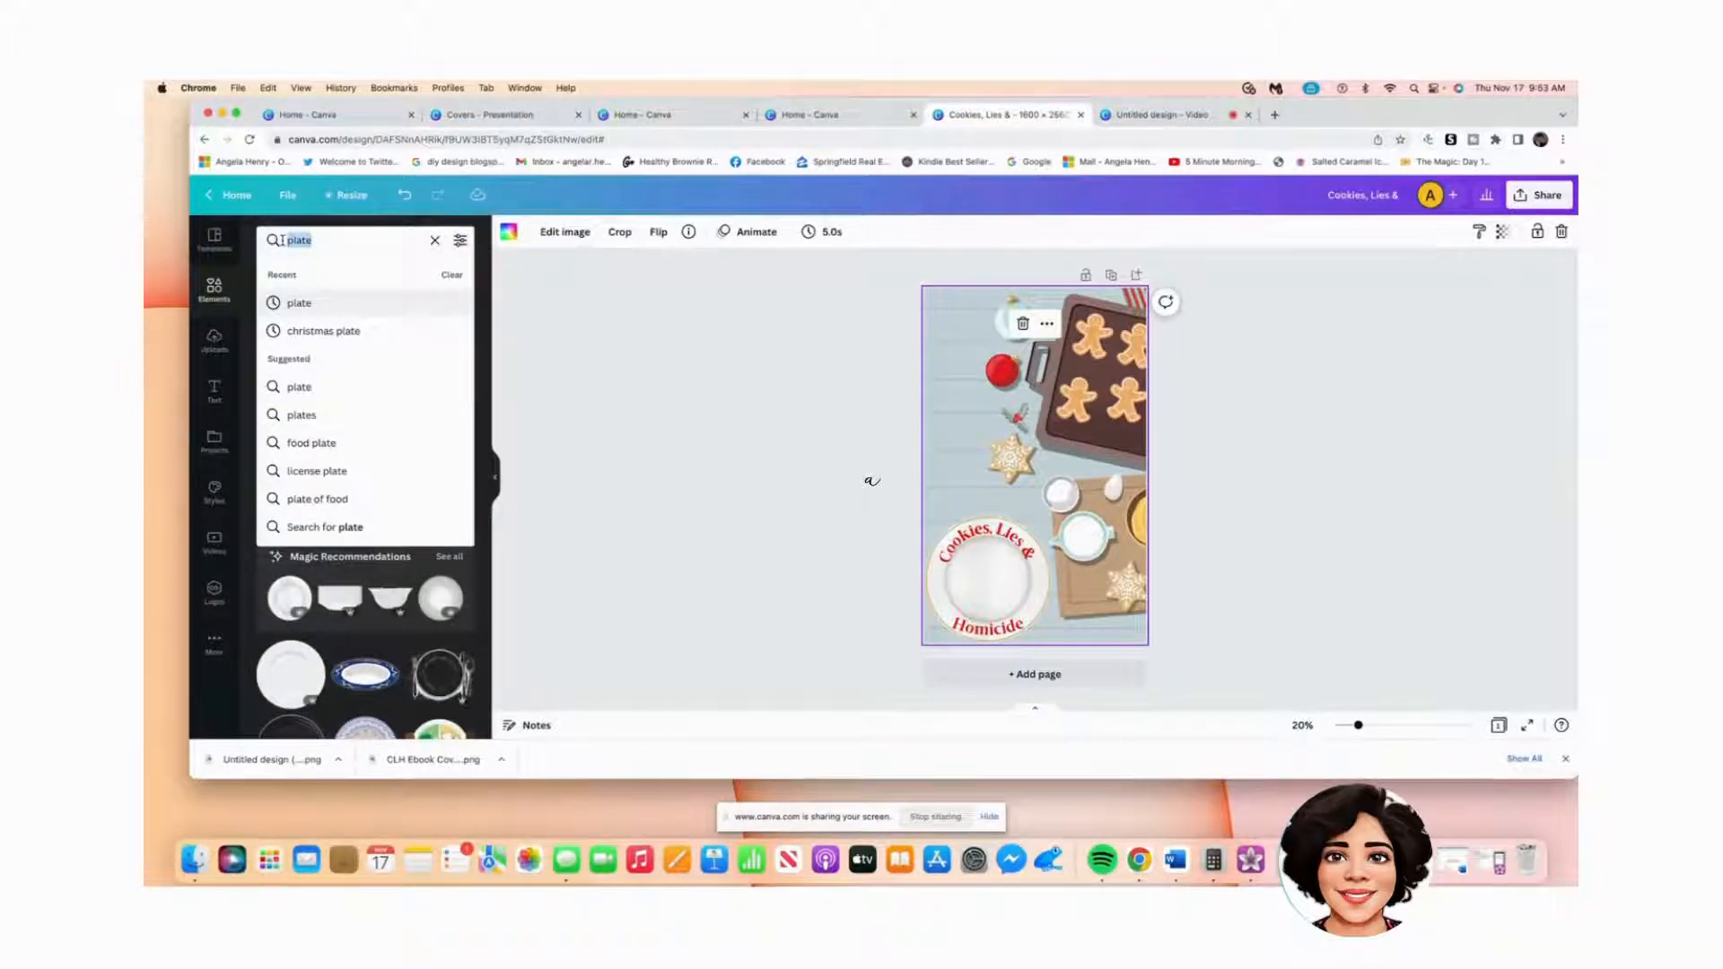
pyautogui.write('christmas cookies')
pyautogui.press('Return')
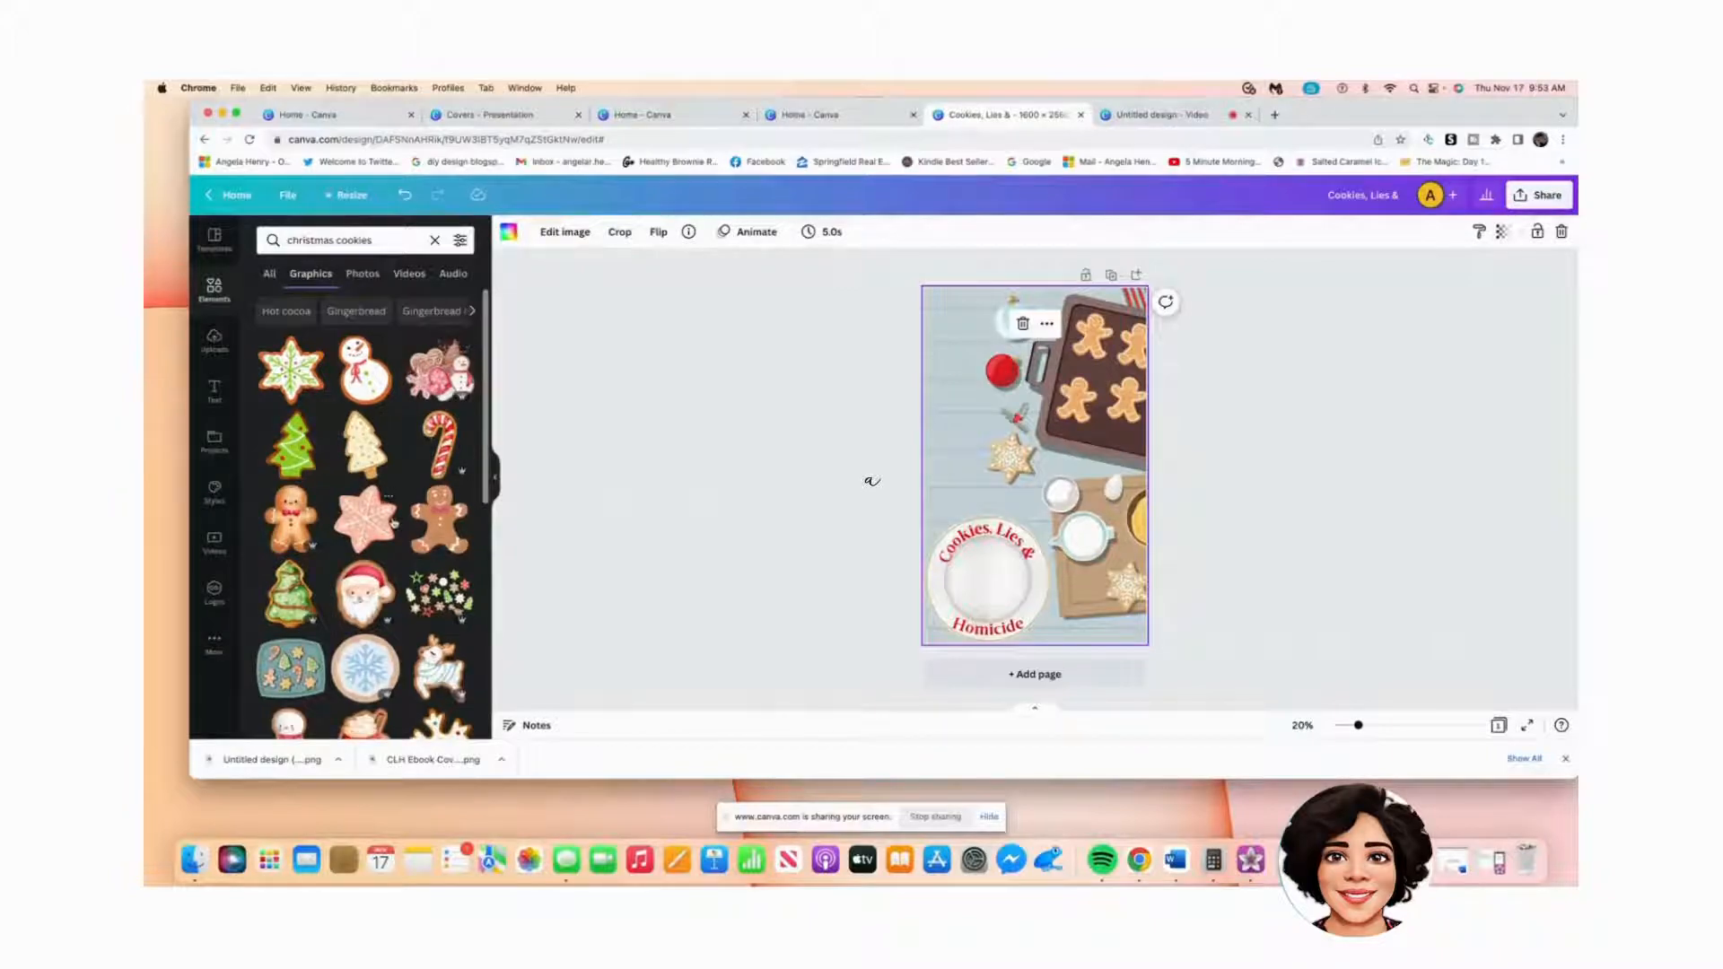
pyautogui.scroll(-2, 391, 508)
pyautogui.scroll(-3, 391, 509)
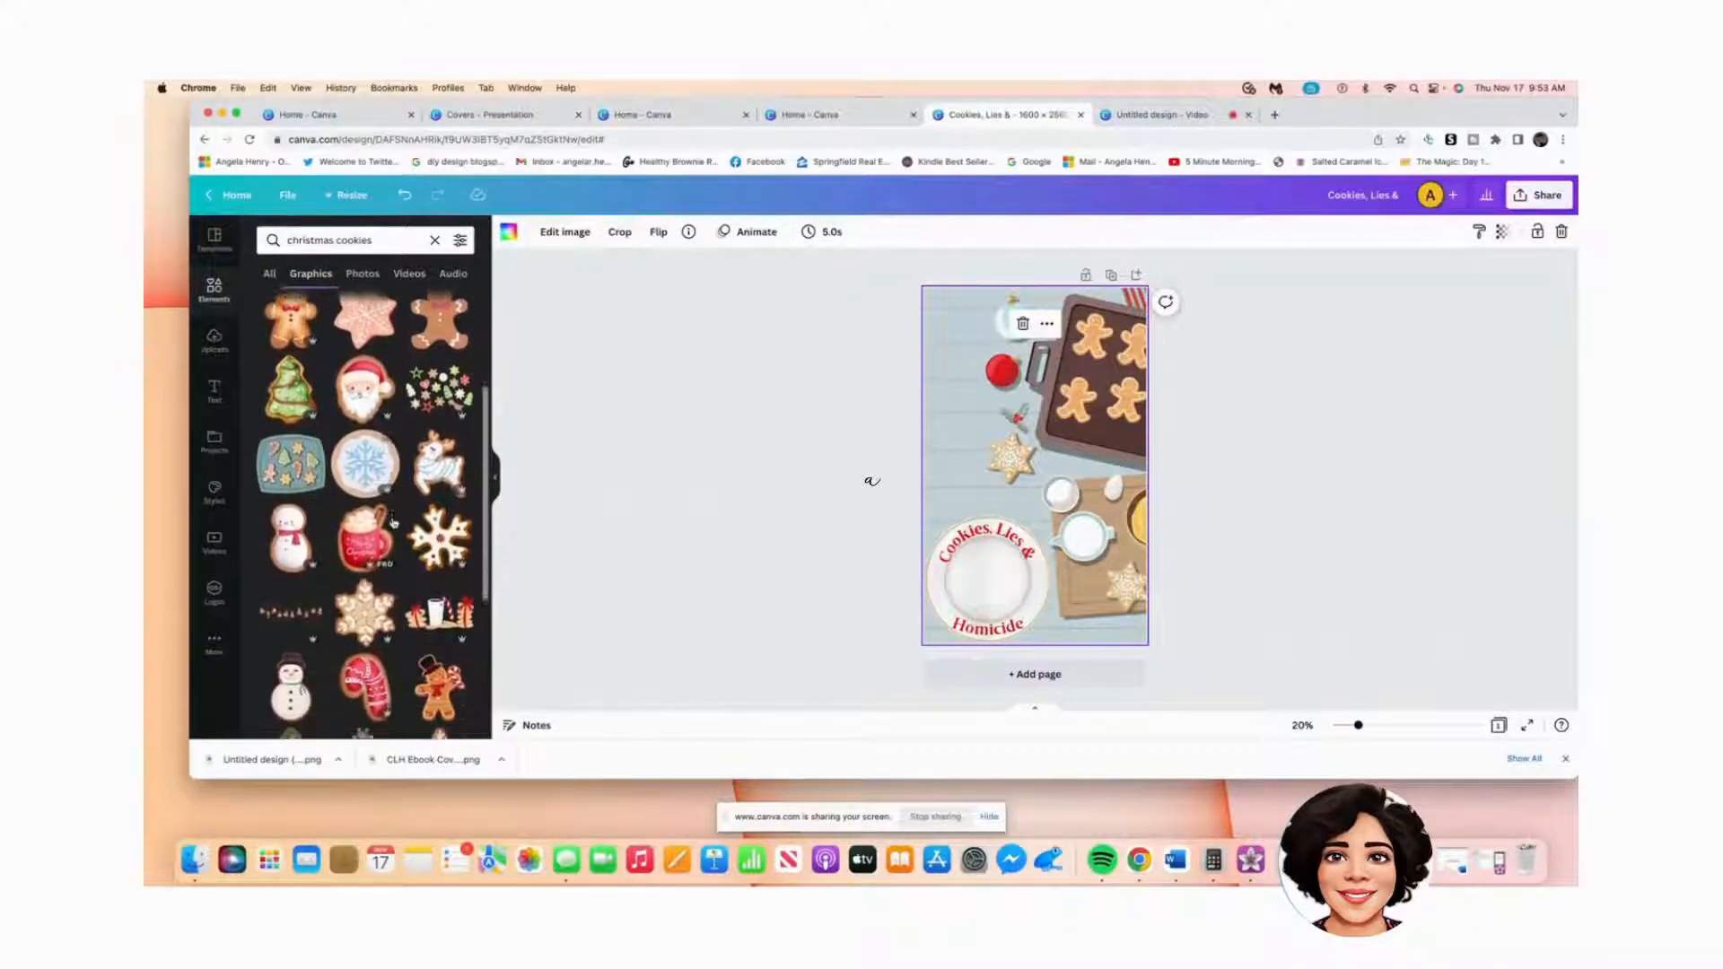
pyautogui.scroll(-5, 392, 523)
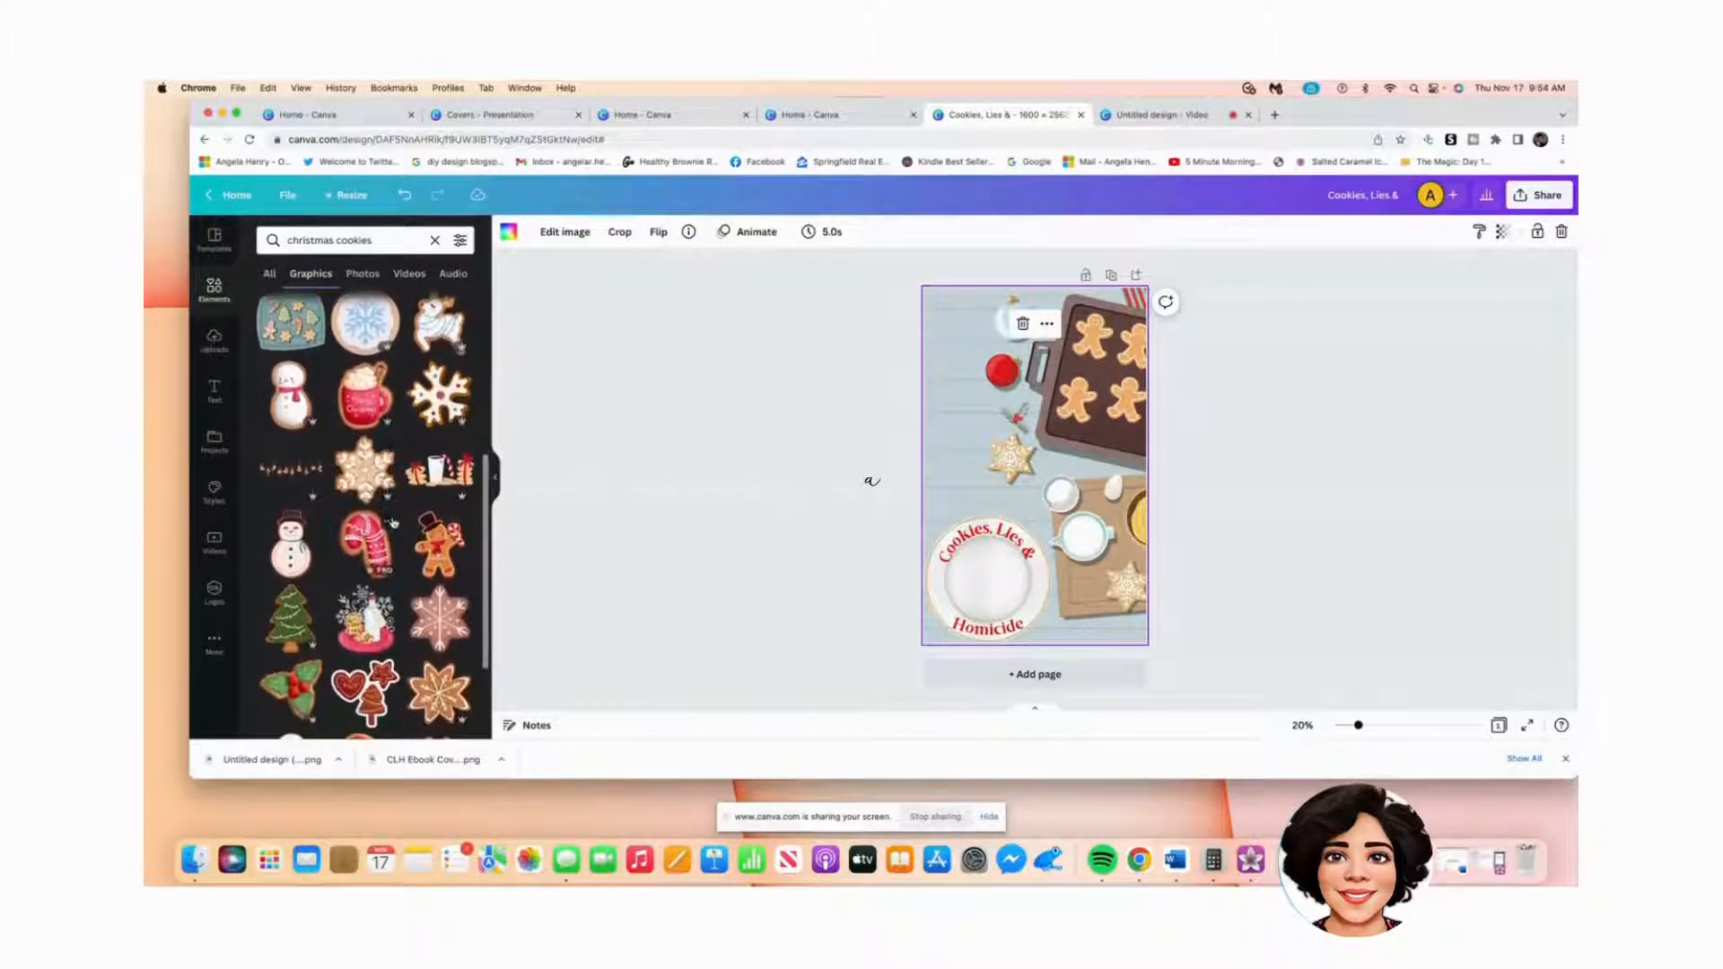
pyautogui.scroll(-3, 392, 523)
pyautogui.scroll(8, 392, 523)
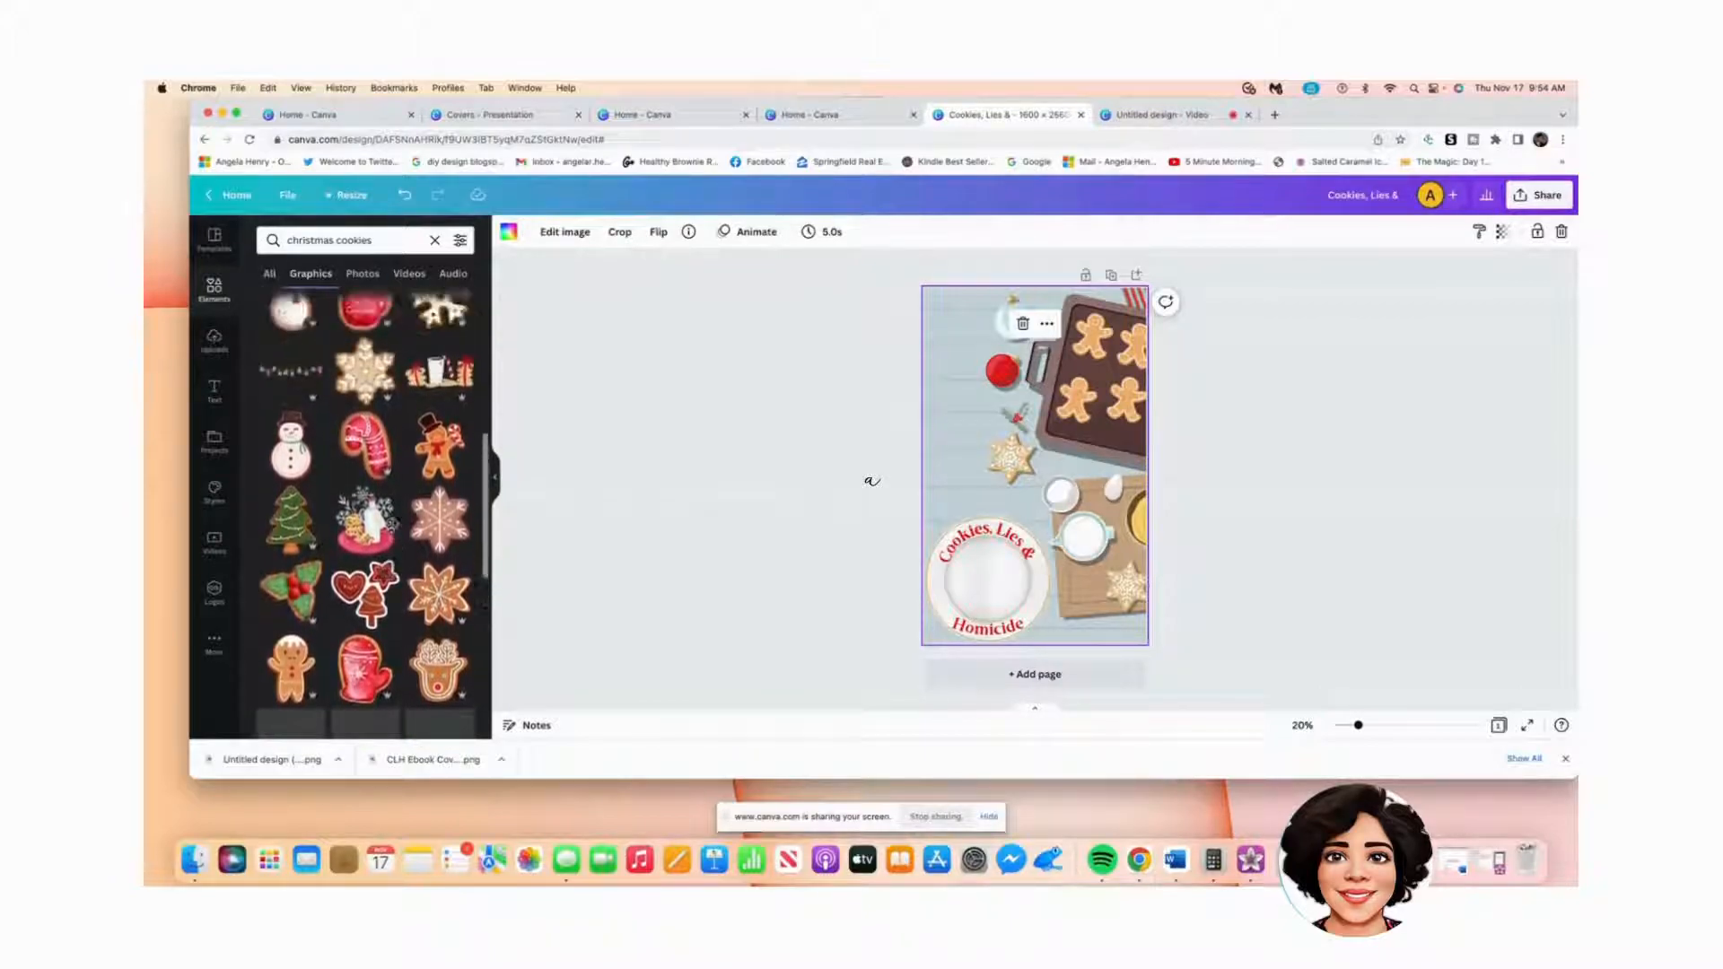
pyautogui.scroll(4, 393, 527)
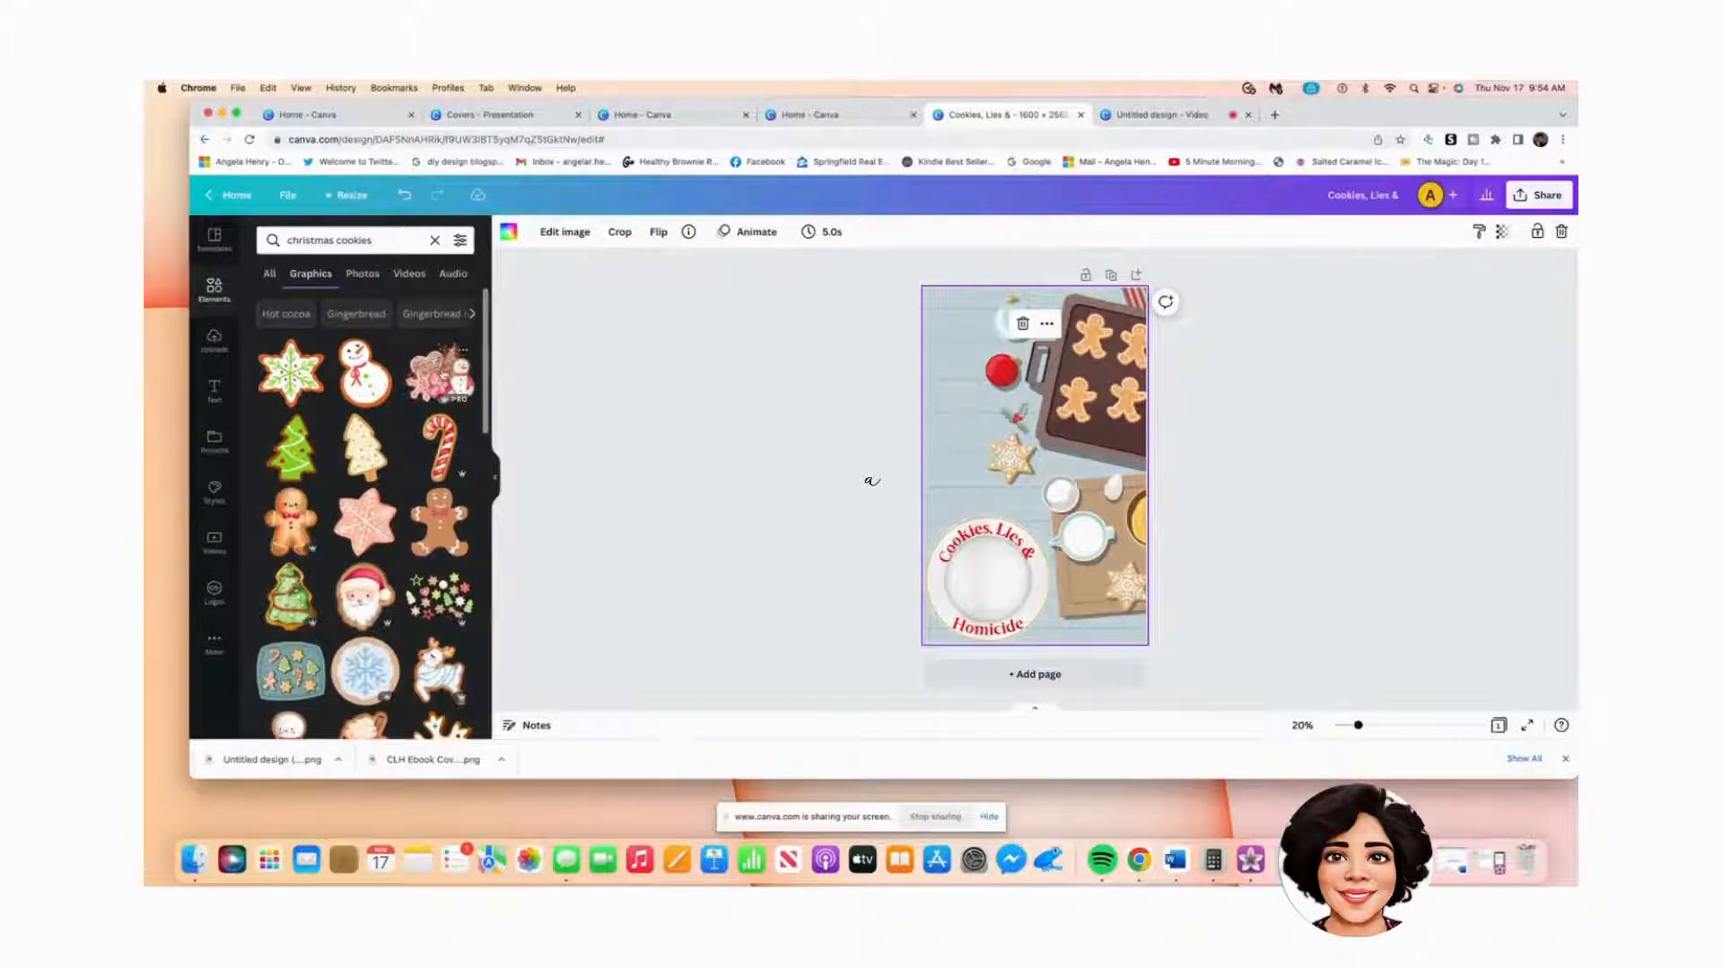
# Step: Add the hearts-and-snowman cookie graphic, shrink it and centre it on the plate
pyautogui.click(443, 375)
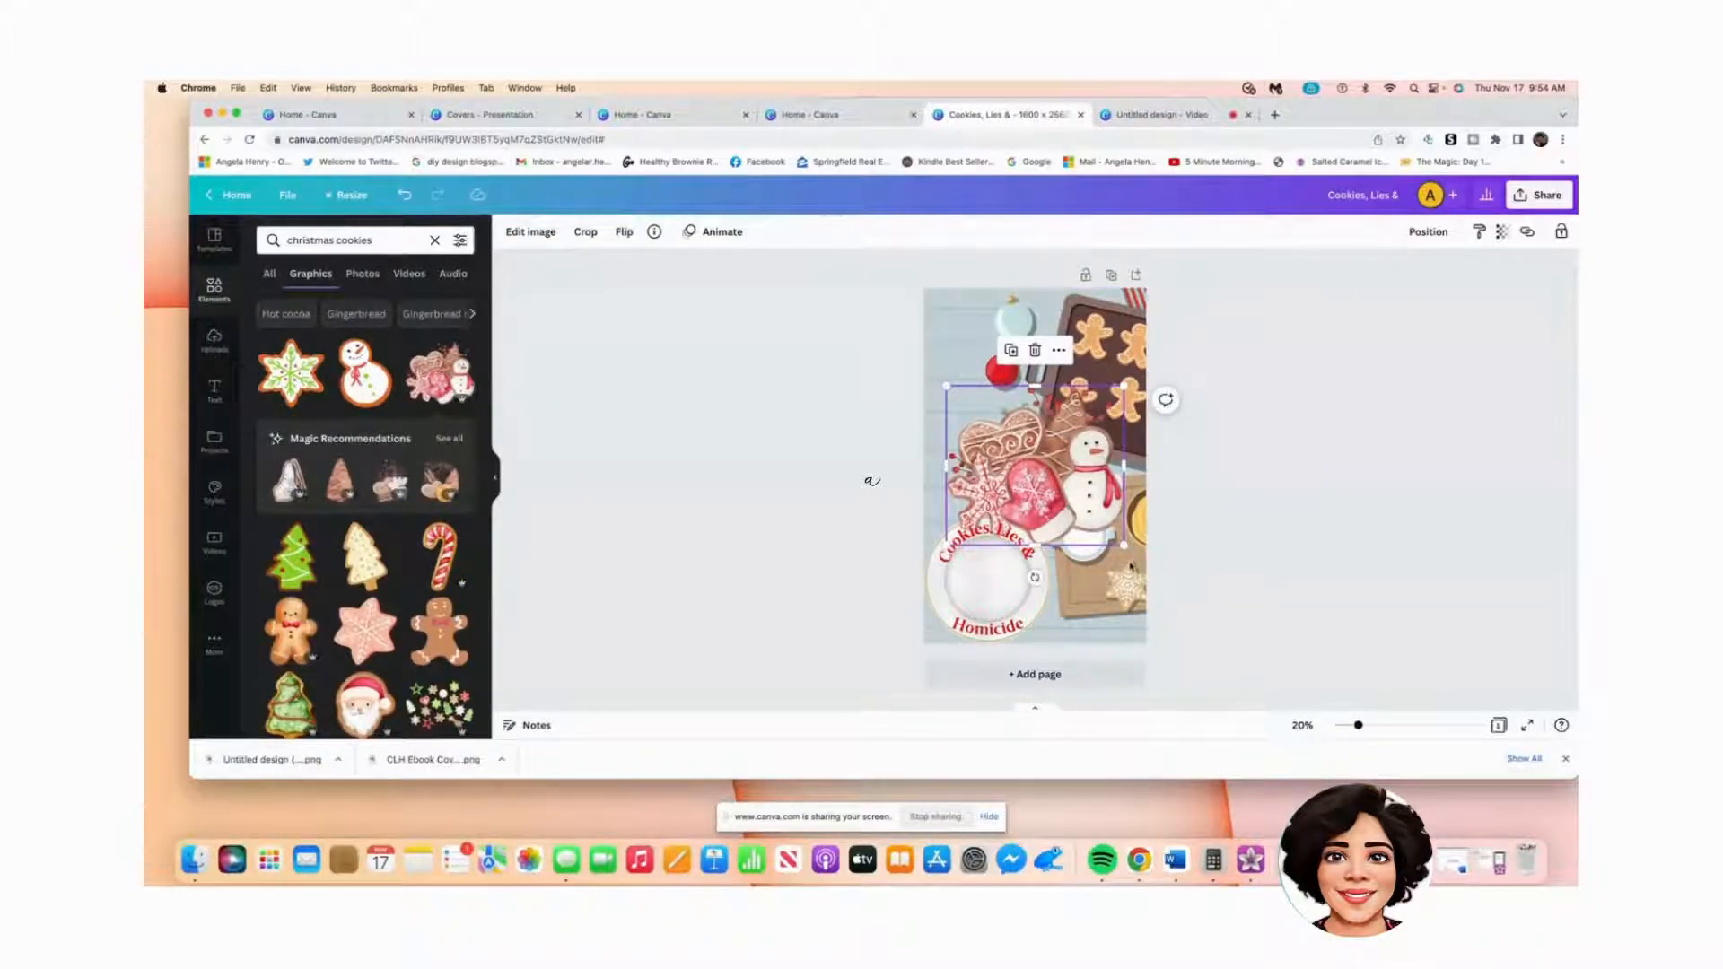
pyautogui.moveTo(1125, 544); pyautogui.dragTo(973, 573)
pyautogui.click(947, 473)
pyautogui.click(1306, 546)
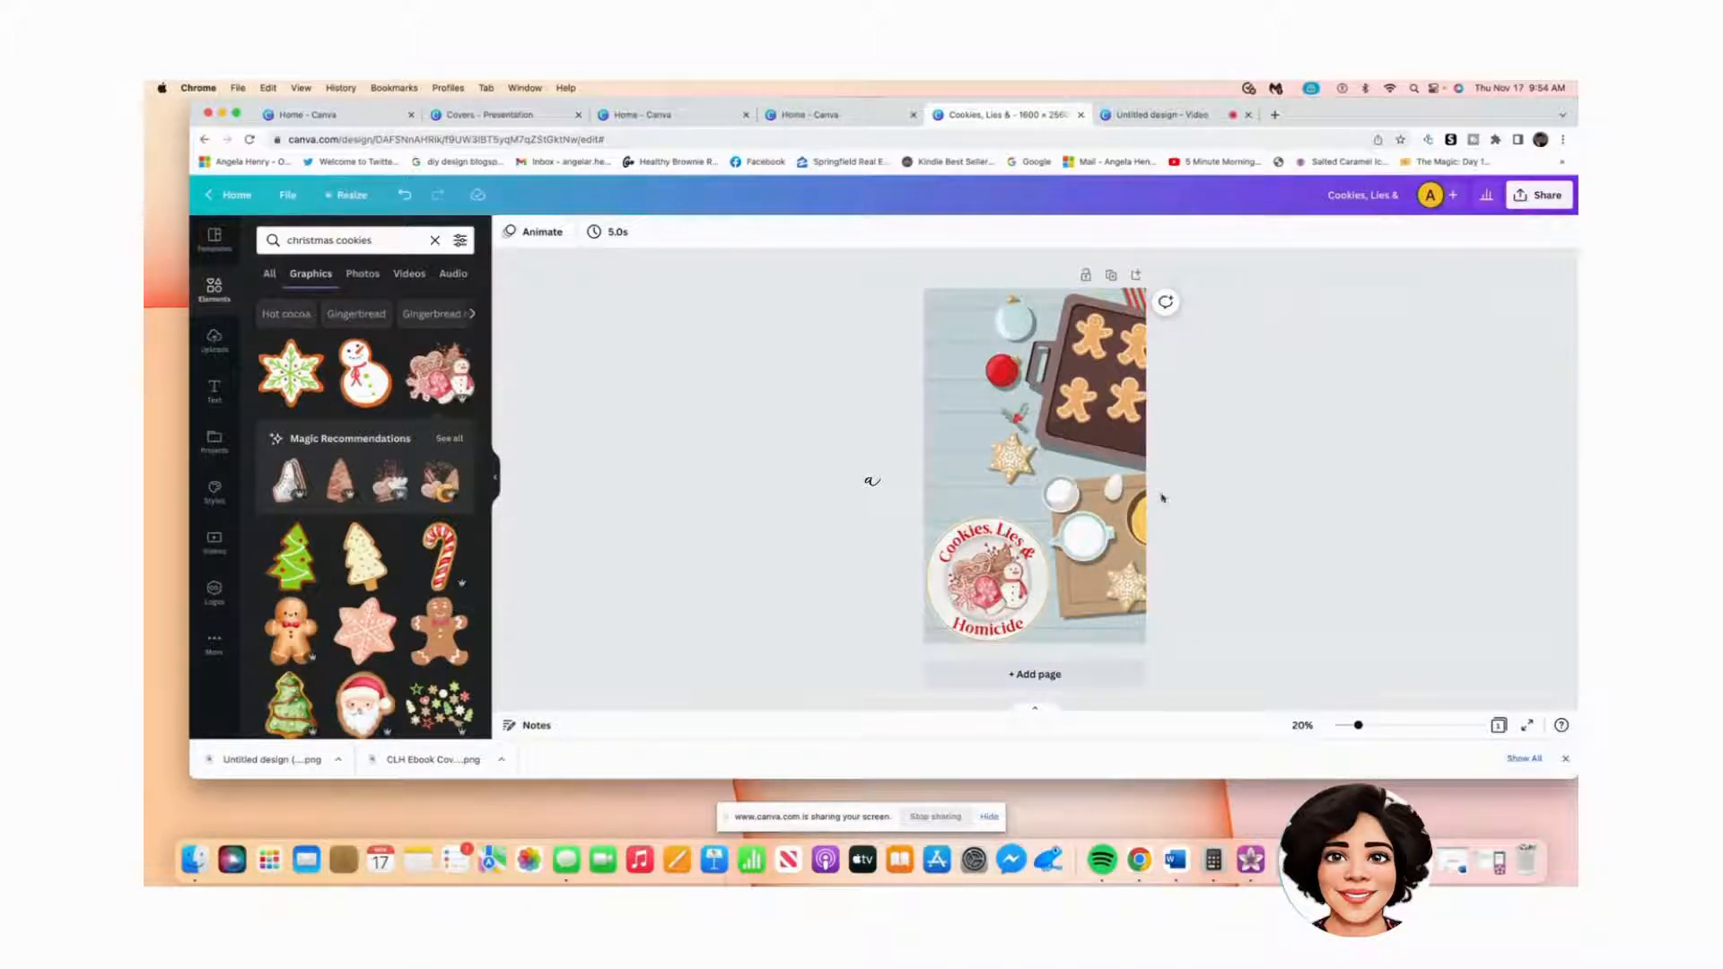
# Step: Add a subheading with the author's name, narrowed to wrap onto two lines
pyautogui.click(211, 403)
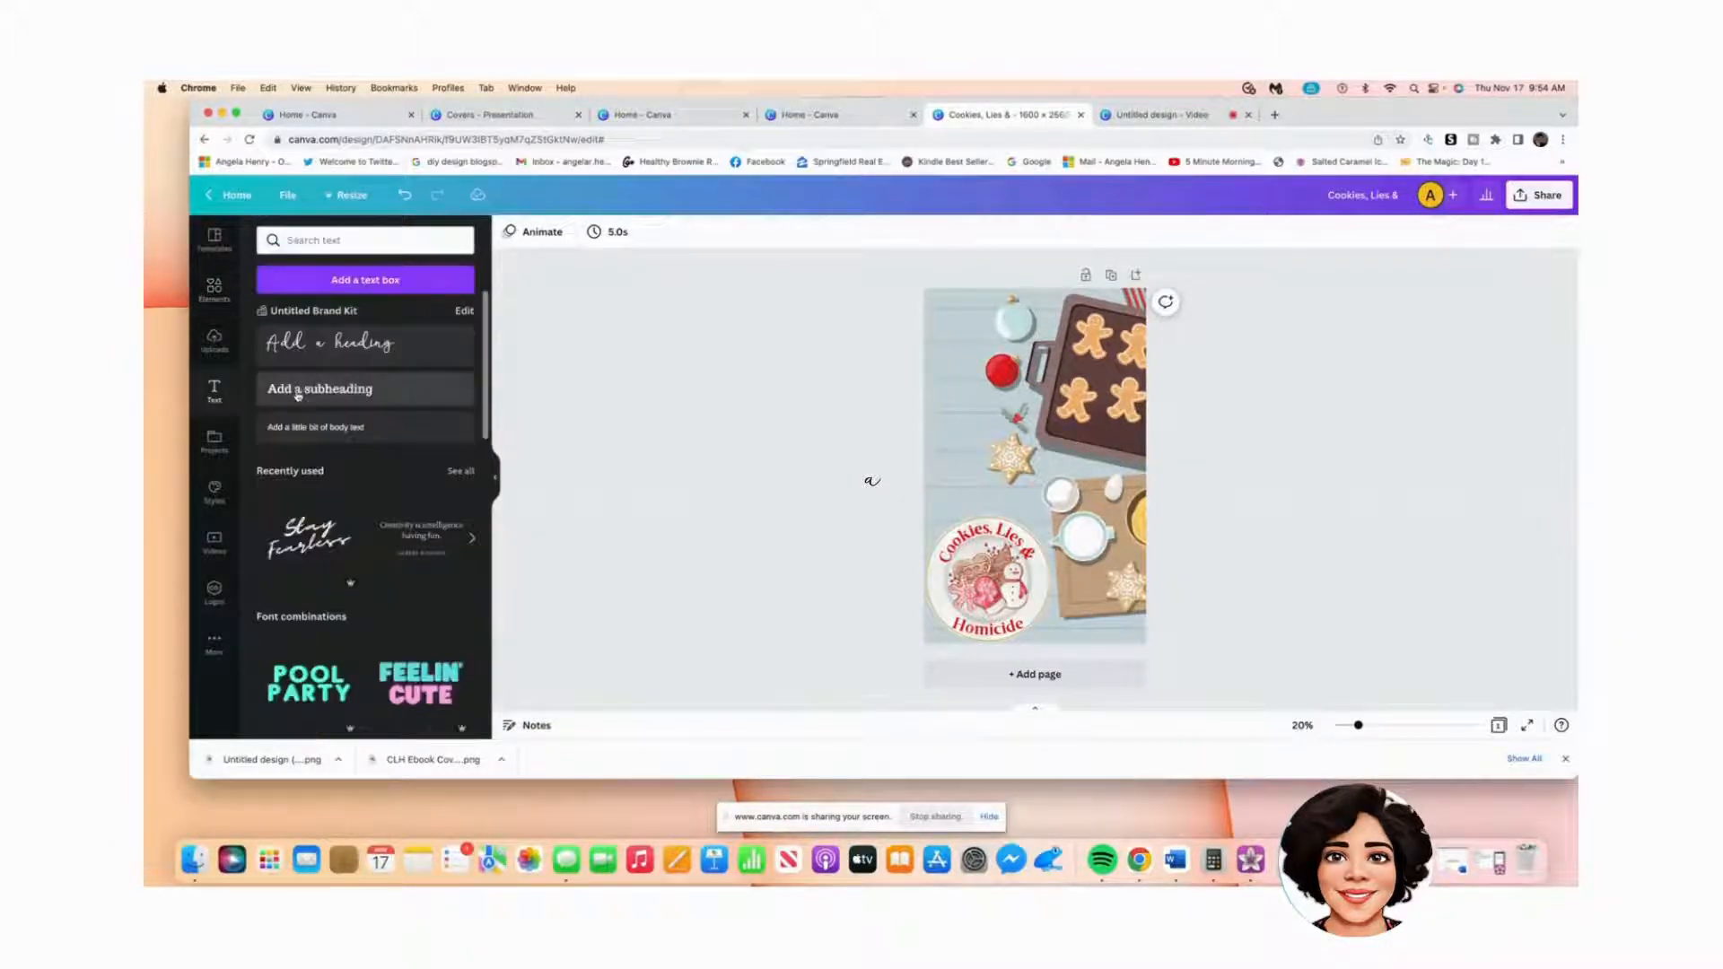
pyautogui.click(298, 391)
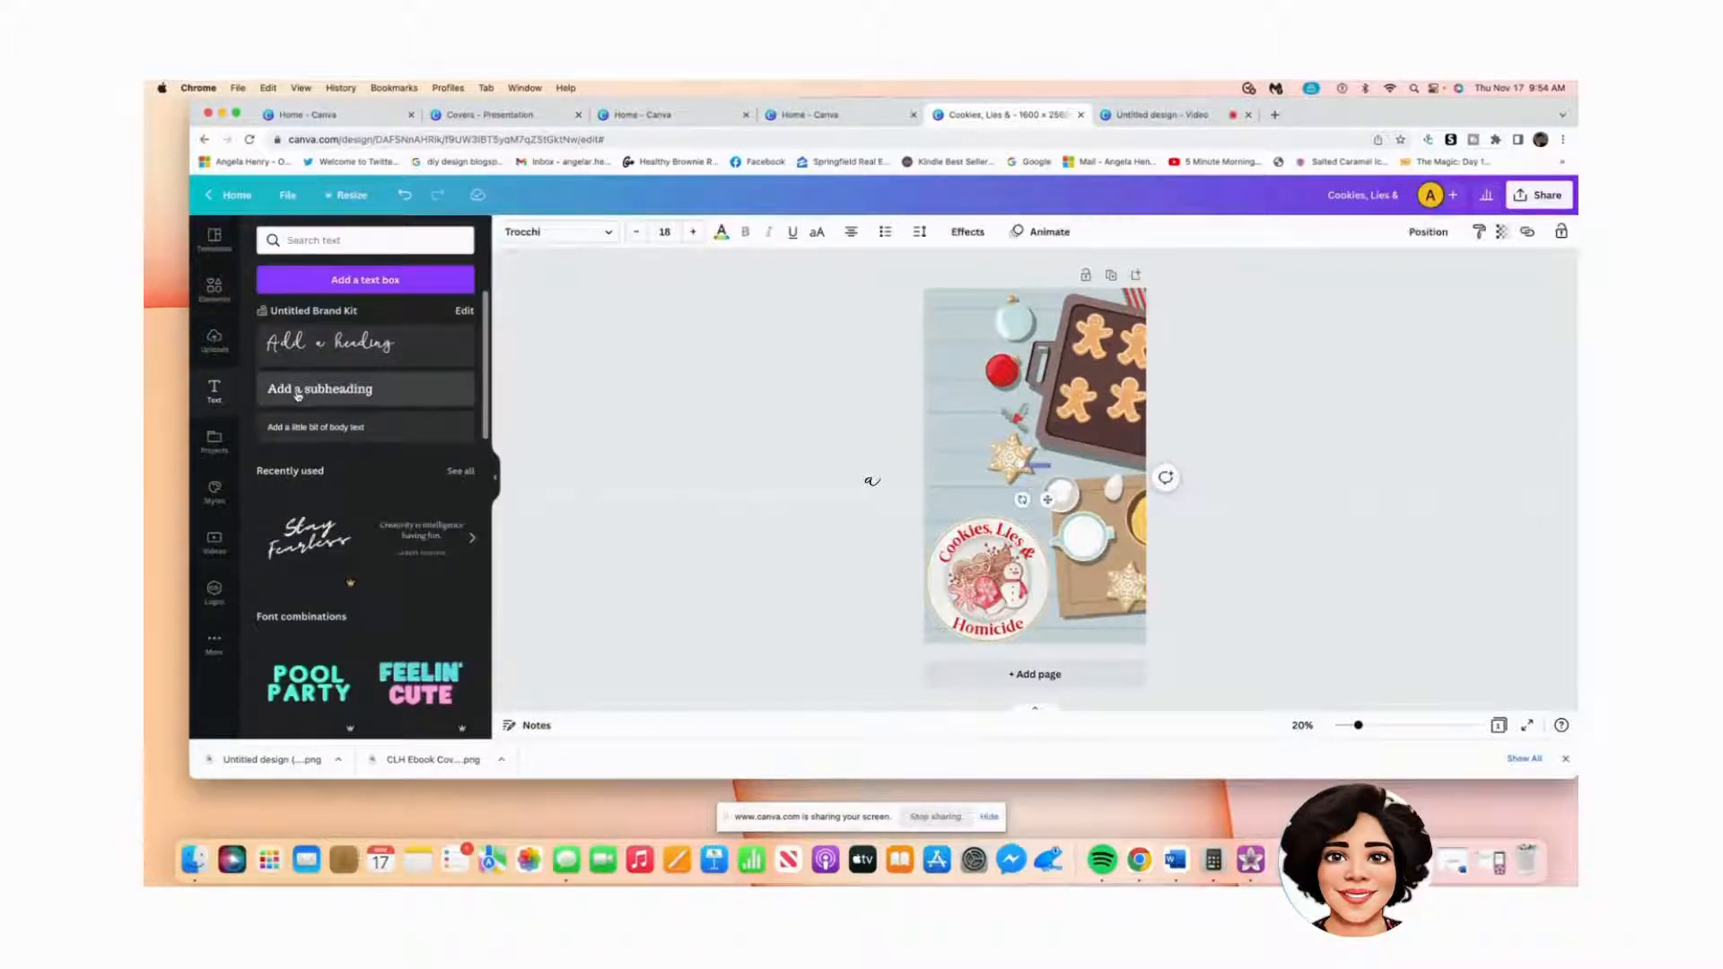
pyautogui.moveTo(1020, 464); pyautogui.dragTo(968, 457)
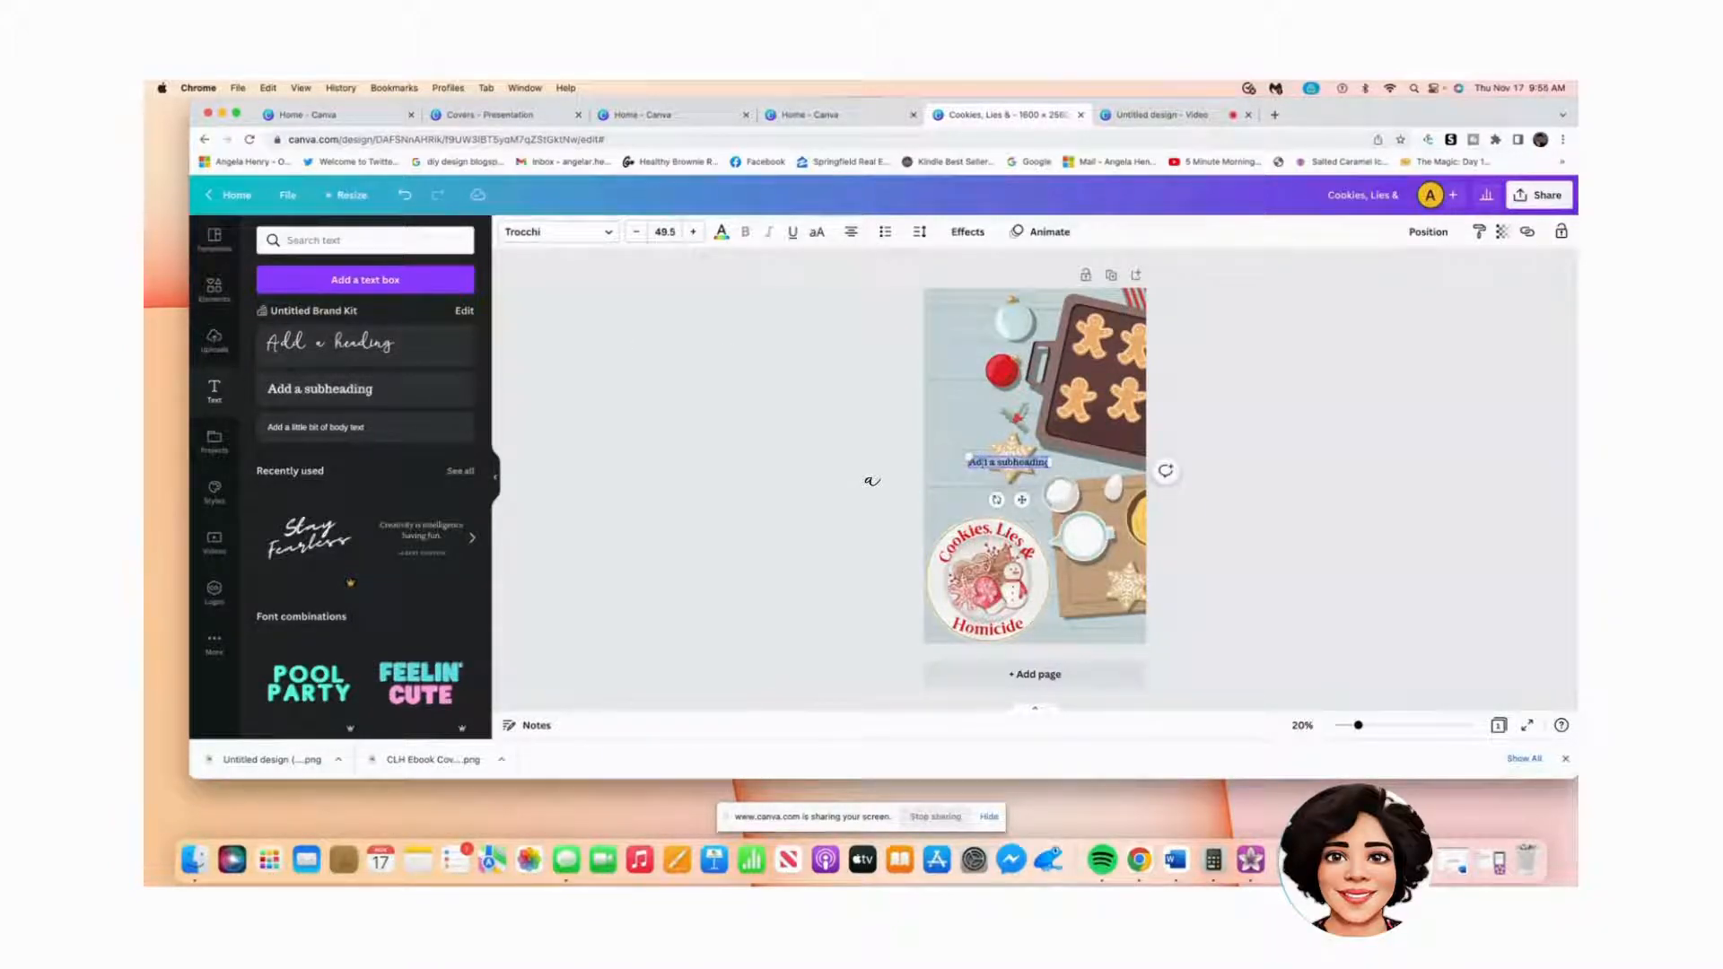
pyautogui.moveTo(1041, 462); pyautogui.dragTo(1029, 471)
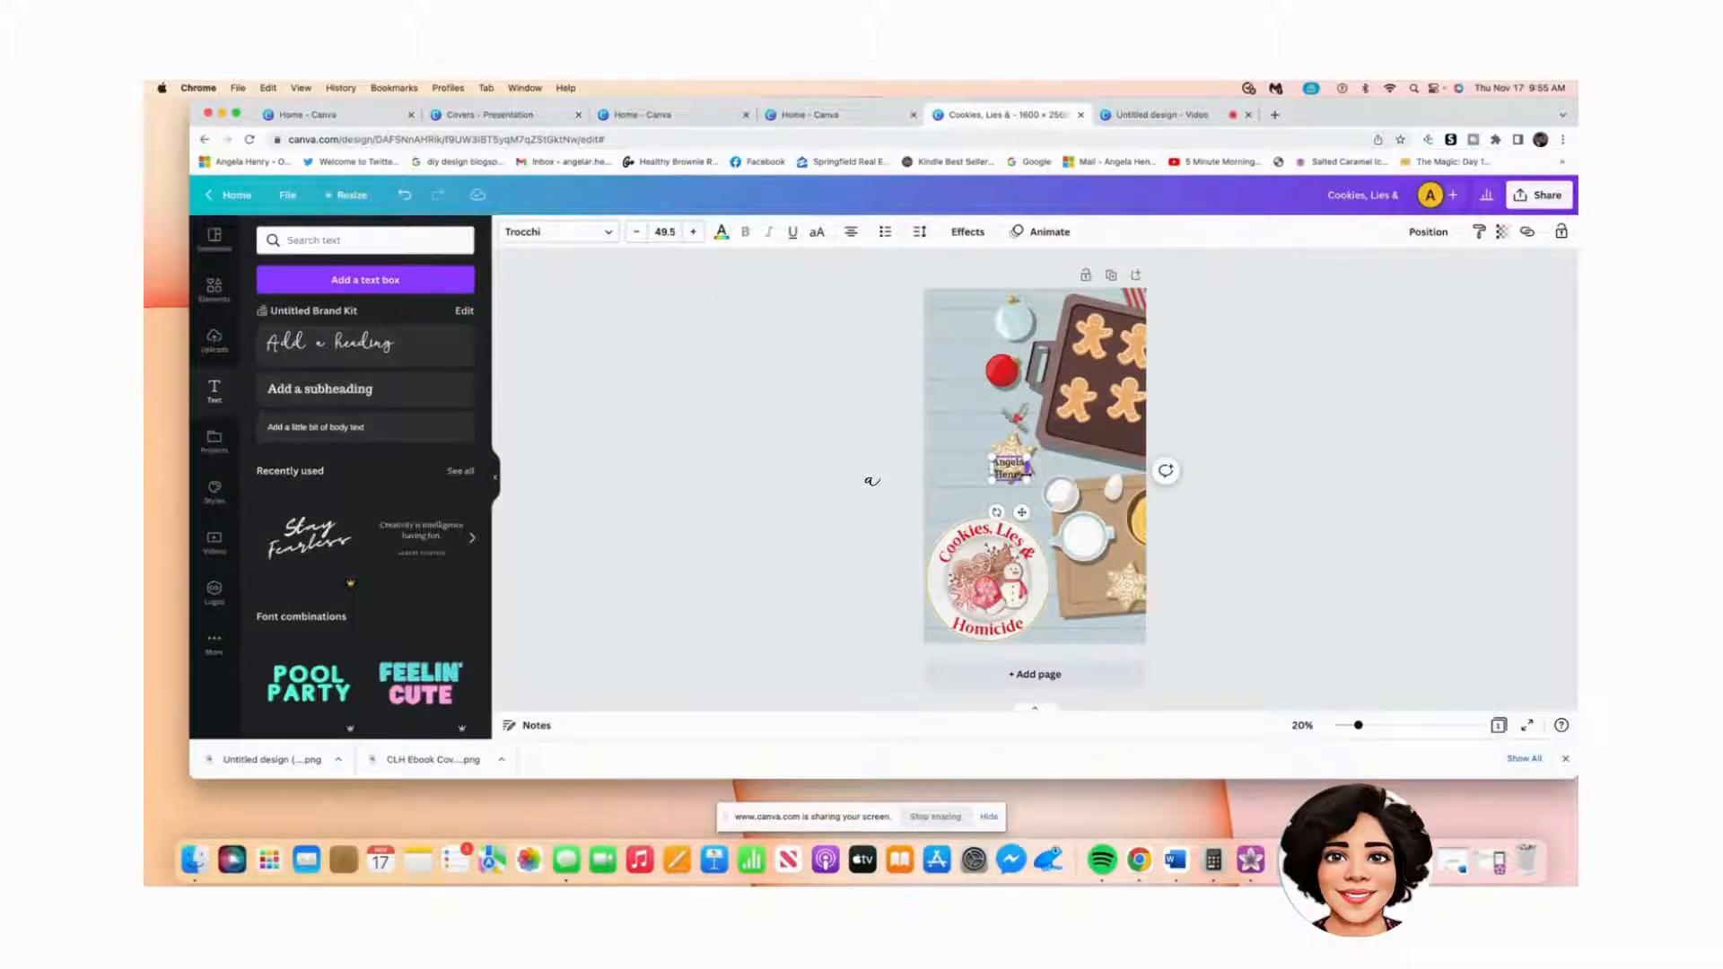
# Step: Move the author name to the top-left of the cover, above the red bauble
pyautogui.click(964, 480)
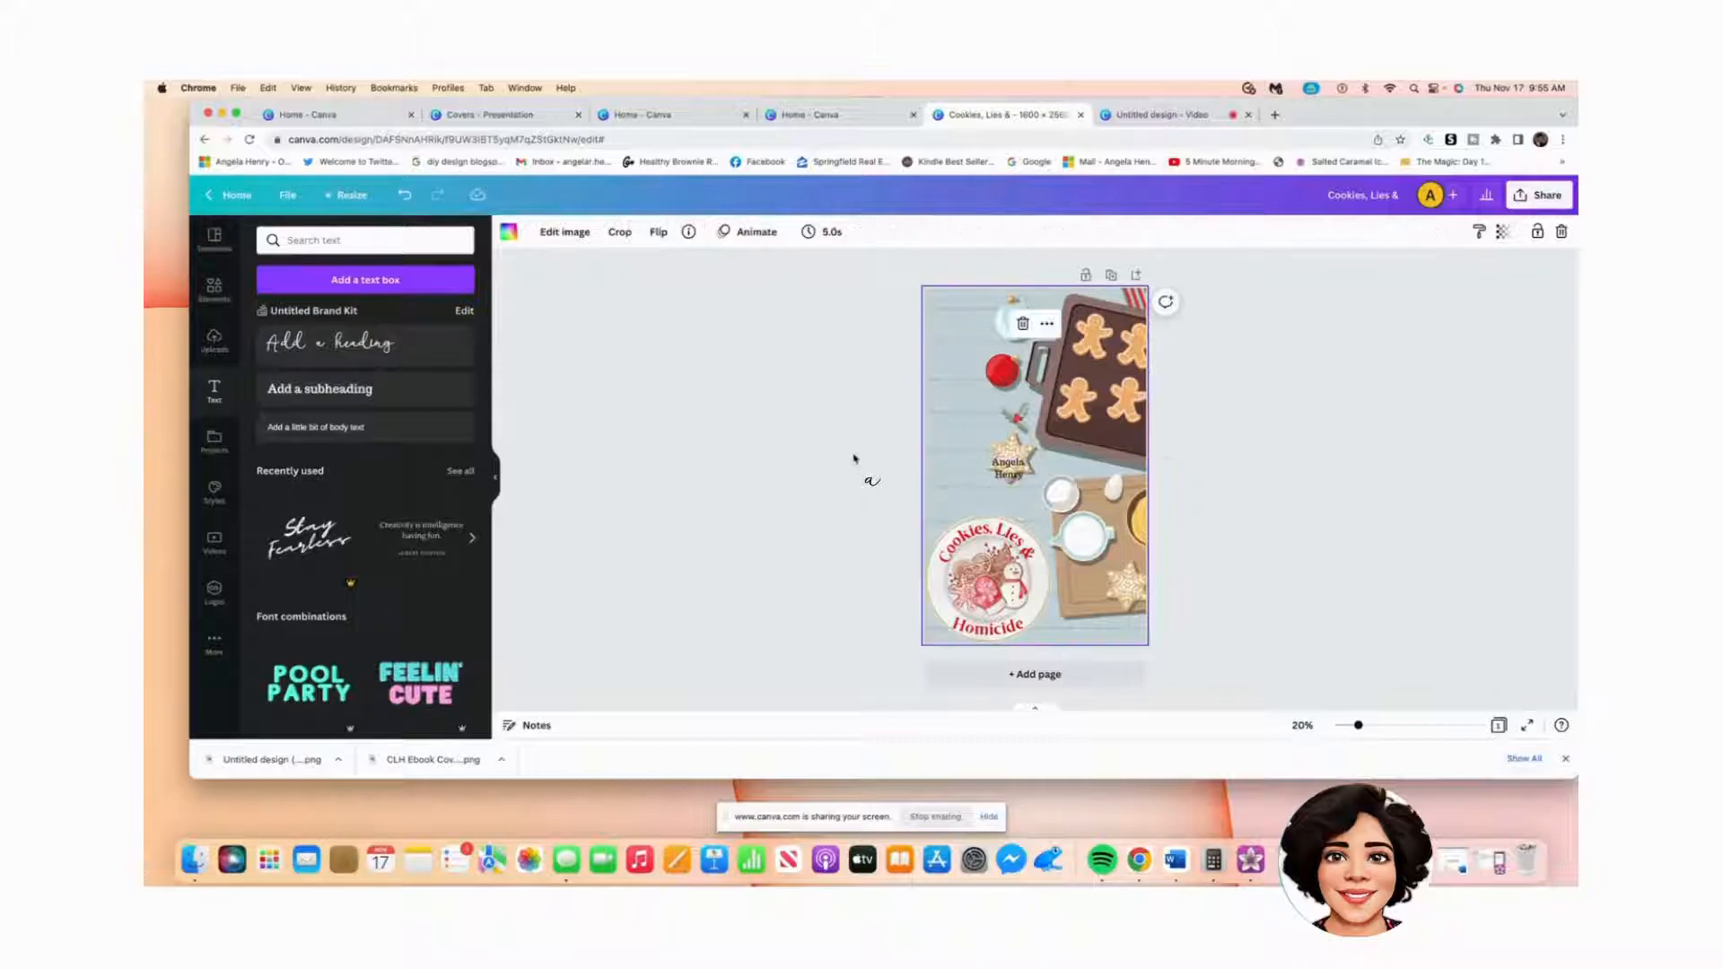
pyautogui.moveTo(1009, 467); pyautogui.dragTo(1019, 321)
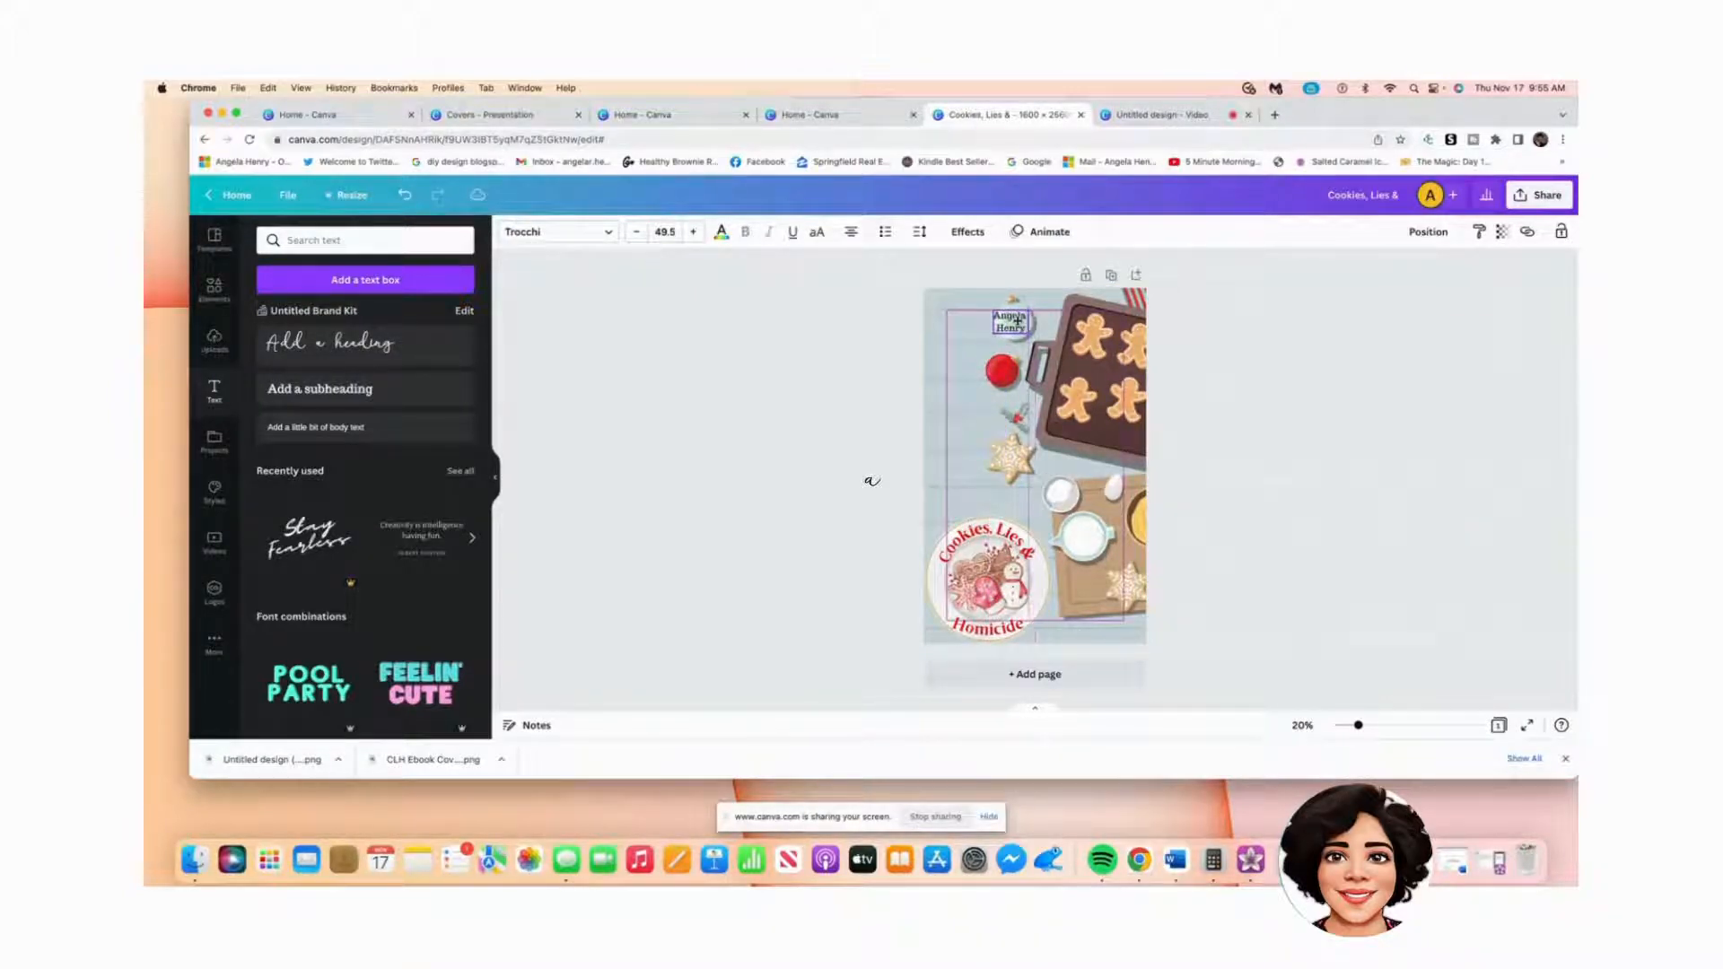
pyautogui.moveTo(1018, 319); pyautogui.dragTo(1017, 321)
pyautogui.moveTo(1018, 321); pyautogui.dragTo(1018, 321)
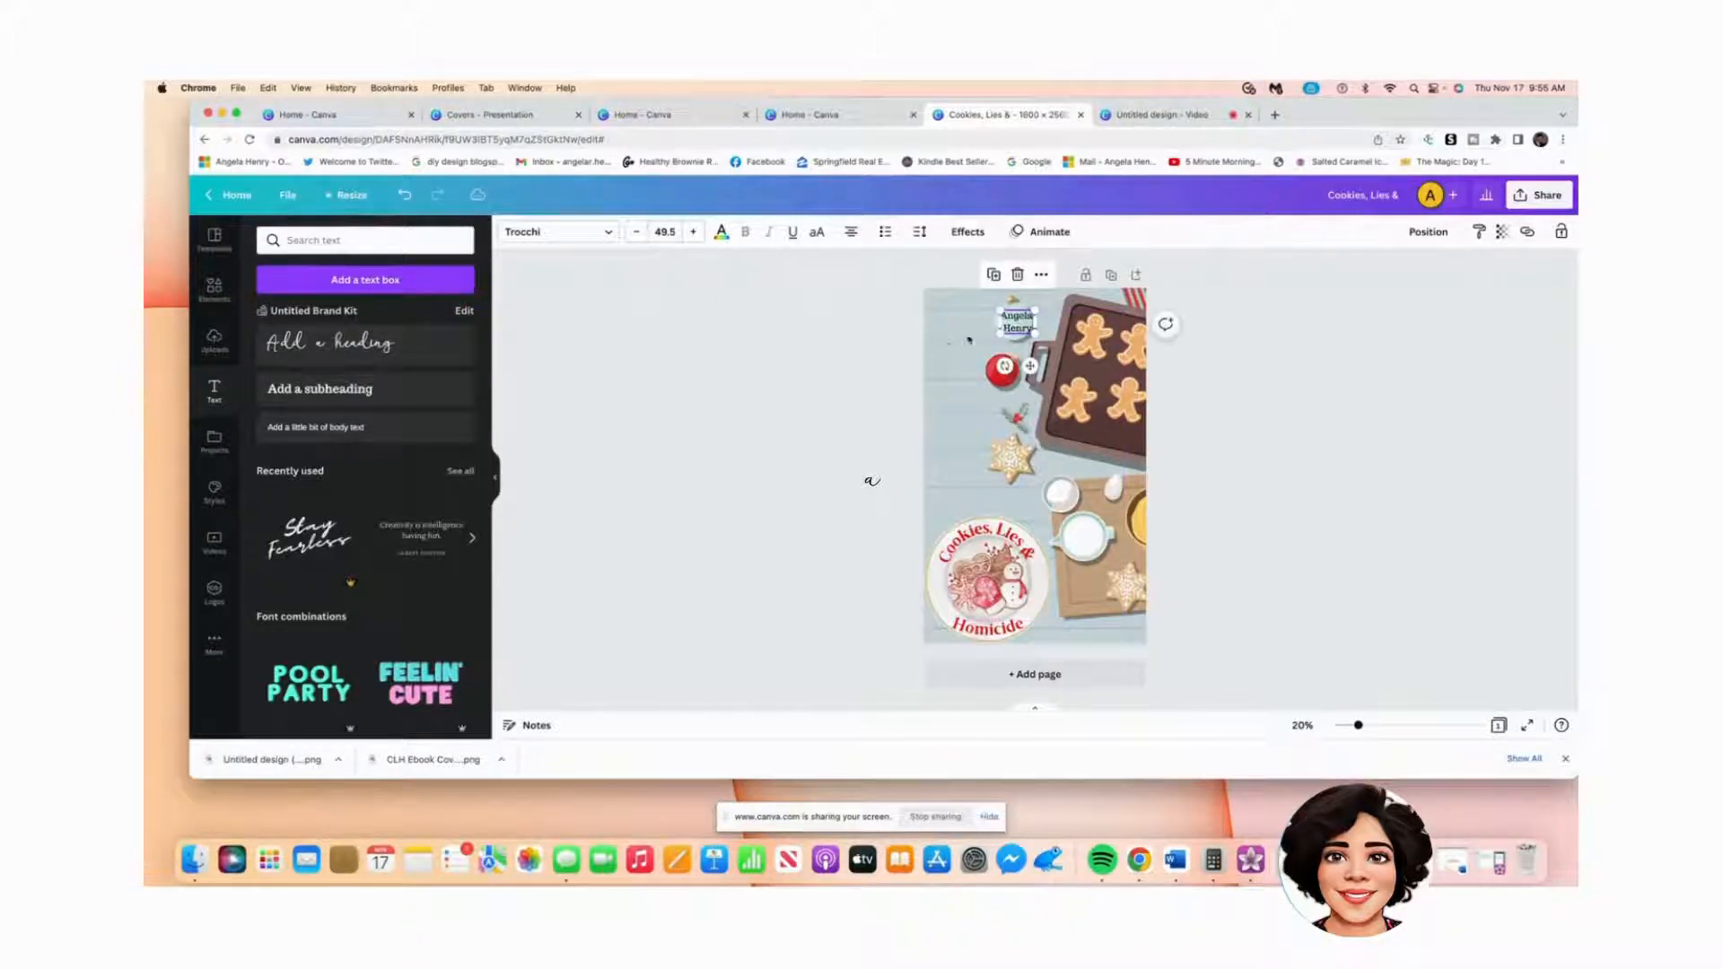
# Step: Nudge the author name slightly further left
pyautogui.click(1208, 386)
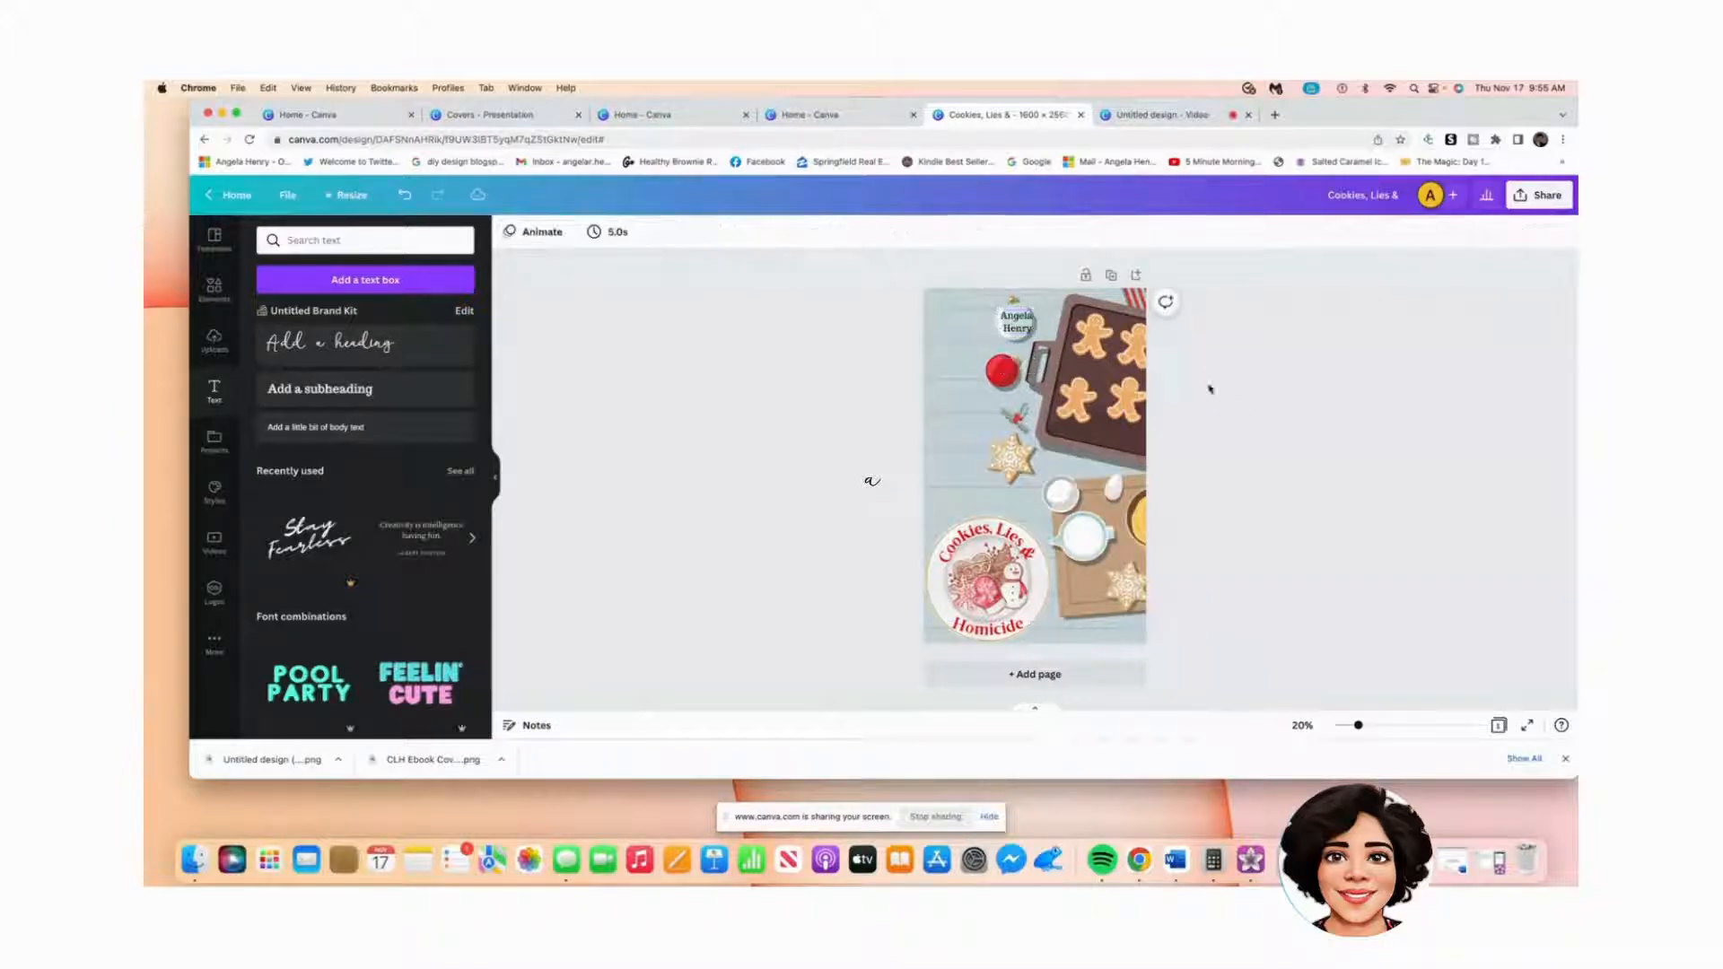
pyautogui.click(1030, 330)
pyautogui.moveTo(1030, 330); pyautogui.dragTo(1022, 328)
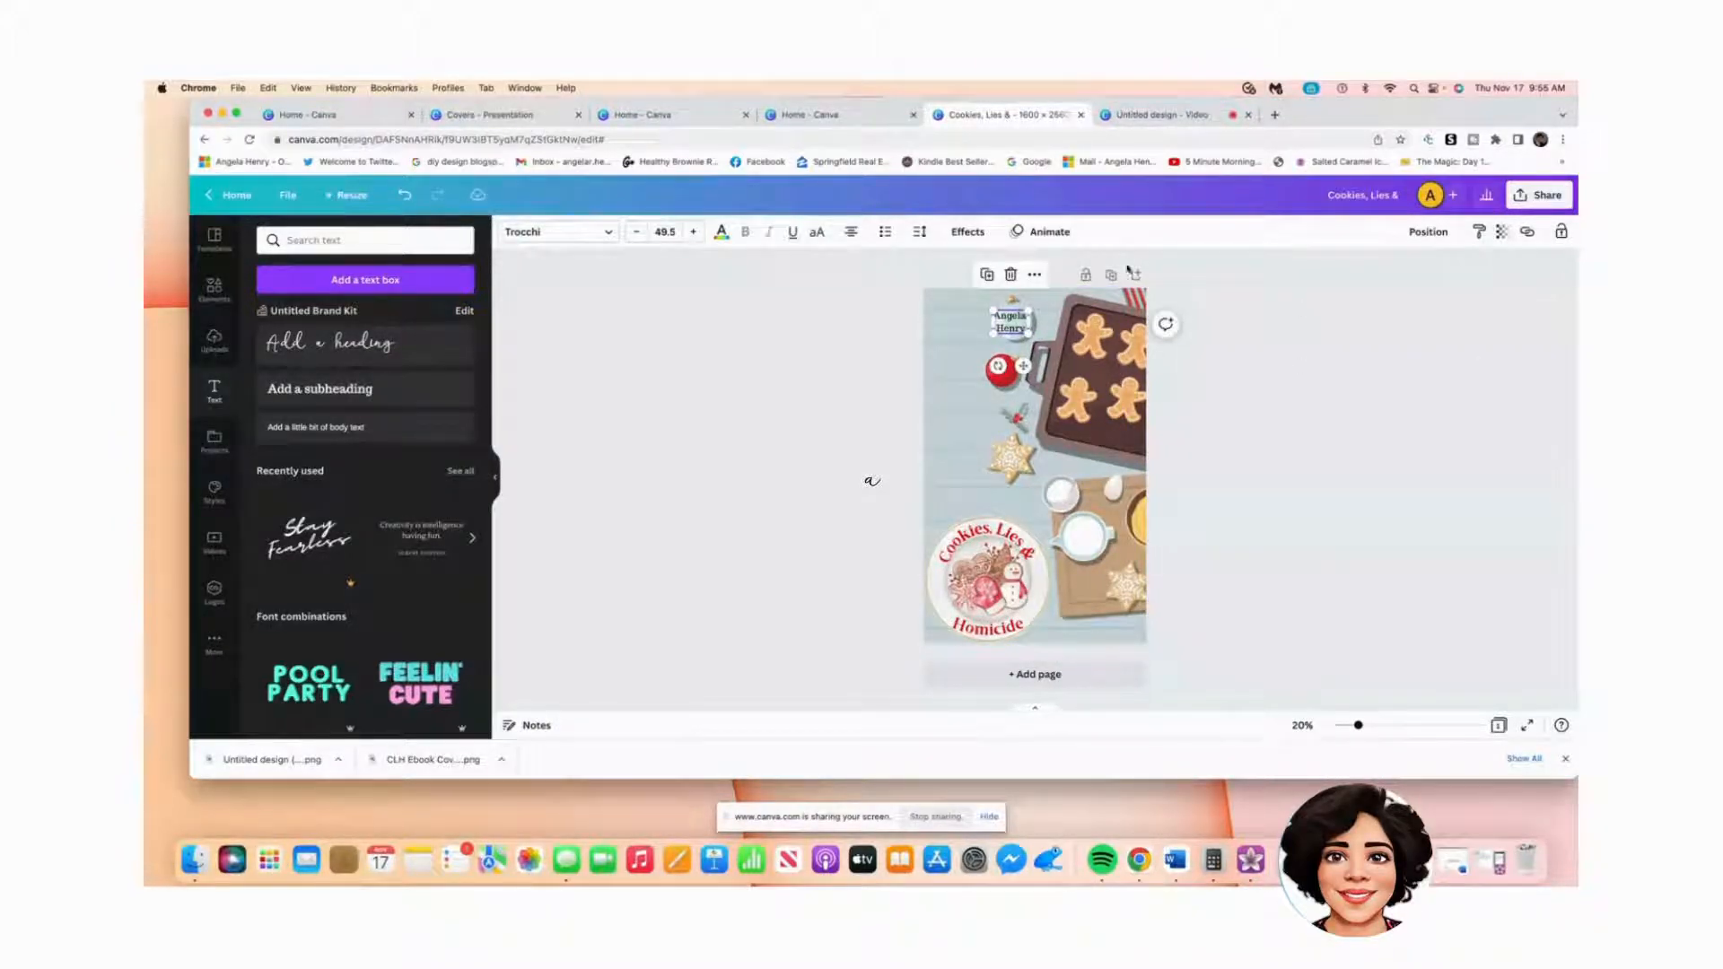
pyautogui.click(994, 325)
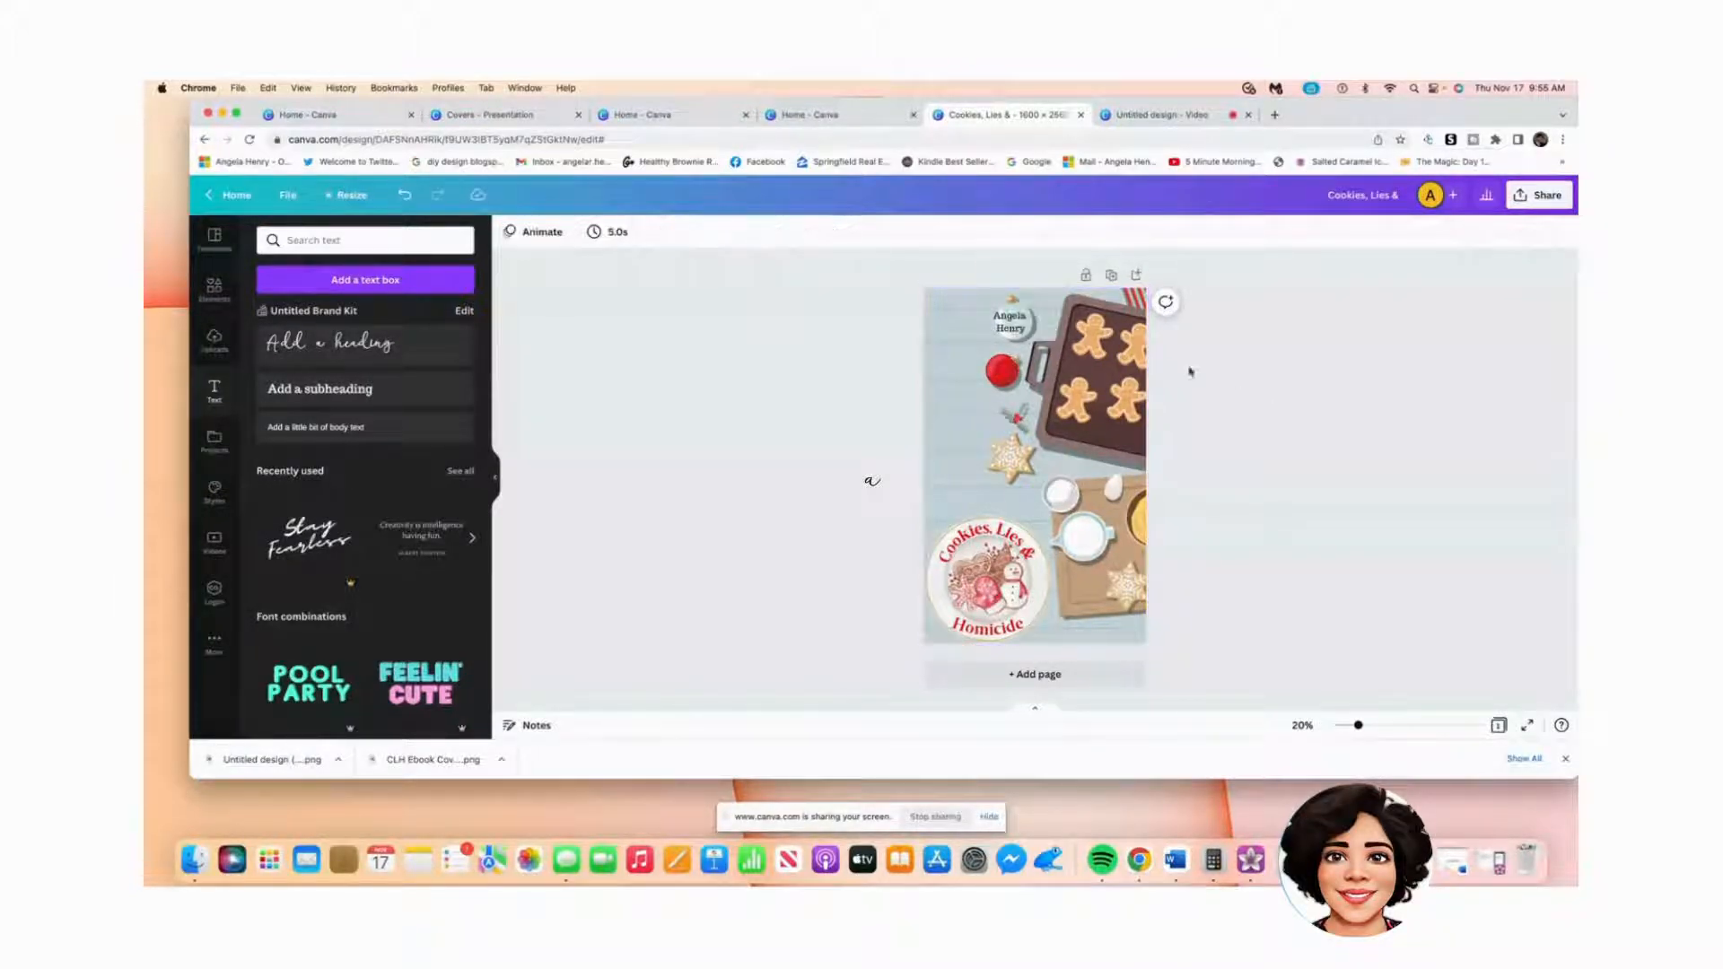
# Step: Change the author name's font to Big Shoulders Display and make it bold
pyautogui.click(1012, 323)
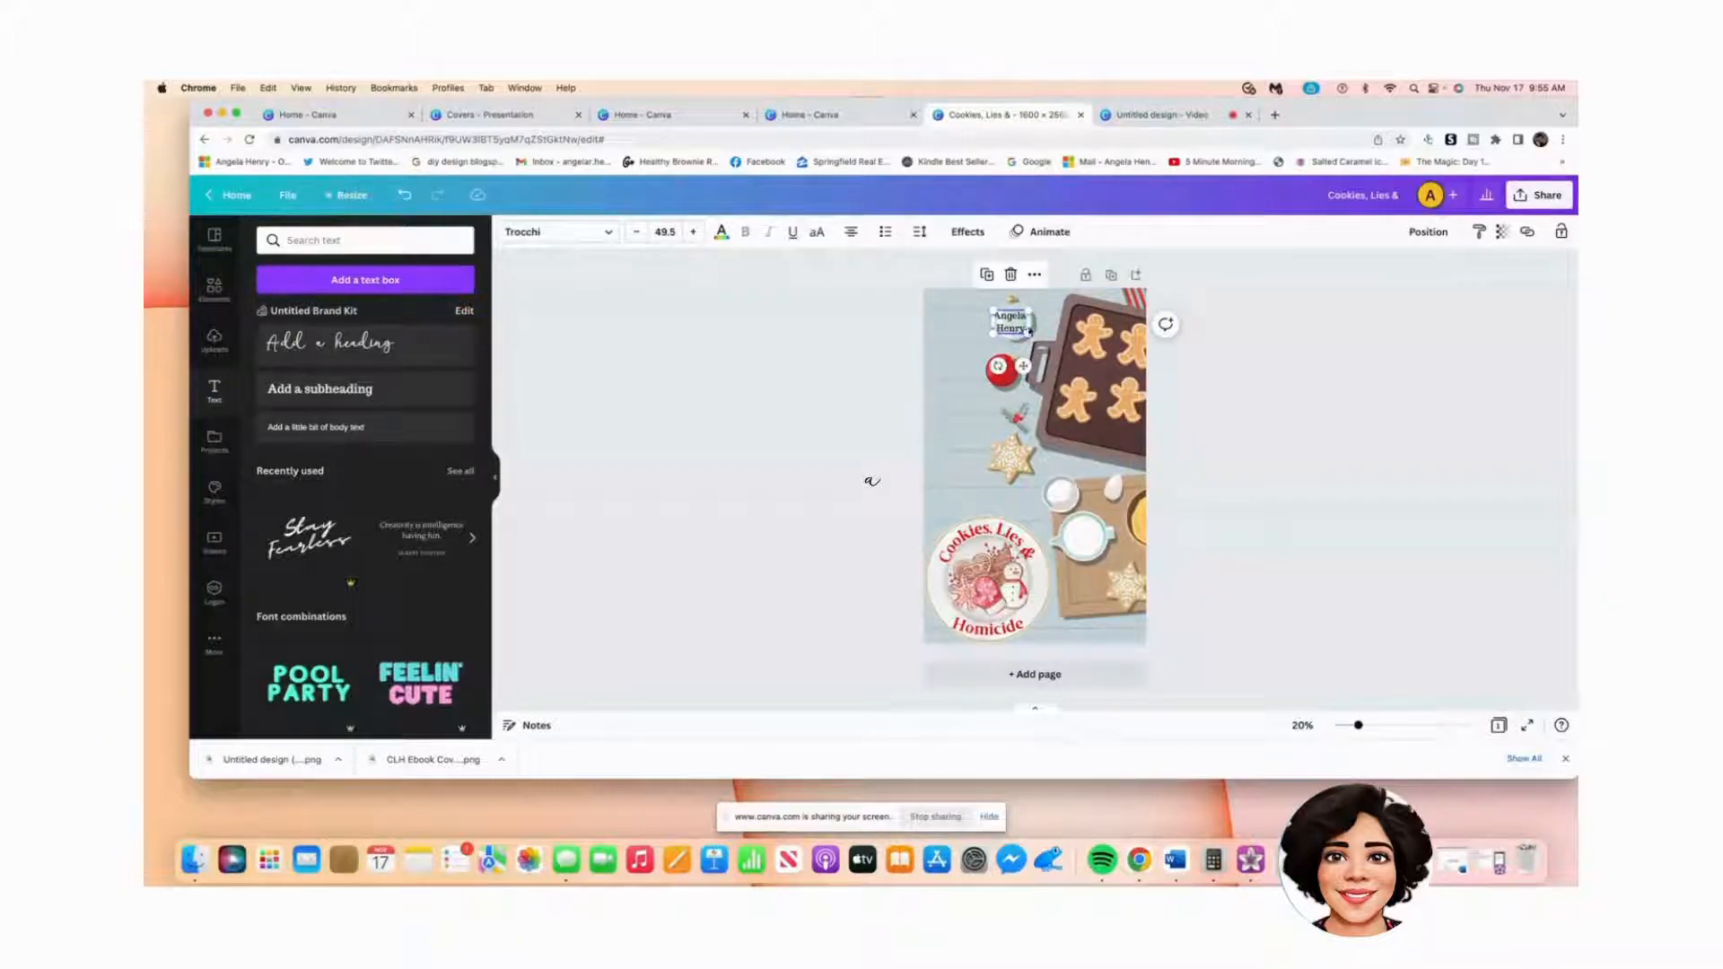
pyautogui.click(610, 235)
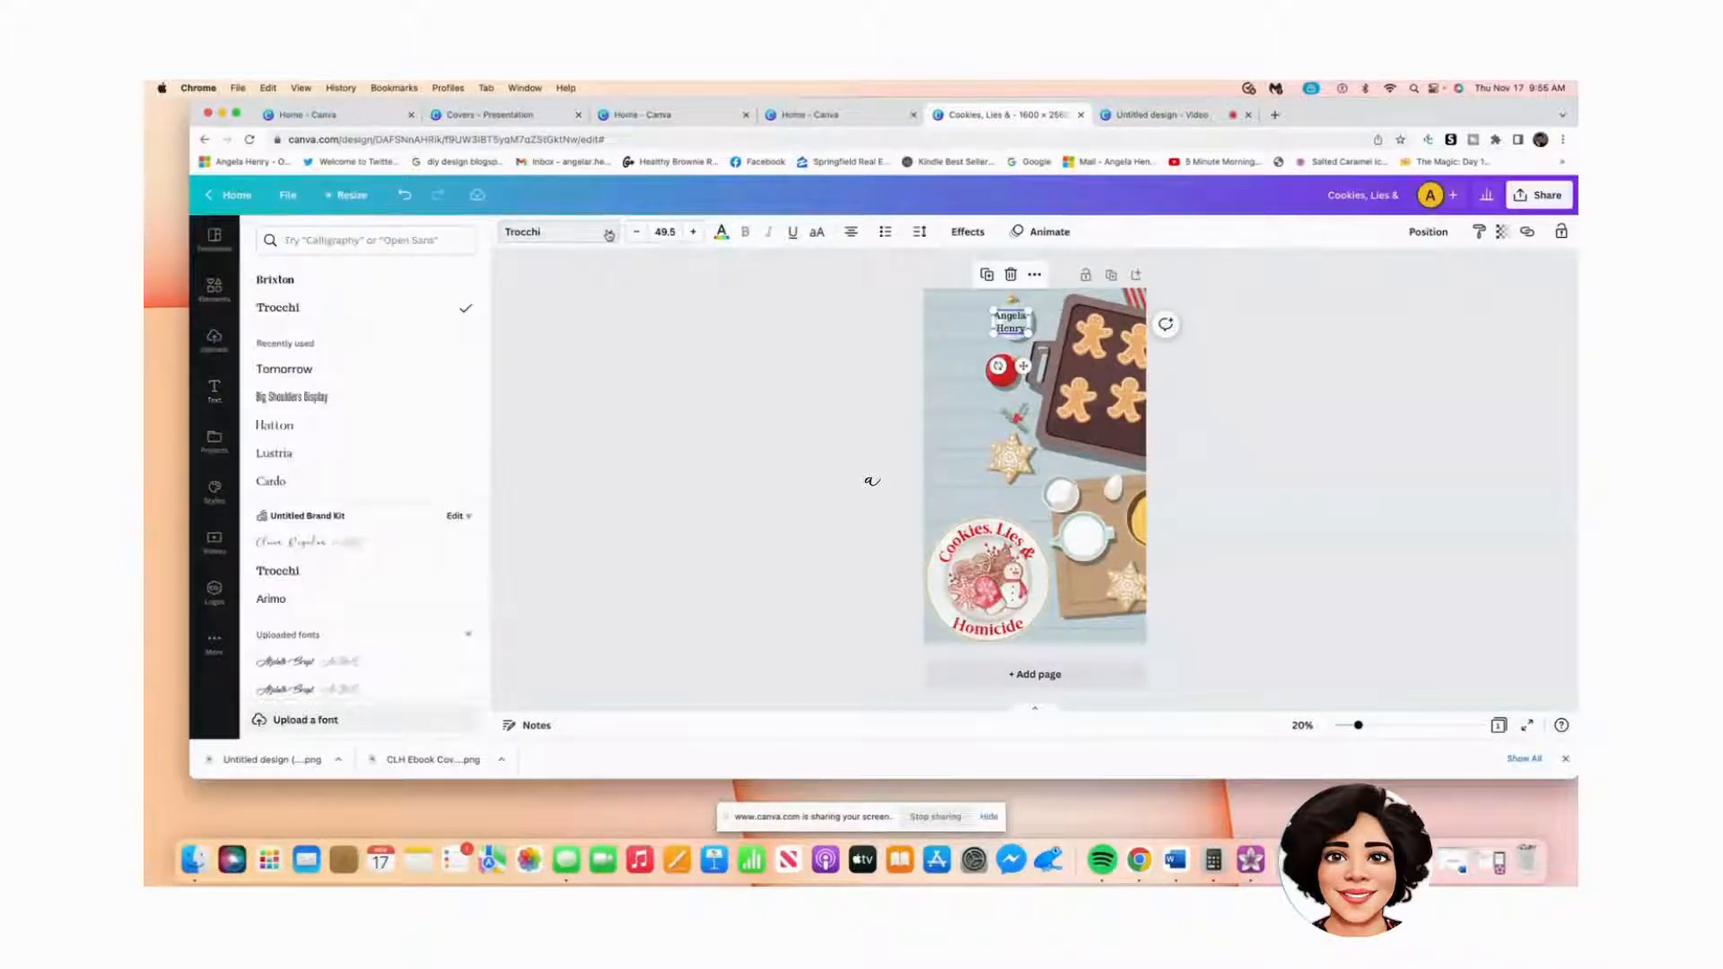
pyautogui.click(303, 401)
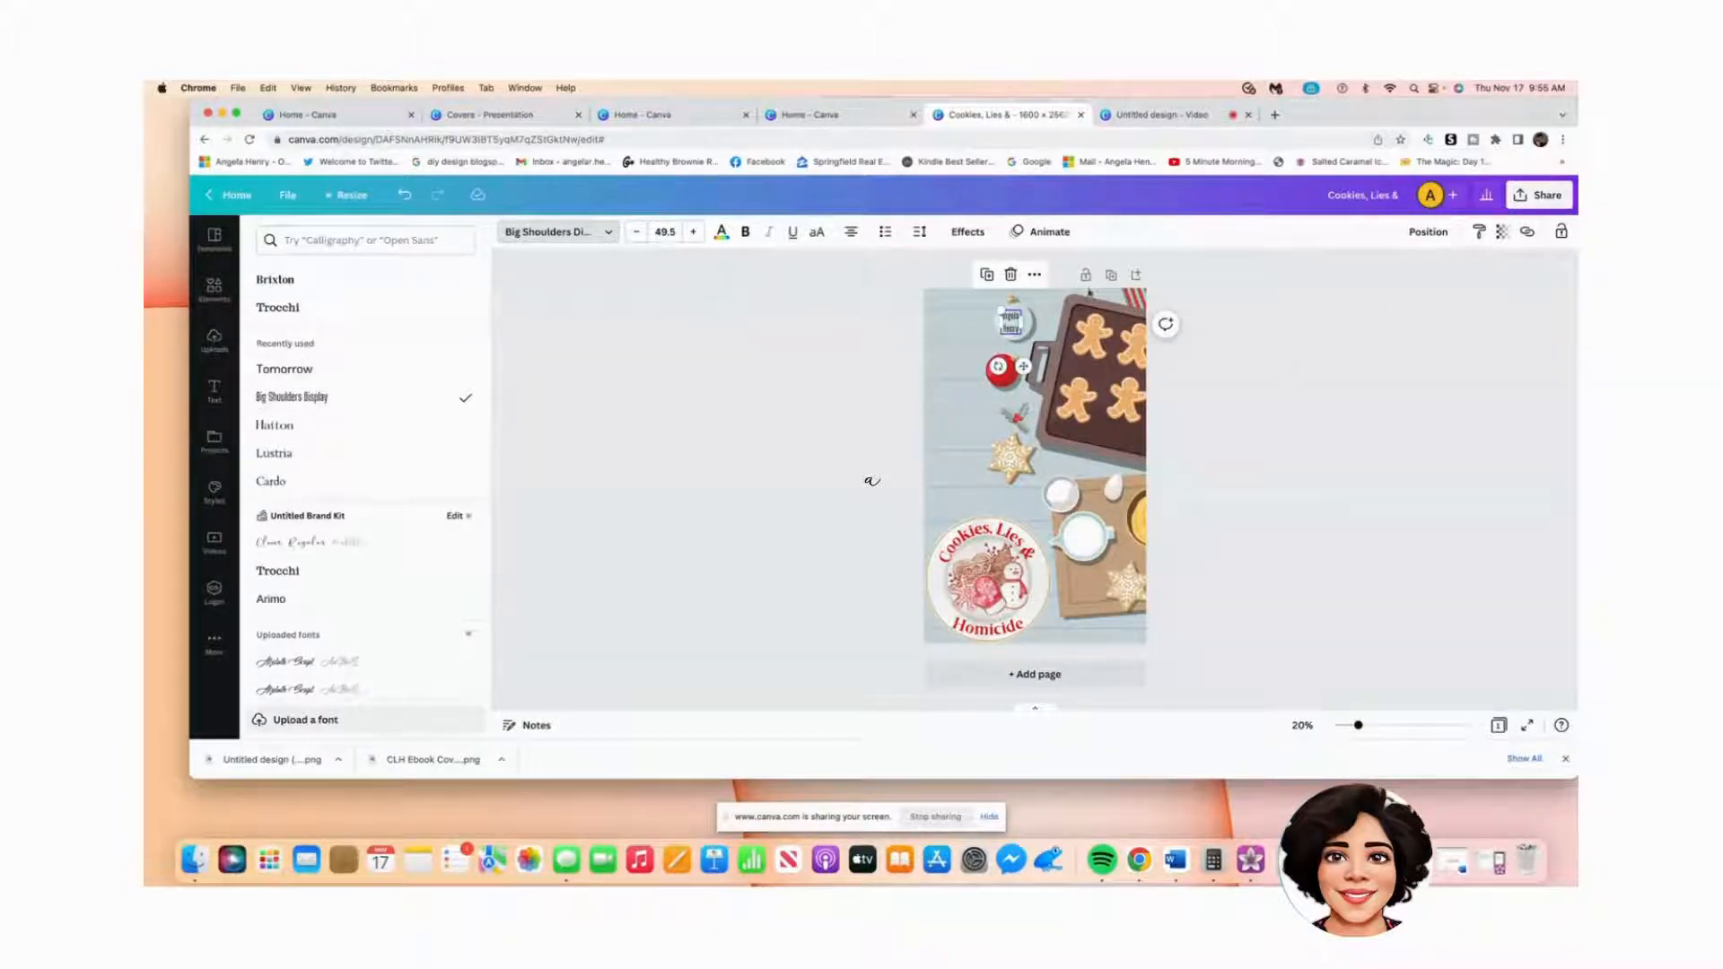
pyautogui.click(745, 232)
pyautogui.click(1237, 352)
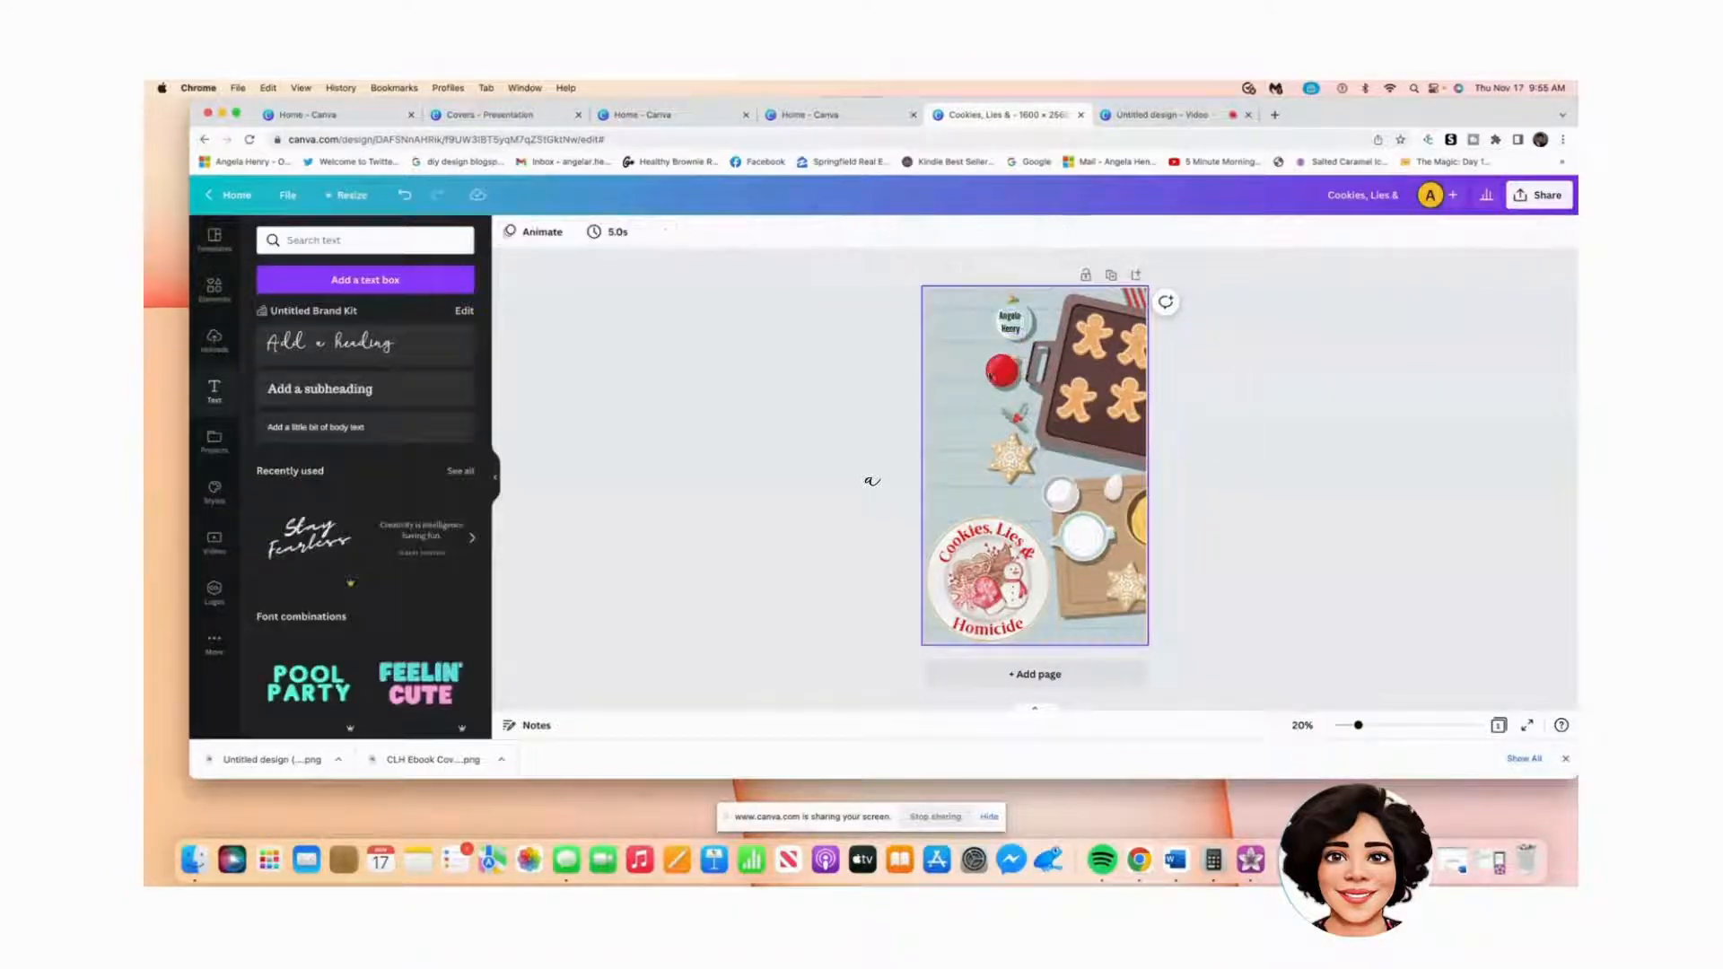
pyautogui.click(1012, 326)
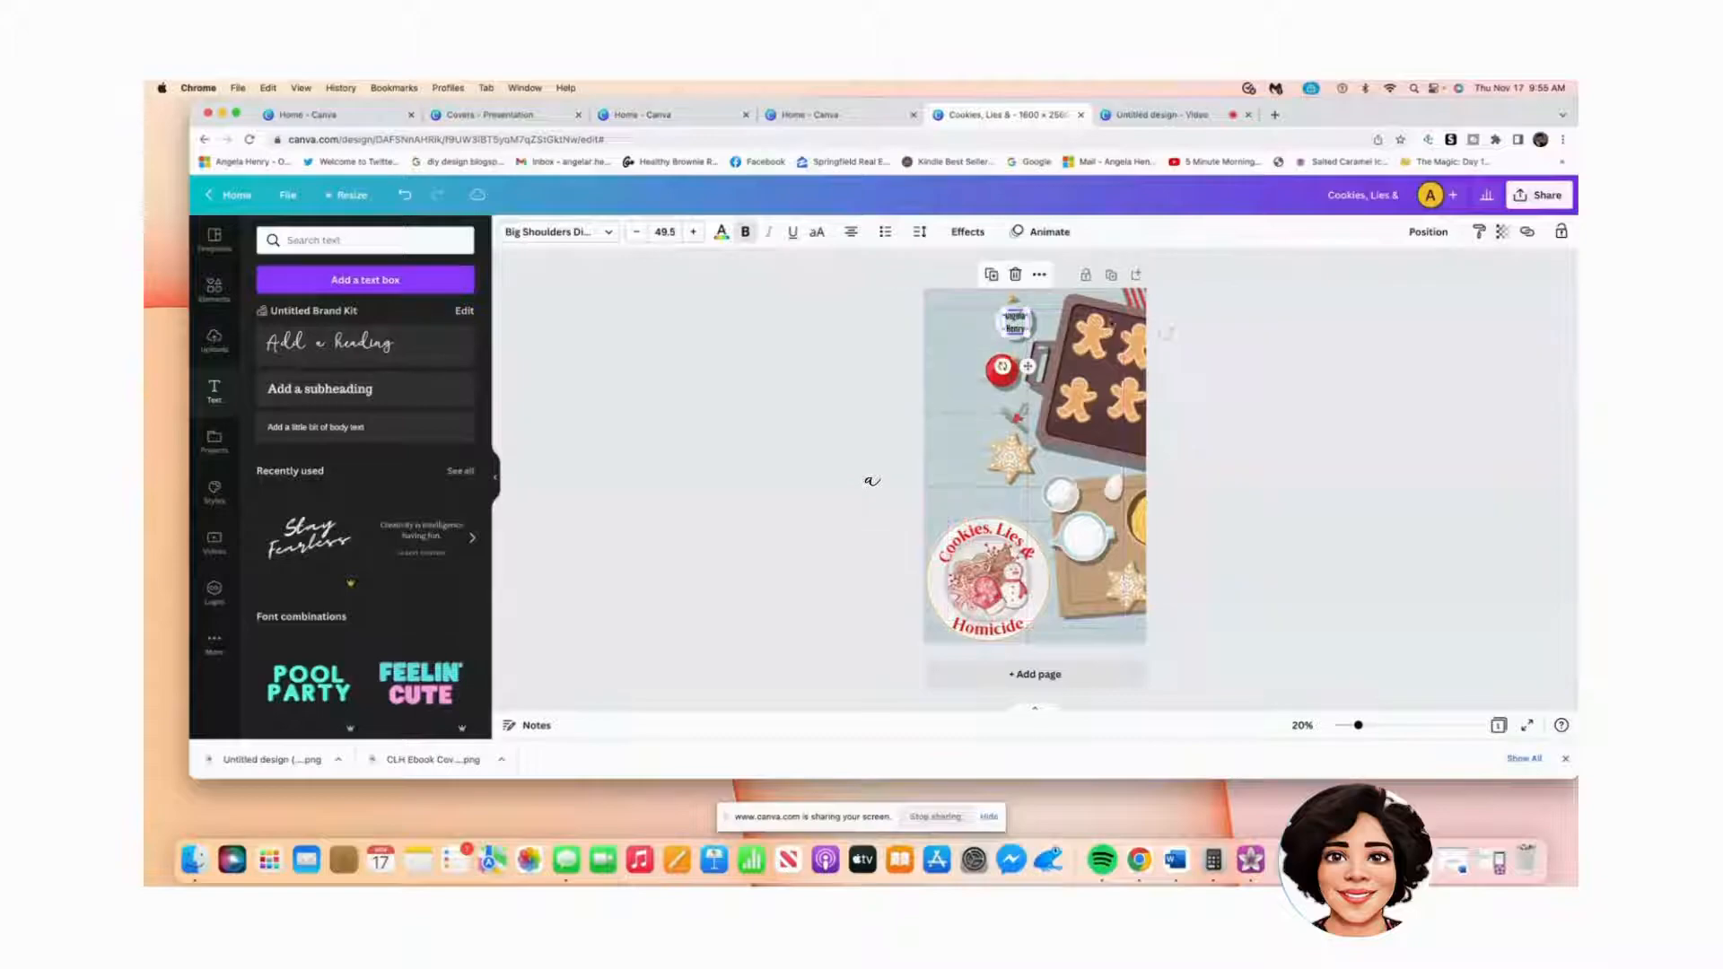
pyautogui.click(1194, 340)
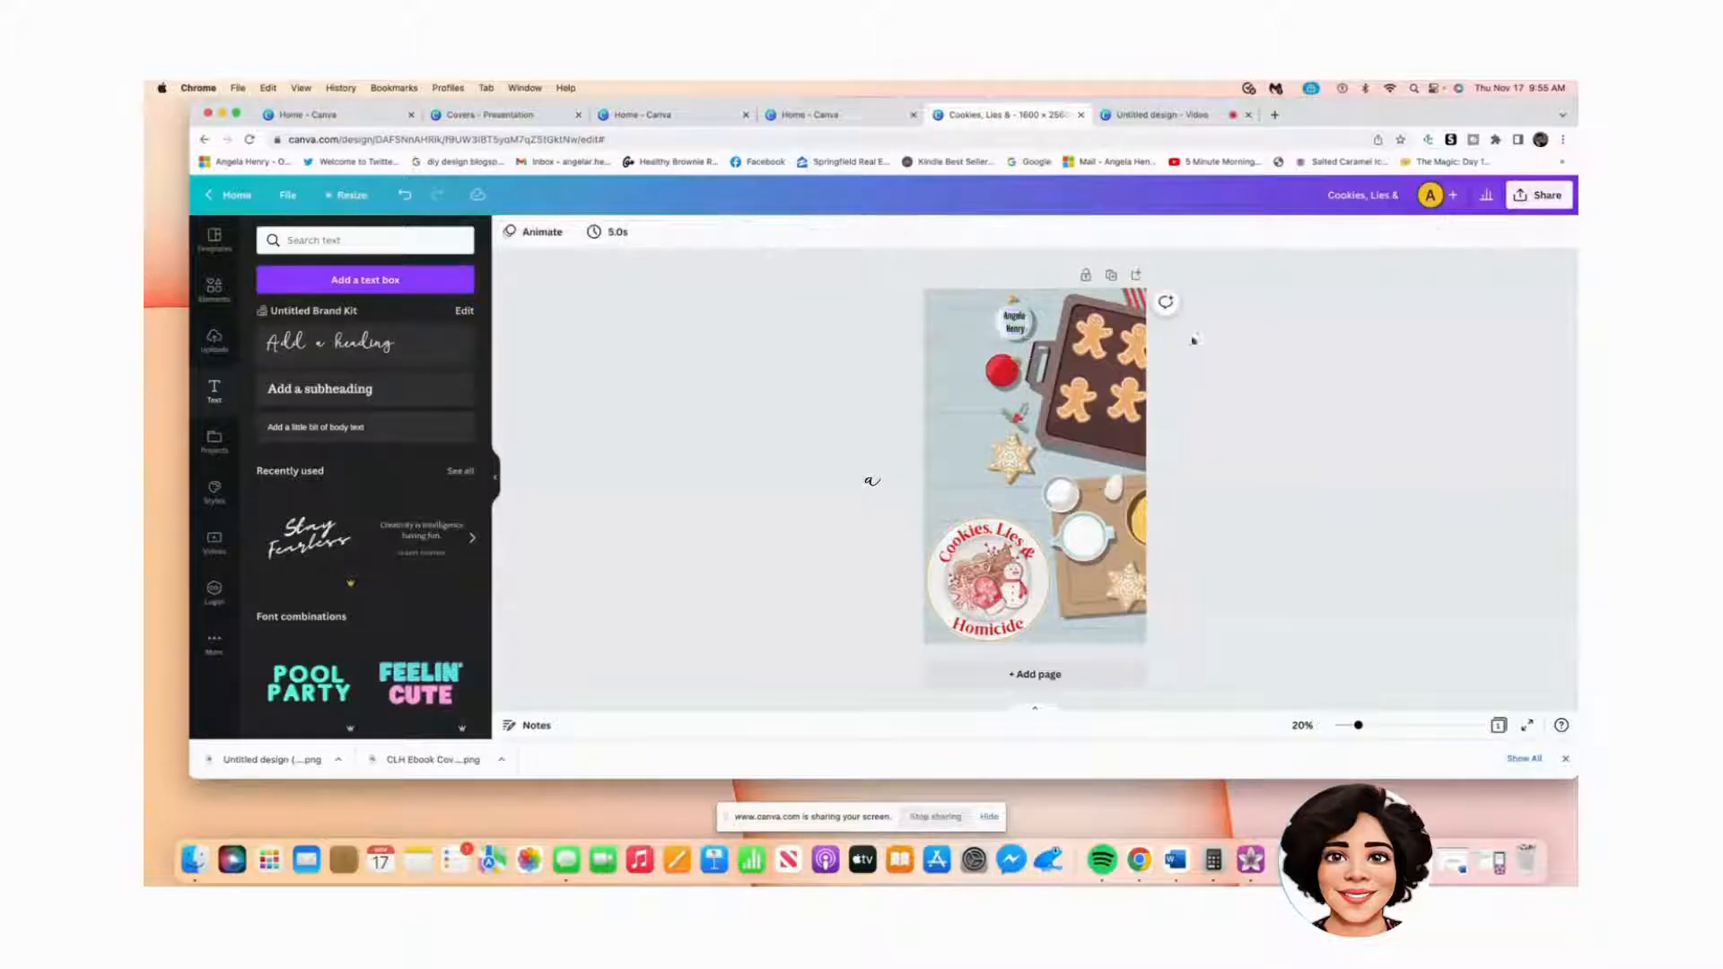
# Step: Make the author name text dark green using the default colour swatch
pyautogui.click(1012, 327)
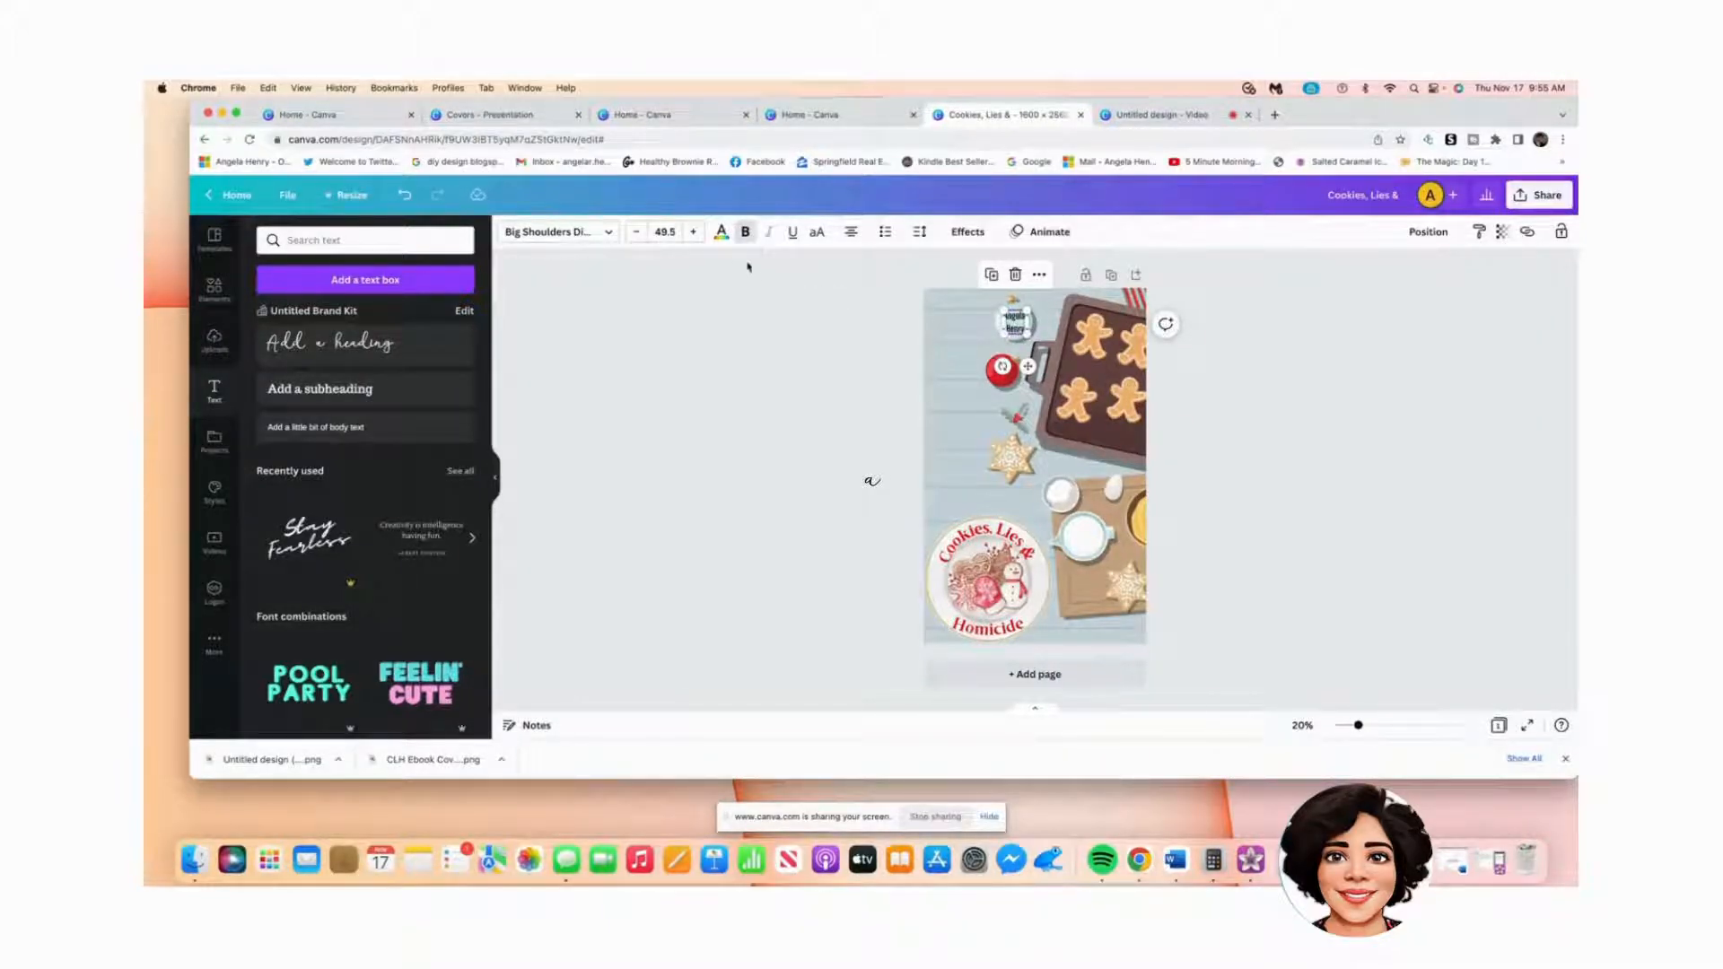
pyautogui.click(720, 235)
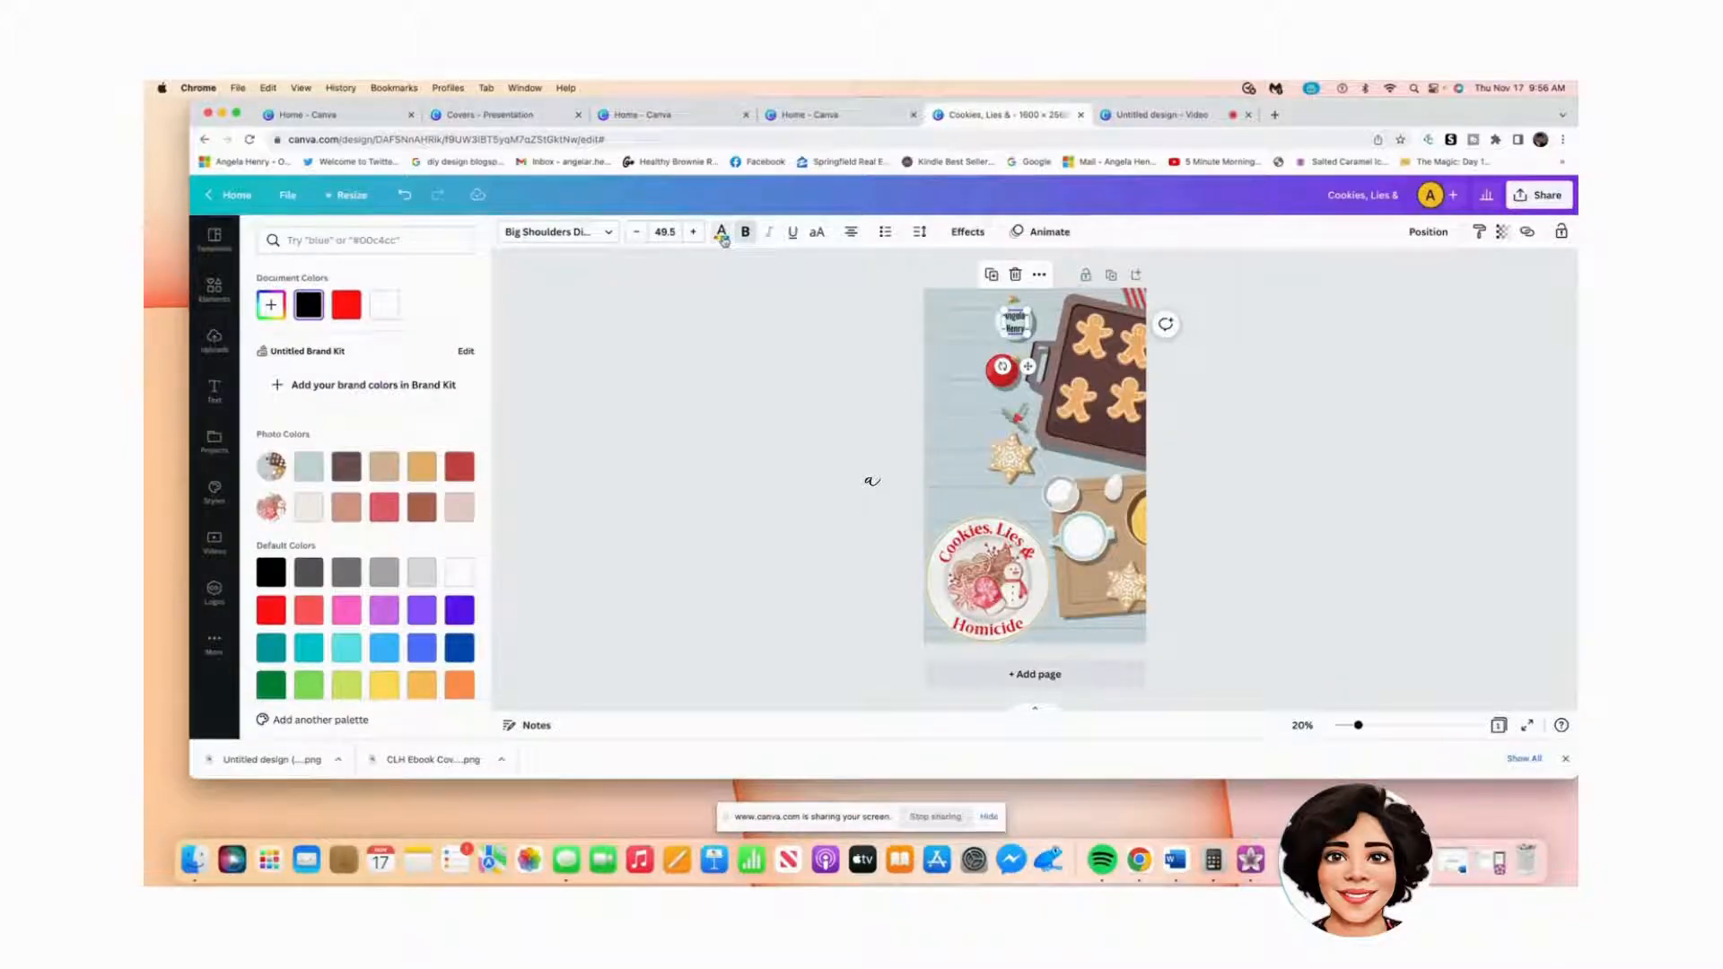
pyautogui.click(274, 687)
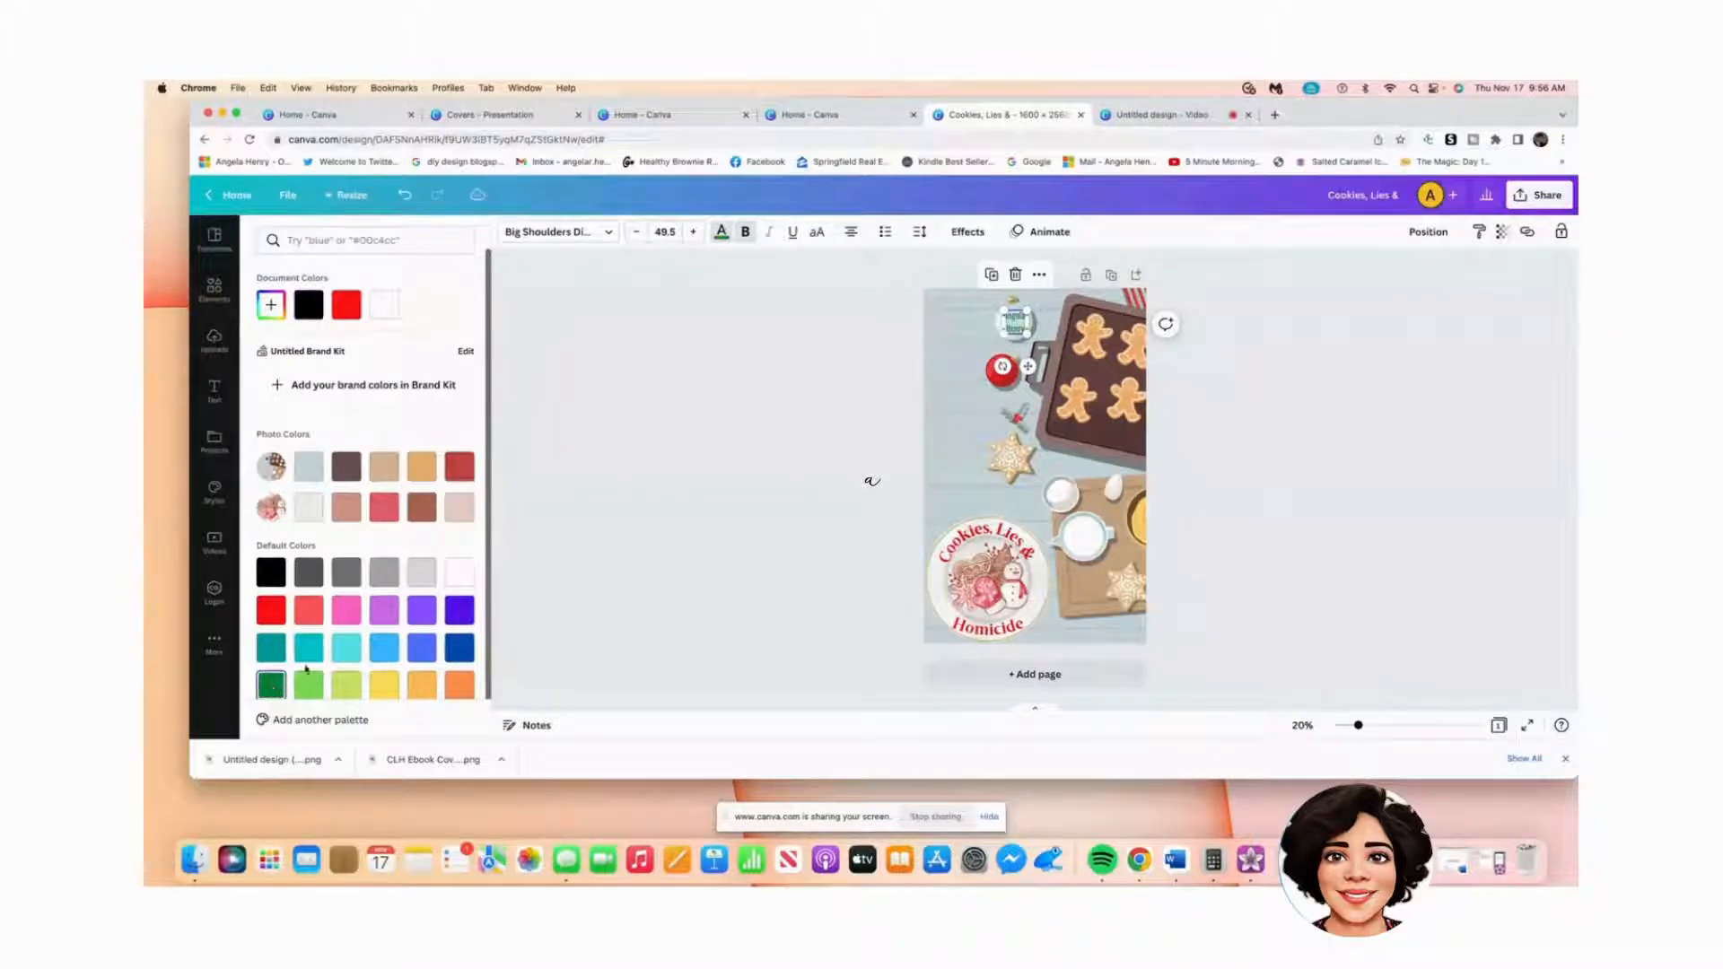
pyautogui.click(953, 366)
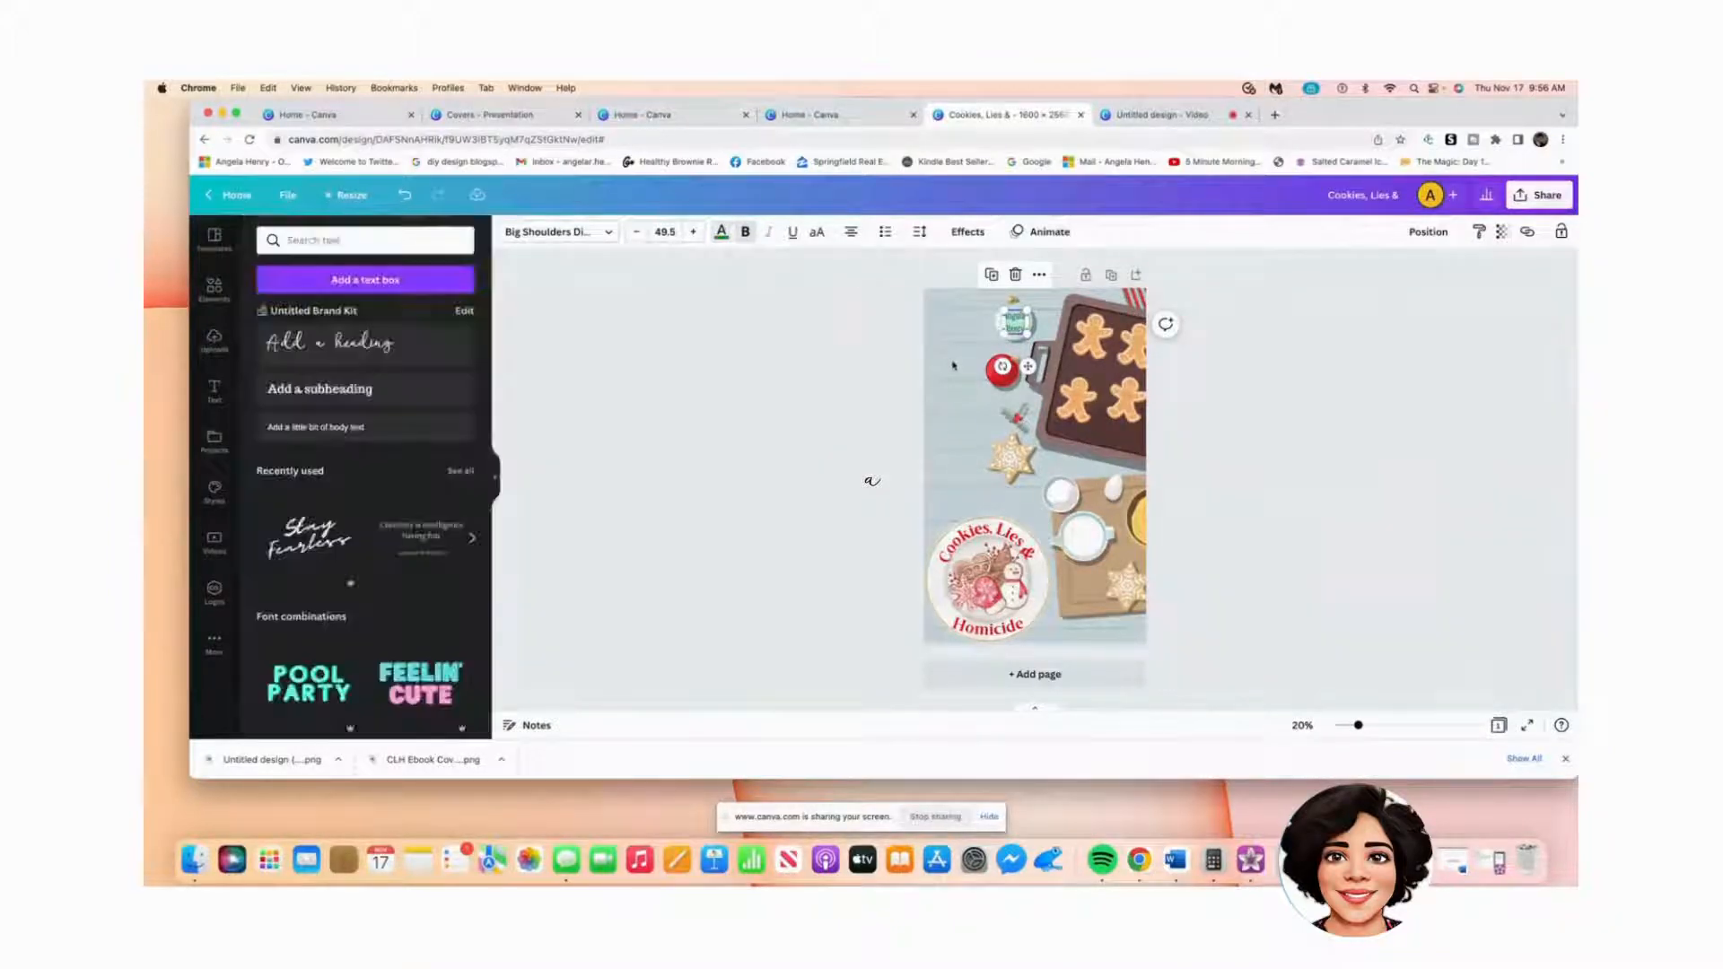
pyautogui.click(962, 371)
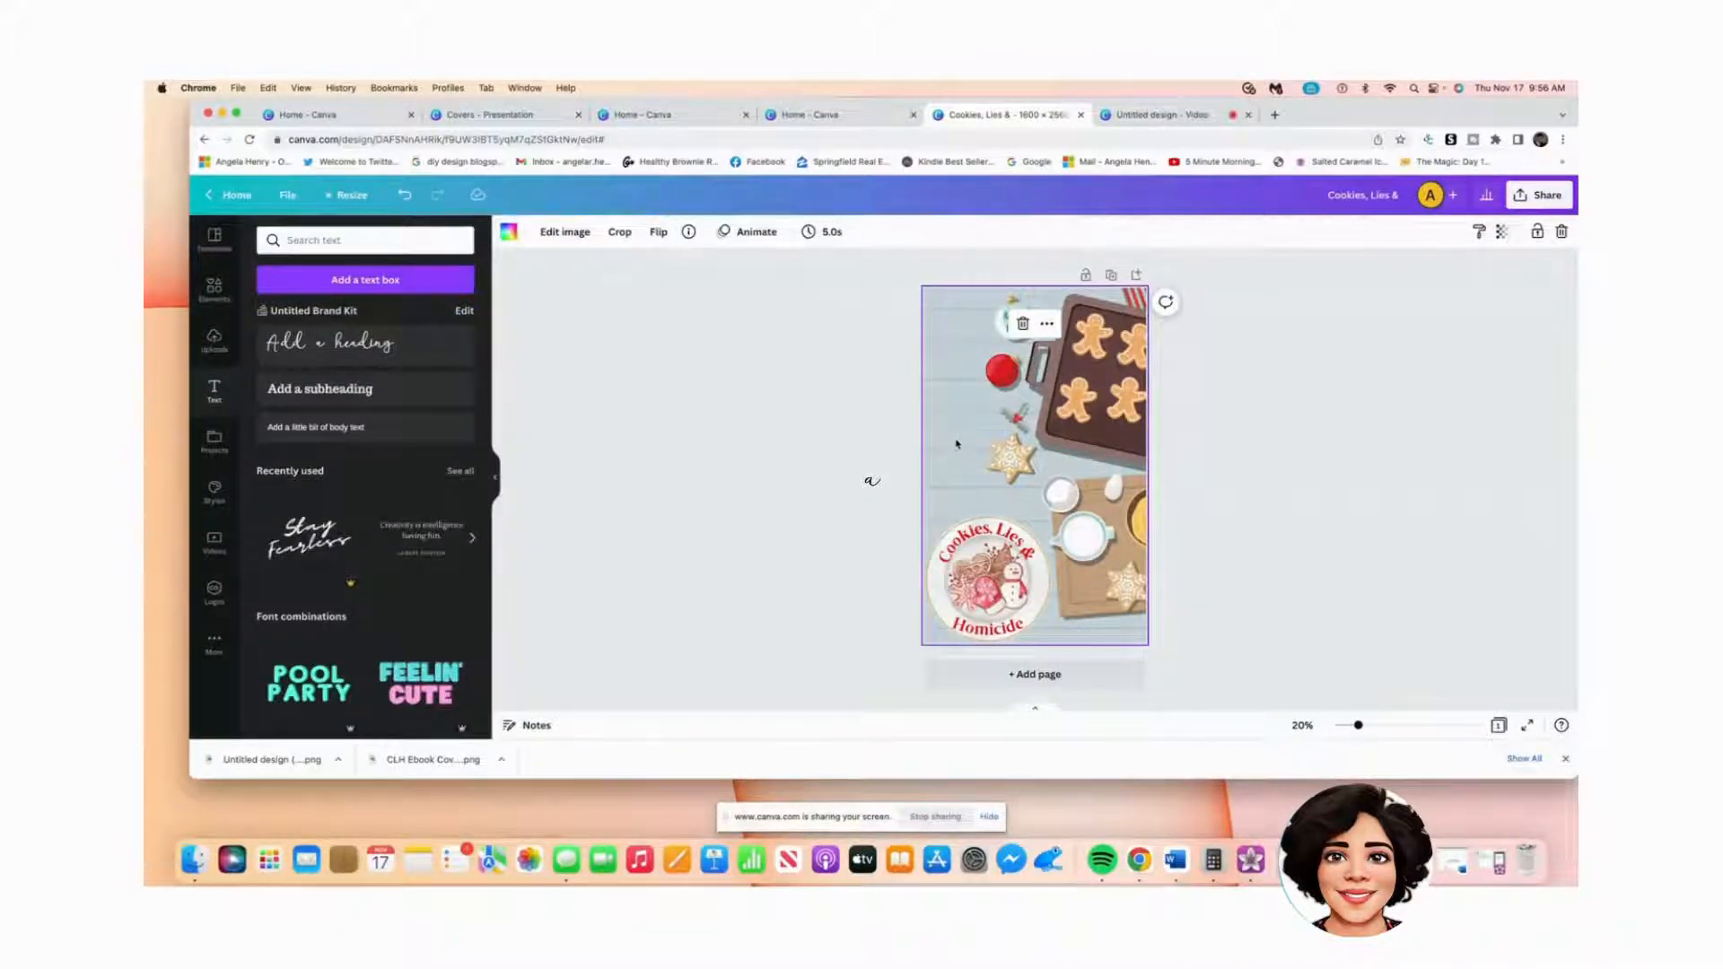
pyautogui.click(1371, 419)
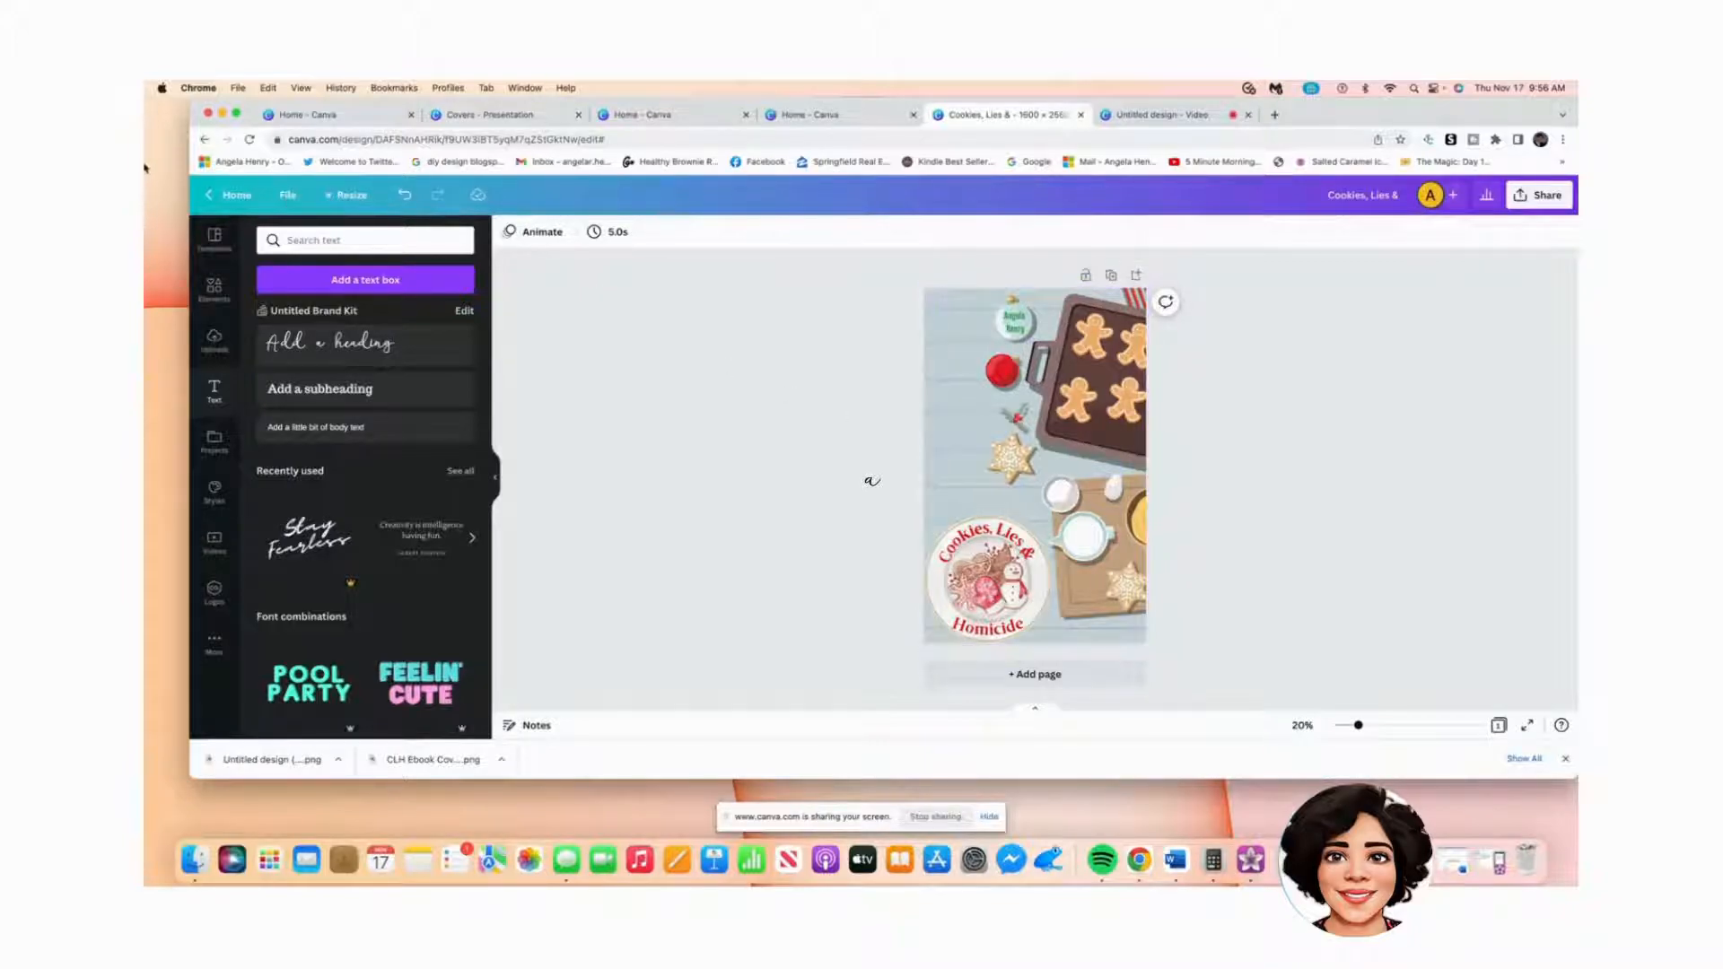
# Step: Search the graphics for 'skull' and add a black skull-and-crossbones to the page
pyautogui.click(212, 302)
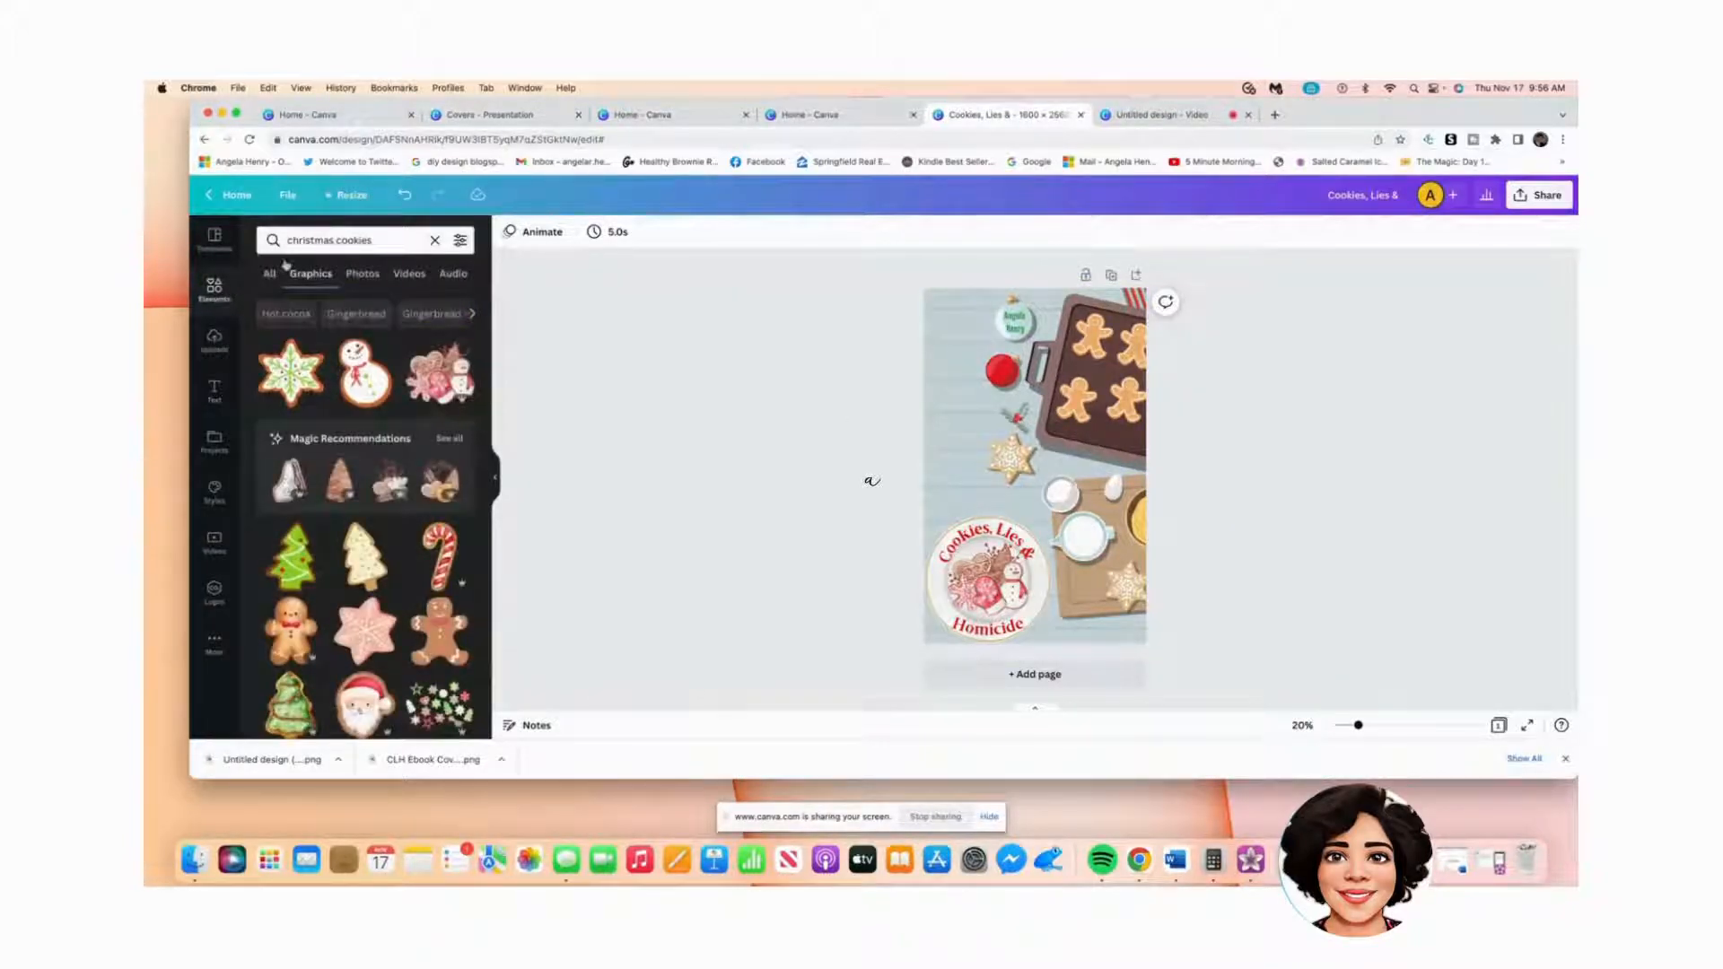
pyautogui.click(314, 239)
pyautogui.press('Return')
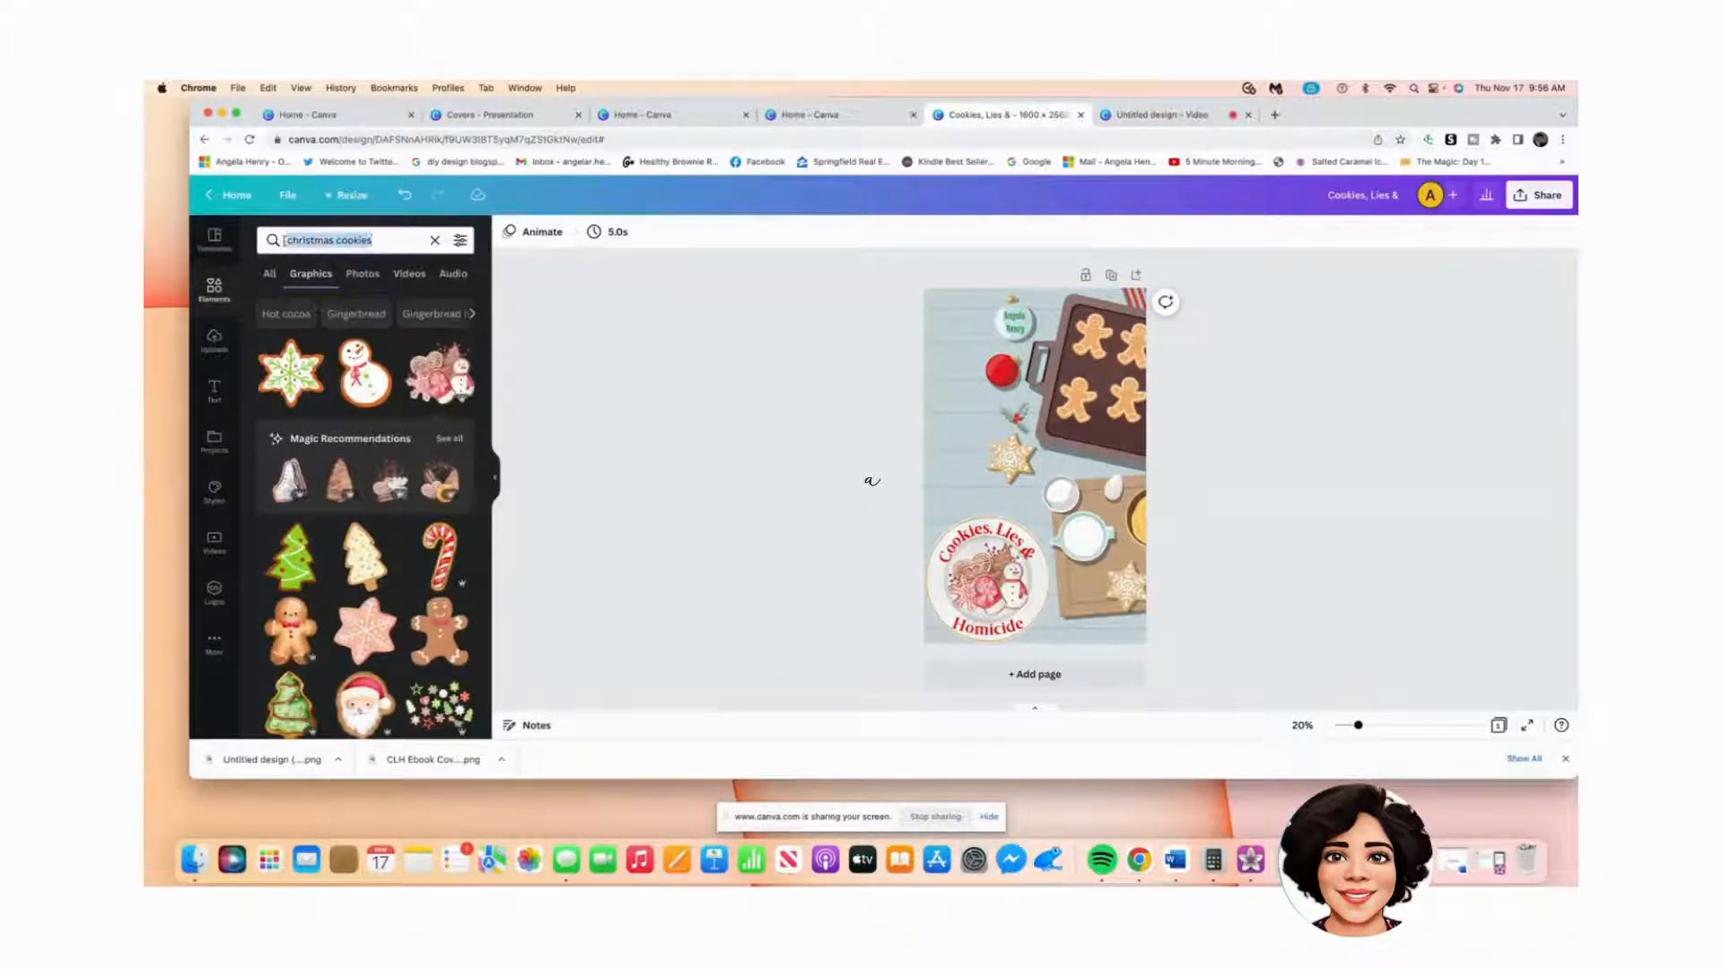
pyautogui.click(435, 241)
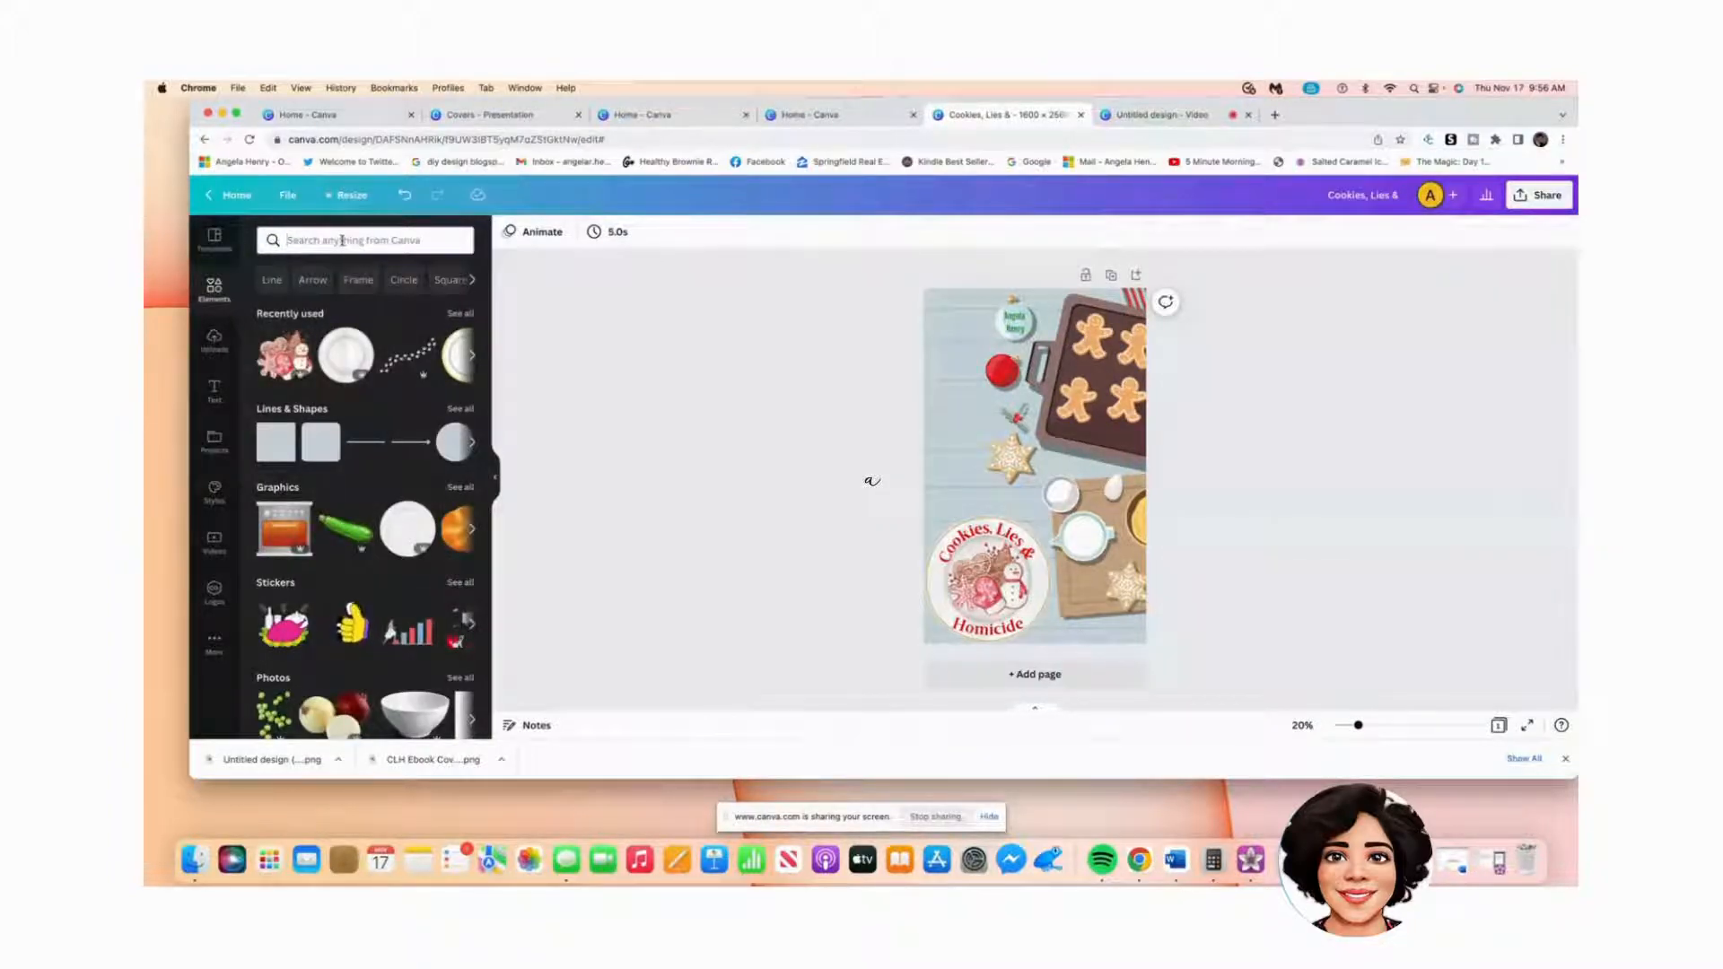
pyautogui.write('skull')
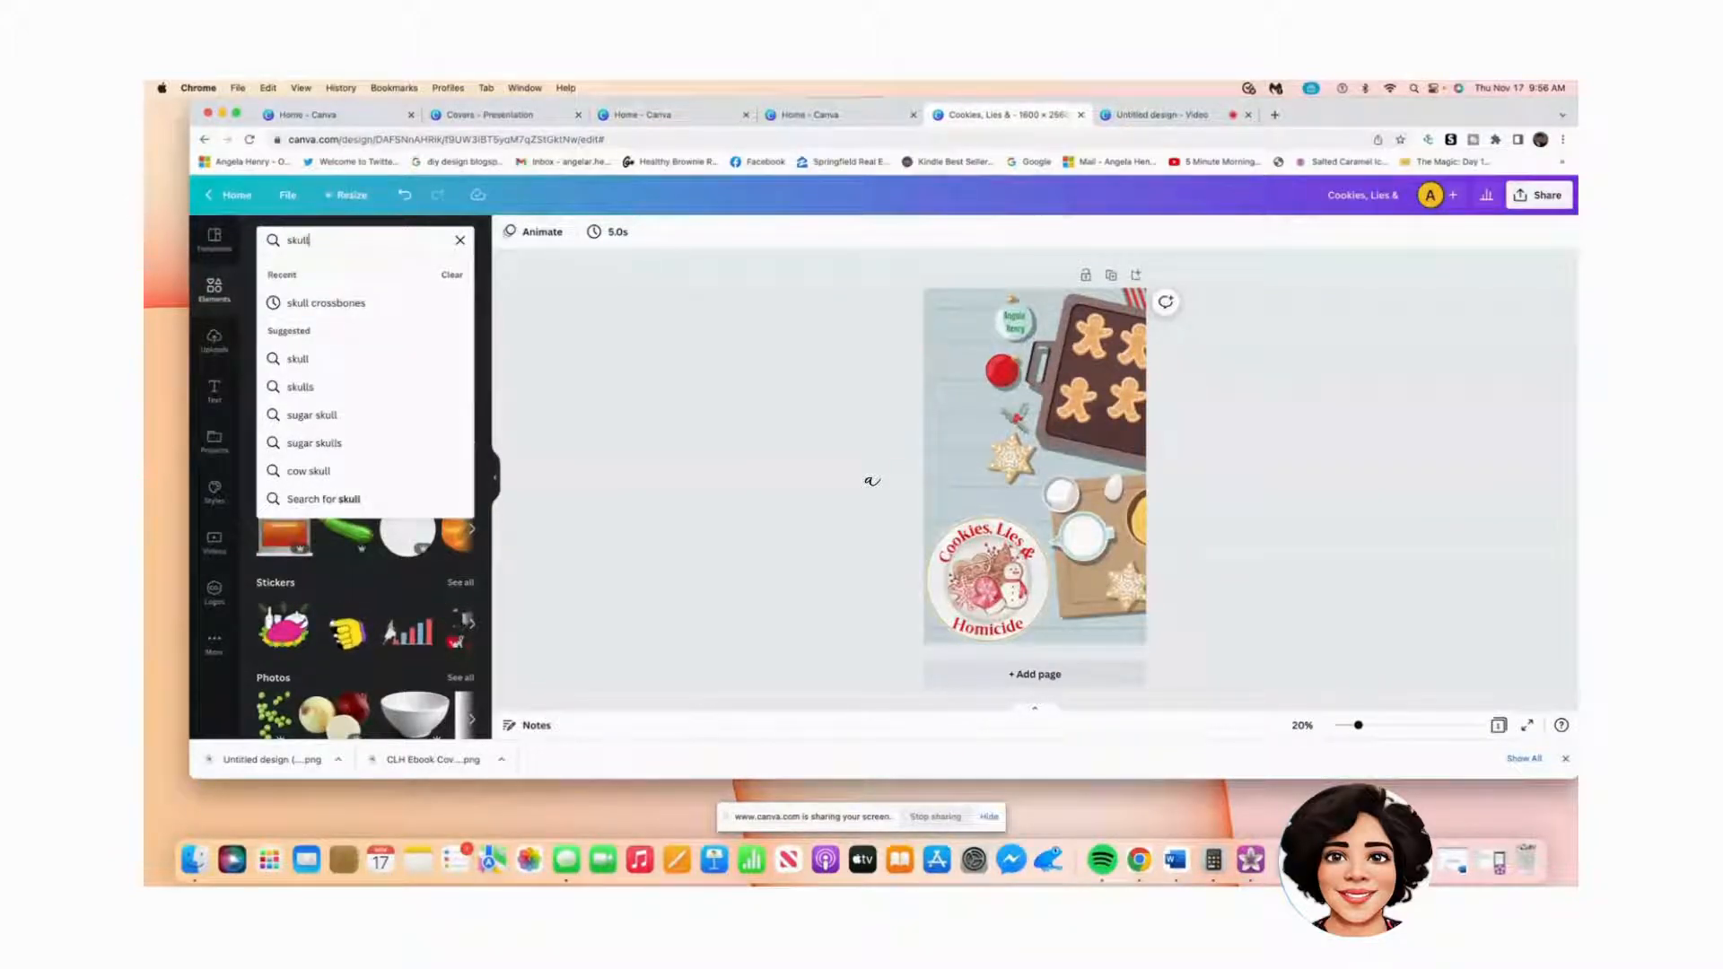
pyautogui.click(330, 302)
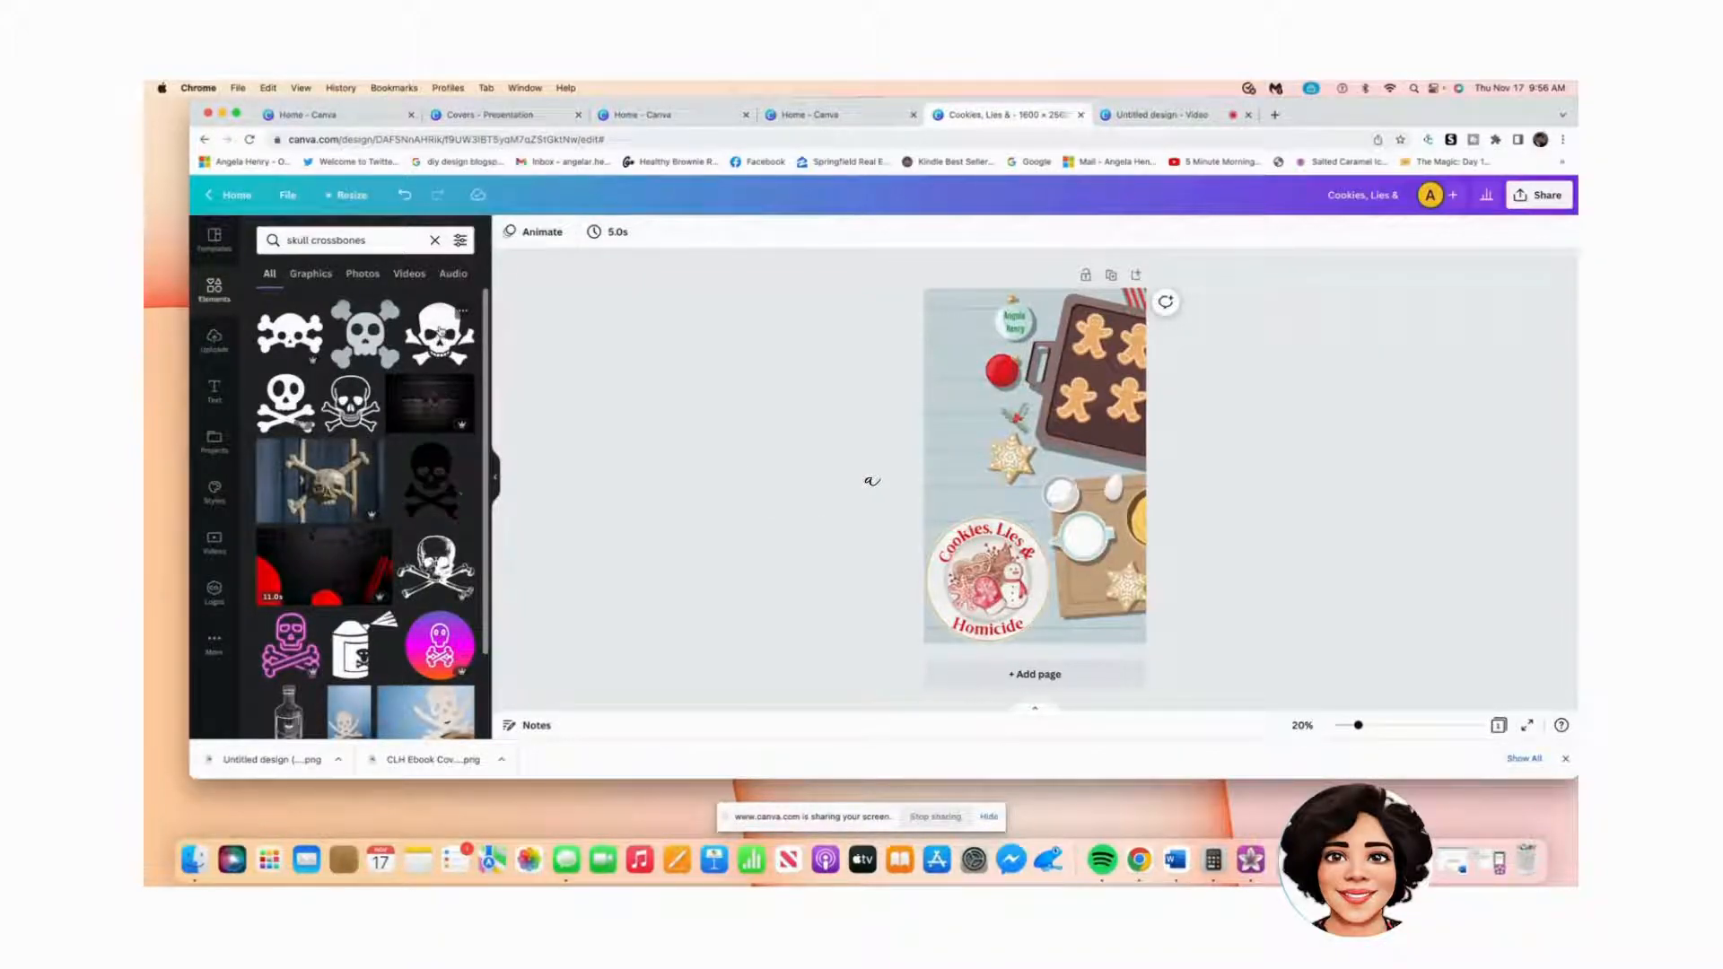
pyautogui.click(429, 480)
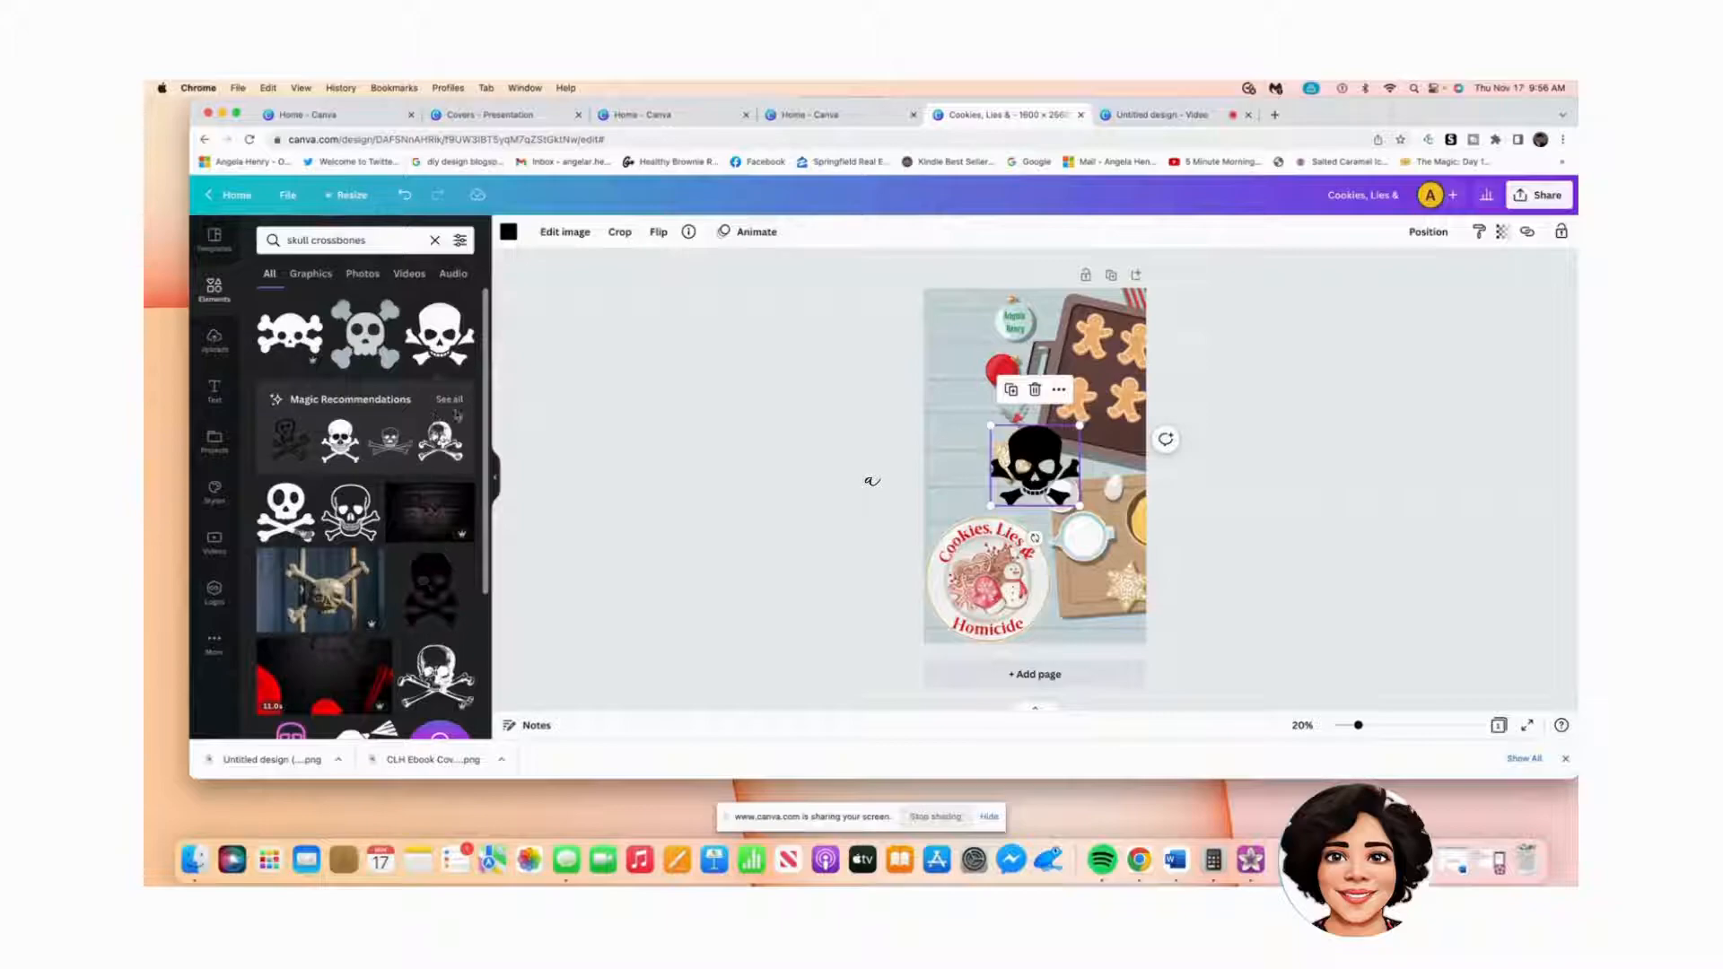
# Step: Turn the skull graphic white and shrink it
pyautogui.click(508, 233)
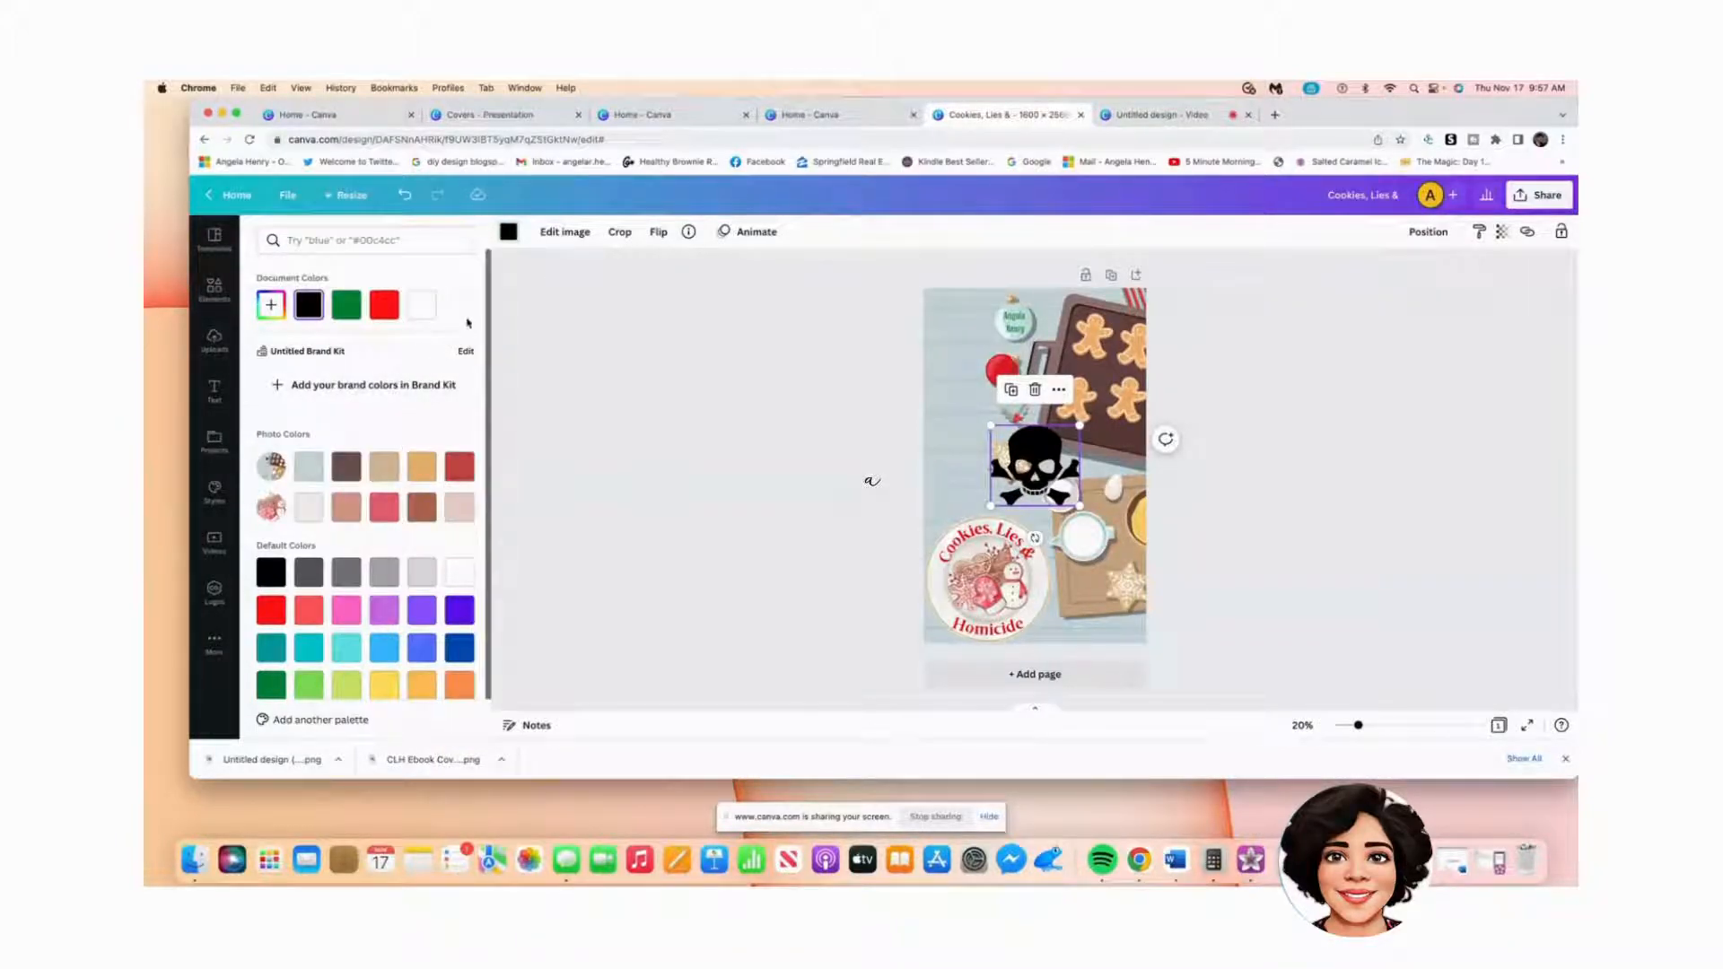
pyautogui.click(420, 307)
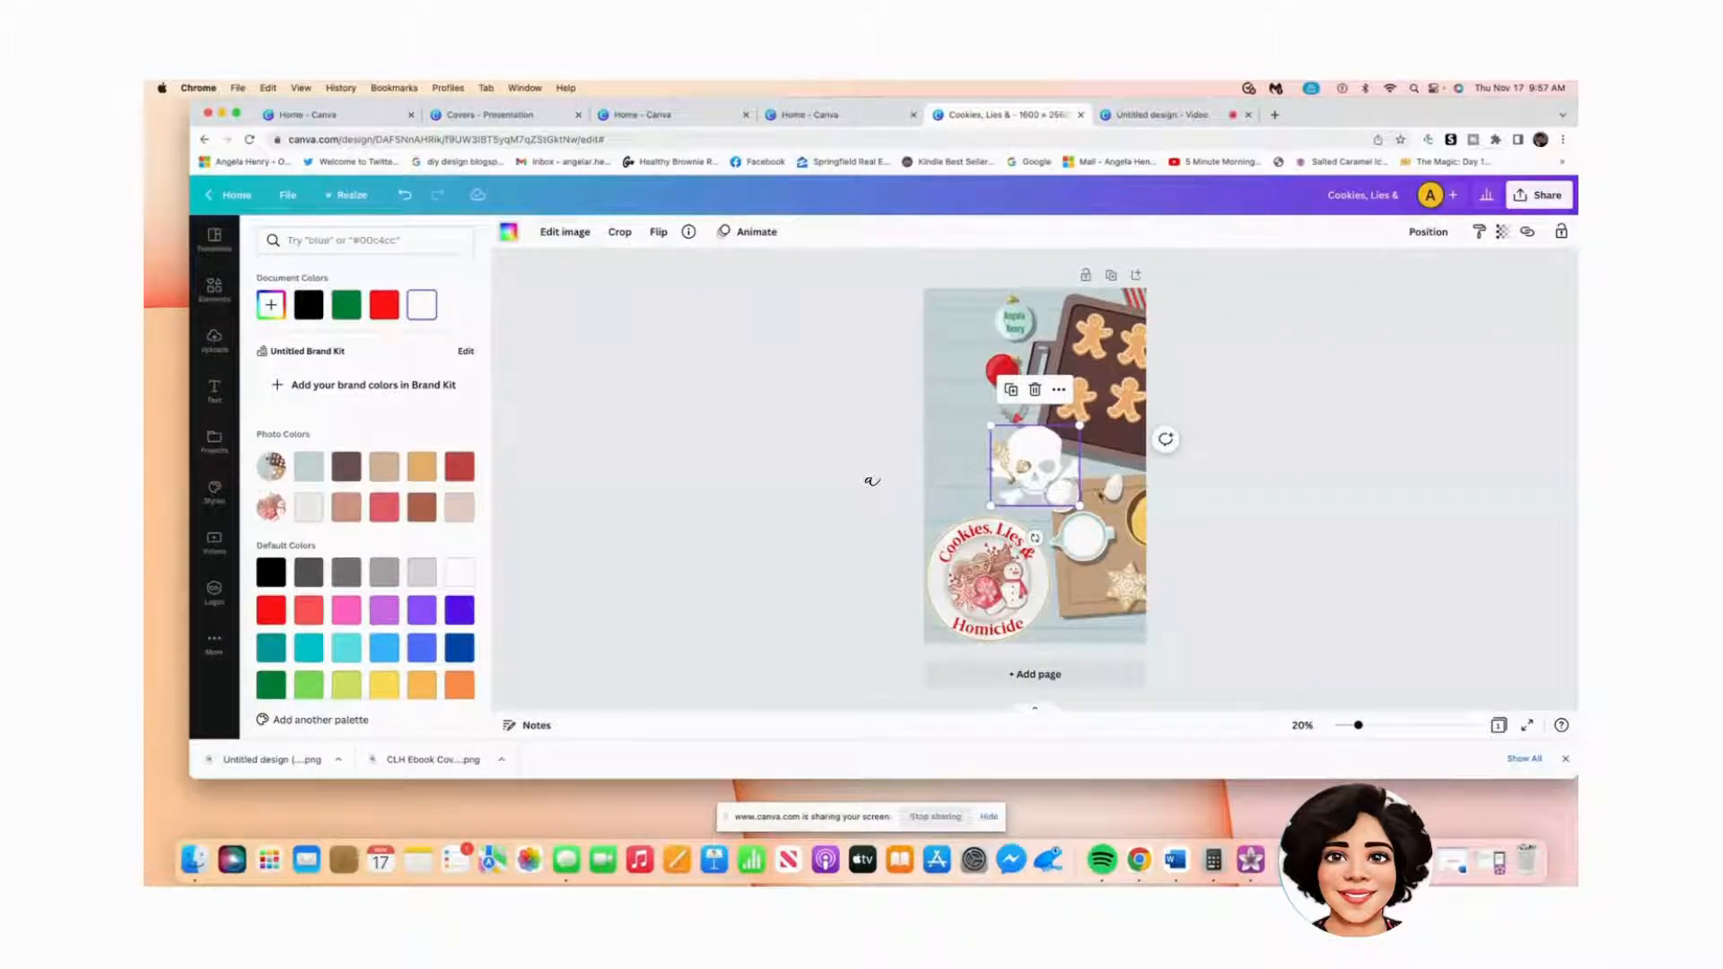
pyautogui.moveTo(1079, 505); pyautogui.dragTo(1020, 447)
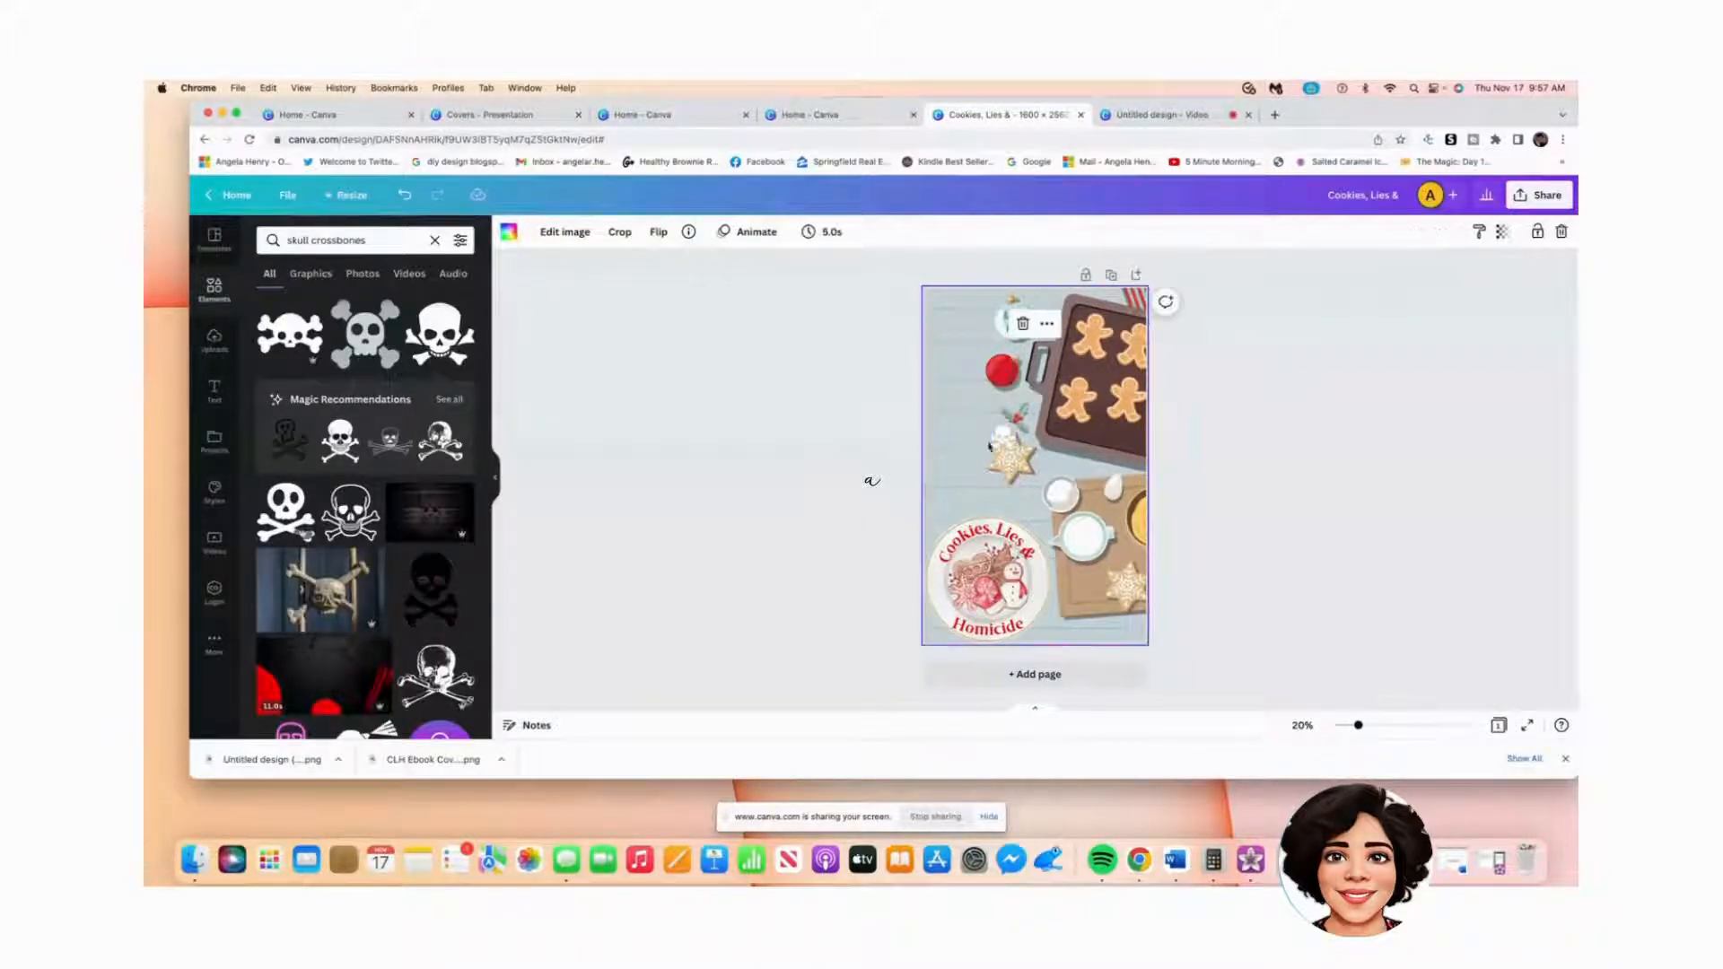
# Step: Move the white skull onto the red ornament and centre it there
pyautogui.moveTo(1002, 437); pyautogui.dragTo(1003, 371)
pyautogui.click(1316, 492)
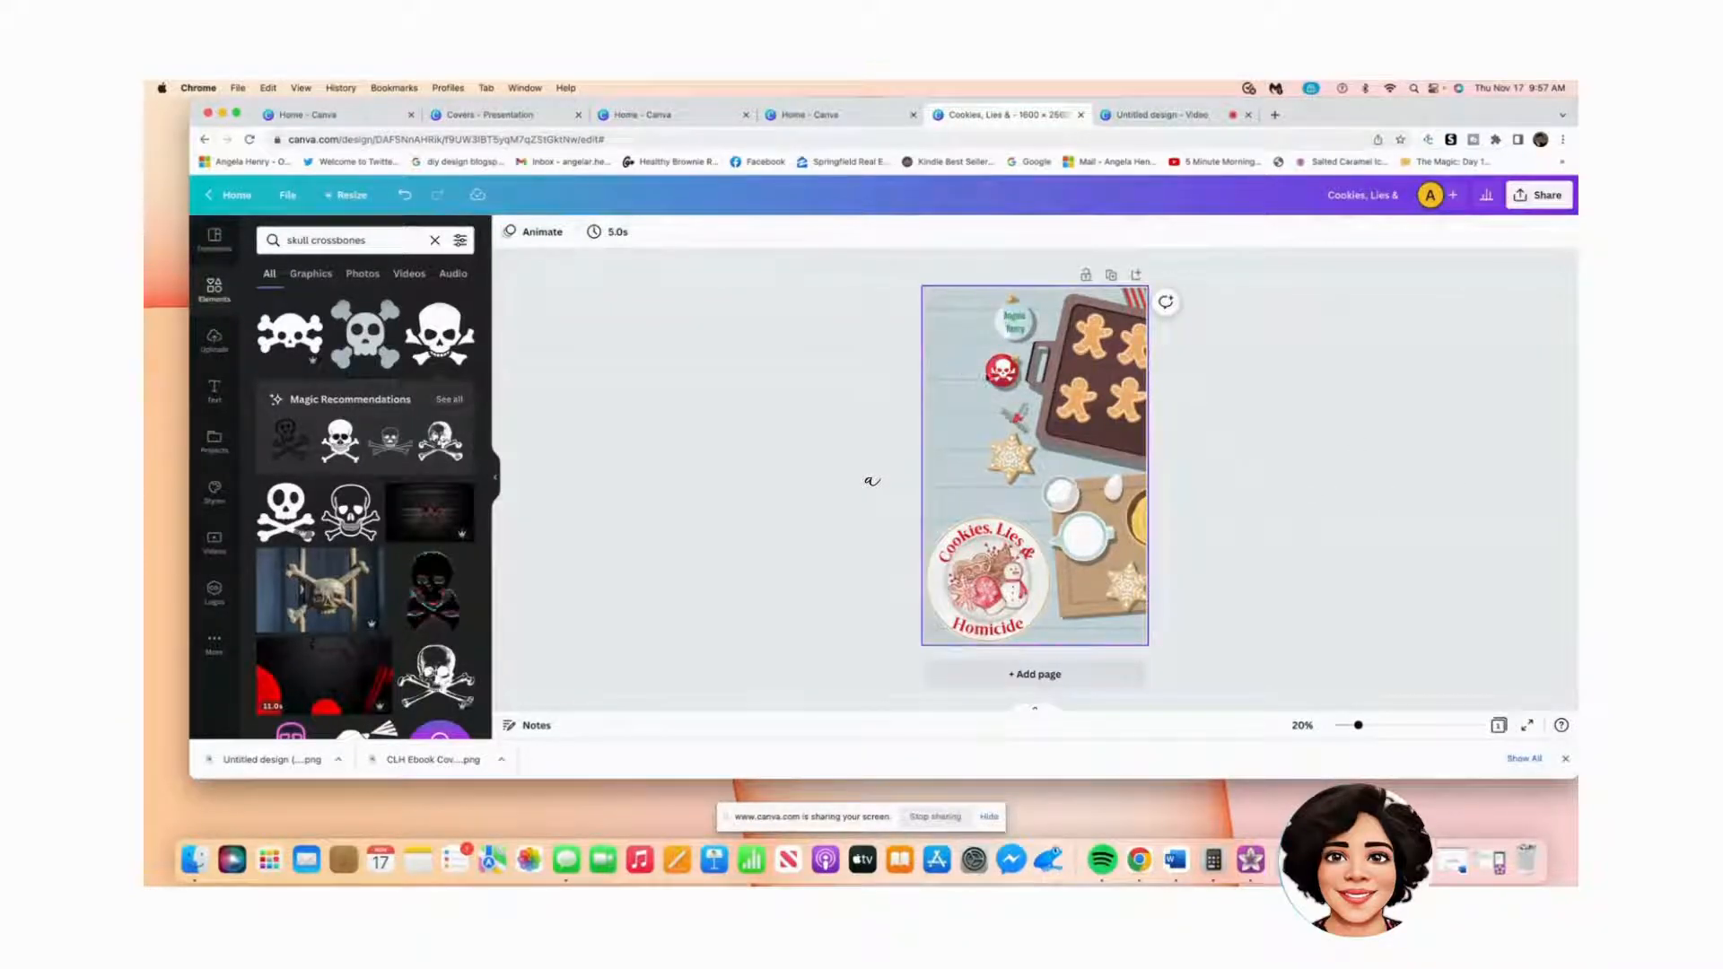
pyautogui.click(1002, 371)
pyautogui.moveTo(1001, 371); pyautogui.dragTo(1002, 369)
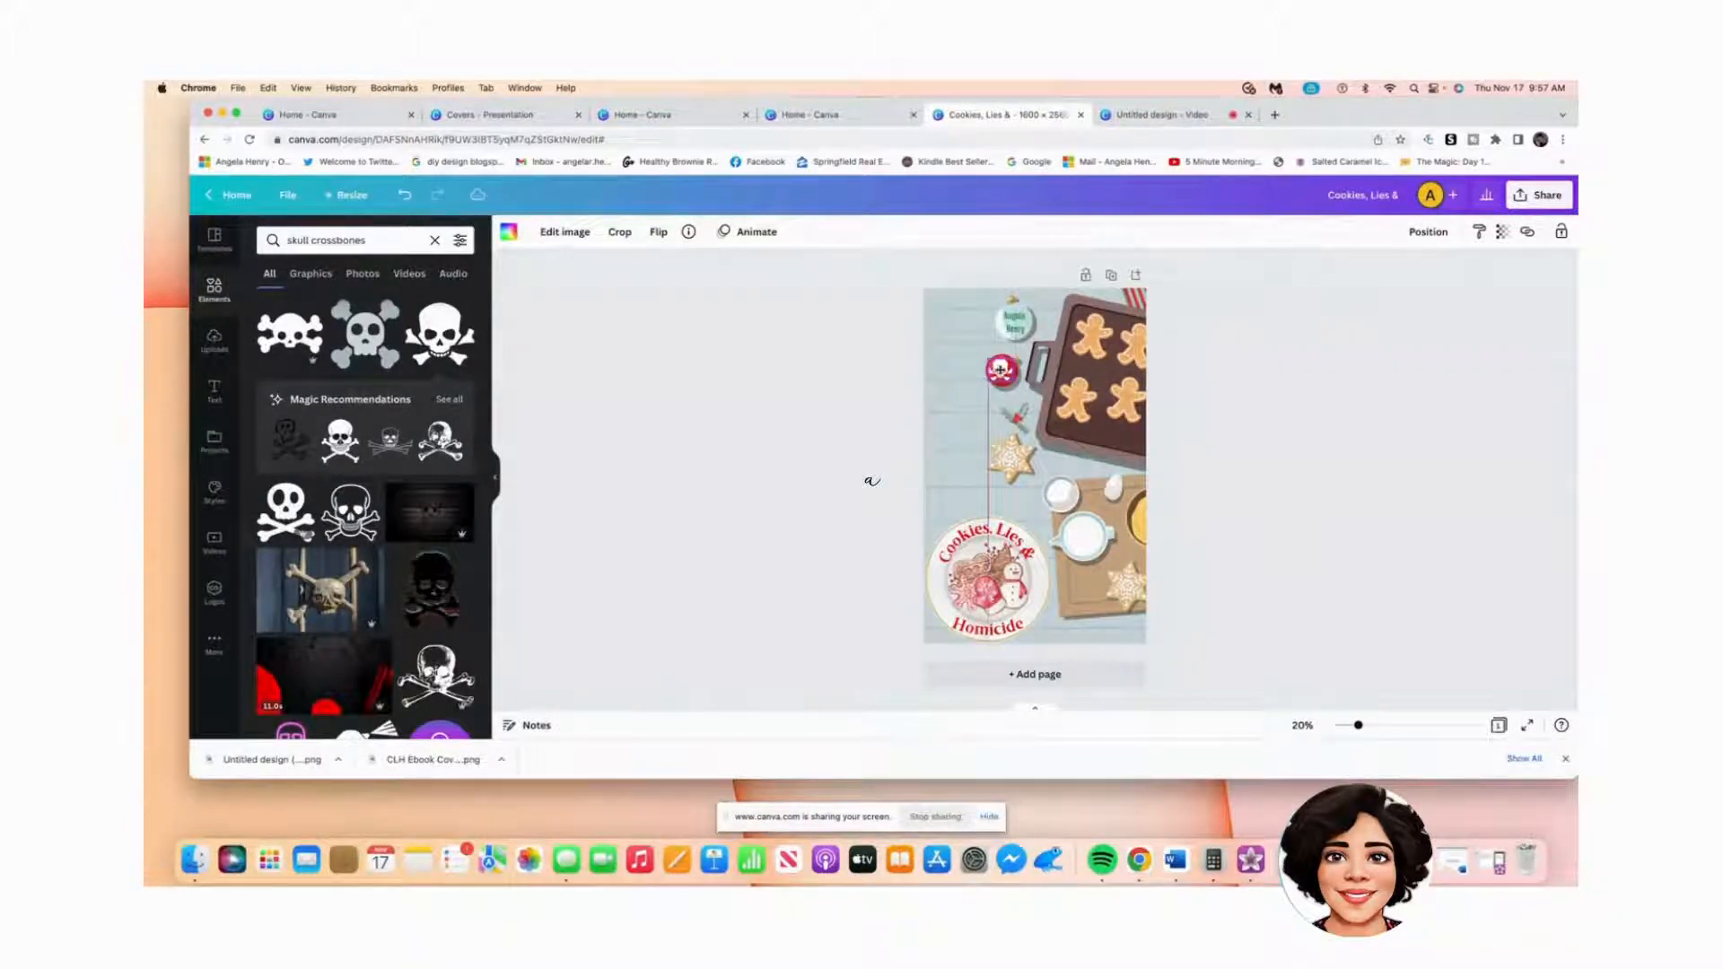
pyautogui.click(932, 415)
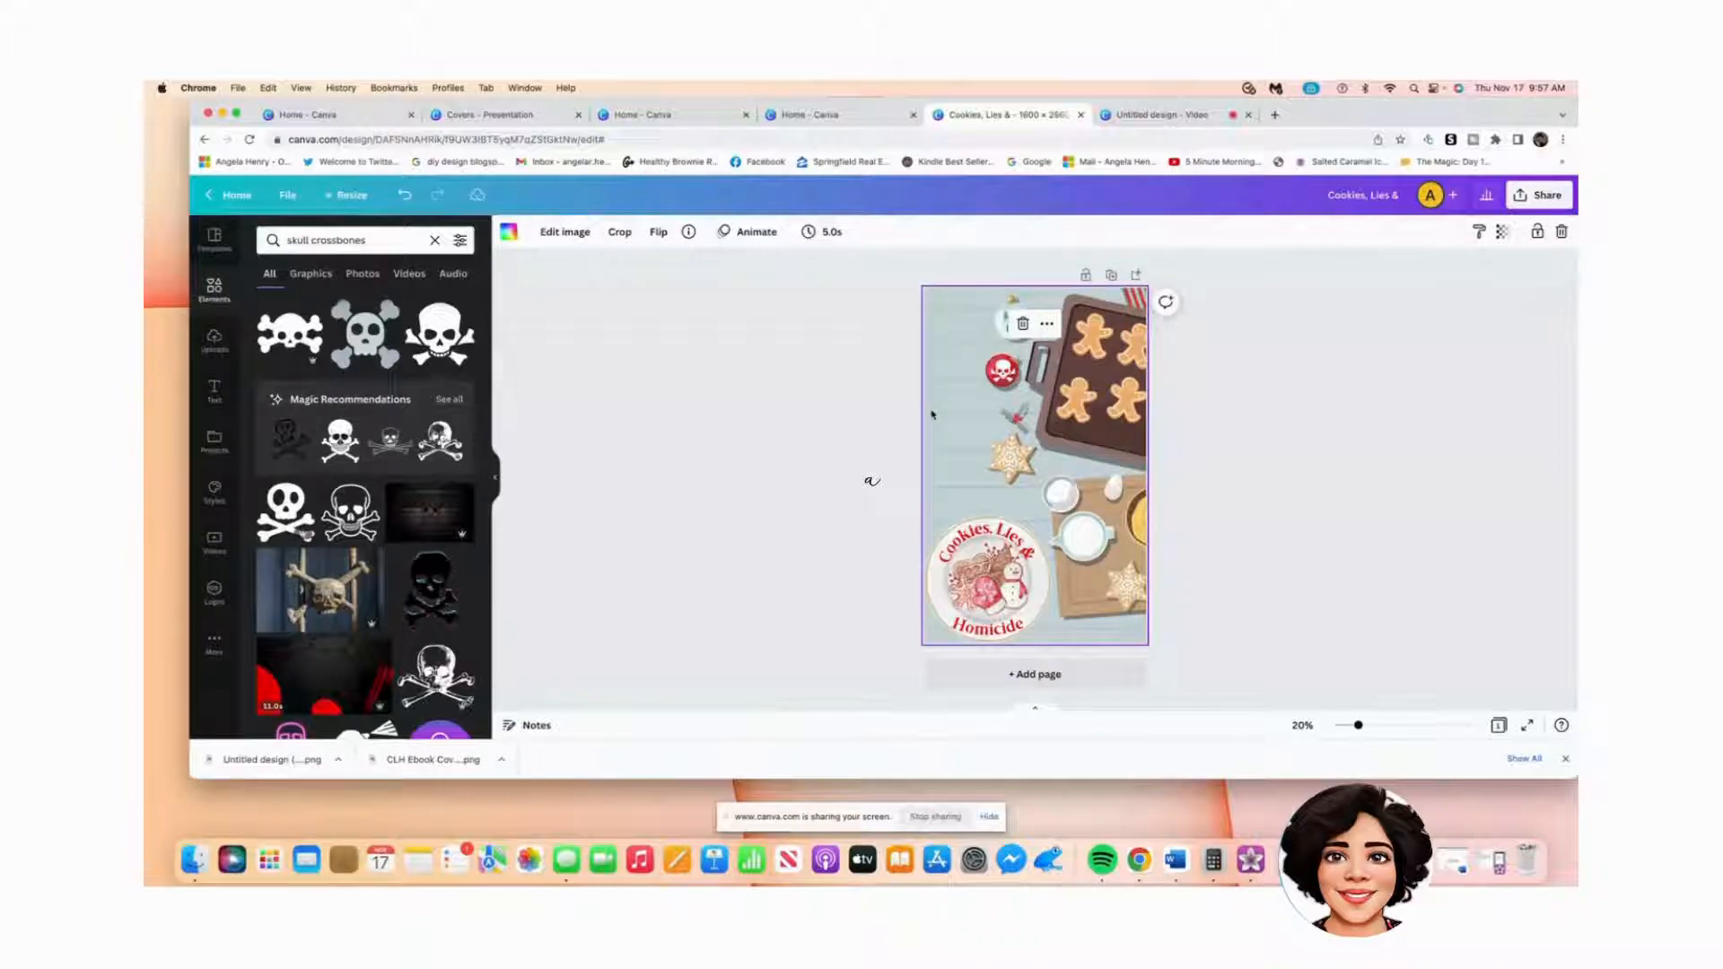
pyautogui.click(1247, 544)
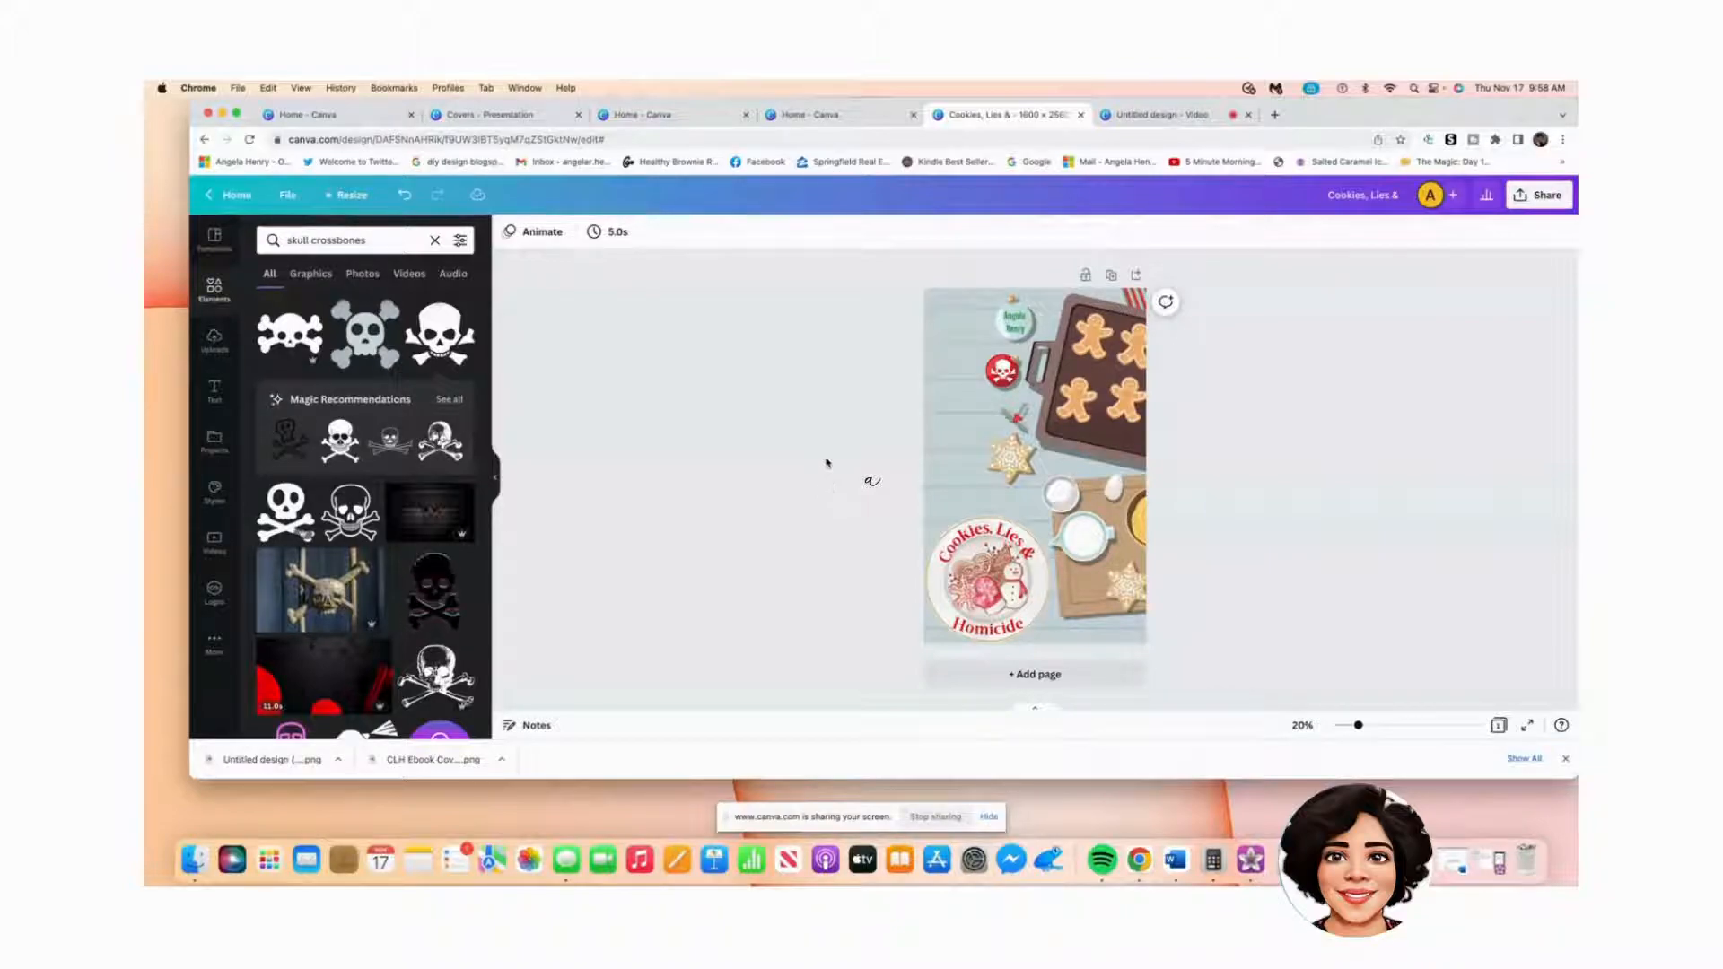
# Step: Search the graphics for 'paw prints' and add the paw-print trail to the page
pyautogui.click(368, 240)
pyautogui.moveTo(368, 240); pyautogui.dragTo(285, 239)
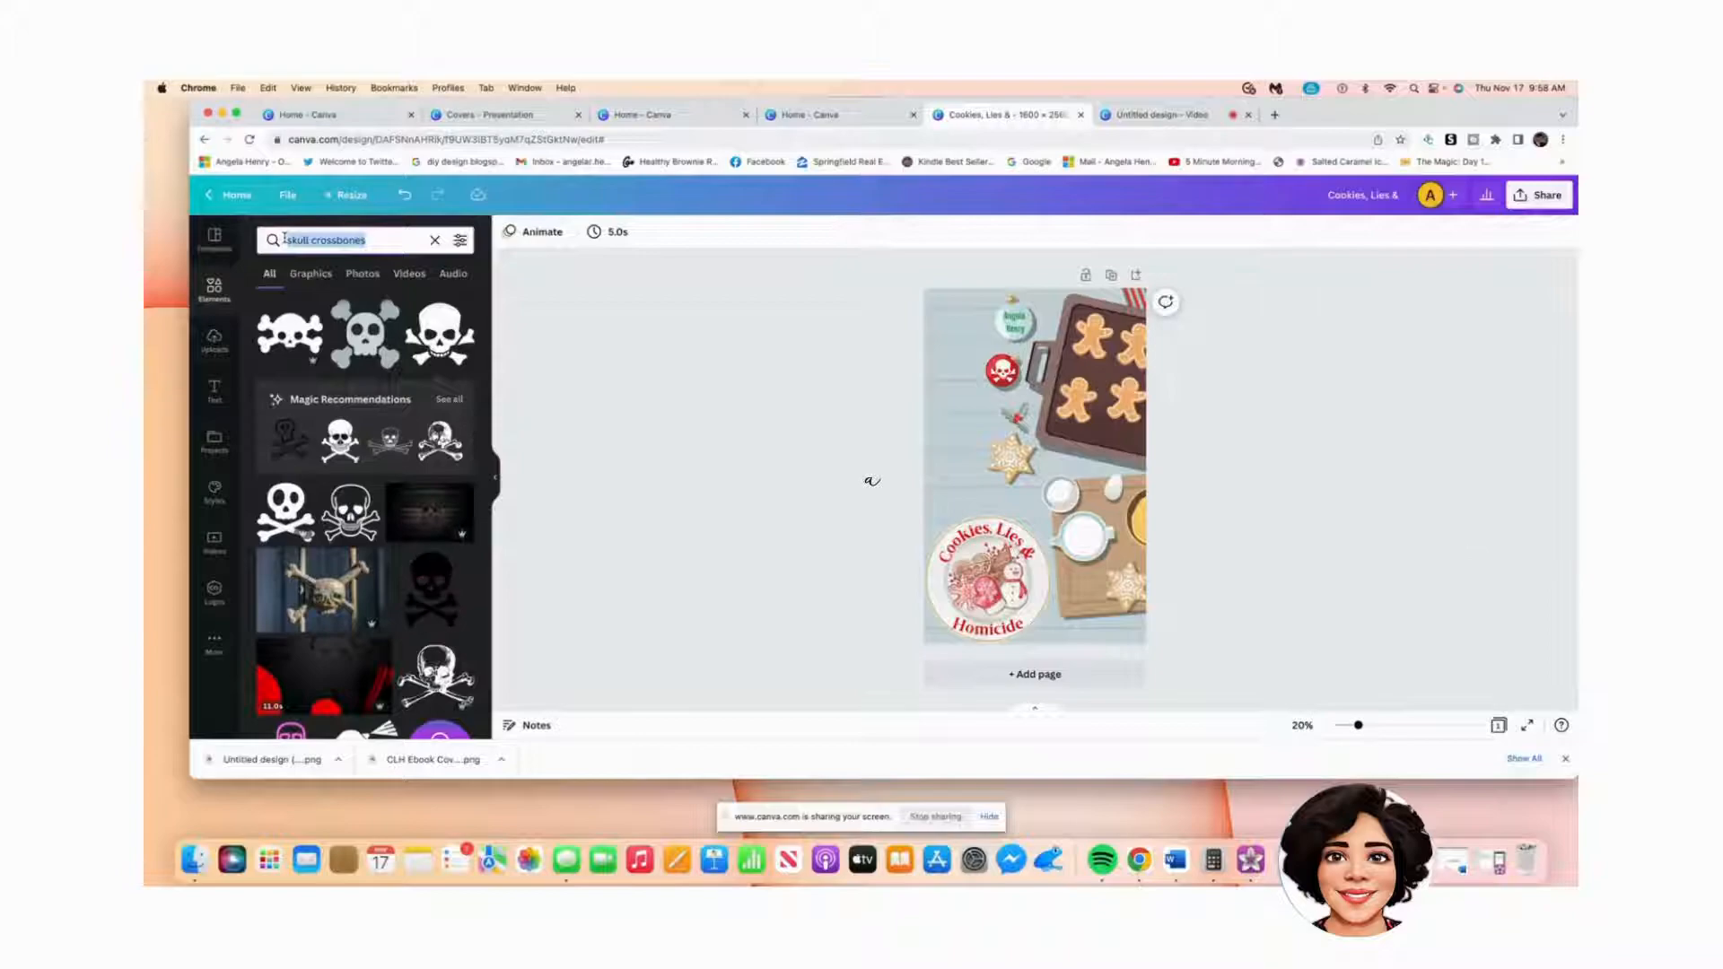
pyautogui.write('paw prints')
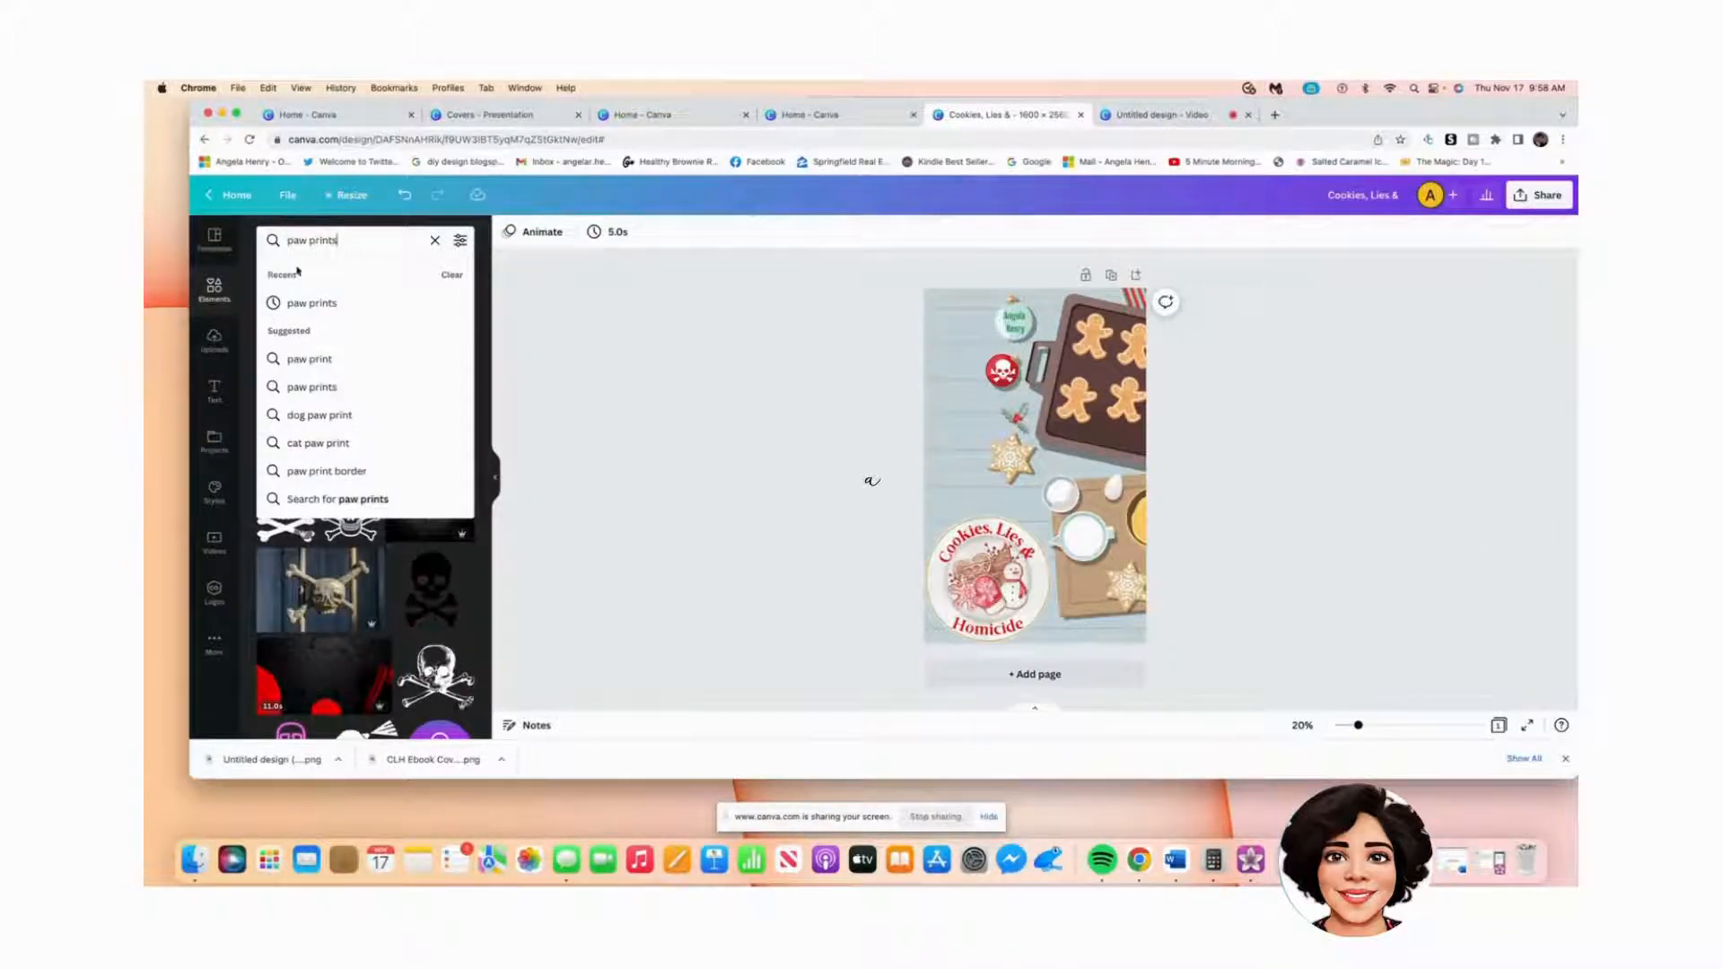
pyautogui.press('Return')
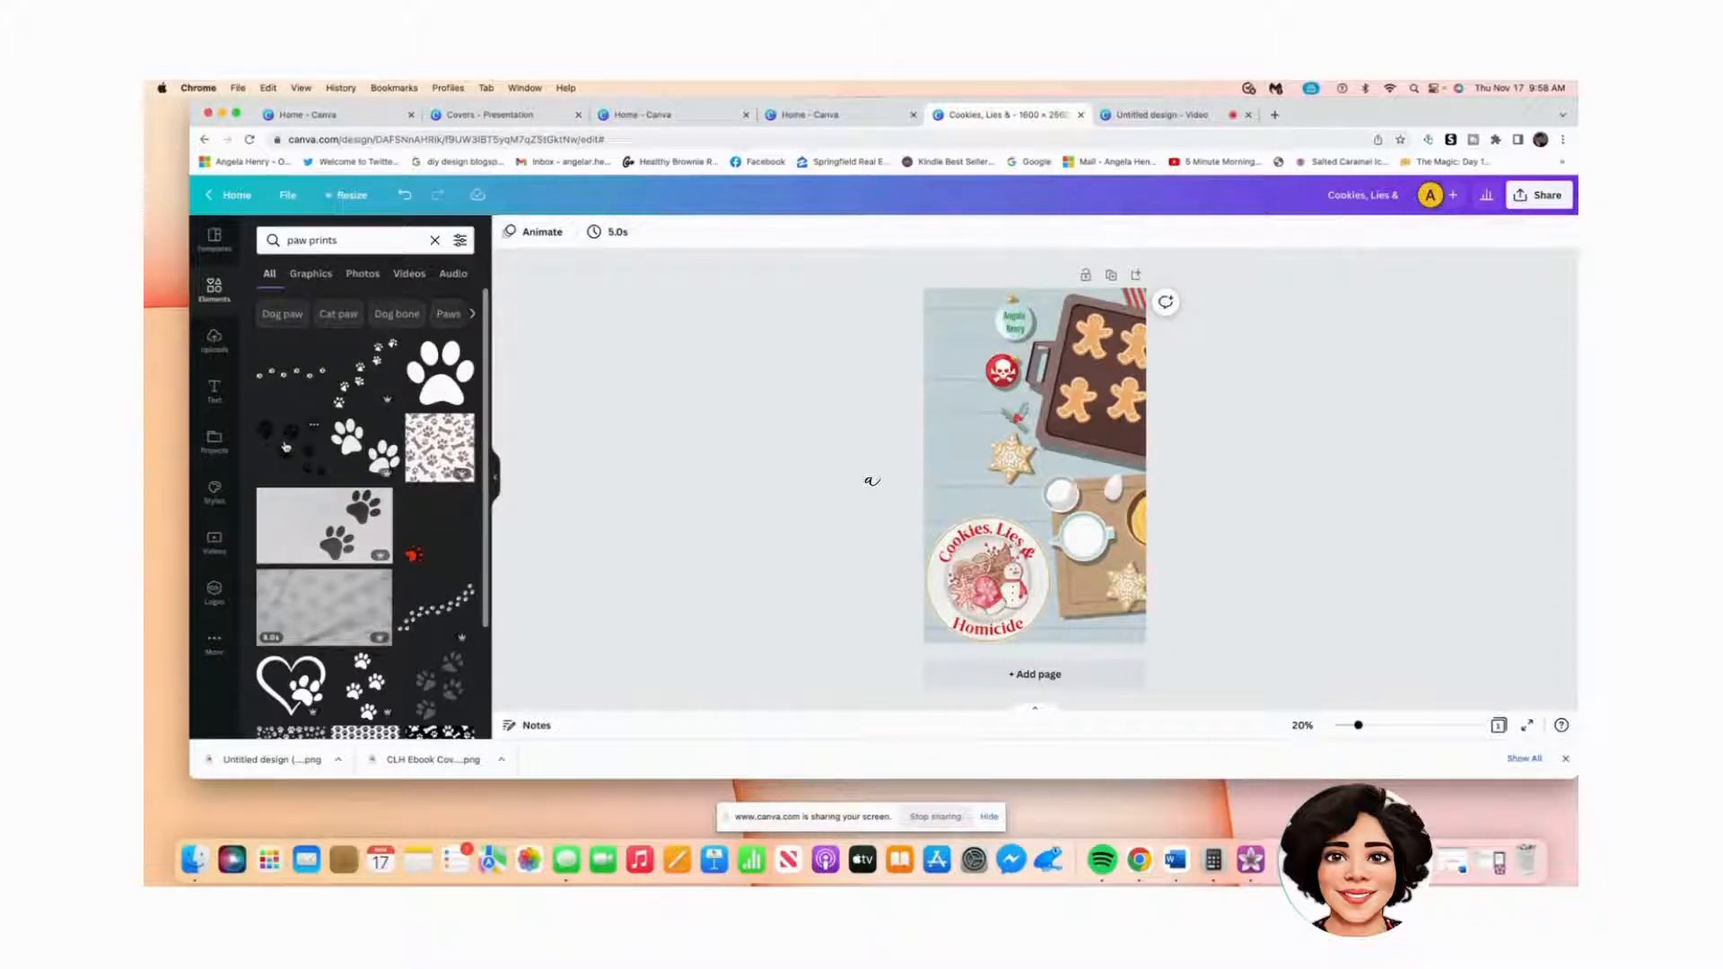
pyautogui.click(437, 609)
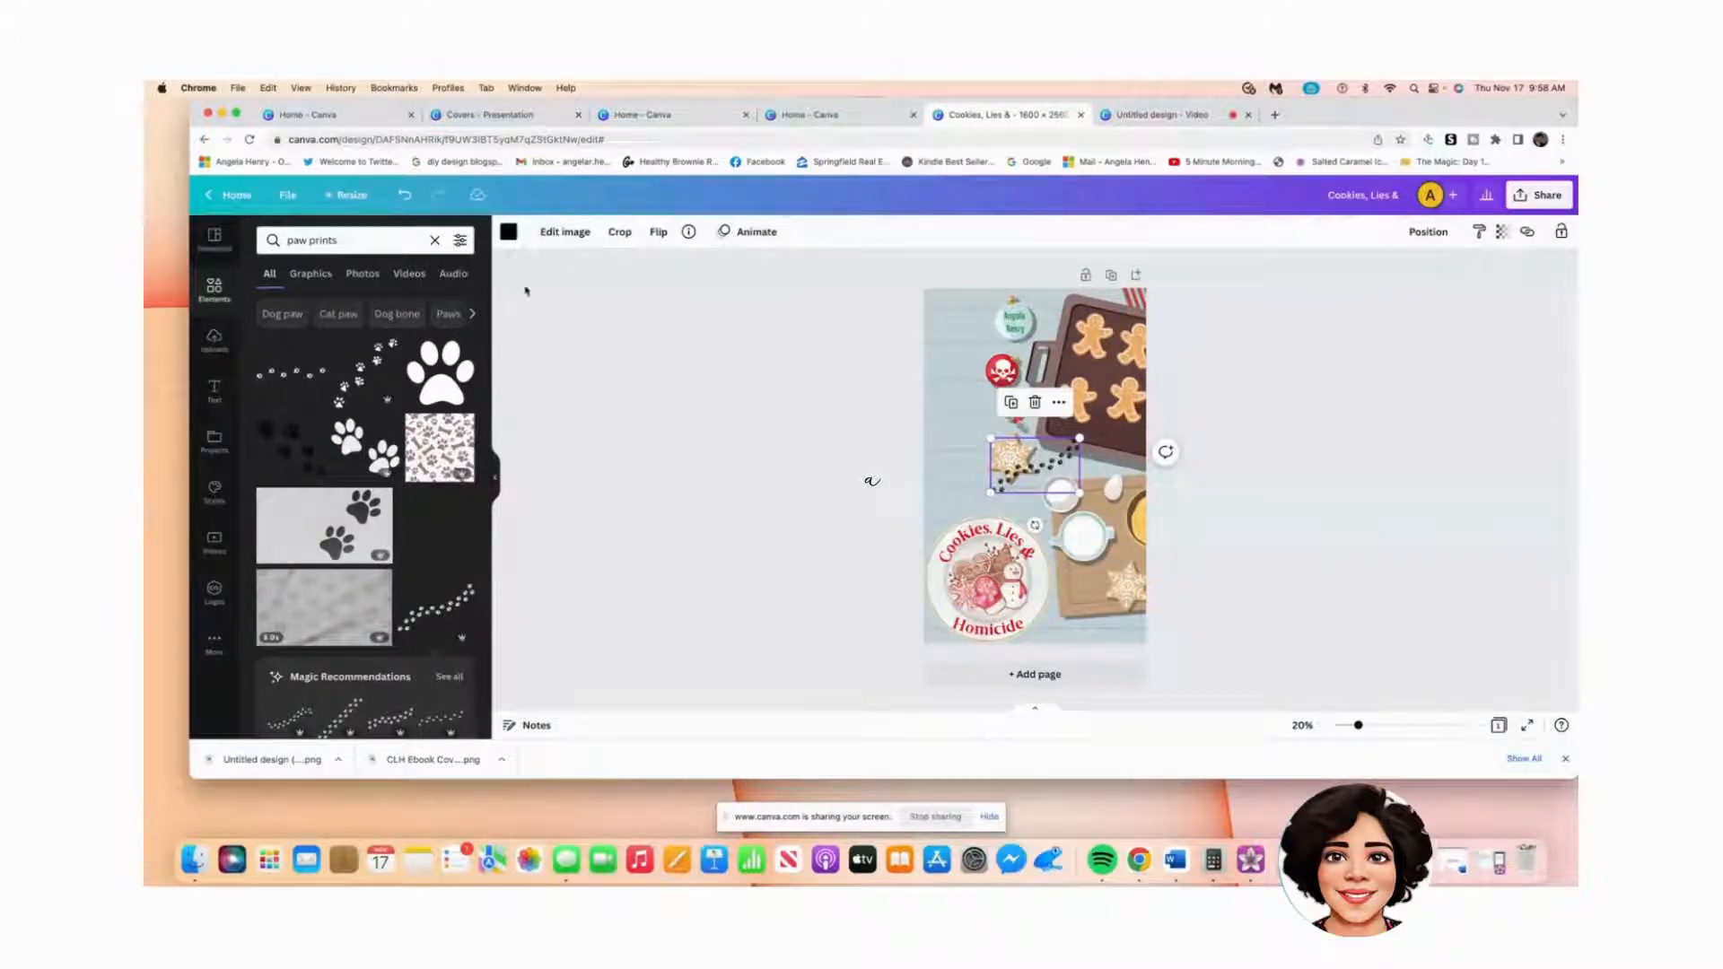
# Step: Make the paw trail white and move it to the cover's left edge
pyautogui.click(510, 235)
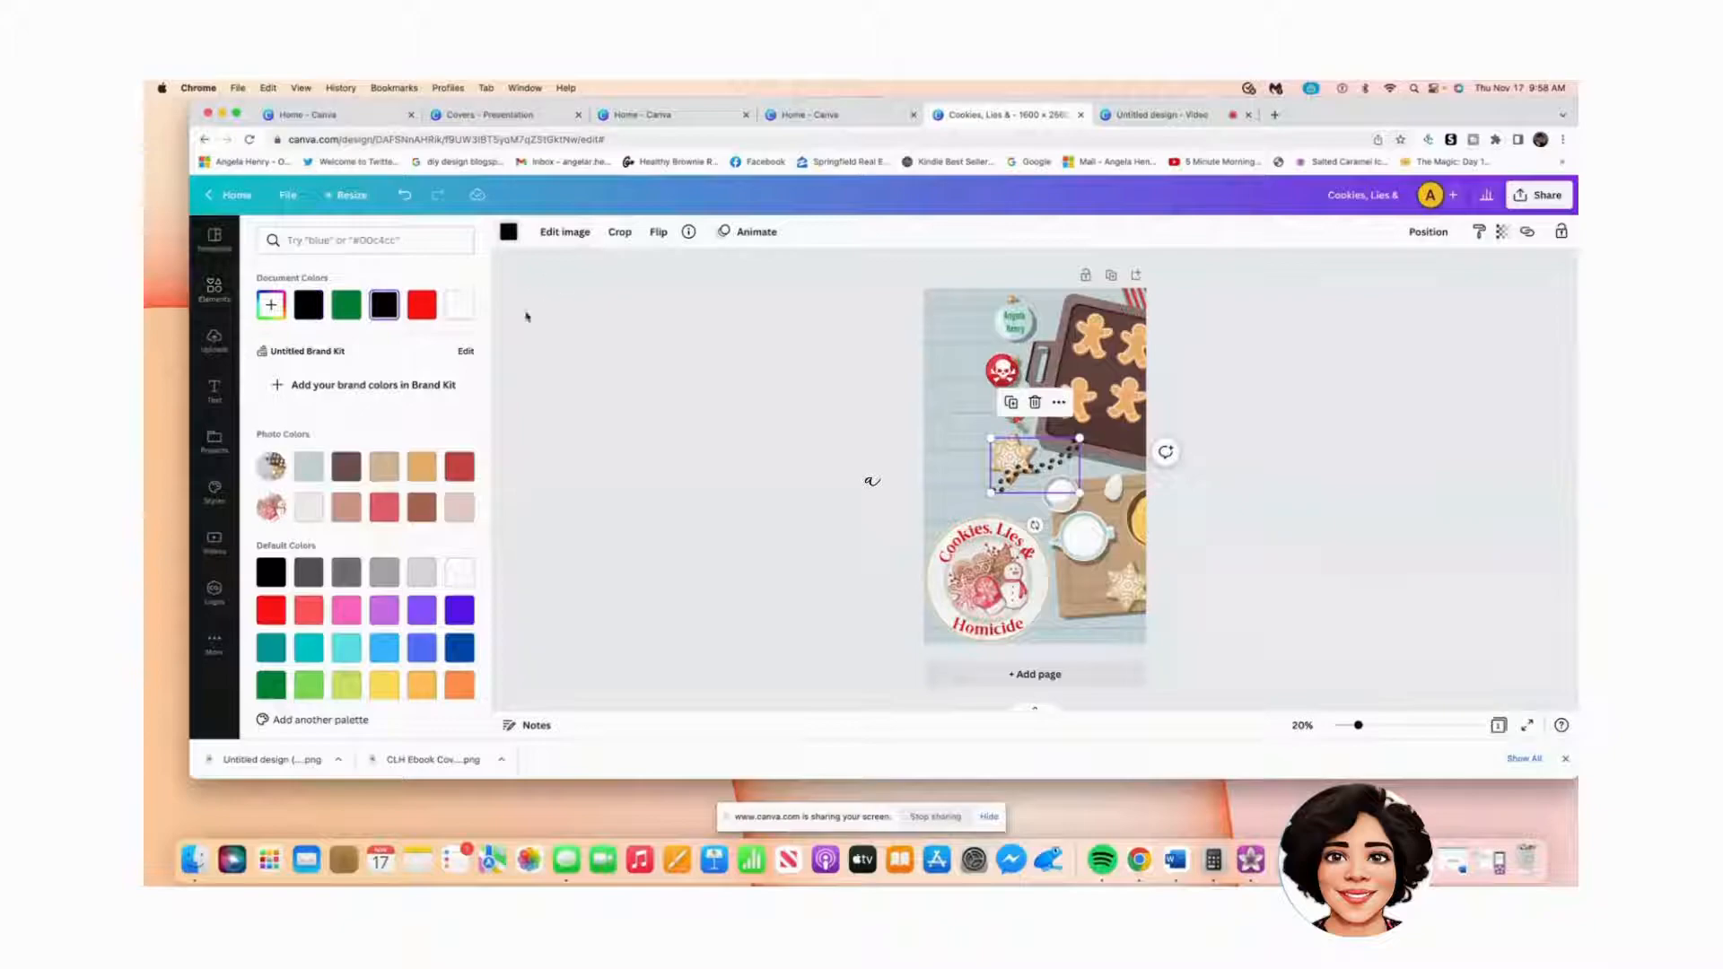
pyautogui.click(460, 310)
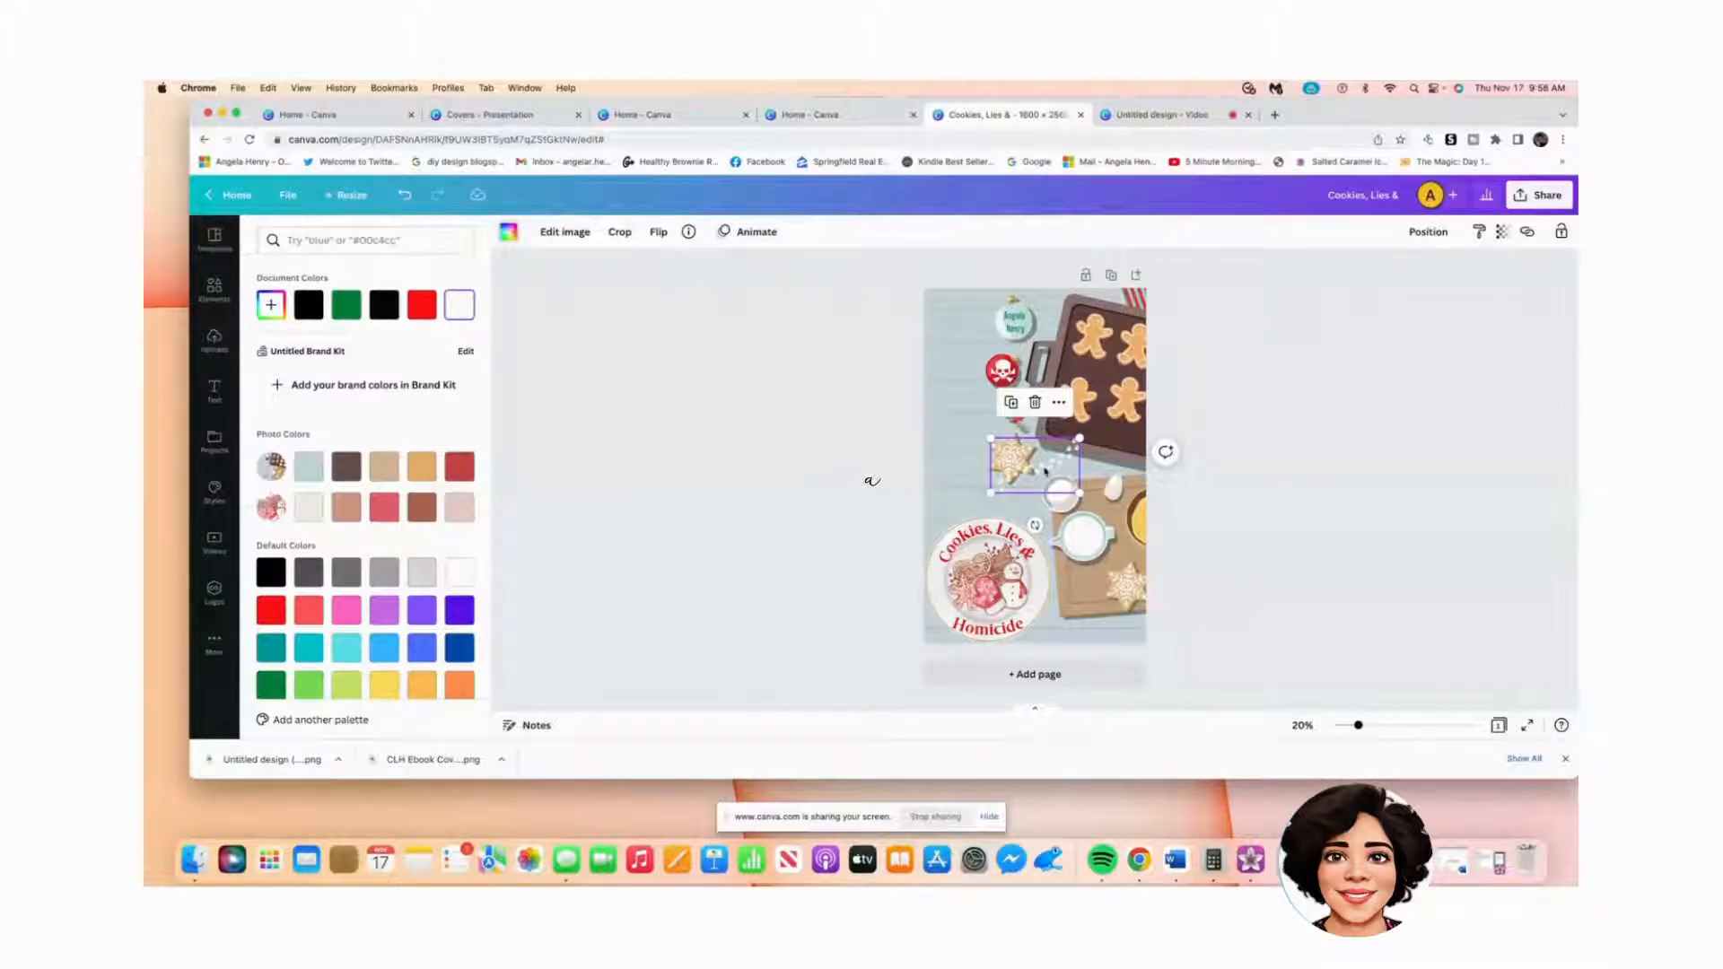
pyautogui.click(957, 473)
pyautogui.moveTo(1051, 477); pyautogui.dragTo(976, 463)
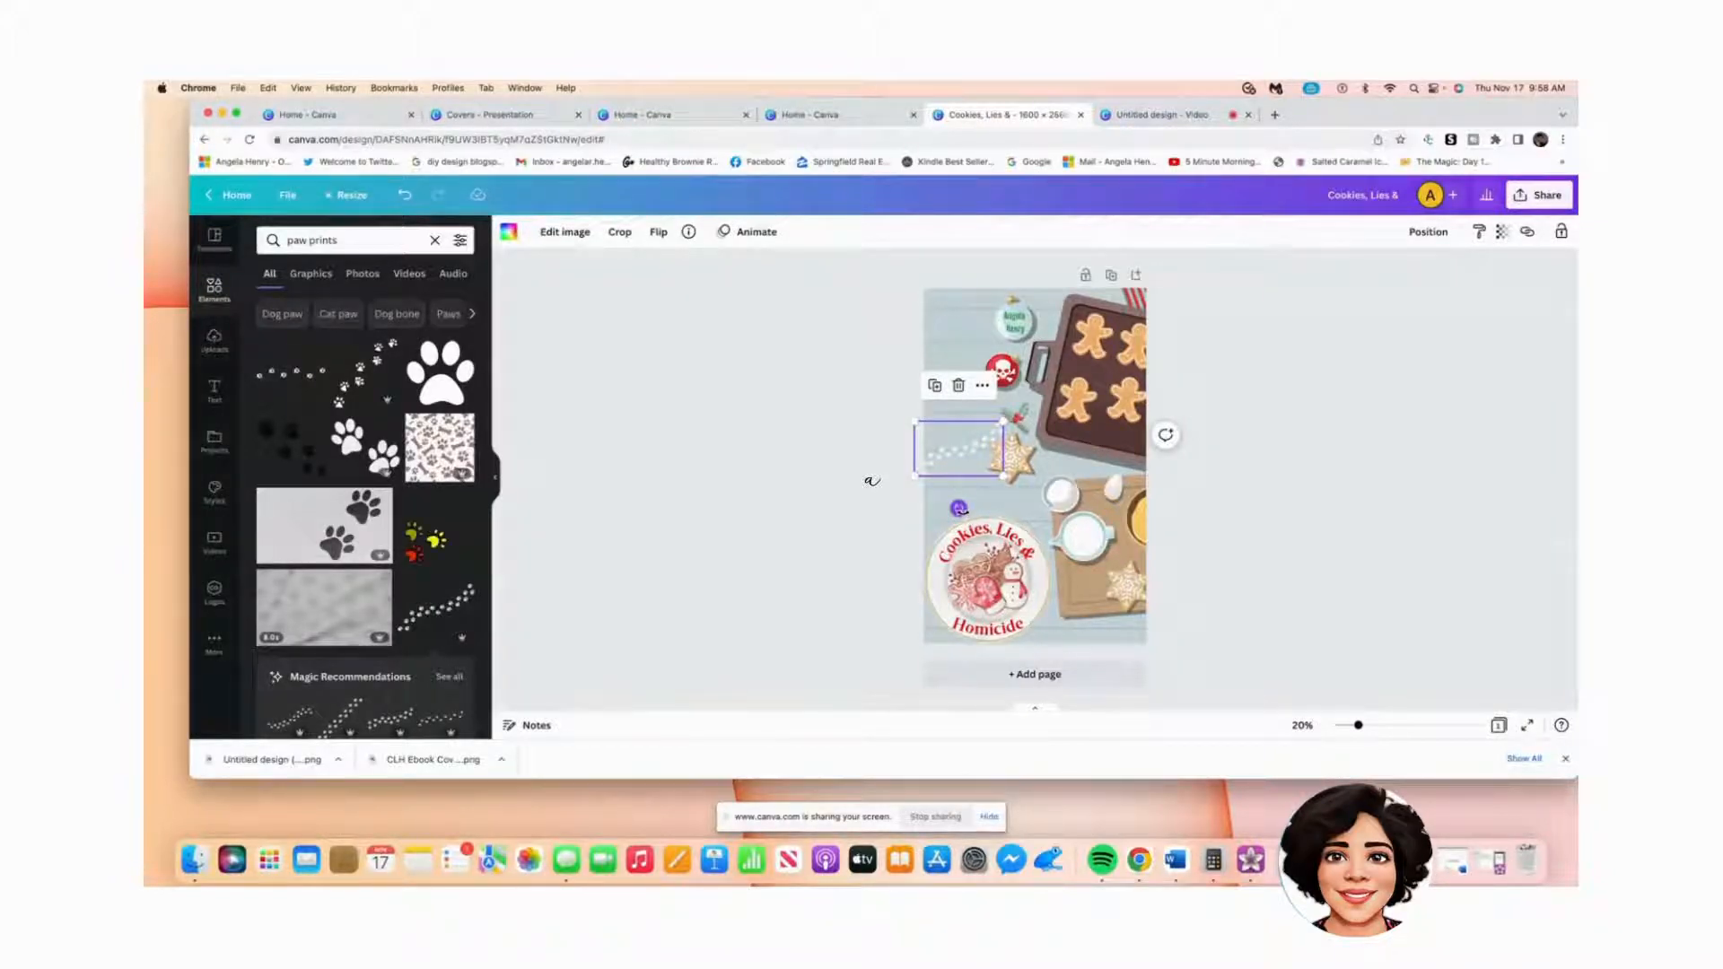
# Step: Rotate the paw trail to about 104°, enlarge it slightly and position it along the left edge
pyautogui.moveTo(958, 508); pyautogui.dragTo(1069, 545)
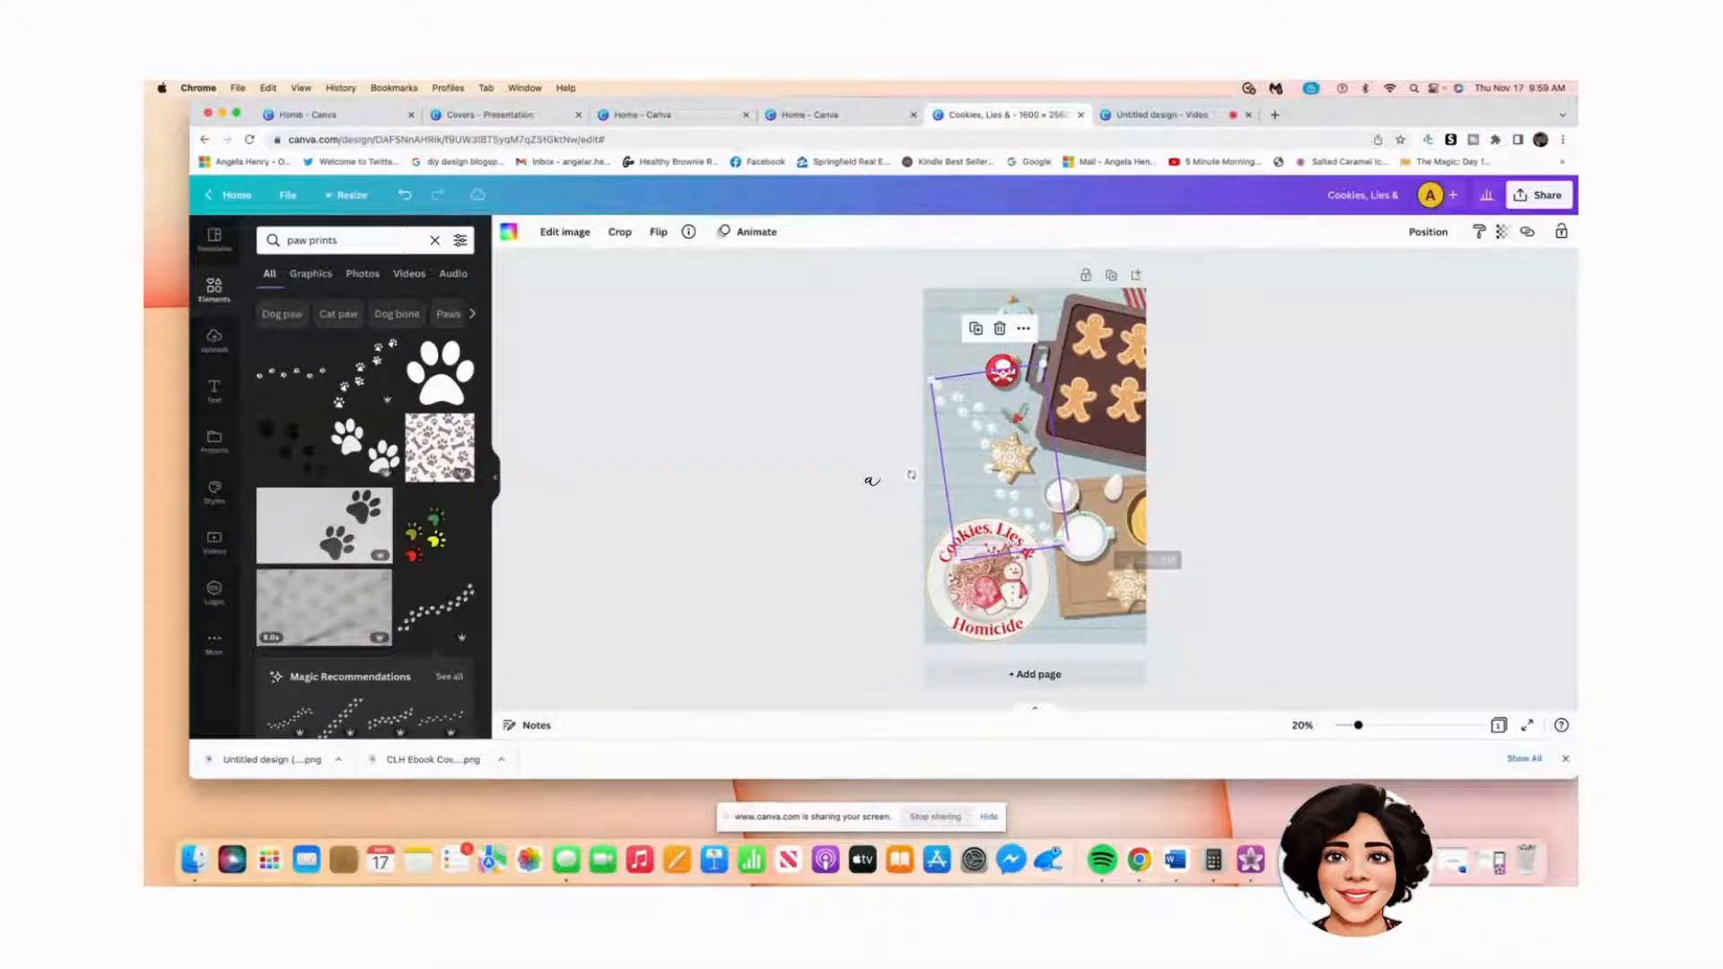
pyautogui.moveTo(956, 387); pyautogui.dragTo(950, 303)
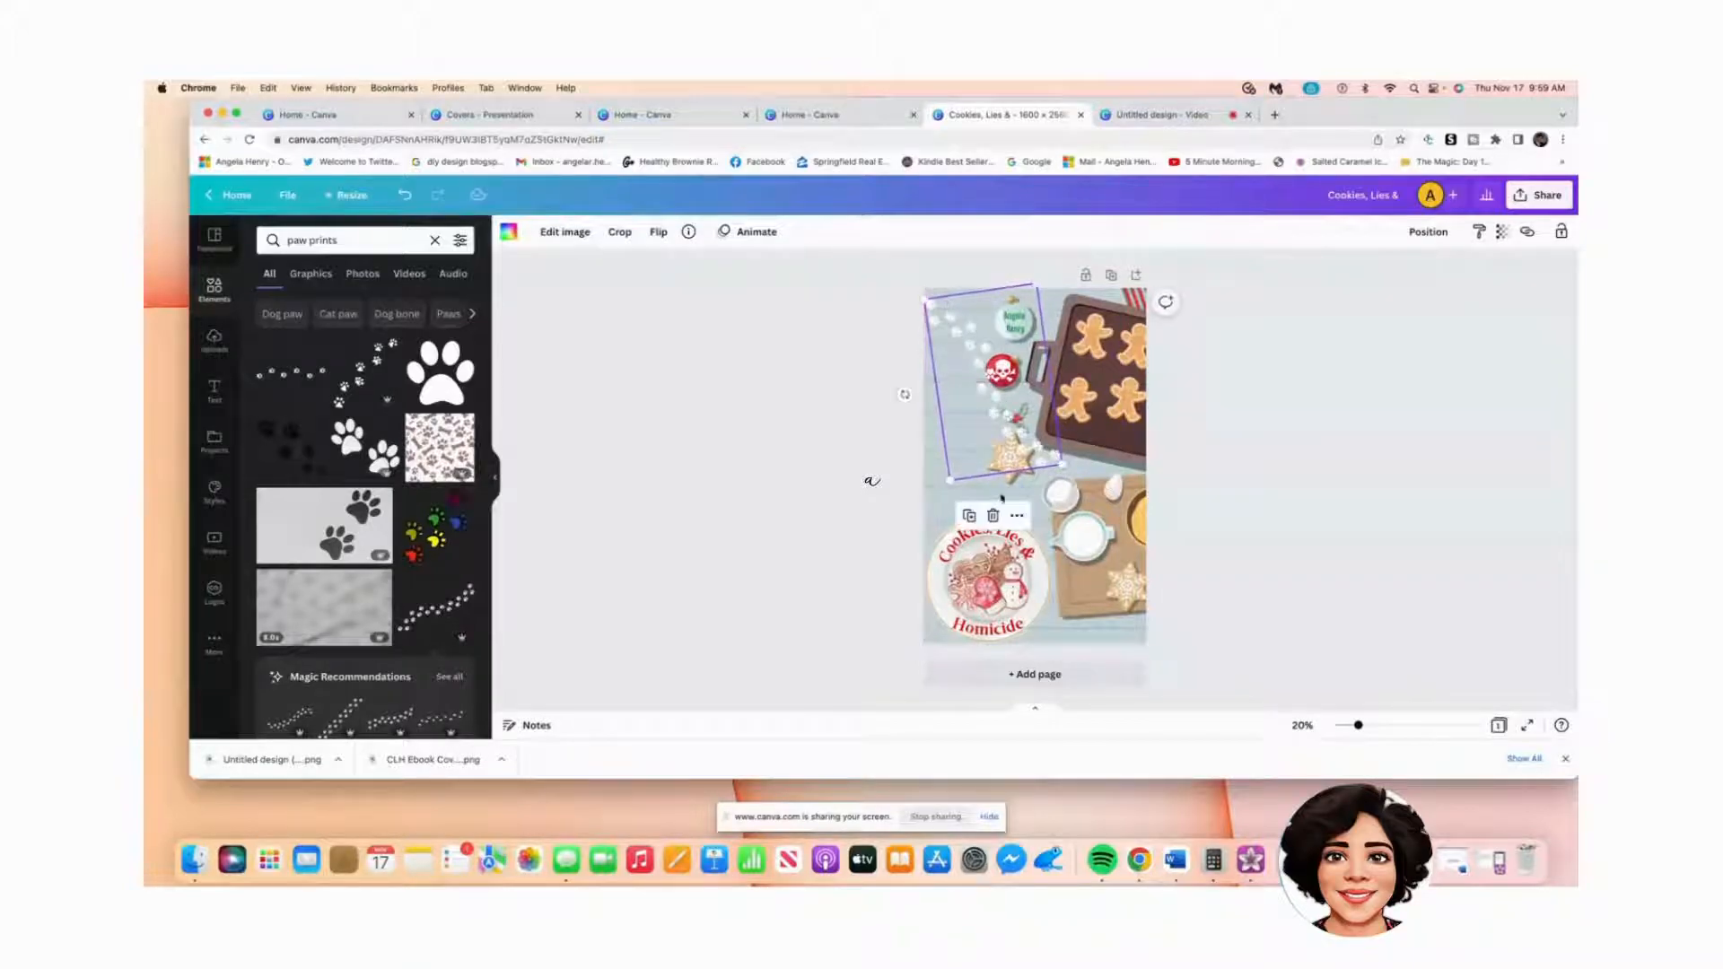
pyautogui.moveTo(901, 404)
pyautogui.mouseDown()
pyautogui.moveTo(874, 412)
pyautogui.moveTo(894, 375)
pyautogui.mouseUp()
pyautogui.moveTo(963, 453); pyautogui.dragTo(960, 324)
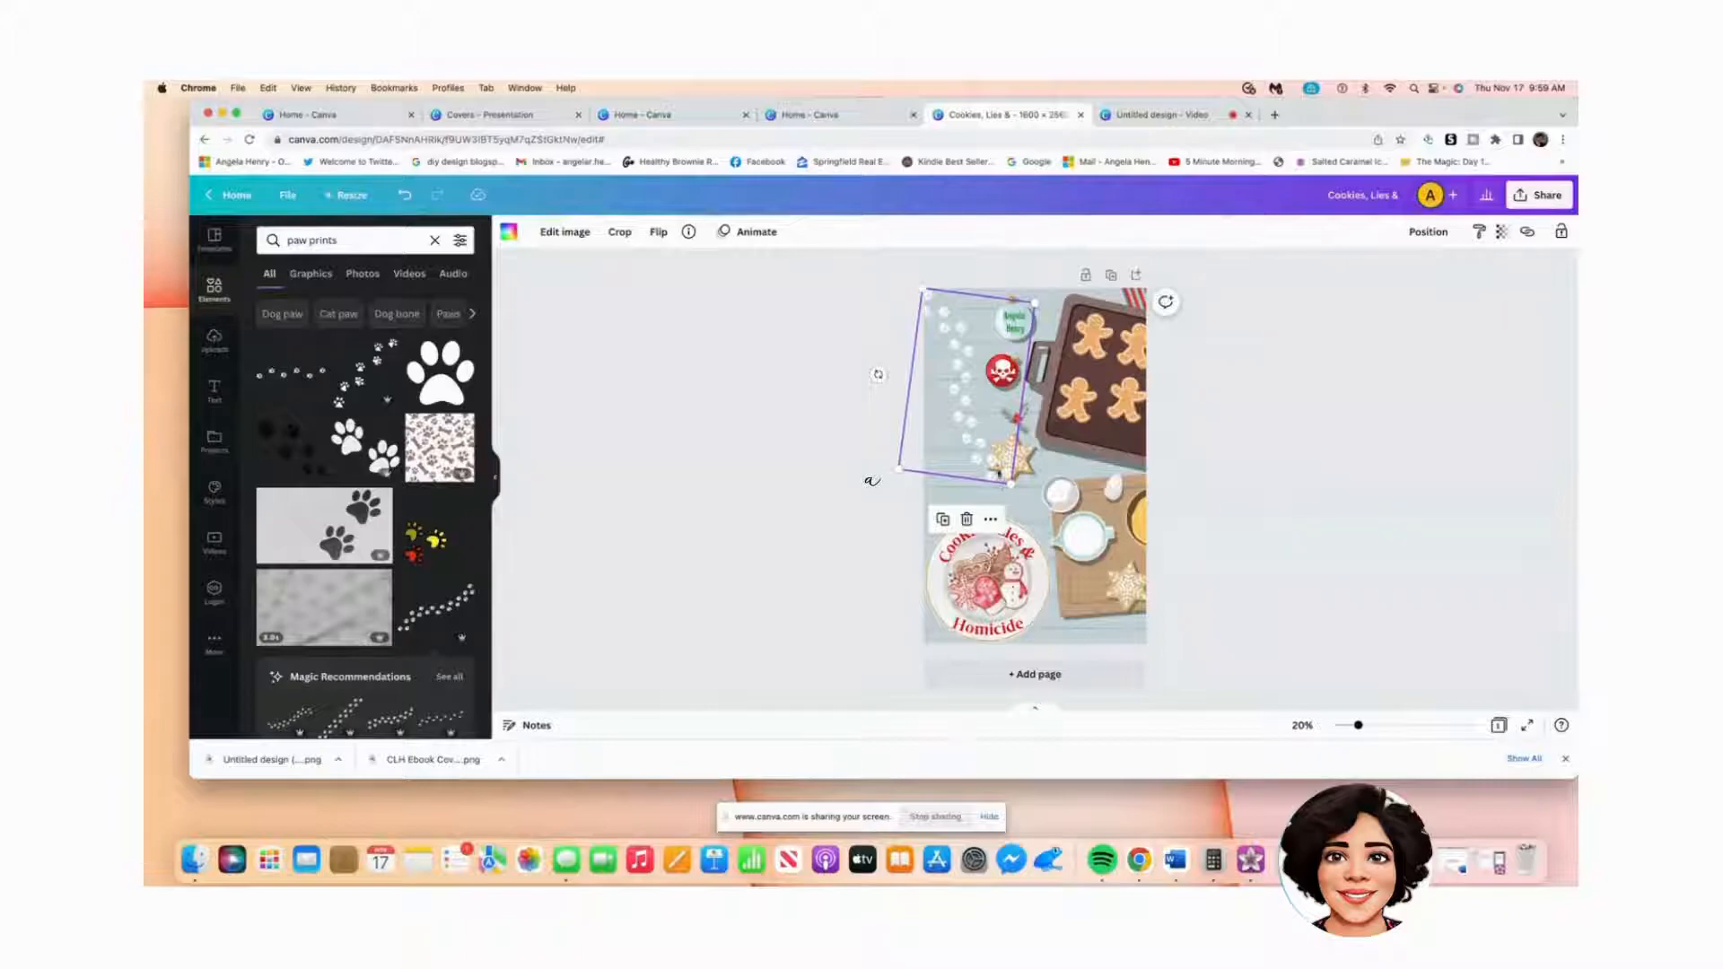
pyautogui.moveTo(1009, 483)
pyautogui.mouseDown()
pyautogui.moveTo(1041, 516)
pyautogui.moveTo(1015, 492)
pyautogui.mouseUp()
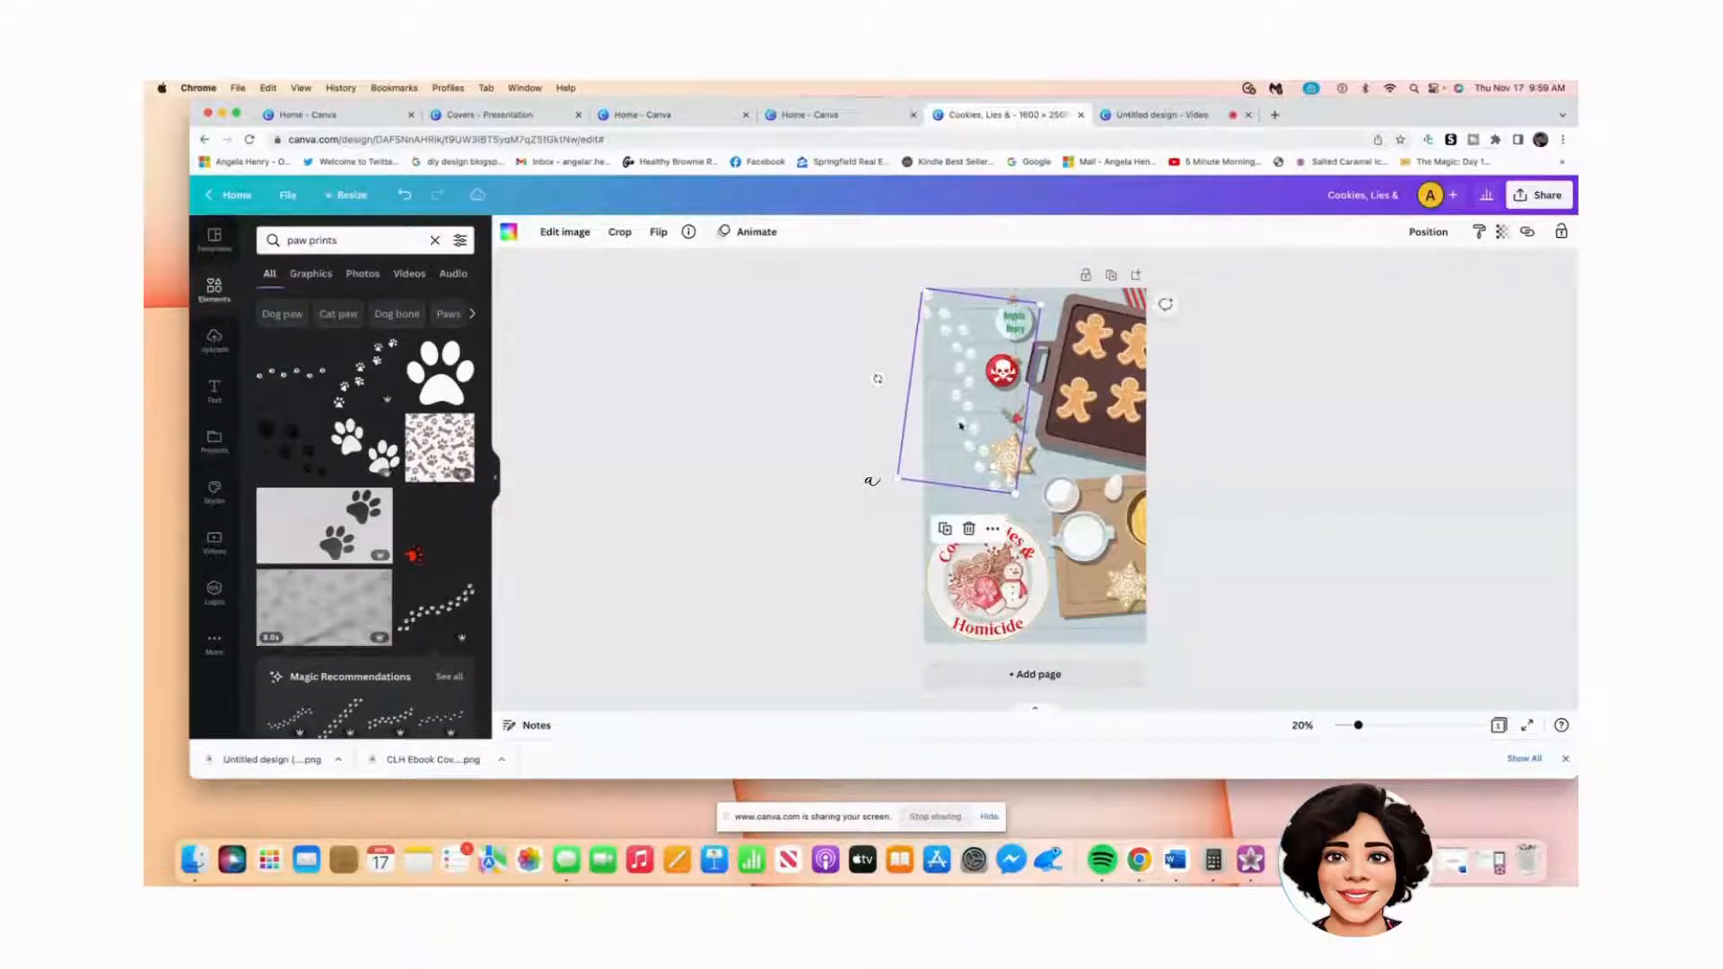
pyautogui.moveTo(877, 378); pyautogui.dragTo(865, 358)
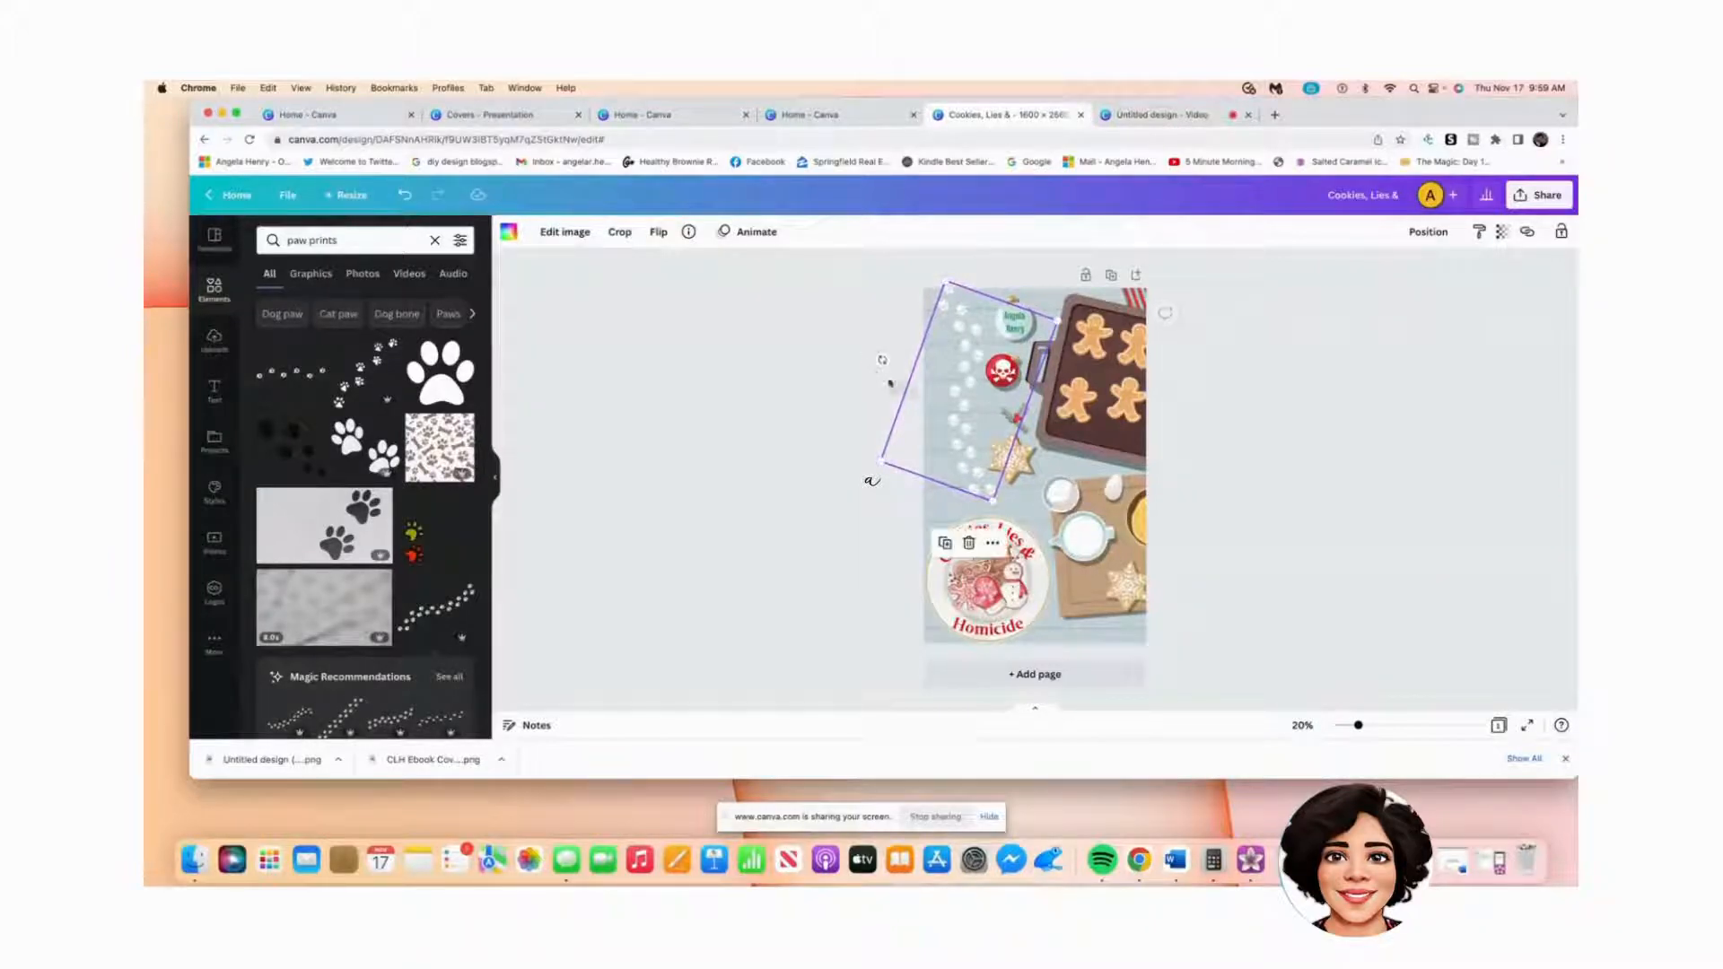
pyautogui.moveTo(966, 432); pyautogui.dragTo(958, 431)
# Step: Preview the cover and enlarge the paw trail a little more
pyautogui.click(1392, 562)
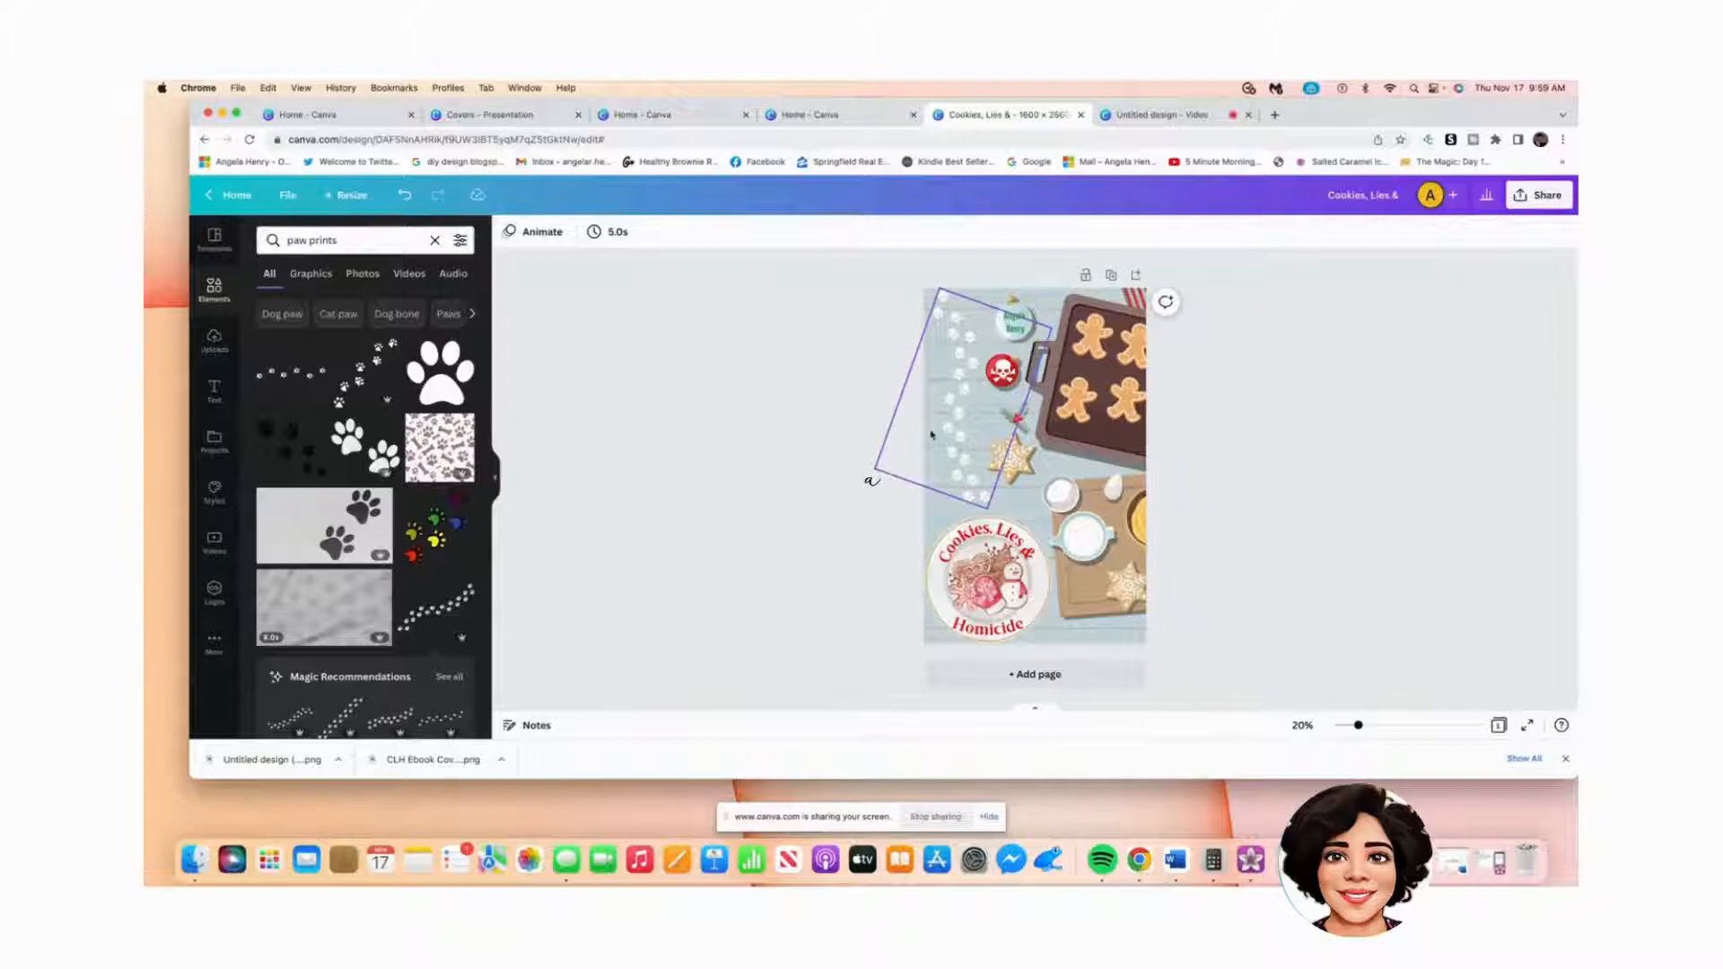
pyautogui.click(937, 404)
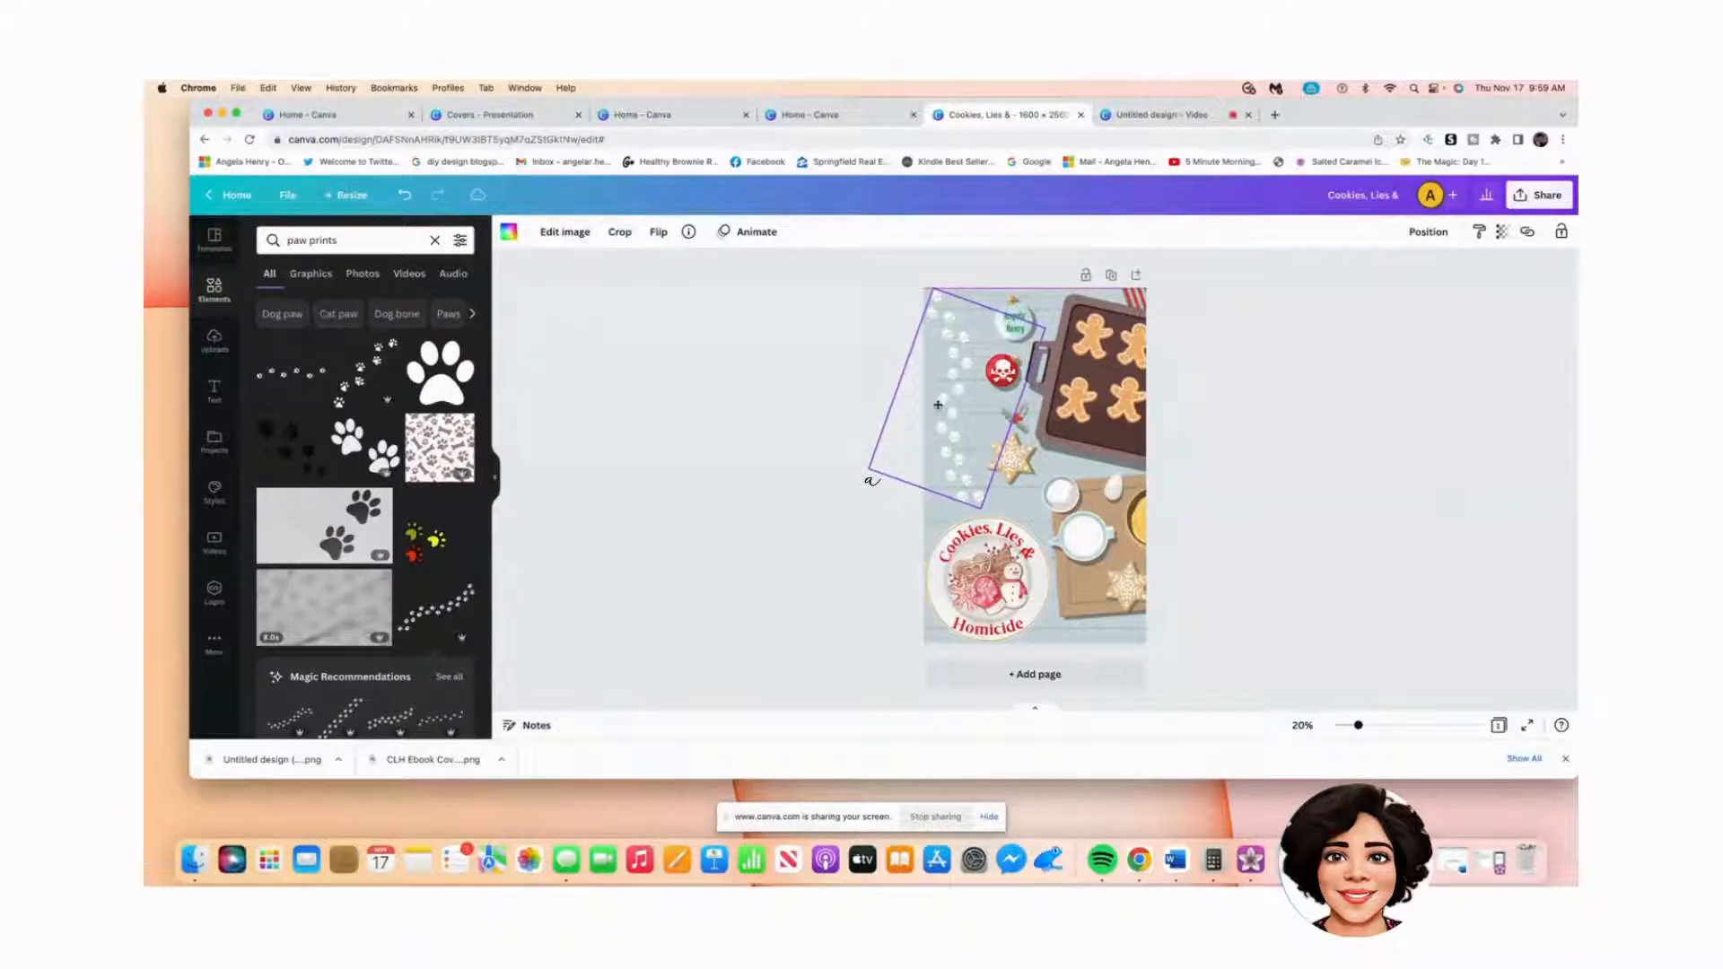
pyautogui.click(1432, 523)
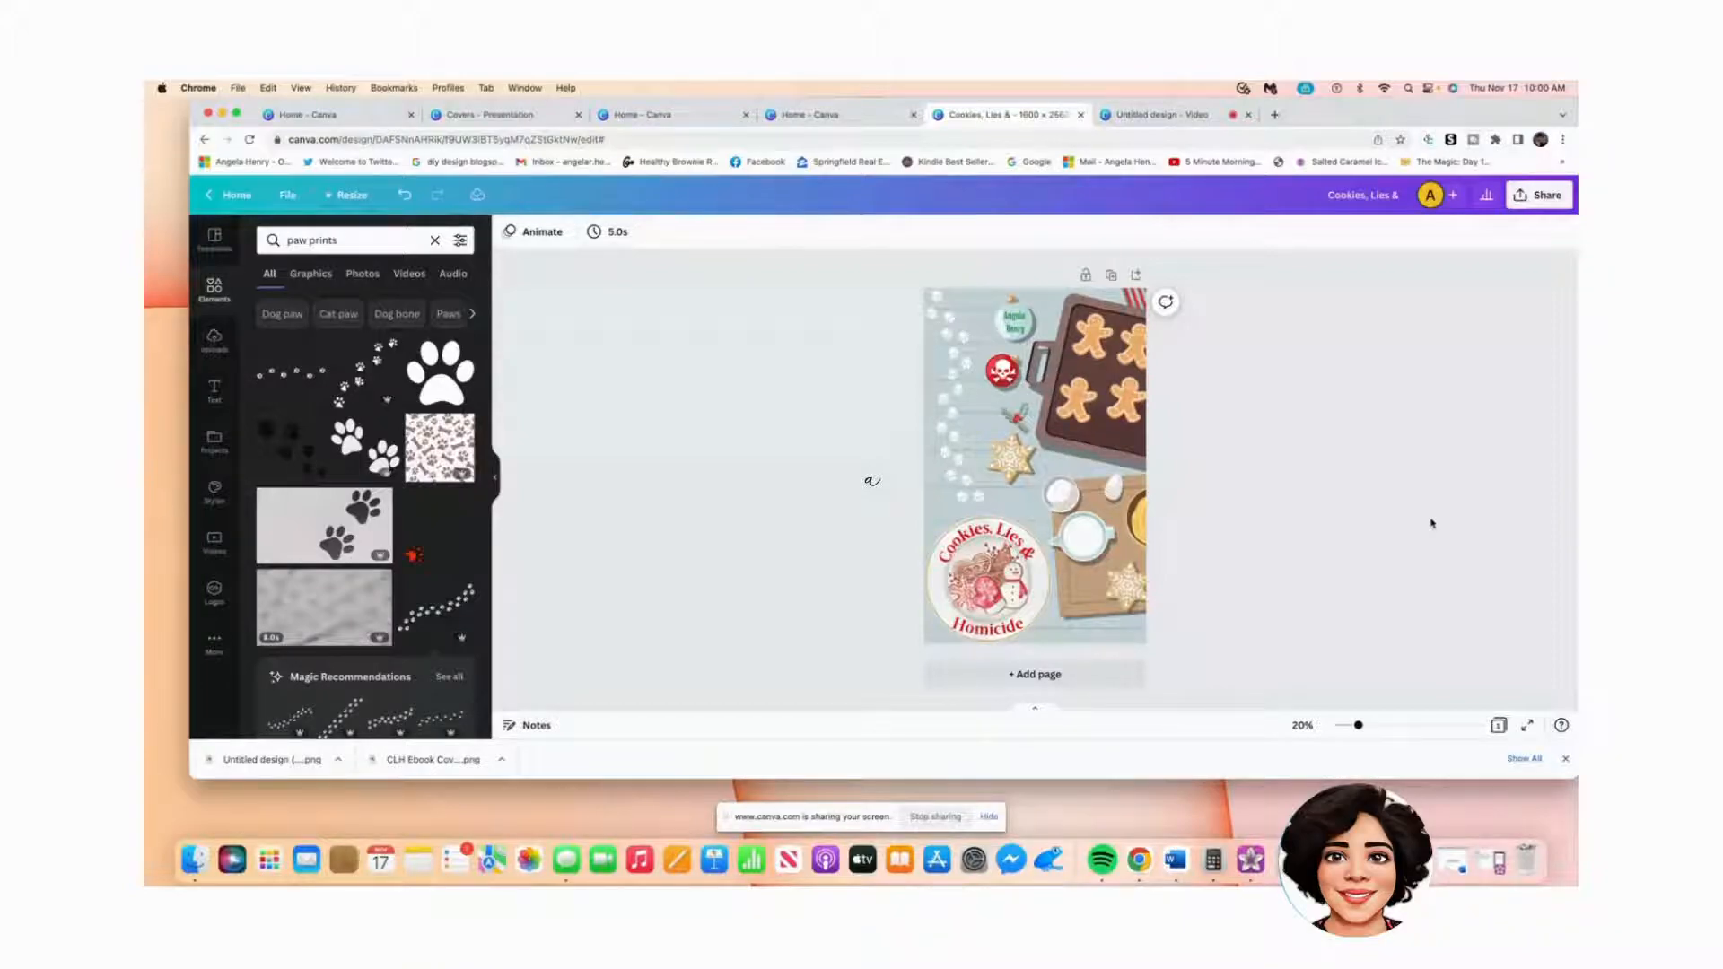
pyautogui.click(970, 492)
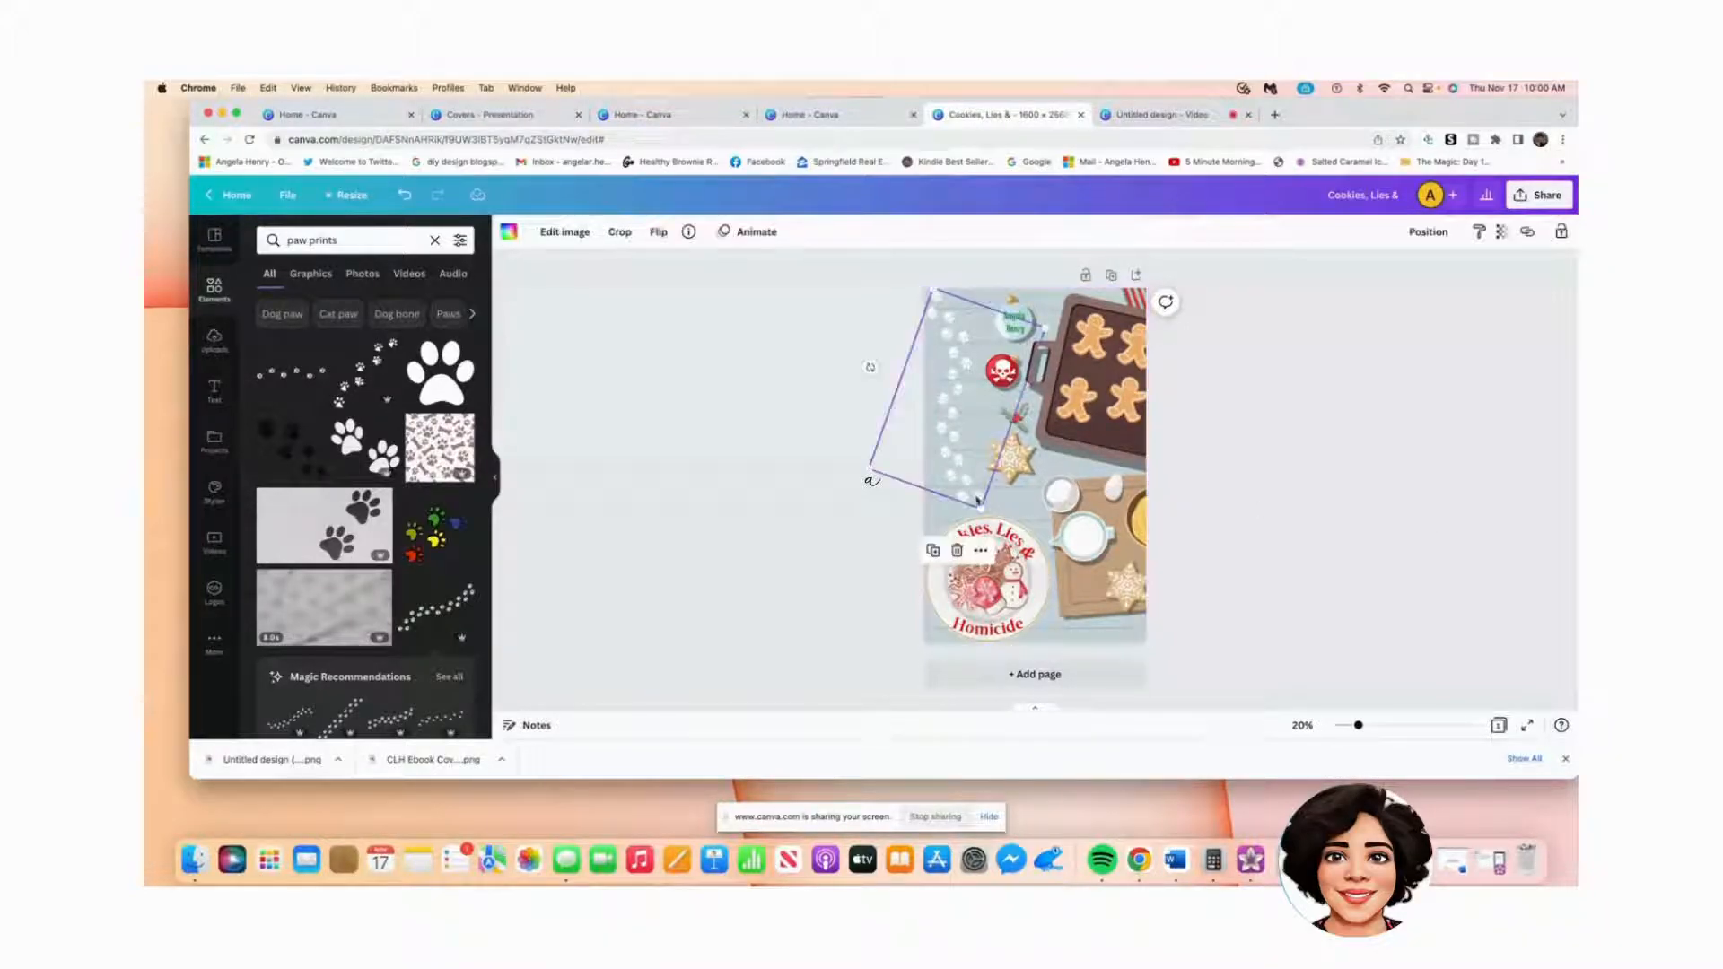
pyautogui.moveTo(984, 512); pyautogui.dragTo(986, 517)
pyautogui.click(1403, 557)
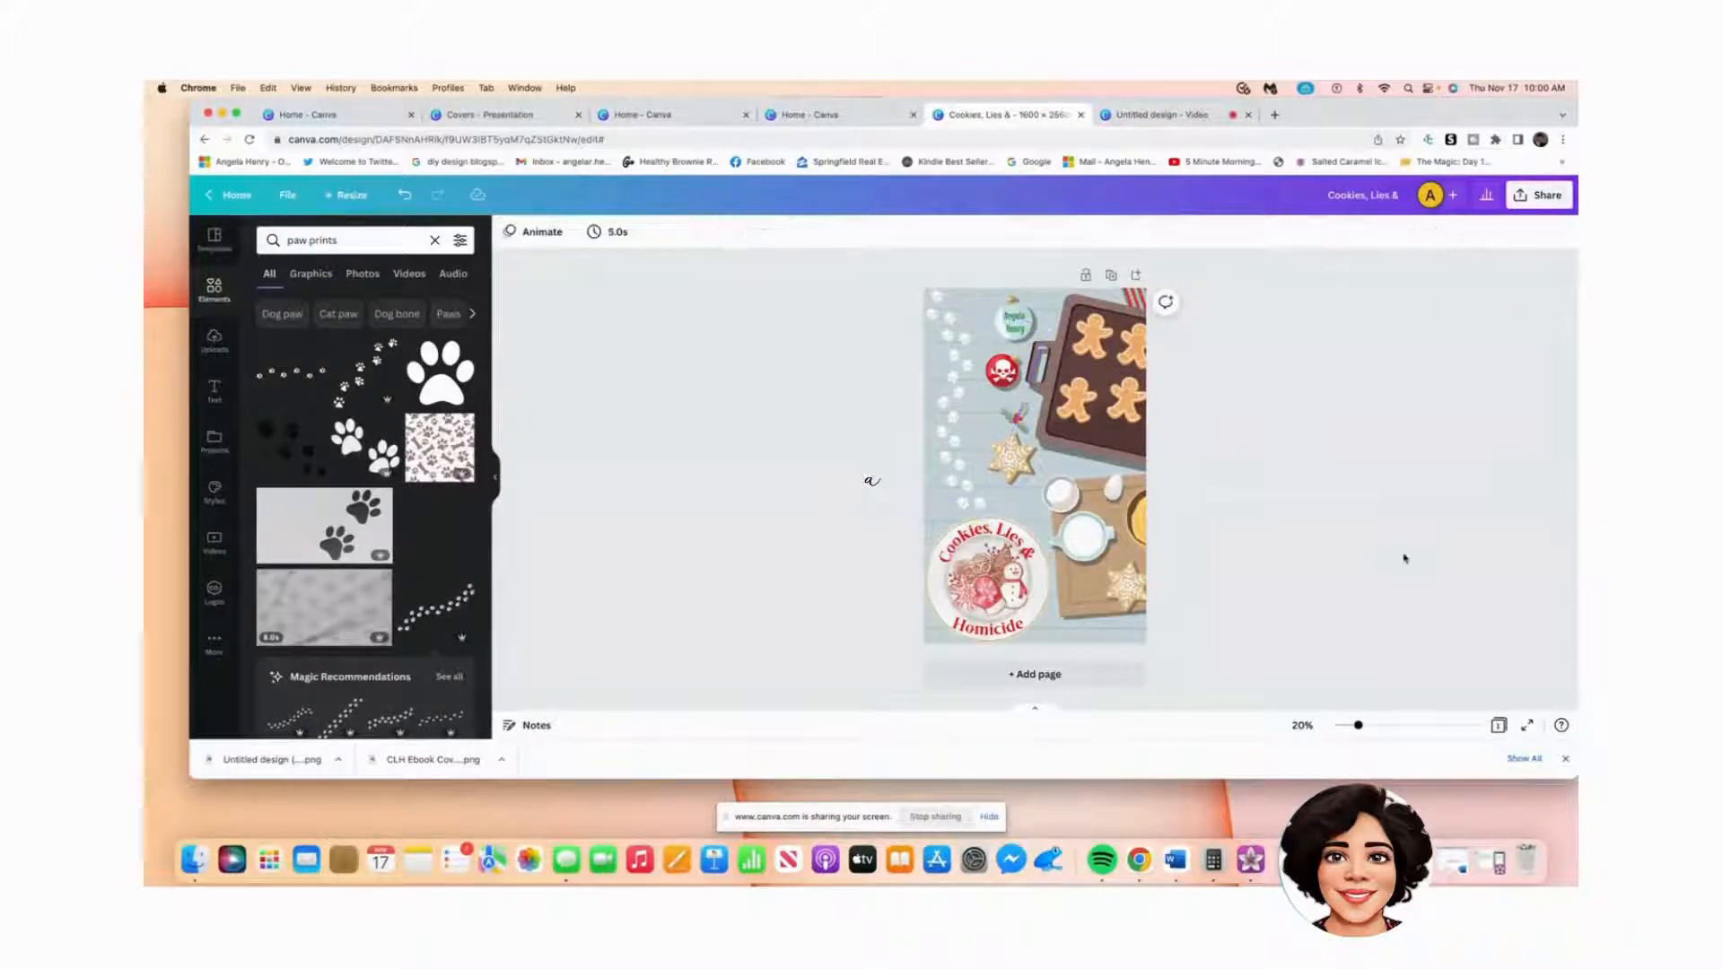